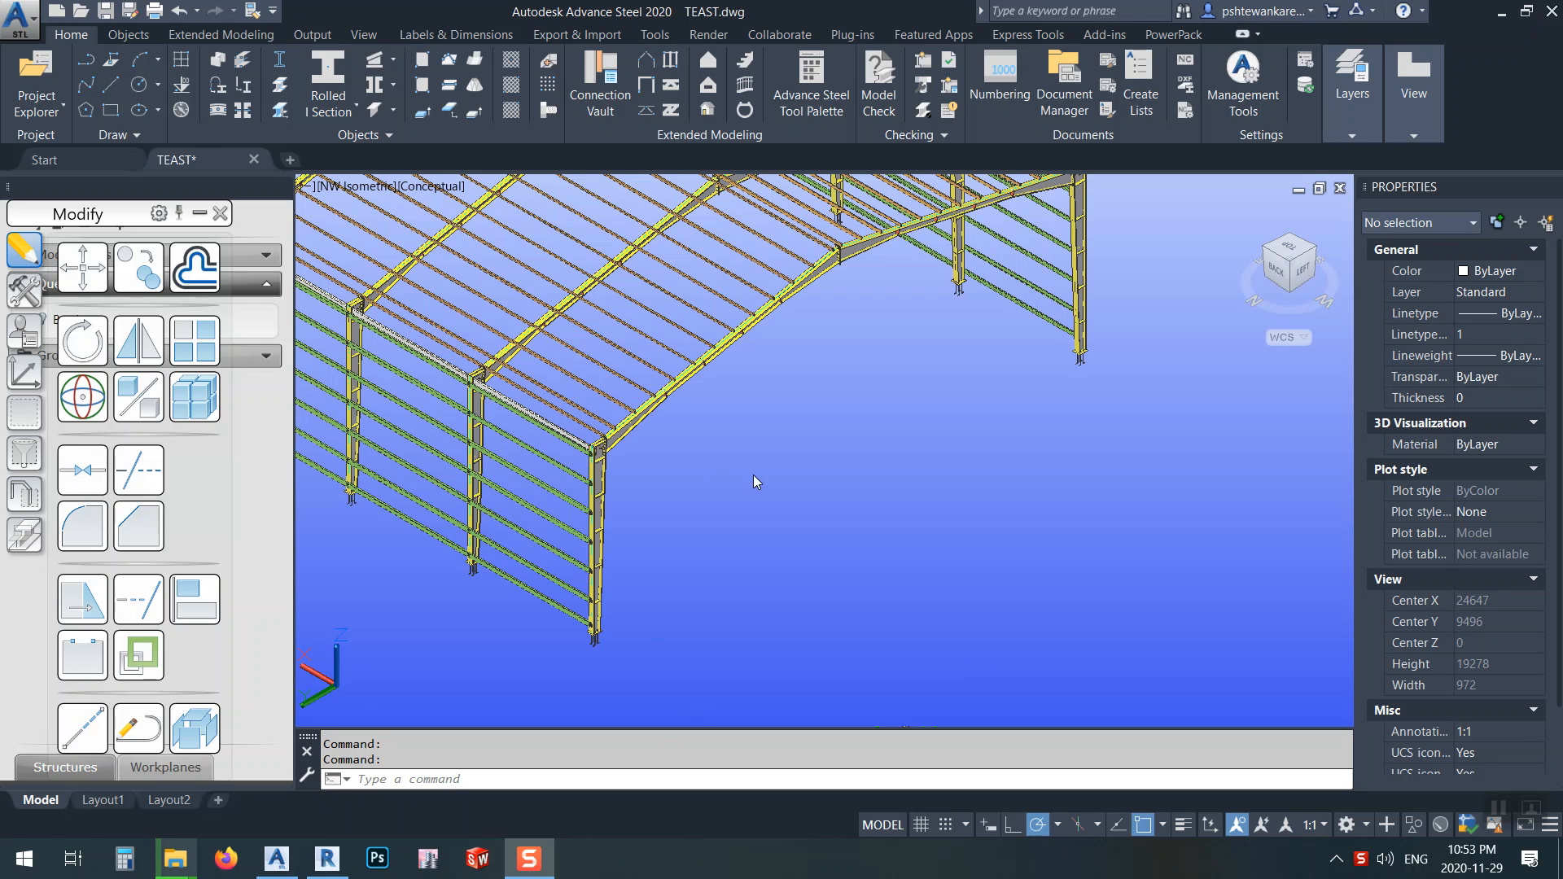
- Examine the portal frame model from the side wall up to the rafter, haunch and eaves connection
{"action": "middle_click_drag", "start_coordinate": [902, 429], "coordinate": [822, 431]}
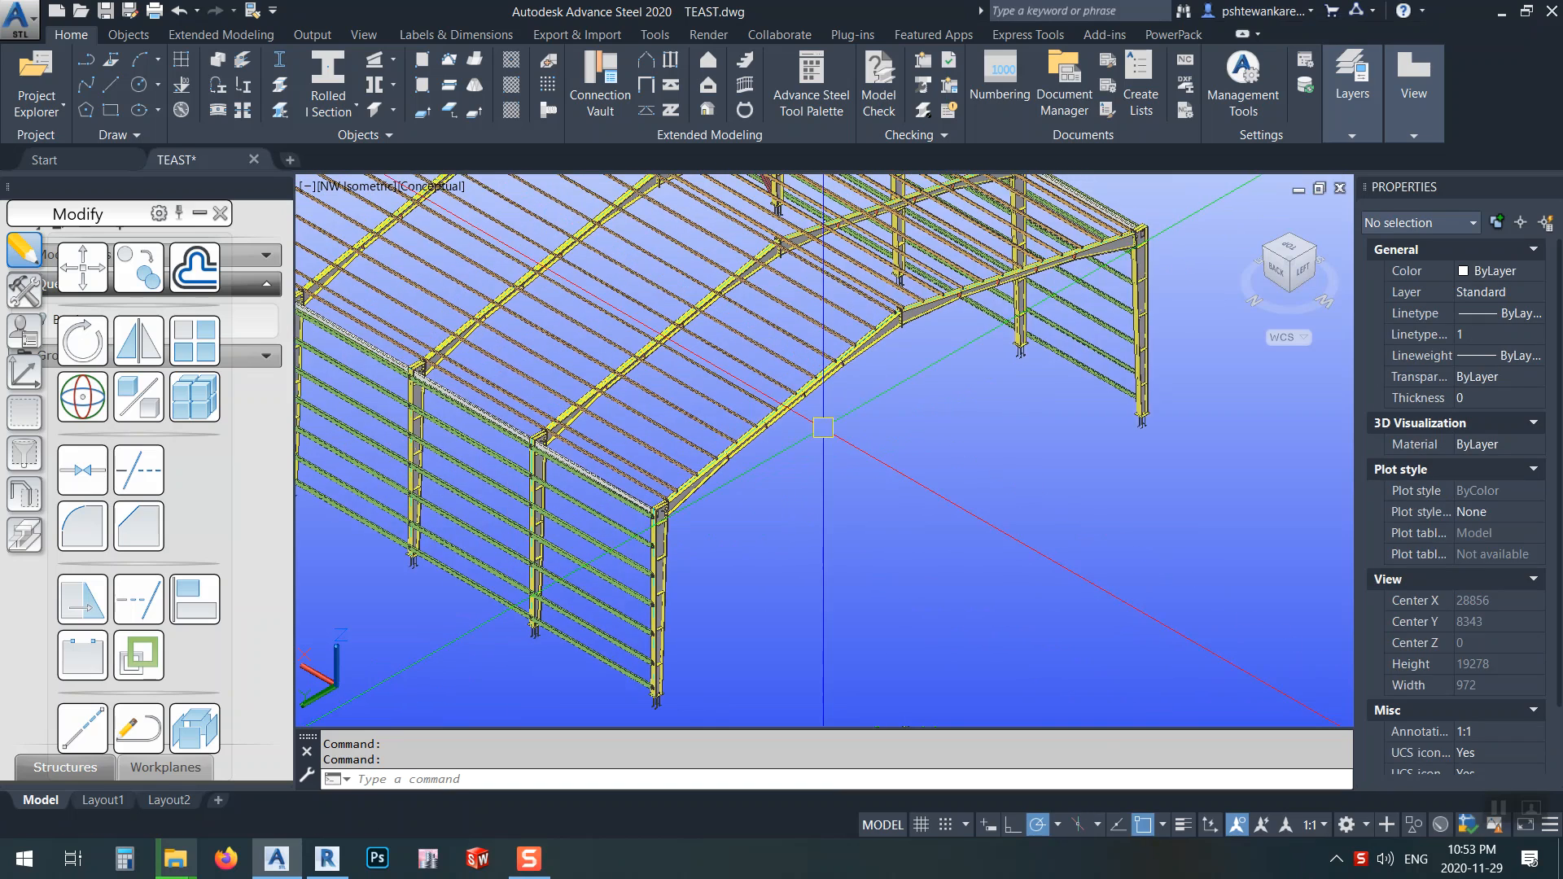
{"action": "scroll", "coordinate": [822, 432], "scroll_direction": "down", "scroll_amount": 4}
{"action": "scroll", "coordinate": [916, 389], "scroll_direction": "up", "scroll_amount": 4}
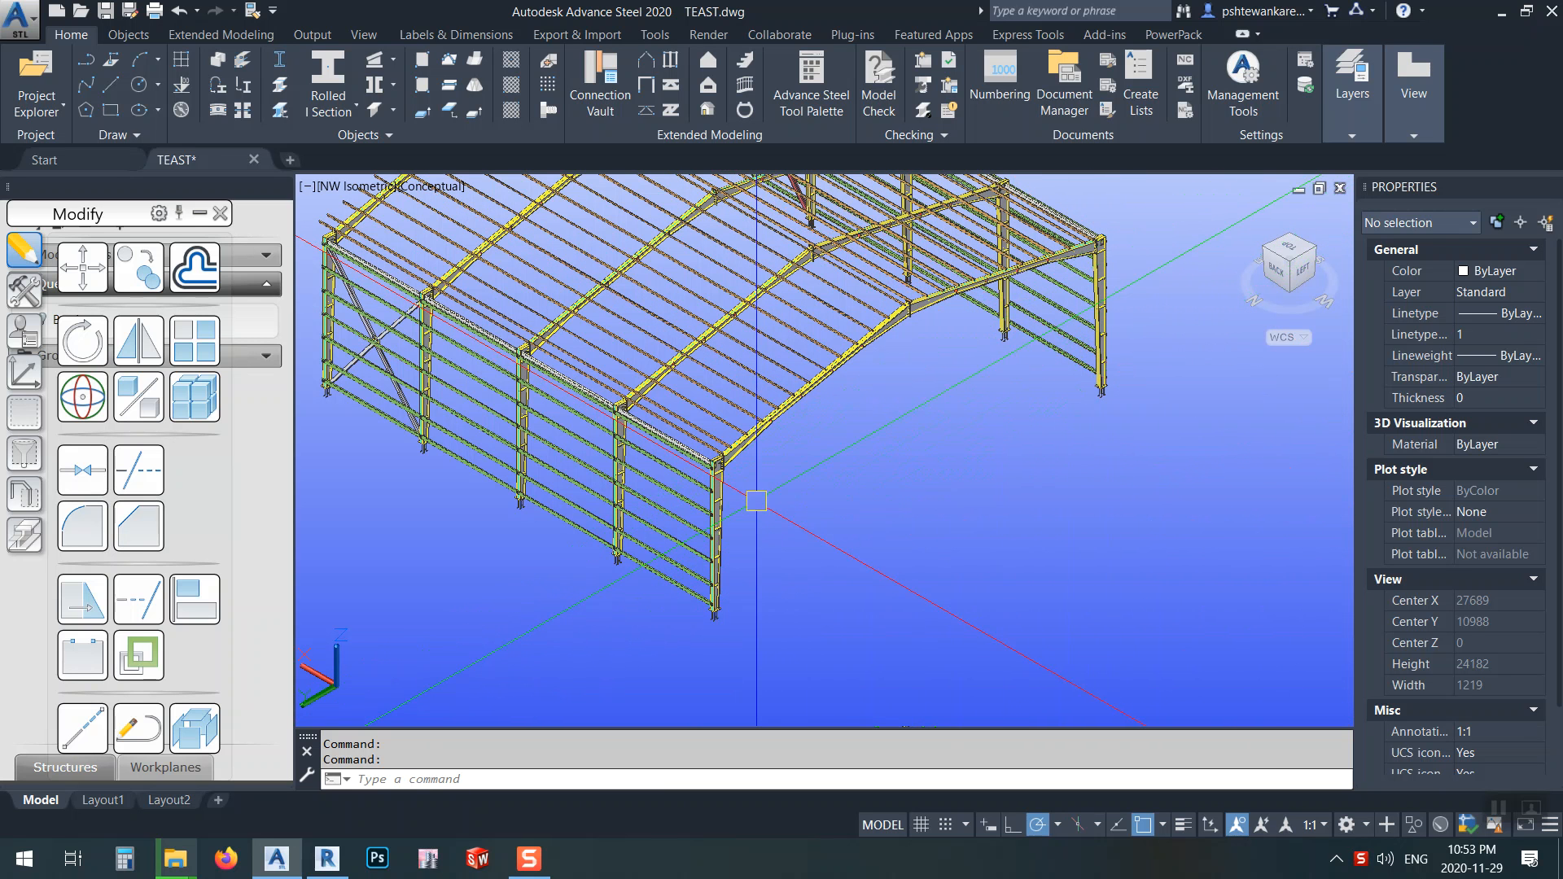
{"action": "scroll", "coordinate": [1042, 375], "scroll_direction": "up", "scroll_amount": 10}
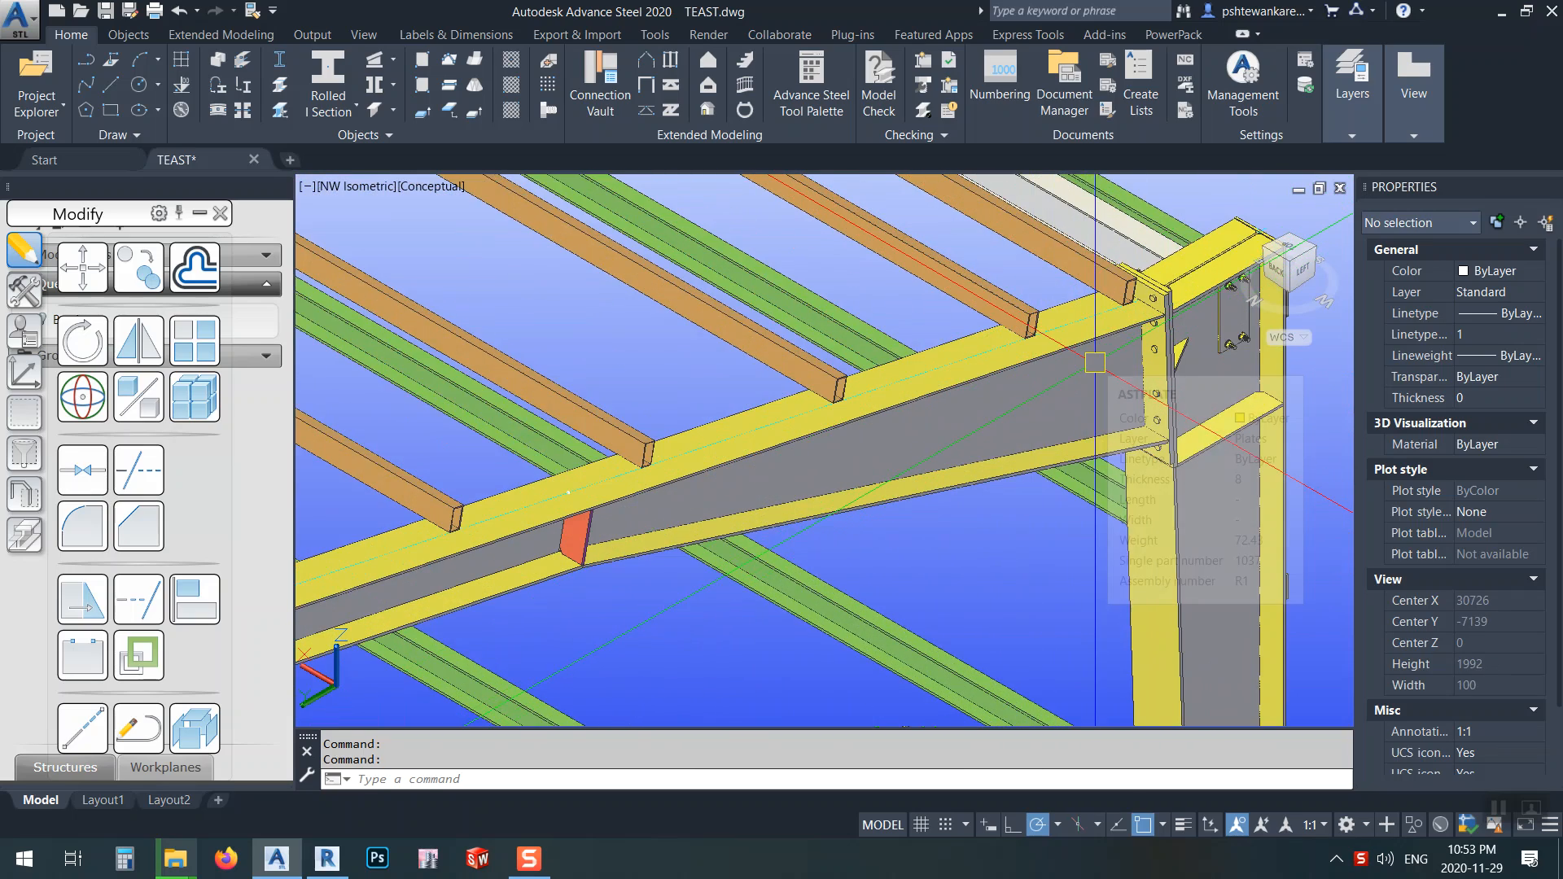
{"action": "scroll", "coordinate": [1091, 372], "scroll_direction": "down", "scroll_amount": 6}
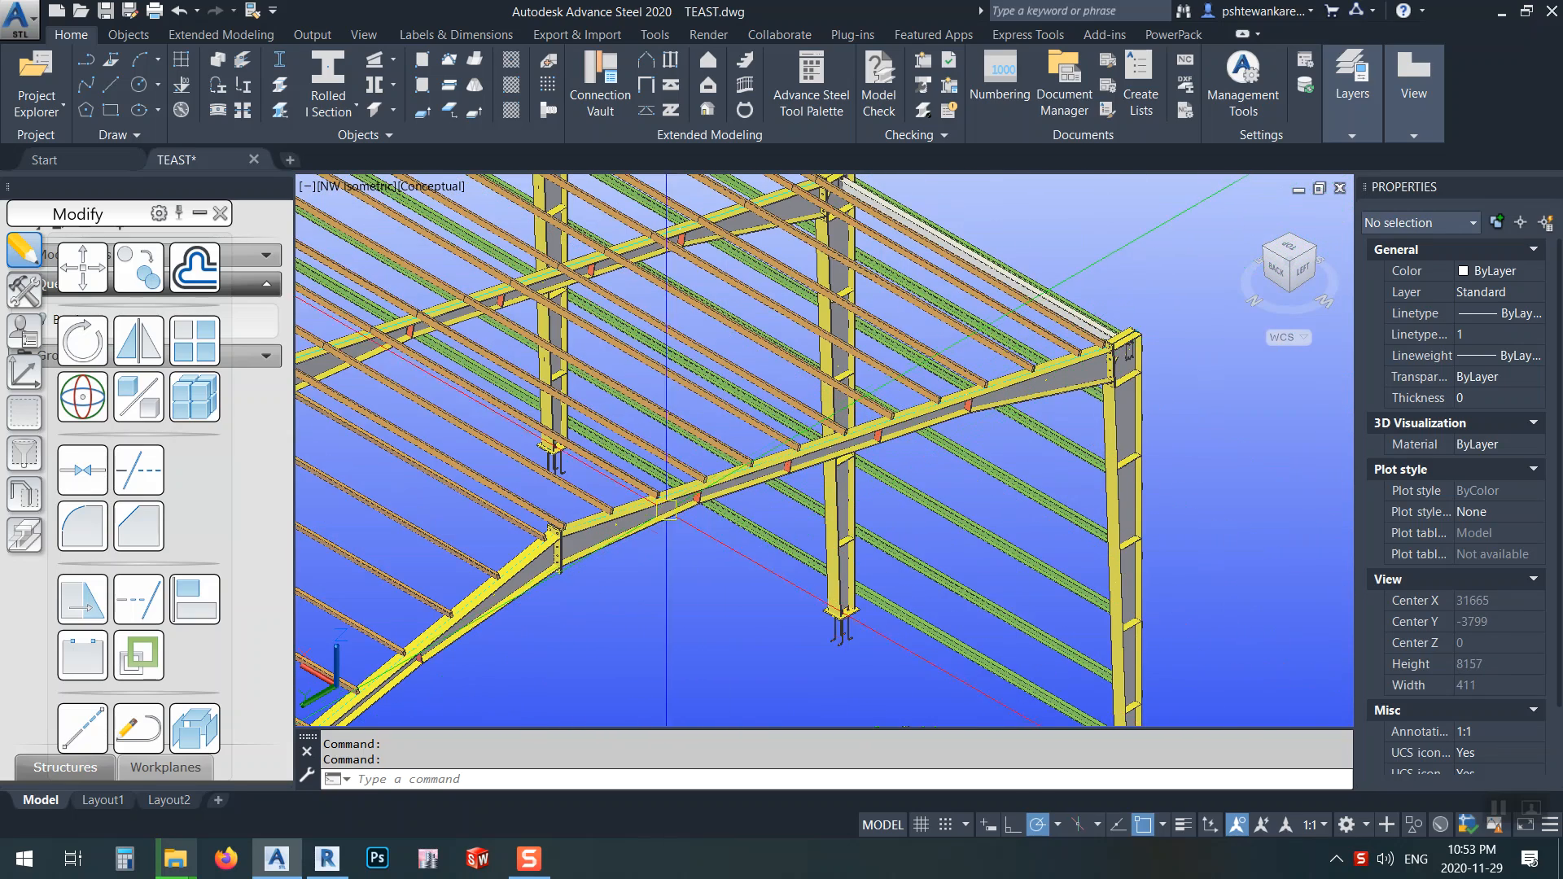
{"action": "scroll", "coordinate": [595, 538], "scroll_direction": "up", "scroll_amount": 1}
{"action": "scroll", "coordinate": [595, 537], "scroll_direction": "down", "scroll_amount": 2}
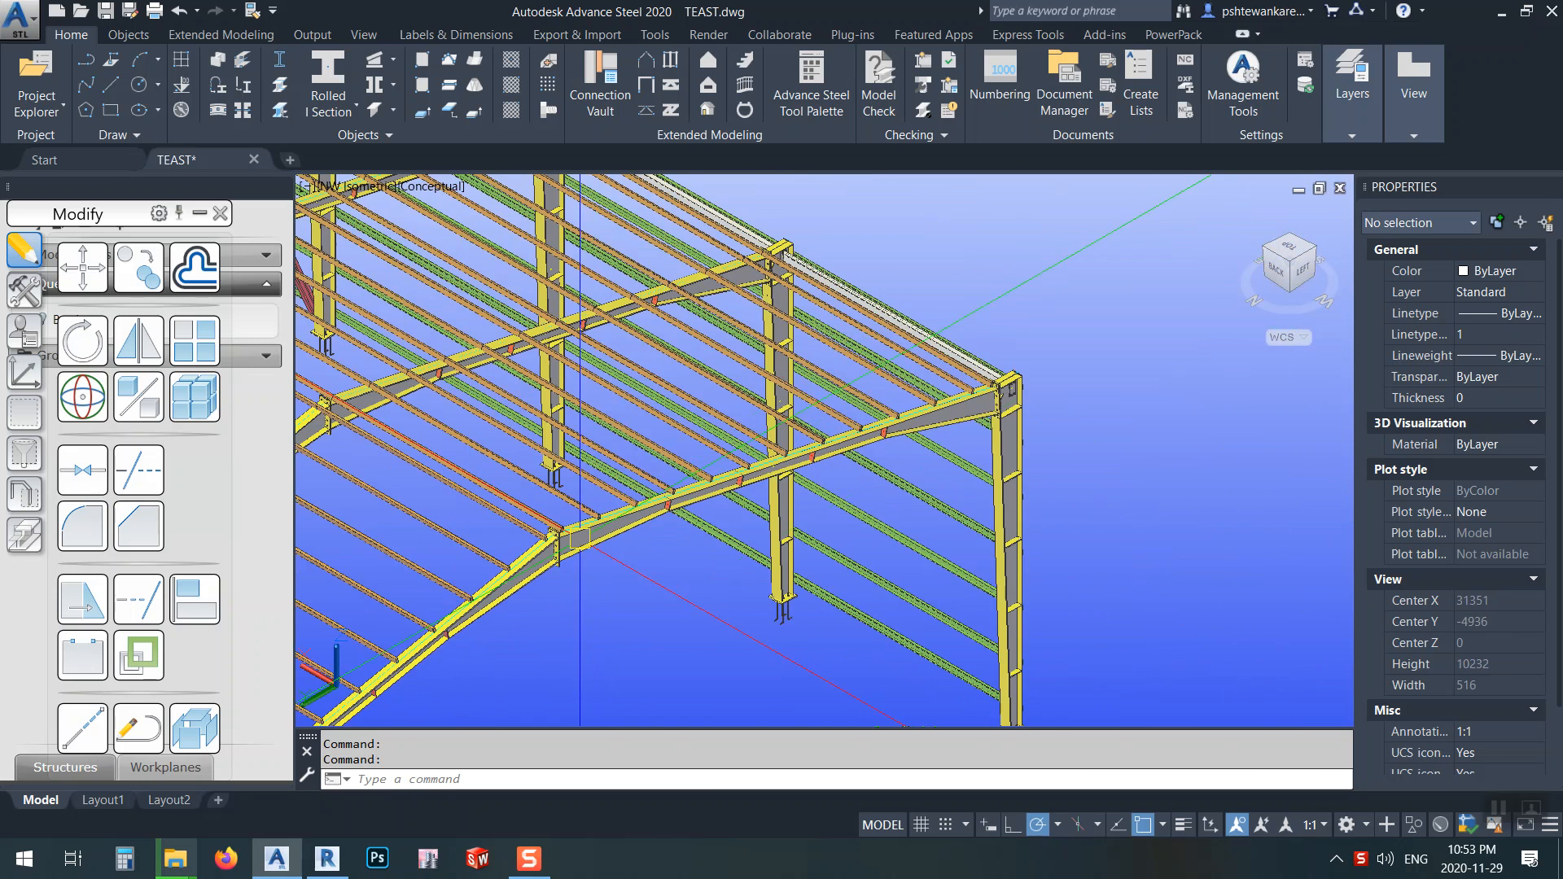
{"action": "mouse_move", "coordinate": [977, 423]}
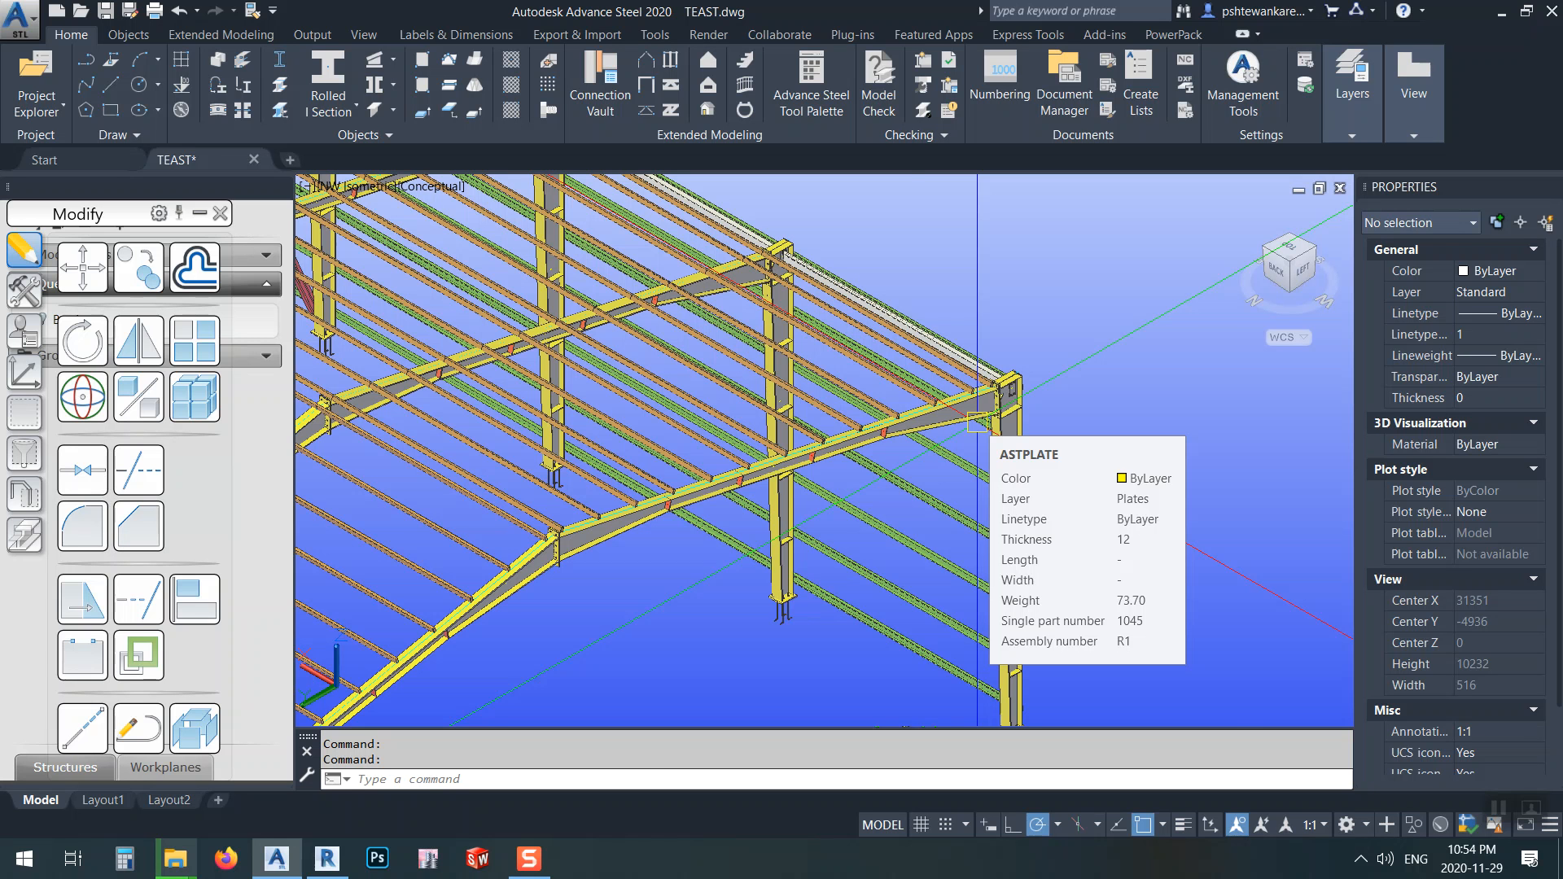
- Open the Advance properties of the tapered rafter next to the ridge end plate to show its segments
{"action": "scroll", "coordinate": [666, 451], "scroll_direction": "up", "scroll_amount": 5}
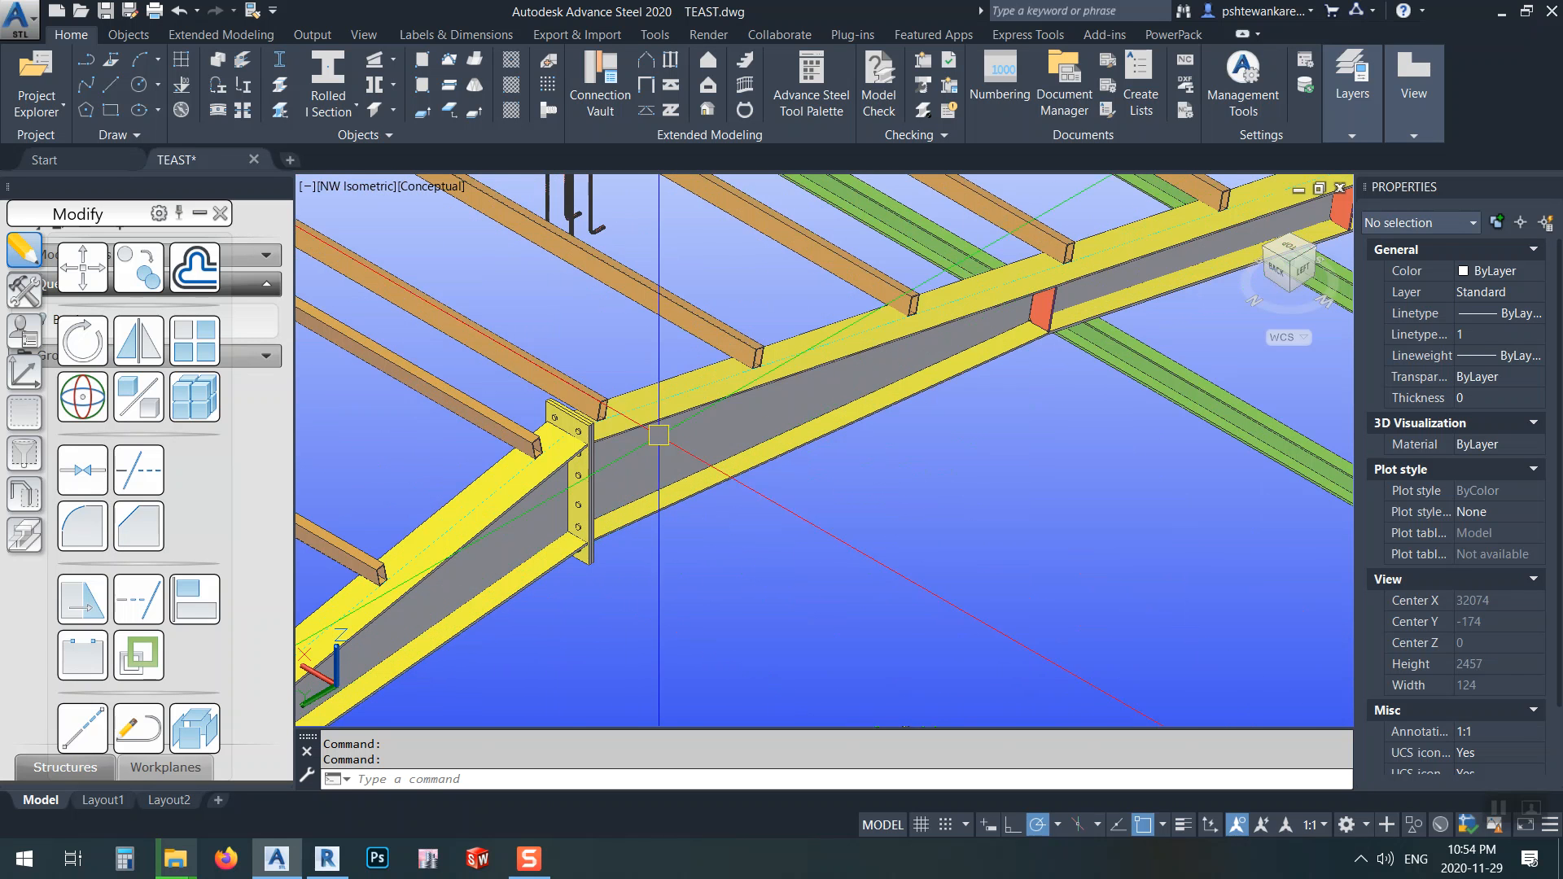
{"action": "scroll", "coordinate": [666, 450], "scroll_direction": "up", "scroll_amount": 3}
{"action": "middle_click_drag", "start_coordinate": [707, 420], "coordinate": [849, 360]}
{"action": "key", "text": "Escape"}
{"action": "left_click", "coordinate": [825, 381]}
{"action": "right_click", "coordinate": [824, 385]}
{"action": "left_click", "coordinate": [933, 545]}
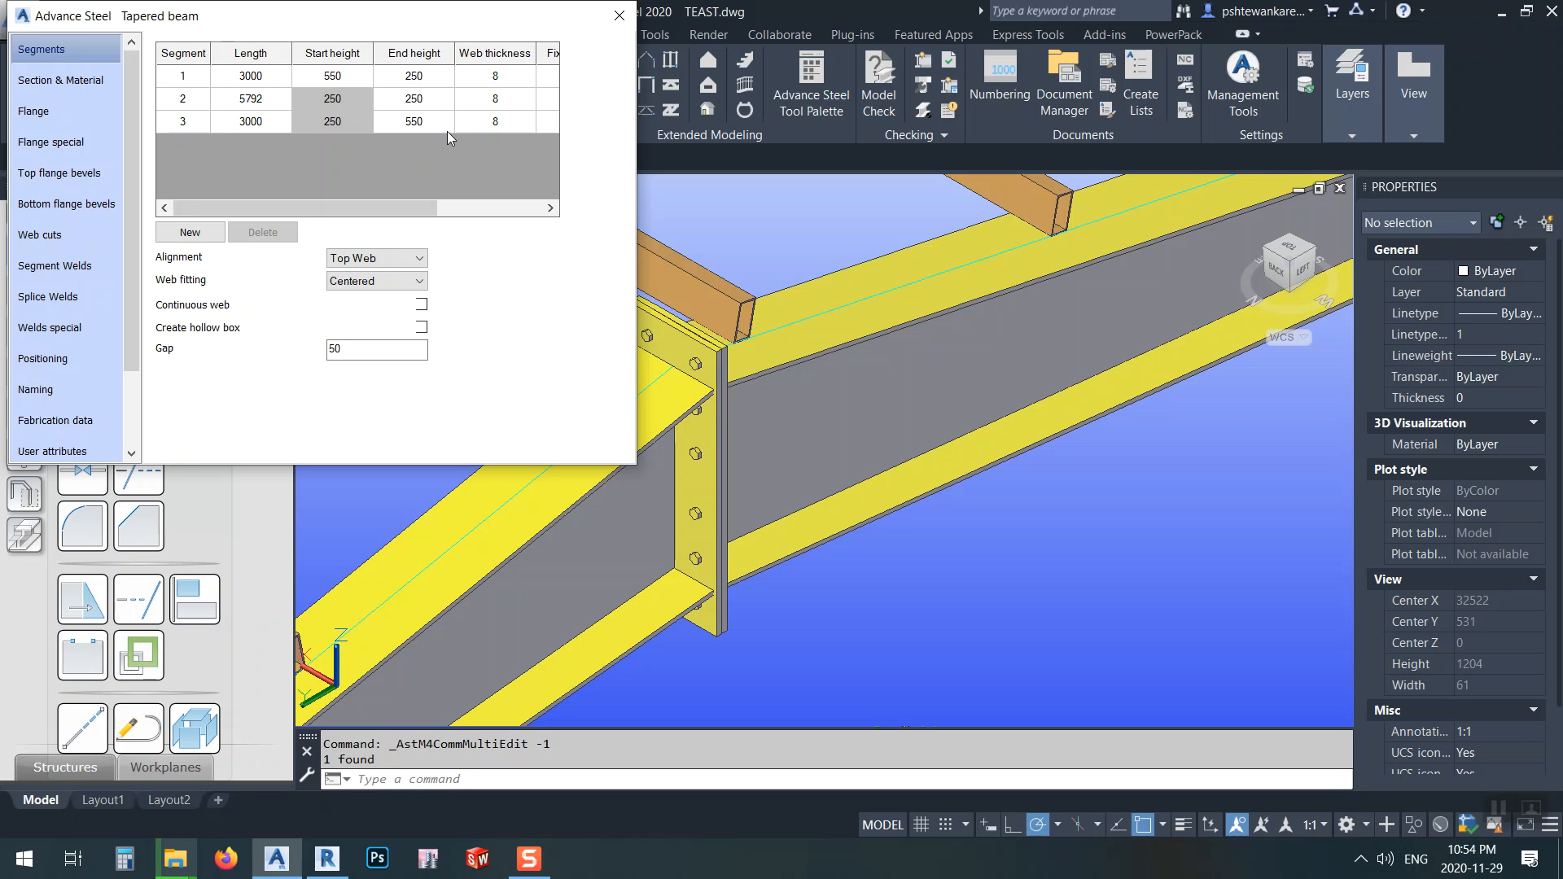
- Compare the listed tapered beam segments with the rafter from ridge to eaves, and close its properties
{"action": "scroll", "coordinate": [762, 522], "scroll_direction": "down", "scroll_amount": 5}
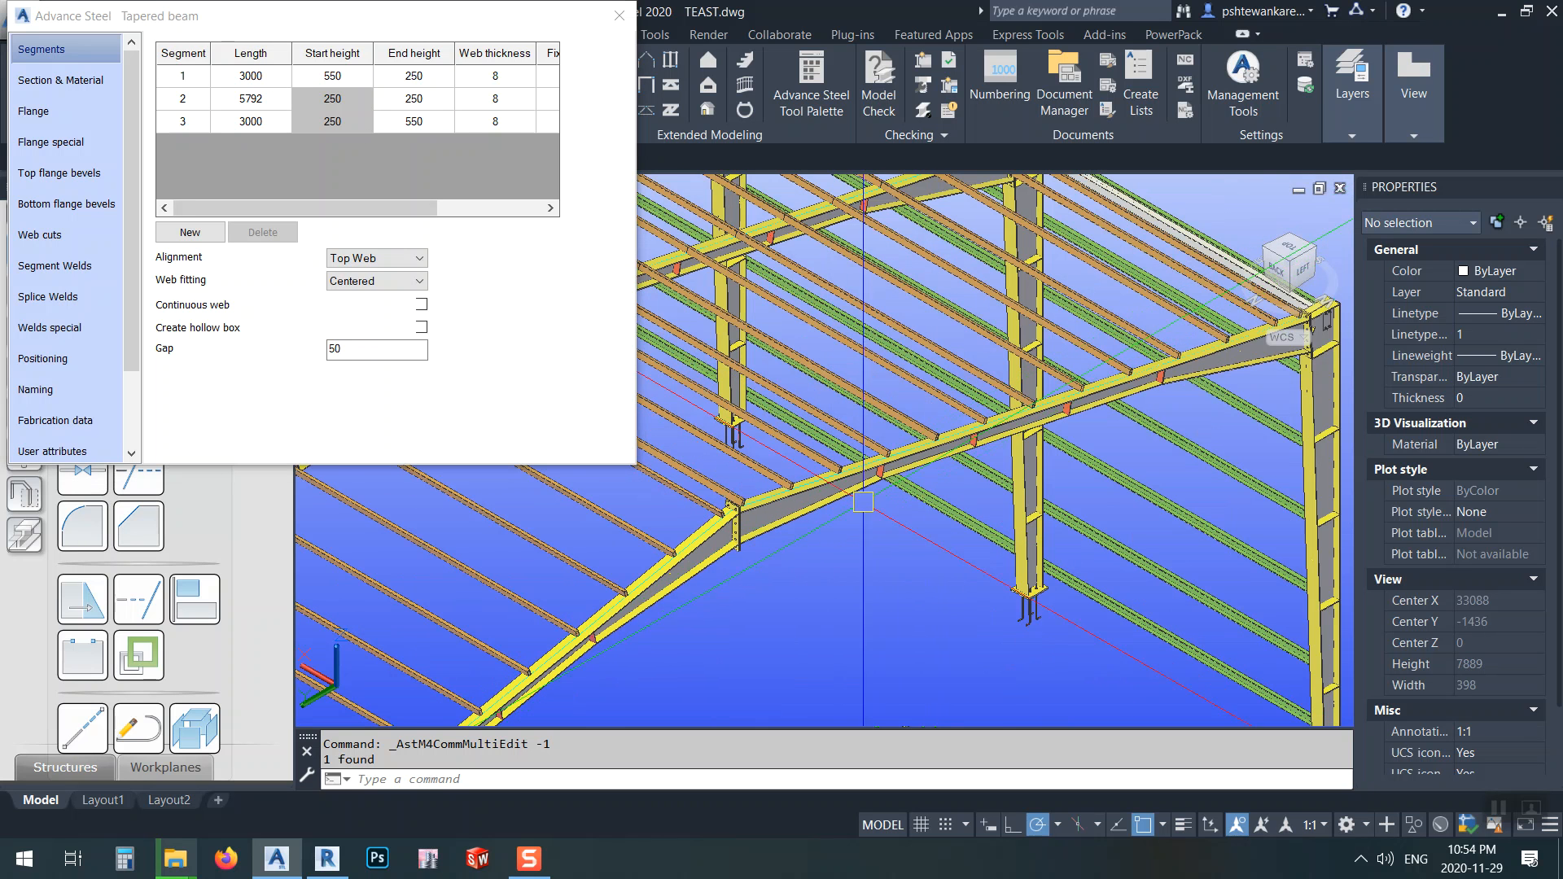
{"action": "scroll", "coordinate": [885, 481], "scroll_direction": "up", "scroll_amount": 3}
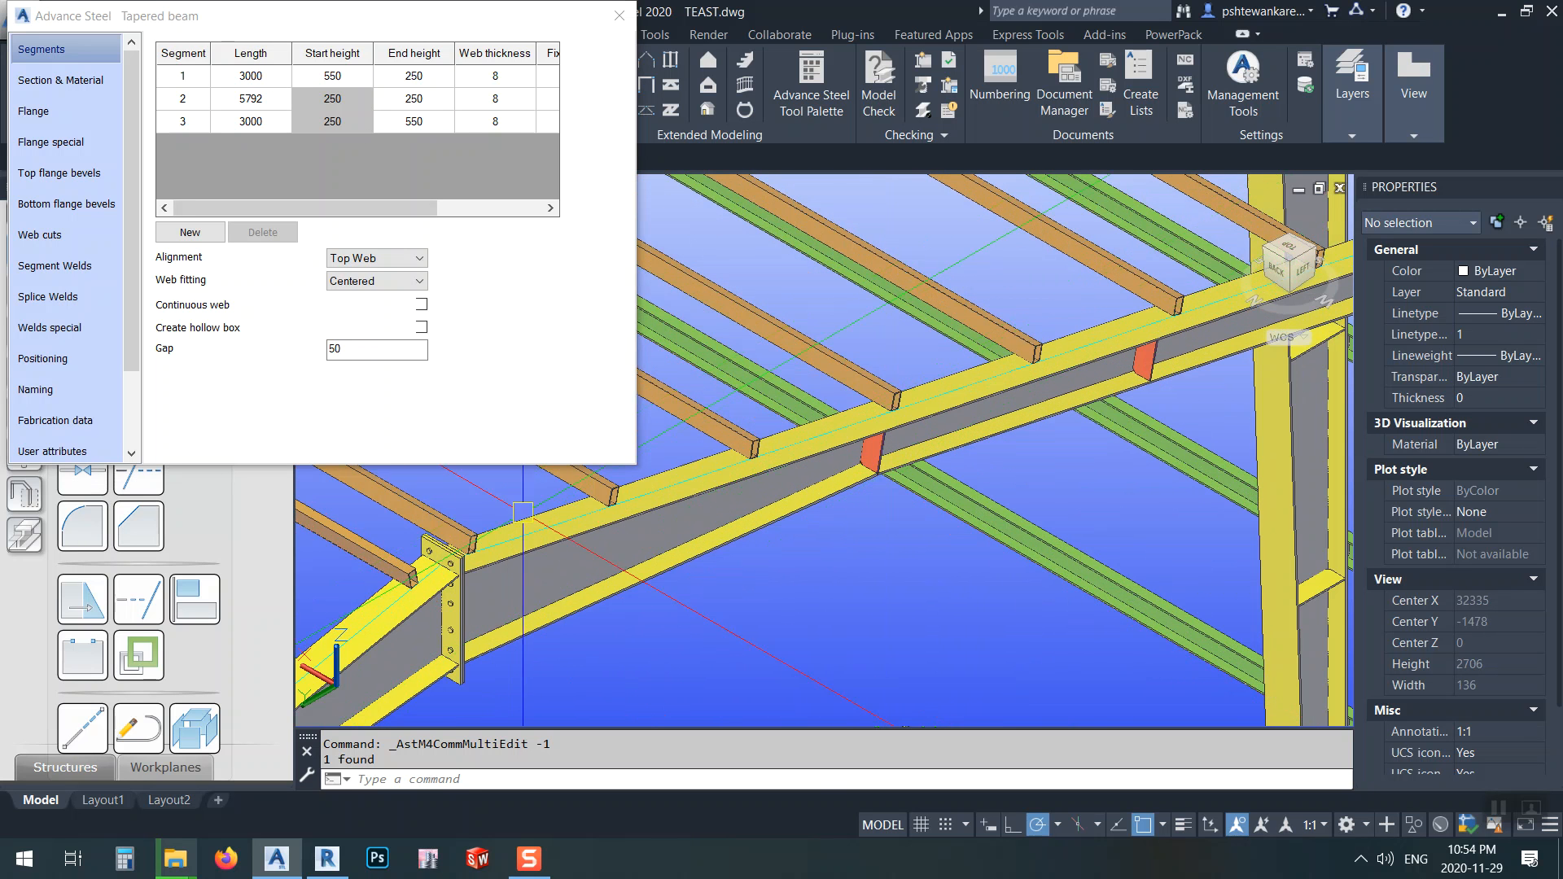
{"action": "scroll", "coordinate": [1007, 444], "scroll_direction": "down", "scroll_amount": 3}
{"action": "scroll", "coordinate": [958, 471], "scroll_direction": "up", "scroll_amount": 2}
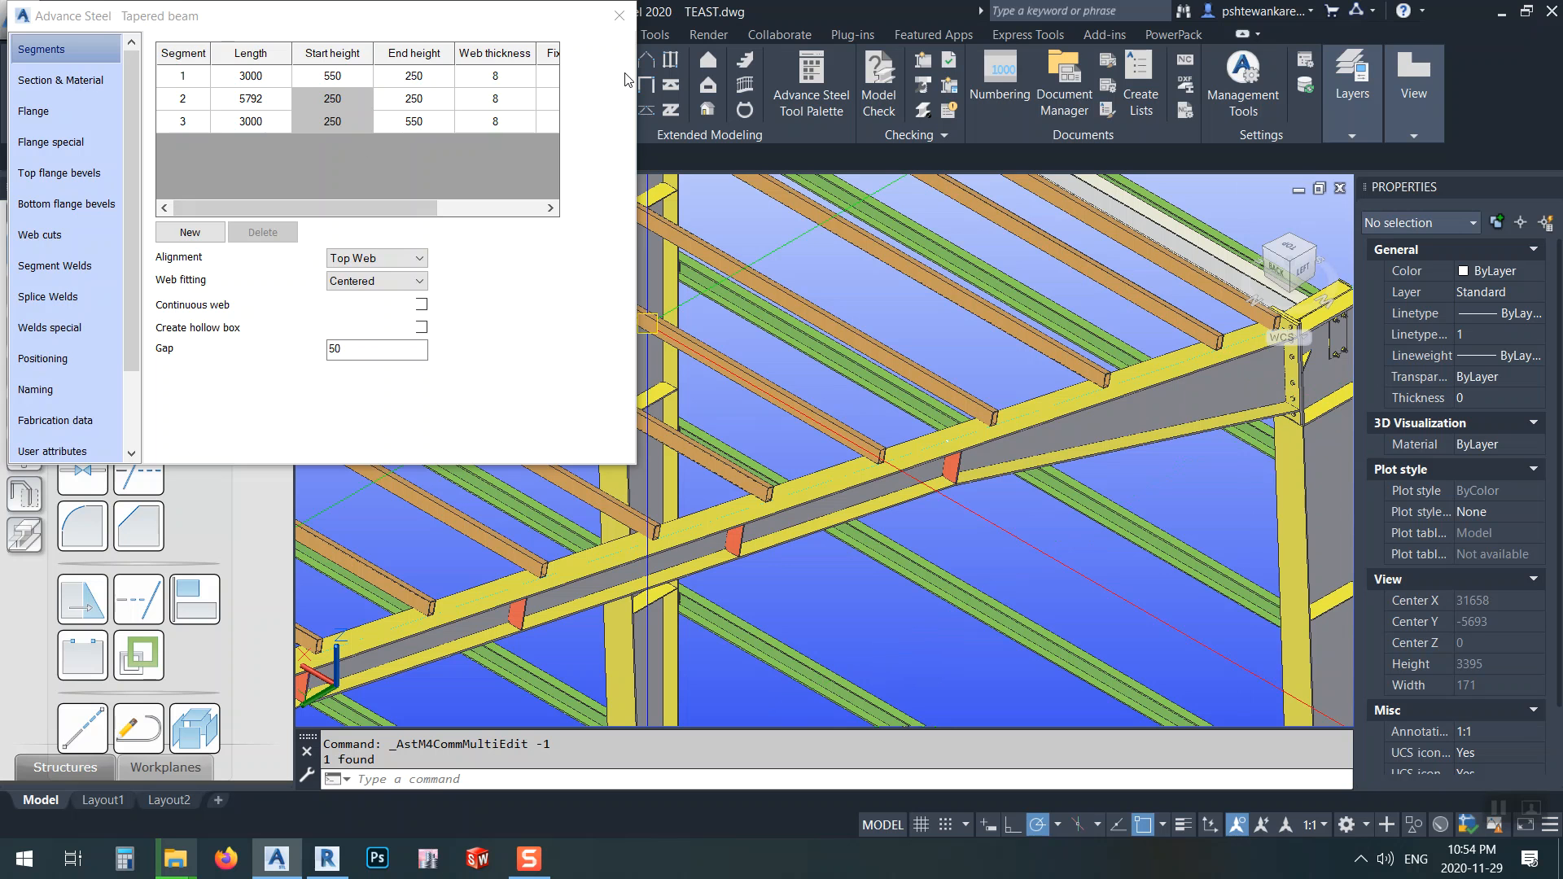
{"action": "left_click", "coordinate": [619, 15]}
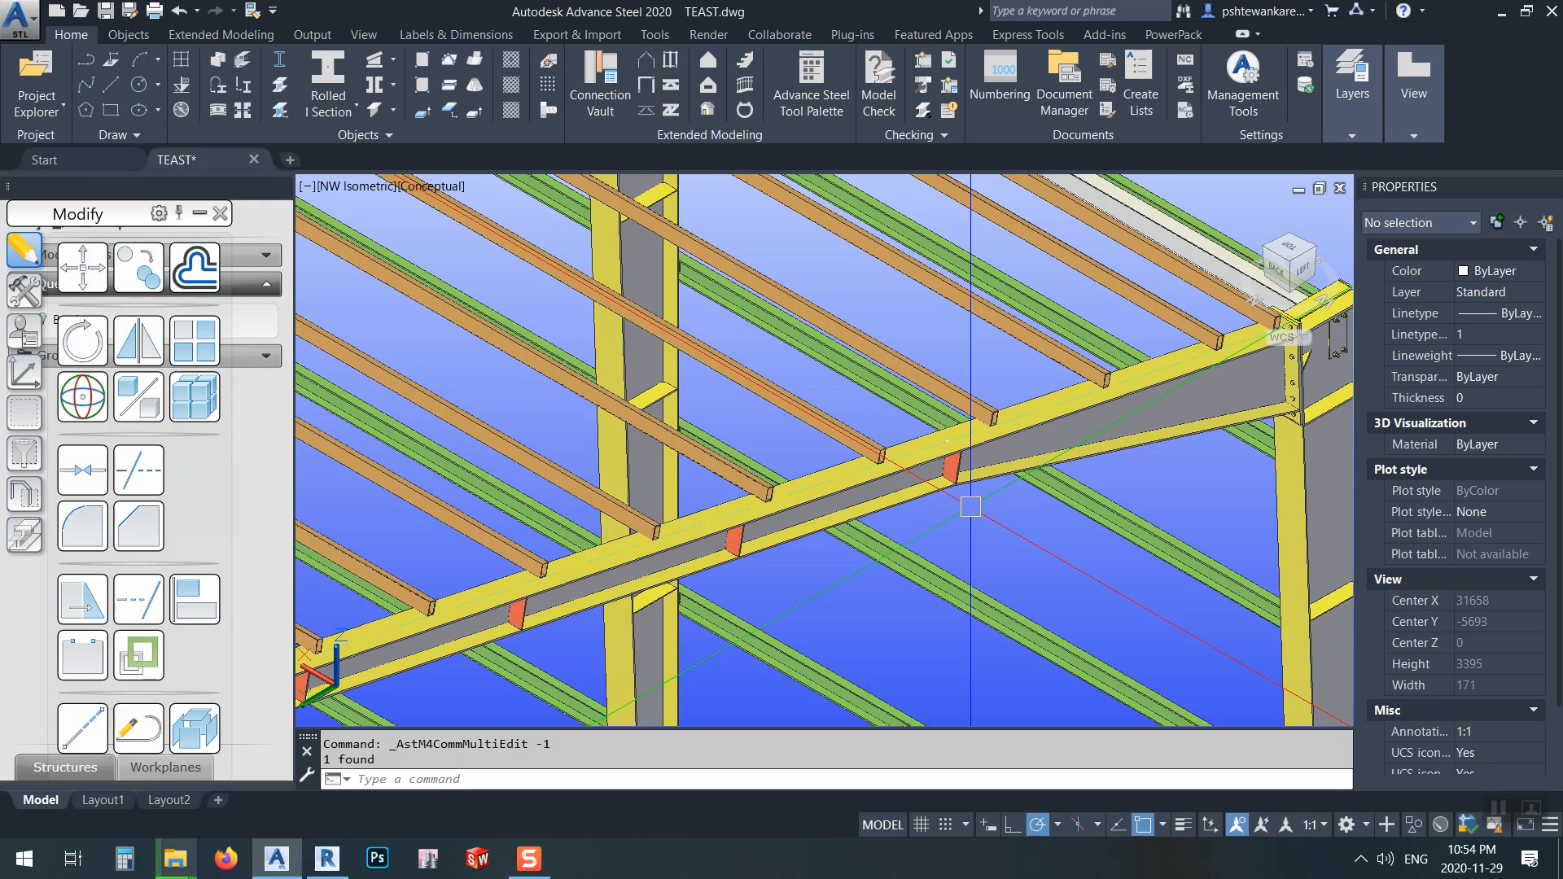
- Examine the whole portal frame in the Left view and display the UCS tools
{"action": "left_click", "coordinate": [1306, 273]}
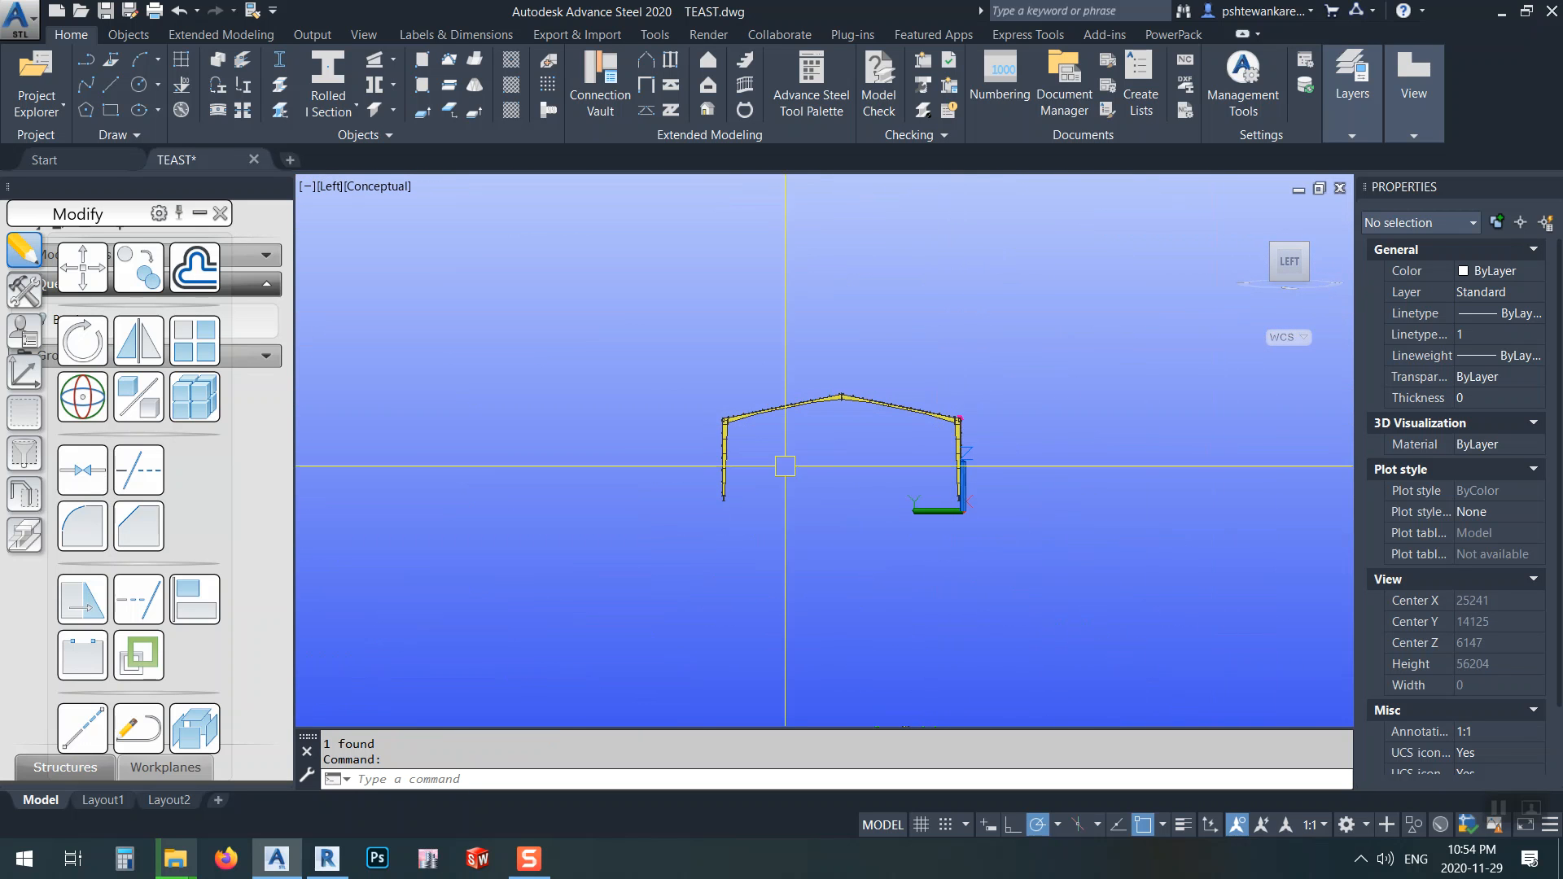
{"action": "mouse_move", "coordinate": [838, 387]}
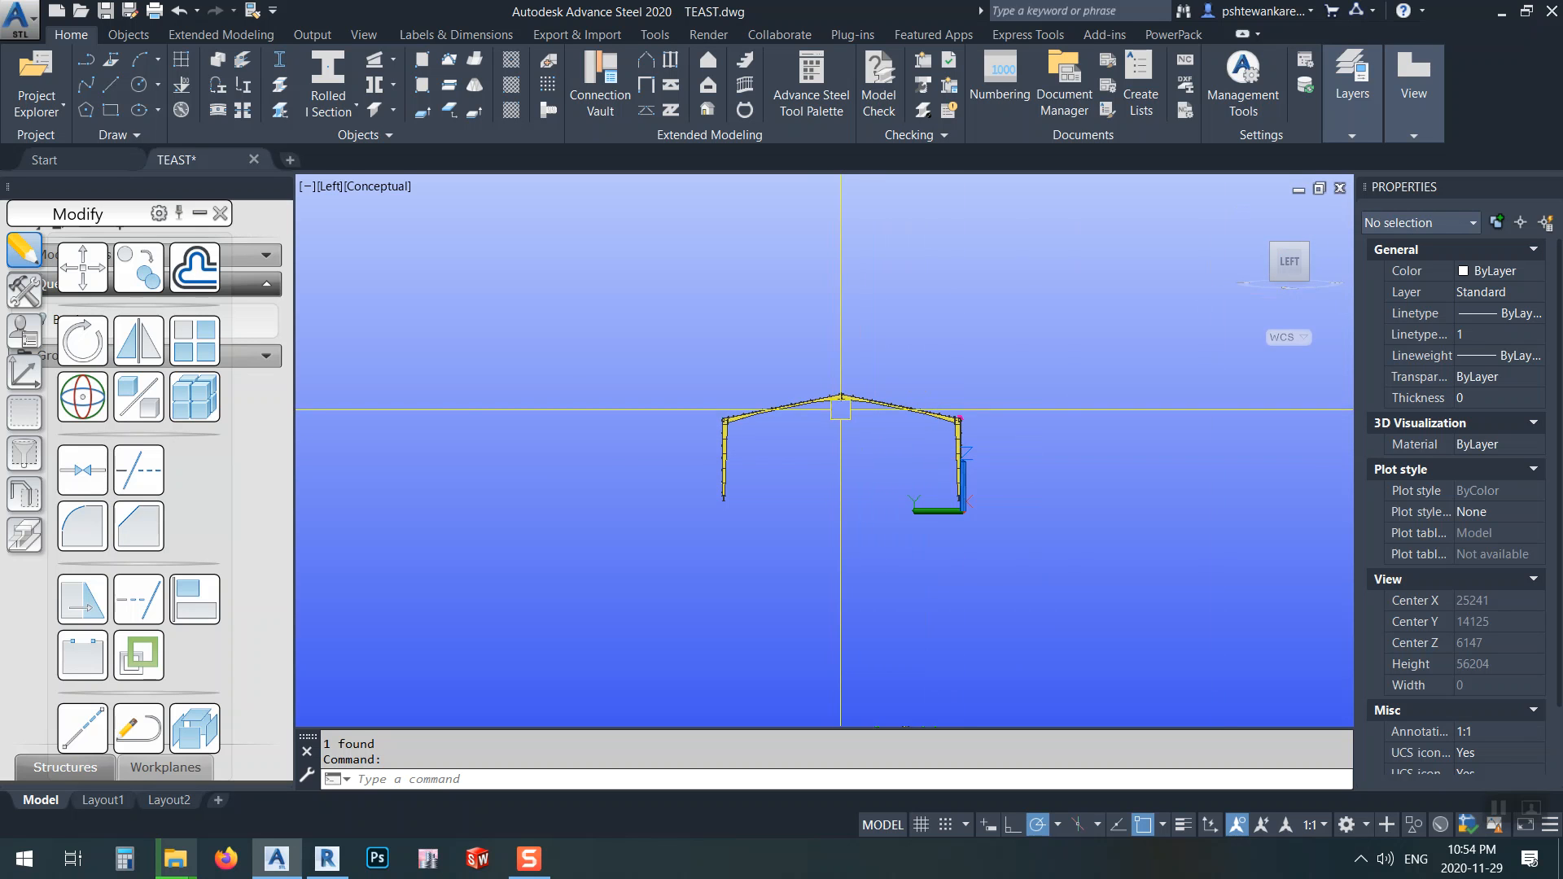
{"action": "scroll", "coordinate": [840, 410], "scroll_direction": "up", "scroll_amount": 5}
{"action": "middle_click_drag", "start_coordinate": [883, 488], "coordinate": [872, 427]}
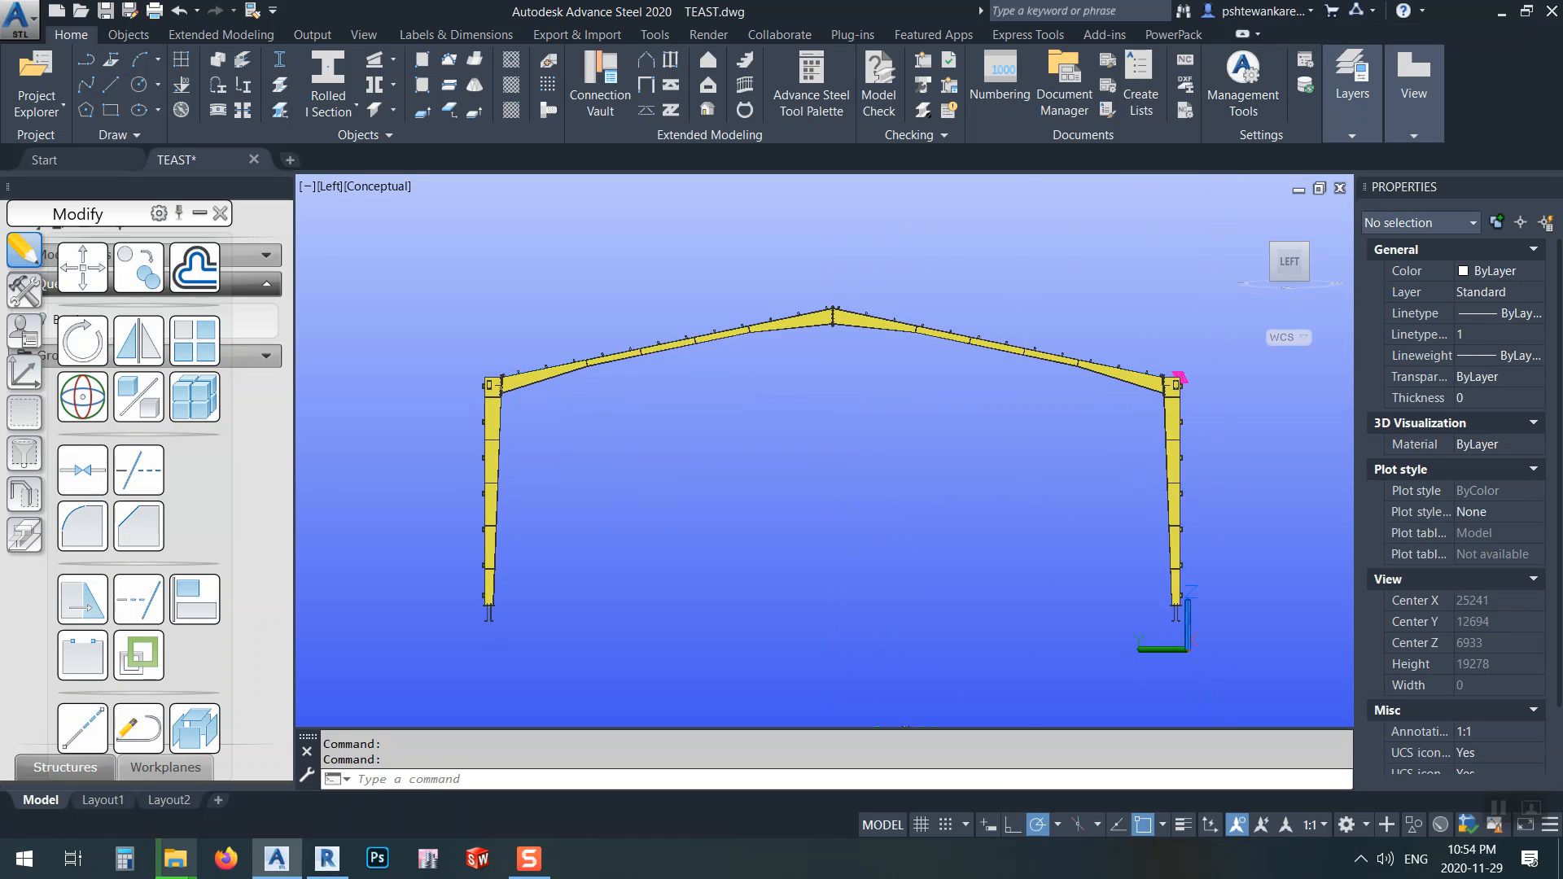
{"action": "left_click", "coordinate": [34, 370]}
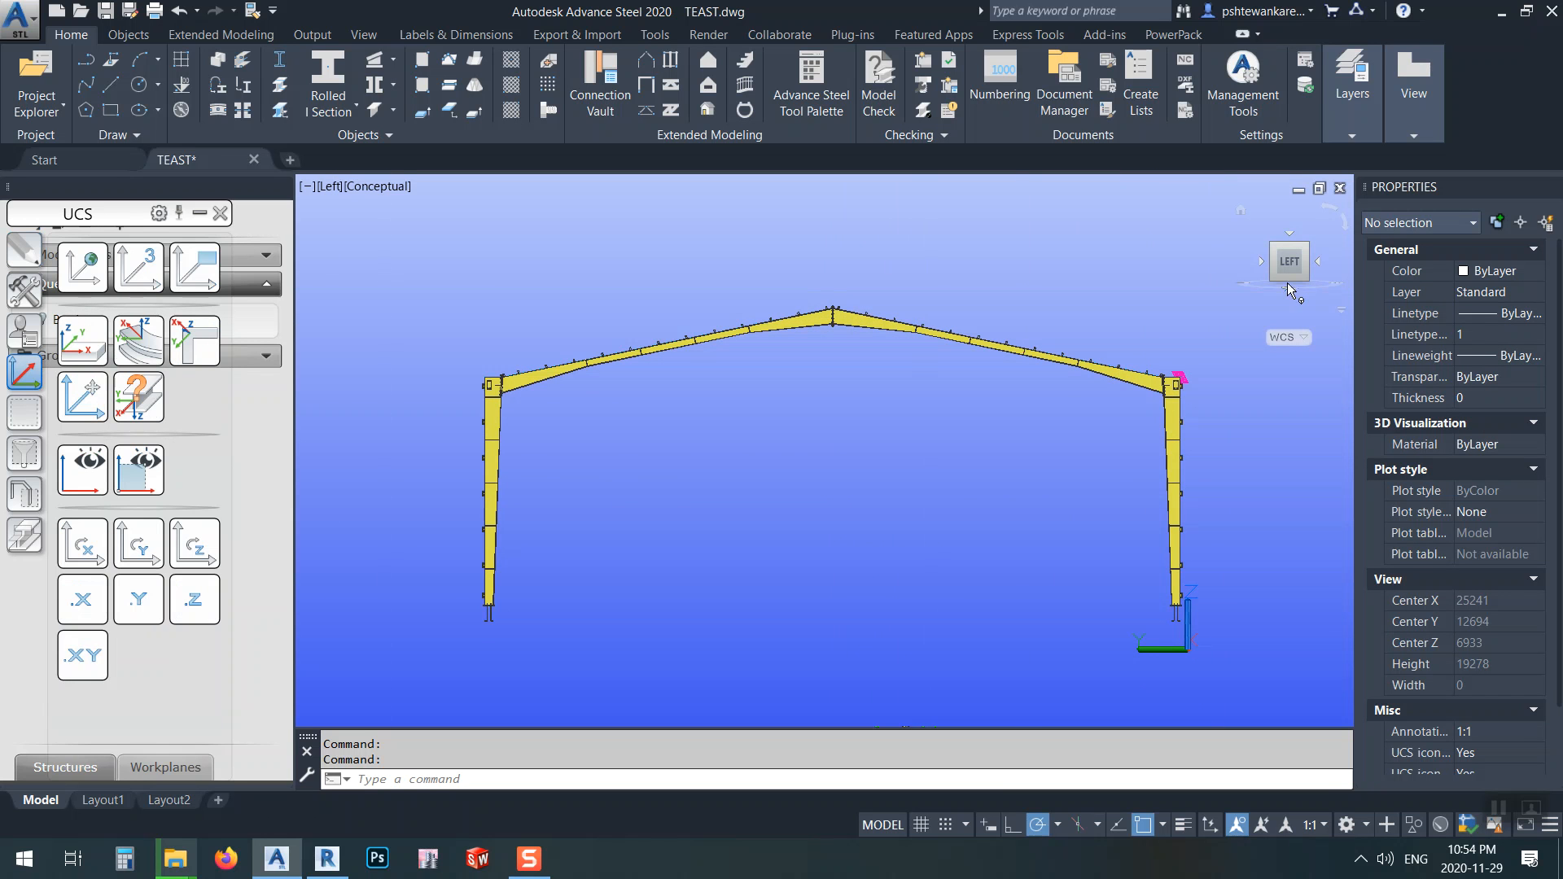
- Return to the NW isometric view and check a roof purlin's Advance Joint Properties, closing them without edits
{"action": "left_click", "coordinate": [1276, 250]}
{"action": "scroll", "coordinate": [731, 406], "scroll_direction": "up", "scroll_amount": 5}
{"action": "scroll", "coordinate": [731, 405], "scroll_direction": "up", "scroll_amount": 8}
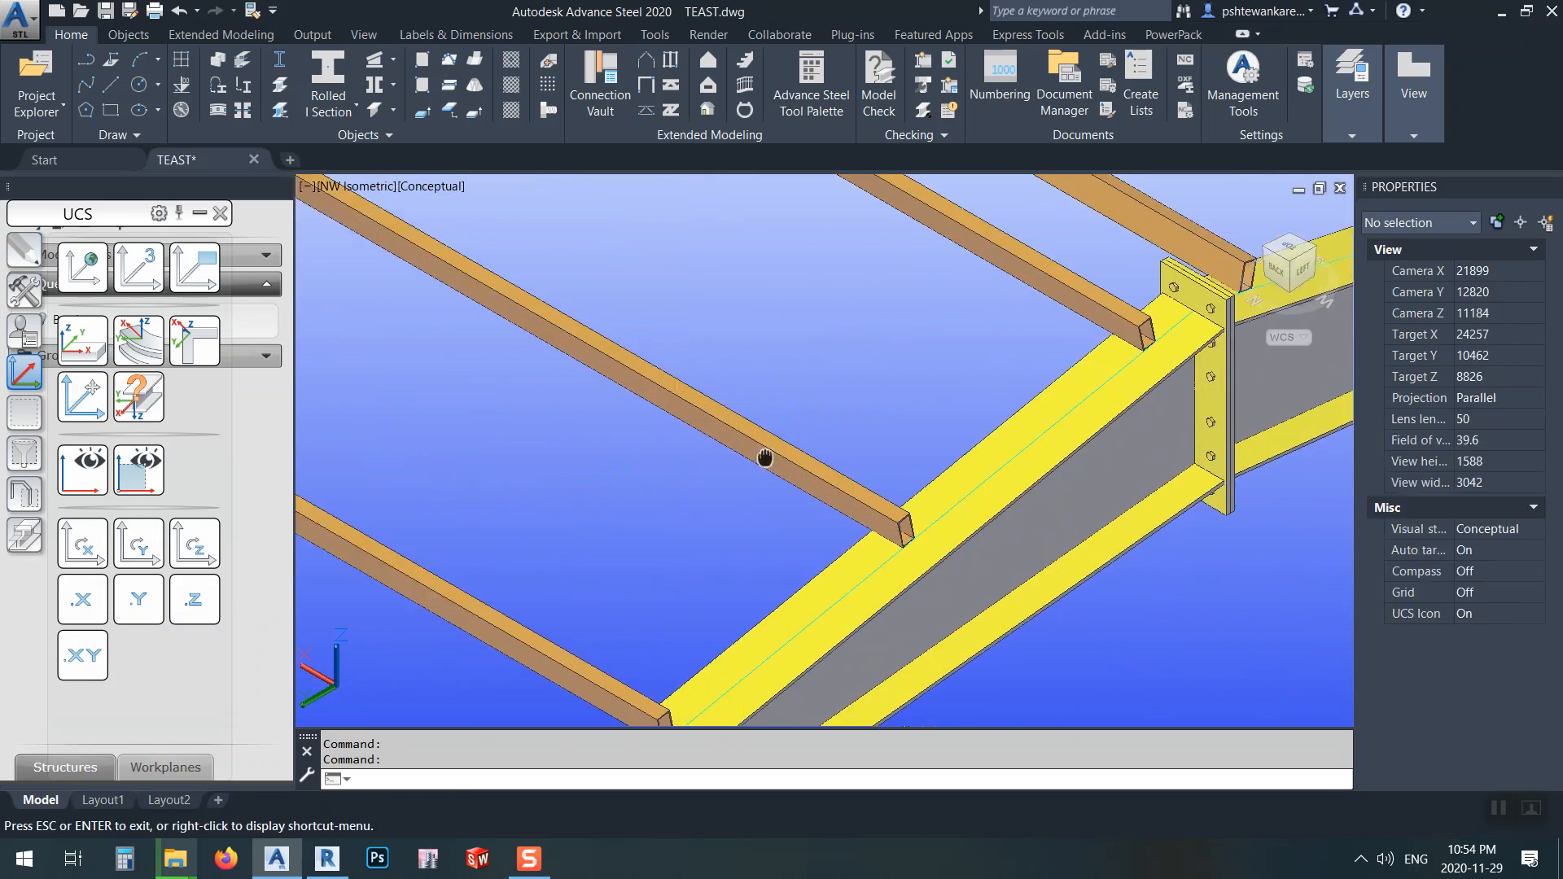
{"action": "left_click", "coordinate": [938, 441]}
{"action": "scroll", "coordinate": [938, 441], "scroll_direction": "down", "scroll_amount": 8}
{"action": "right_click", "coordinate": [794, 249]}
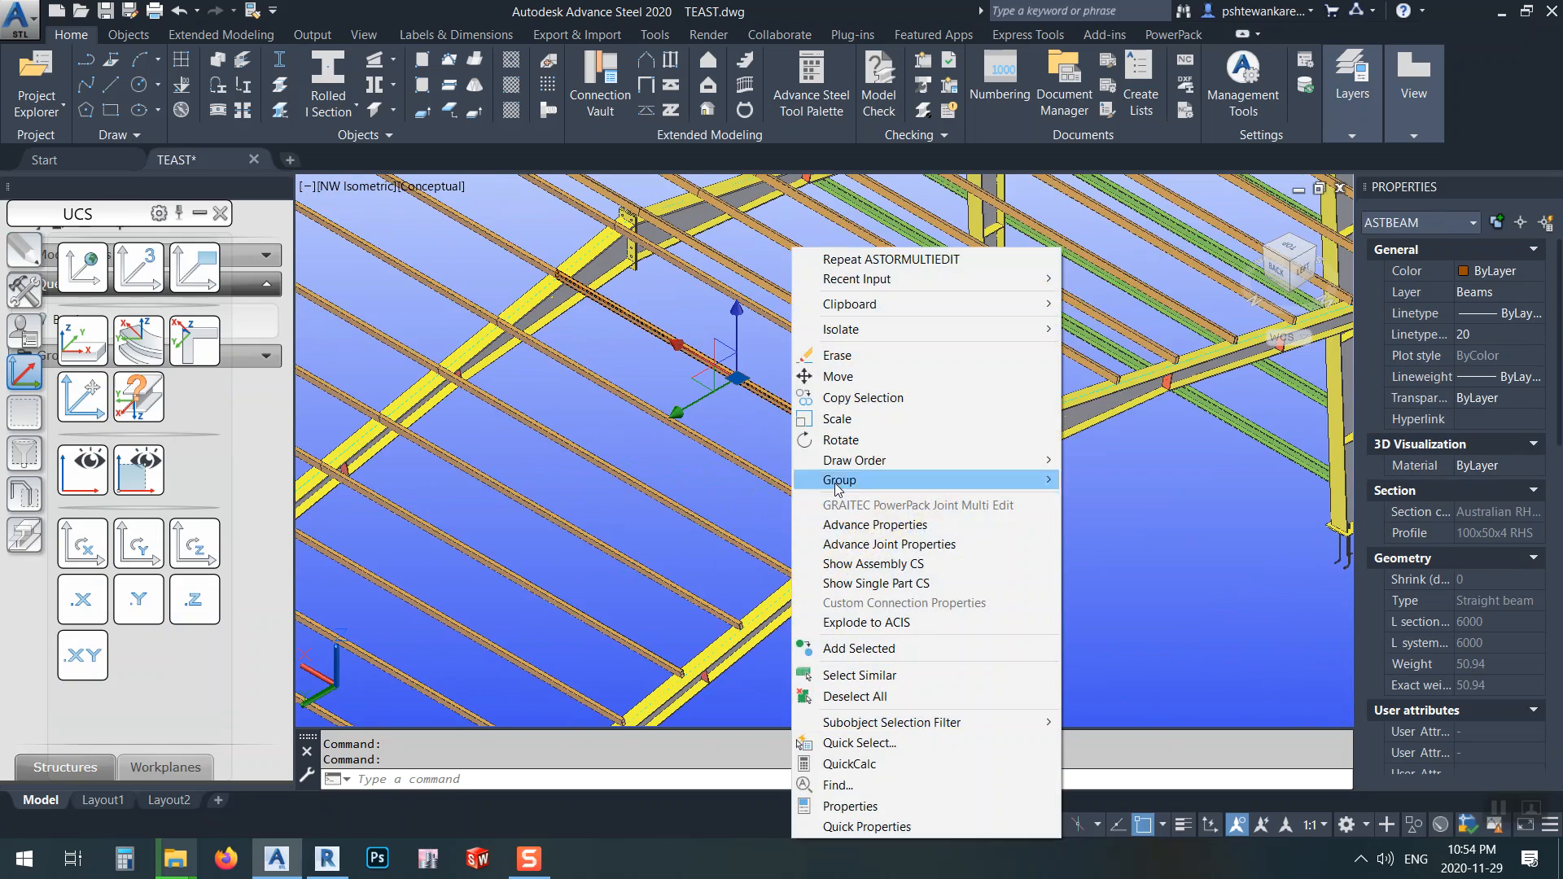
{"action": "left_click", "coordinate": [881, 544]}
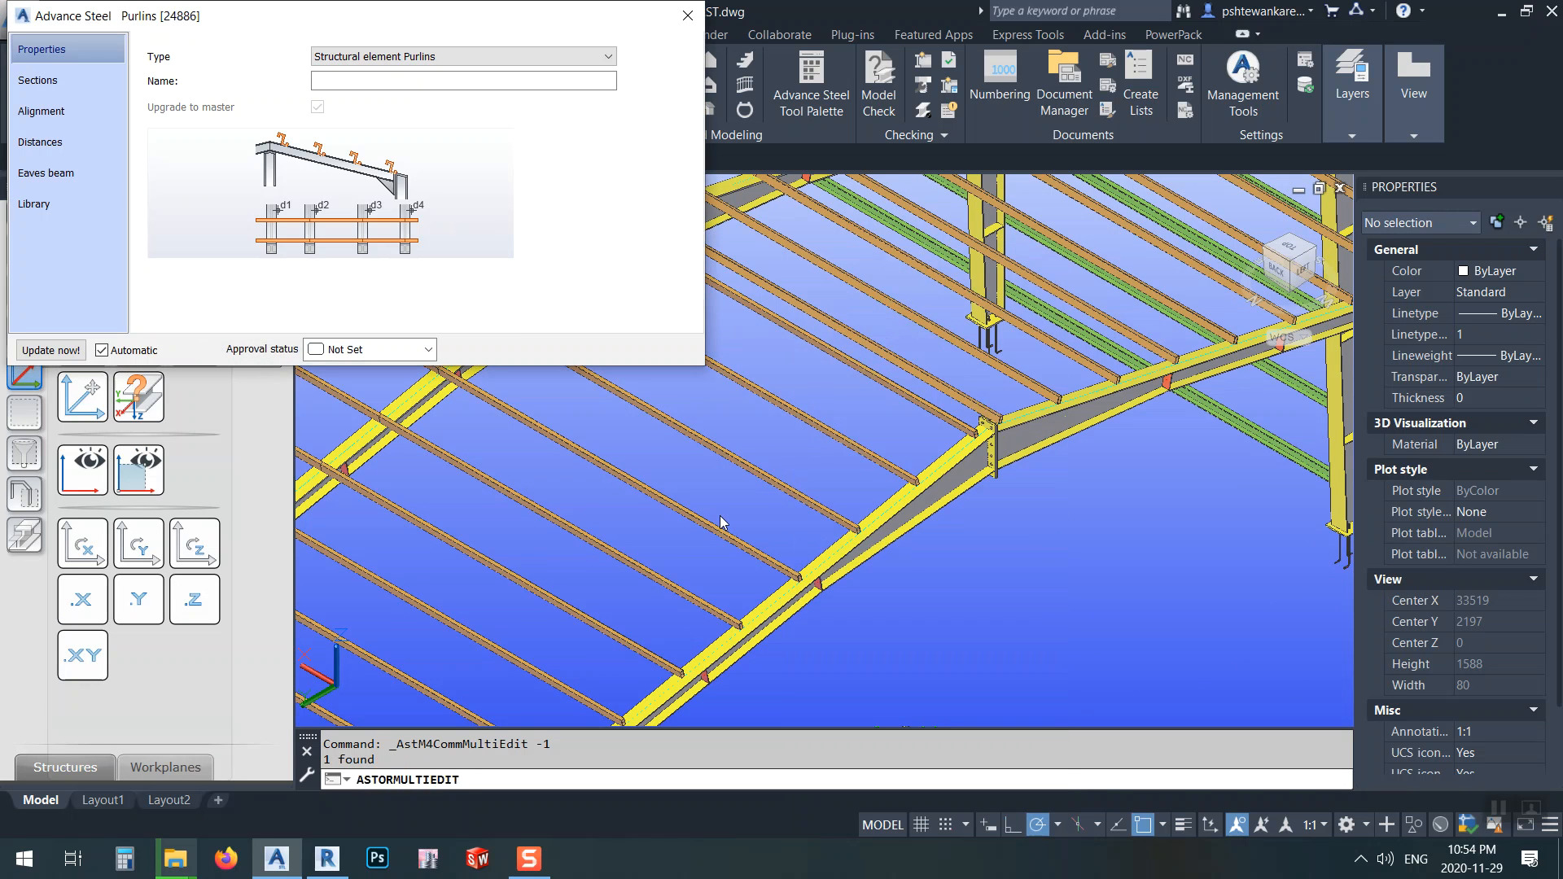
{"action": "left_click", "coordinate": [688, 16]}
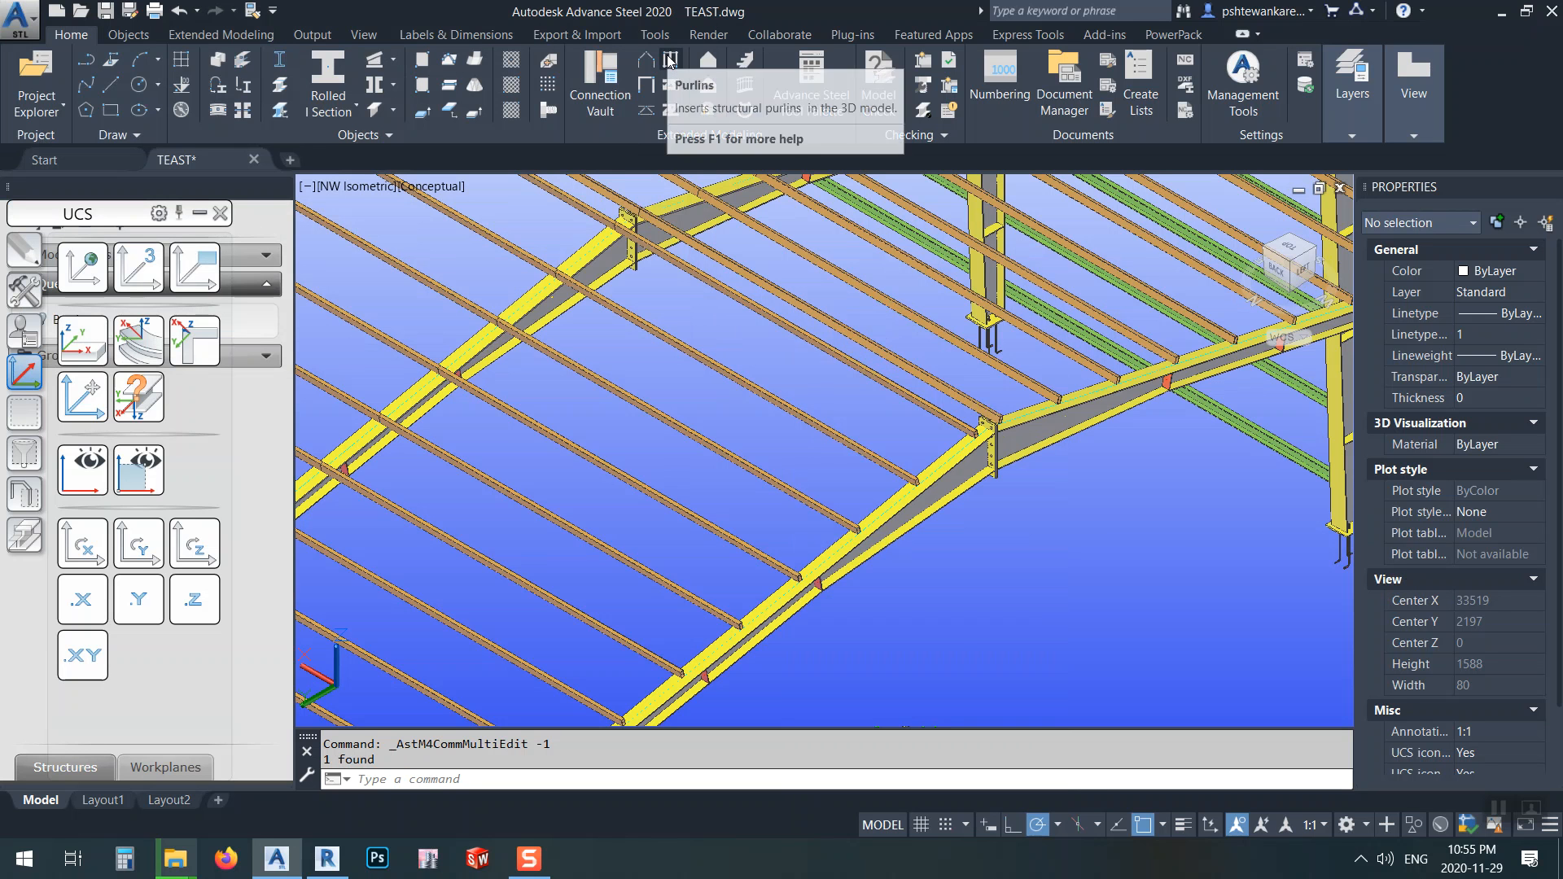
- Examine the end of a roof purlin where it sits on the rafter's top flange near the ridge
{"action": "scroll", "coordinate": [938, 521], "scroll_direction": "up", "scroll_amount": 8}
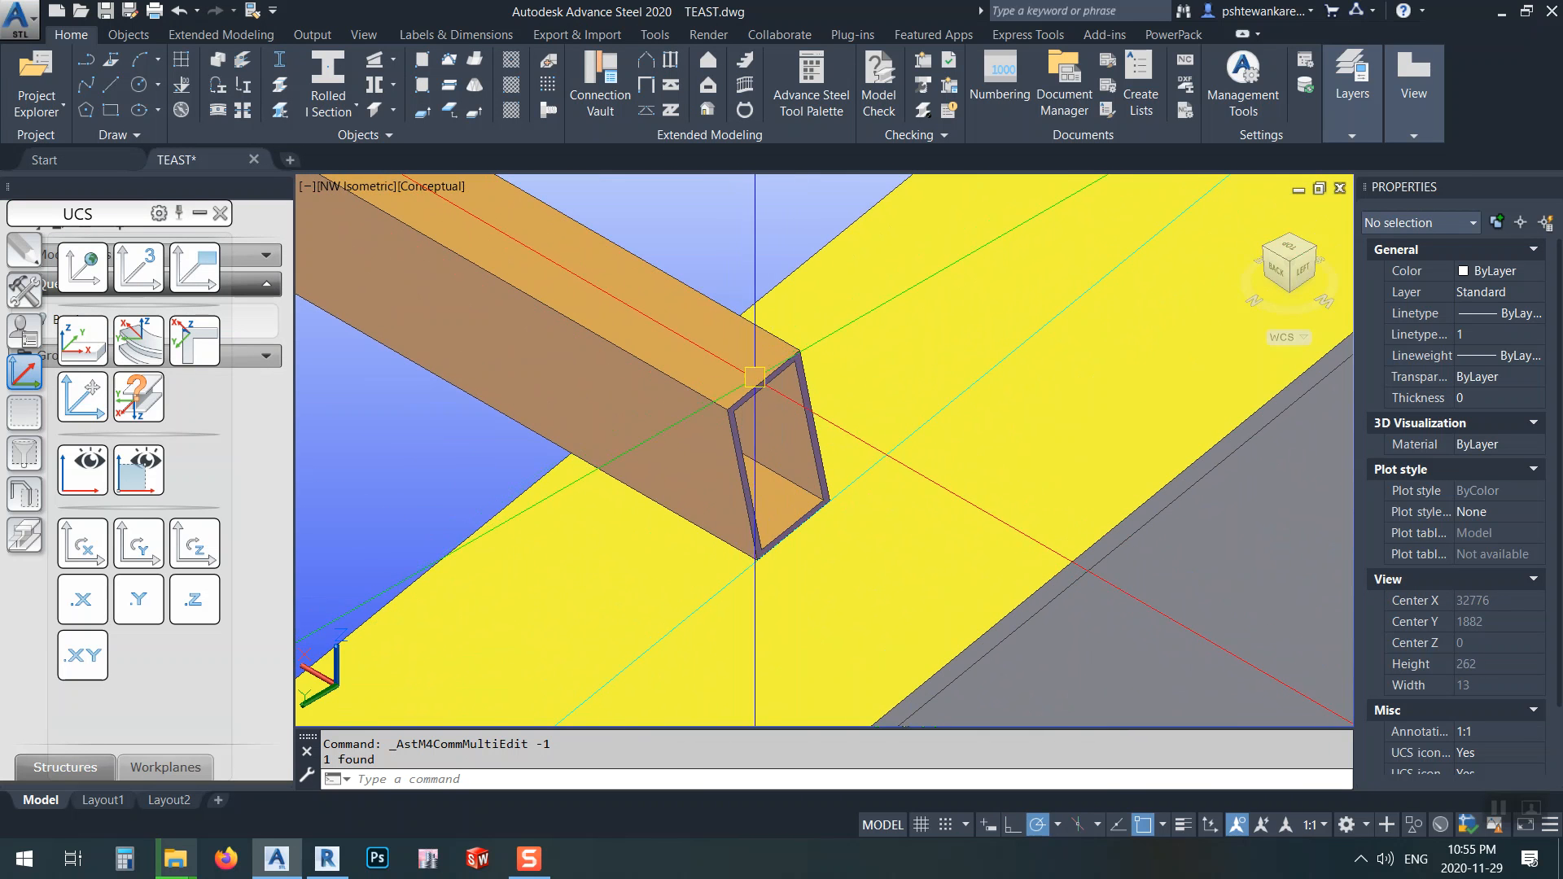
{"action": "scroll", "coordinate": [861, 460], "scroll_direction": "down", "scroll_amount": 4}
{"action": "scroll", "coordinate": [814, 440], "scroll_direction": "up", "scroll_amount": 4}
{"action": "scroll", "coordinate": [873, 373], "scroll_direction": "down", "scroll_amount": 8}
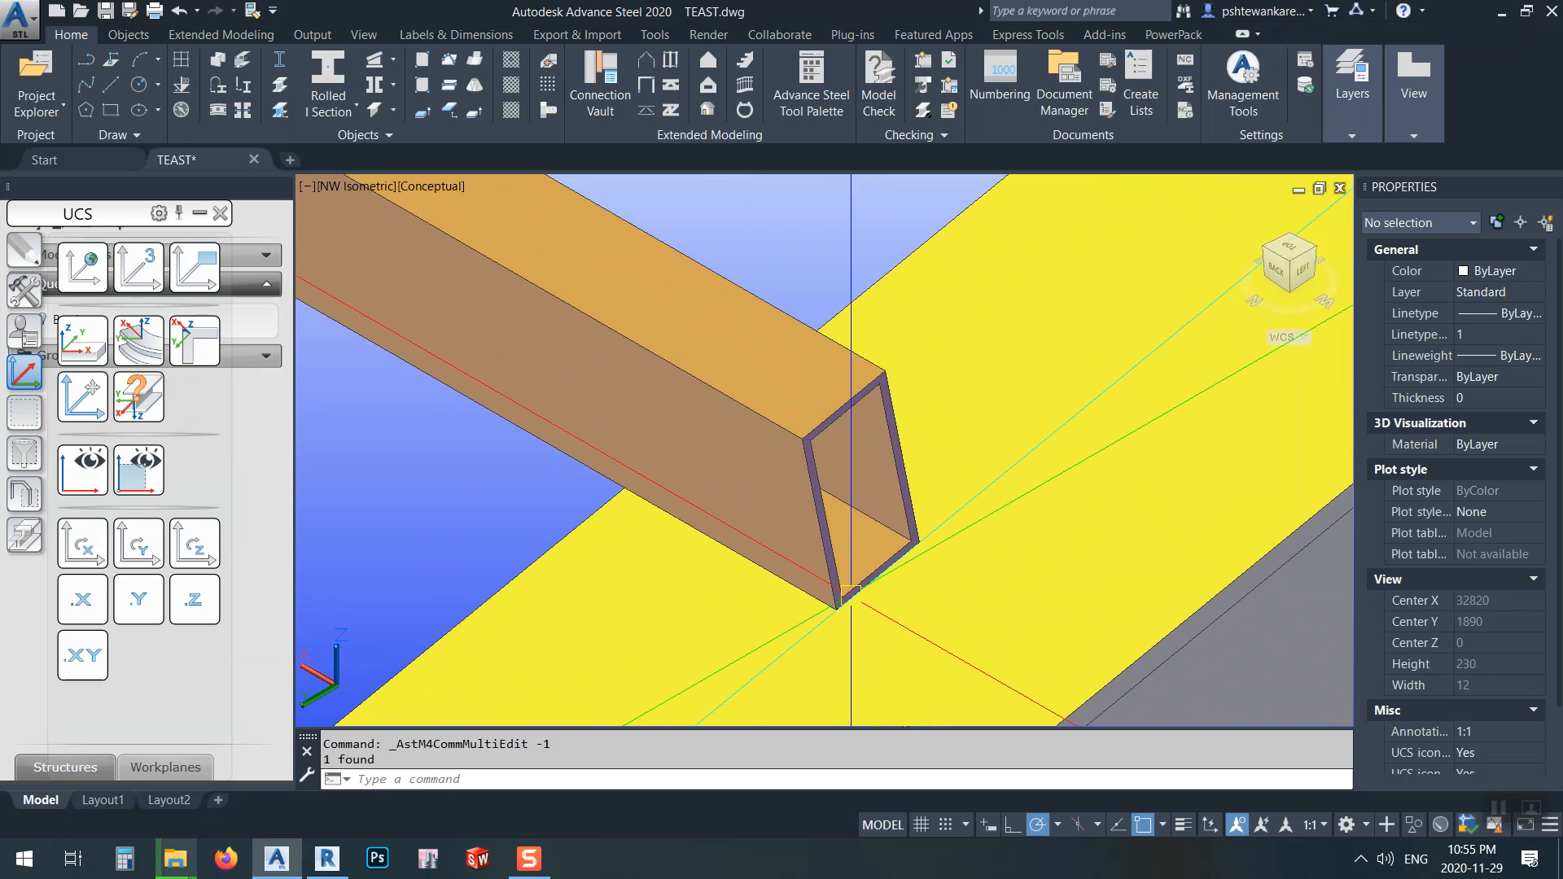
{"action": "scroll", "coordinate": [944, 572], "scroll_direction": "up", "scroll_amount": 10}
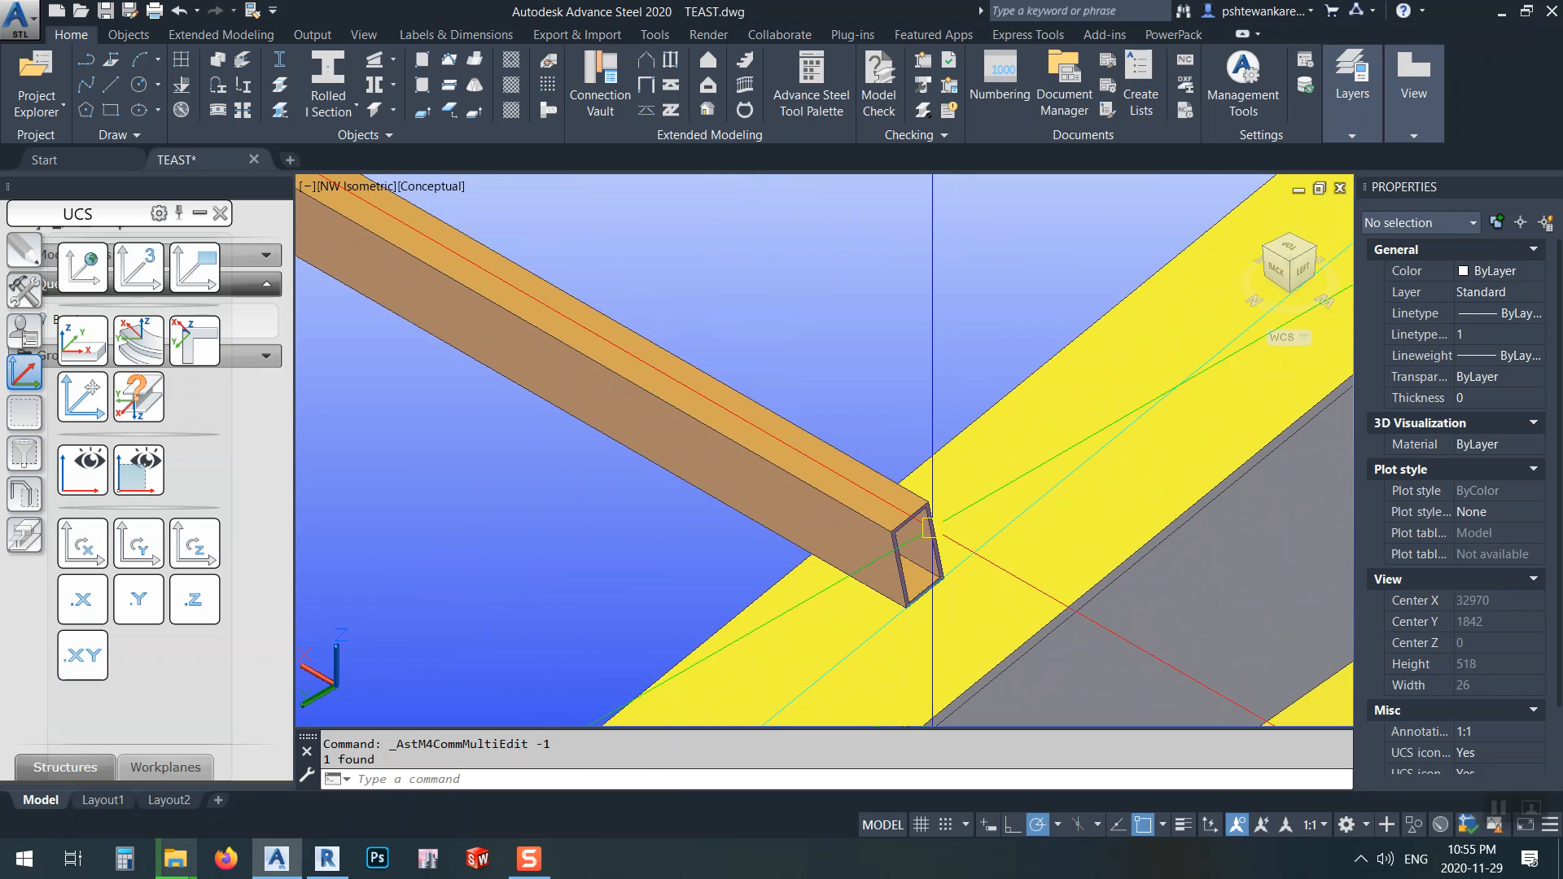
{"action": "scroll", "coordinate": [922, 506], "scroll_direction": "down", "scroll_amount": 8}
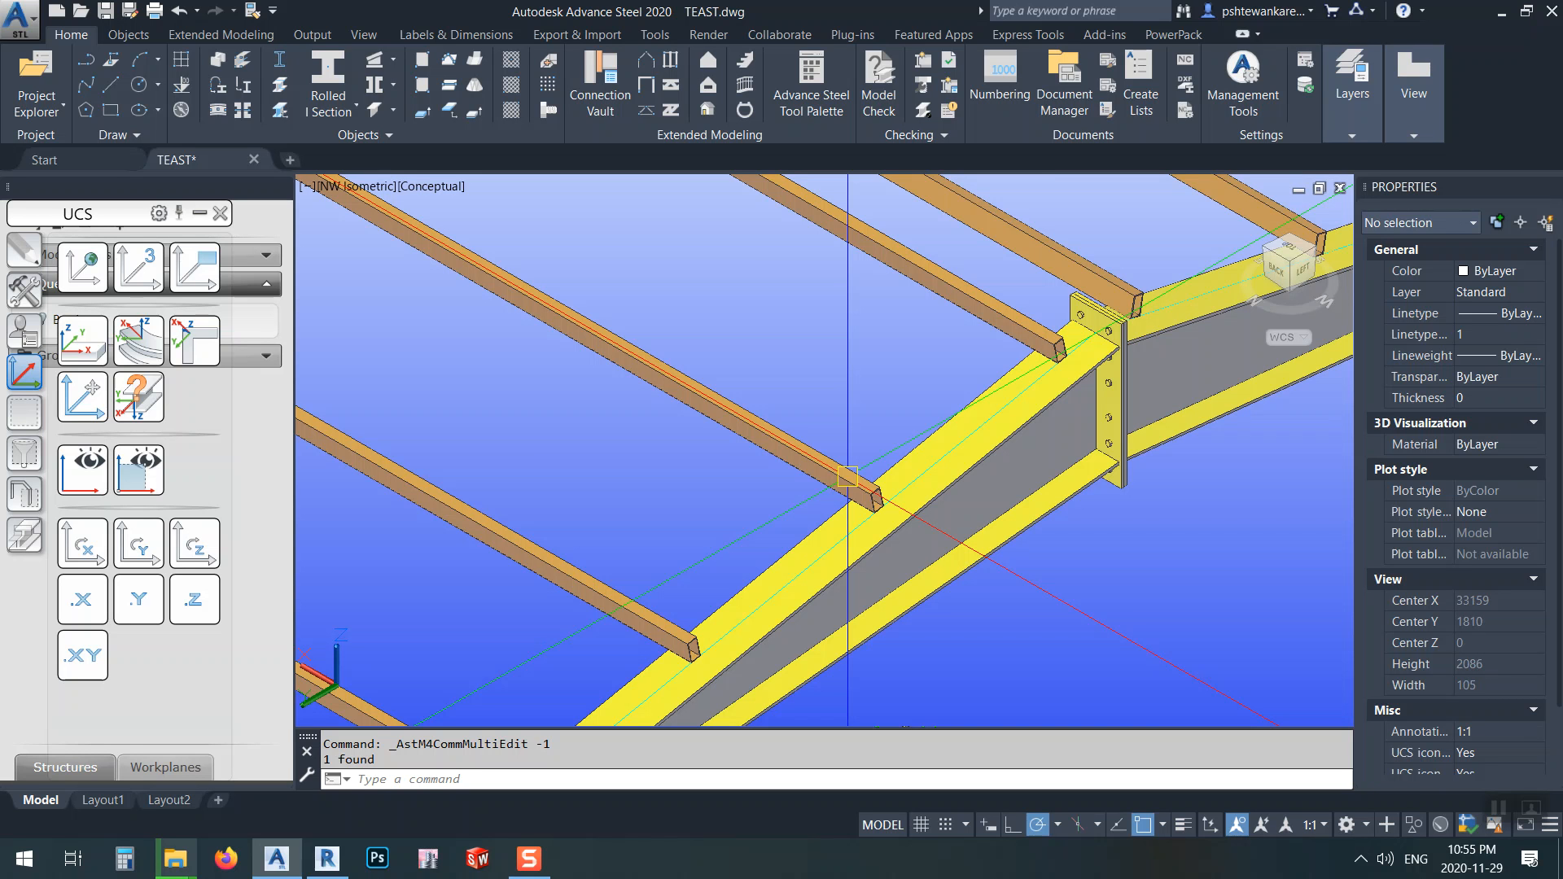
{"action": "scroll", "coordinate": [847, 476], "scroll_direction": "up", "scroll_amount": 6}
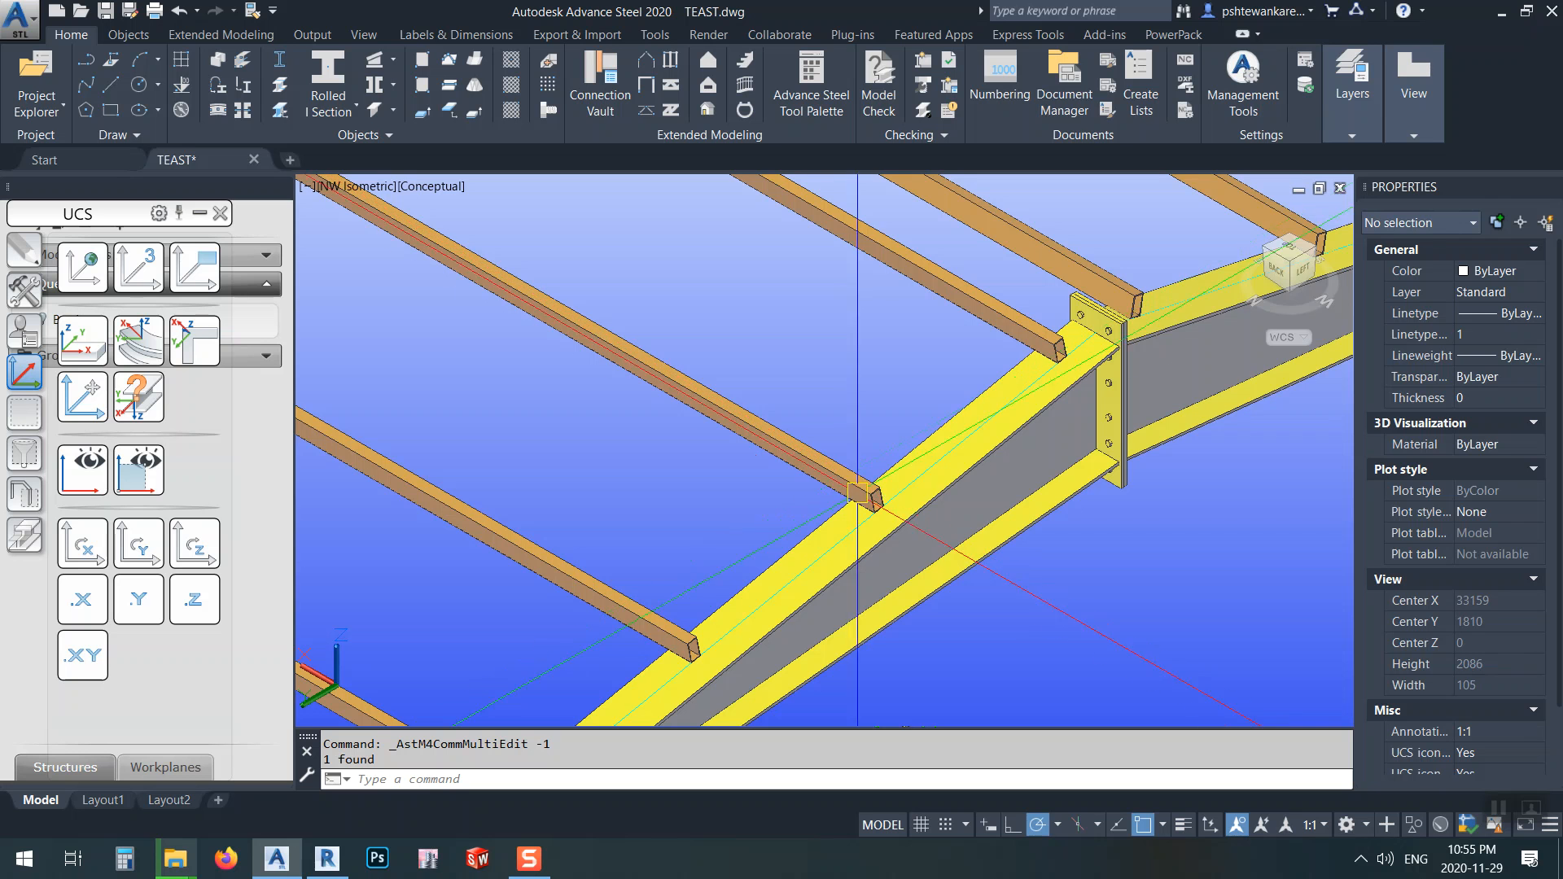
{"action": "scroll", "coordinate": [866, 487], "scroll_direction": "down", "scroll_amount": 3}
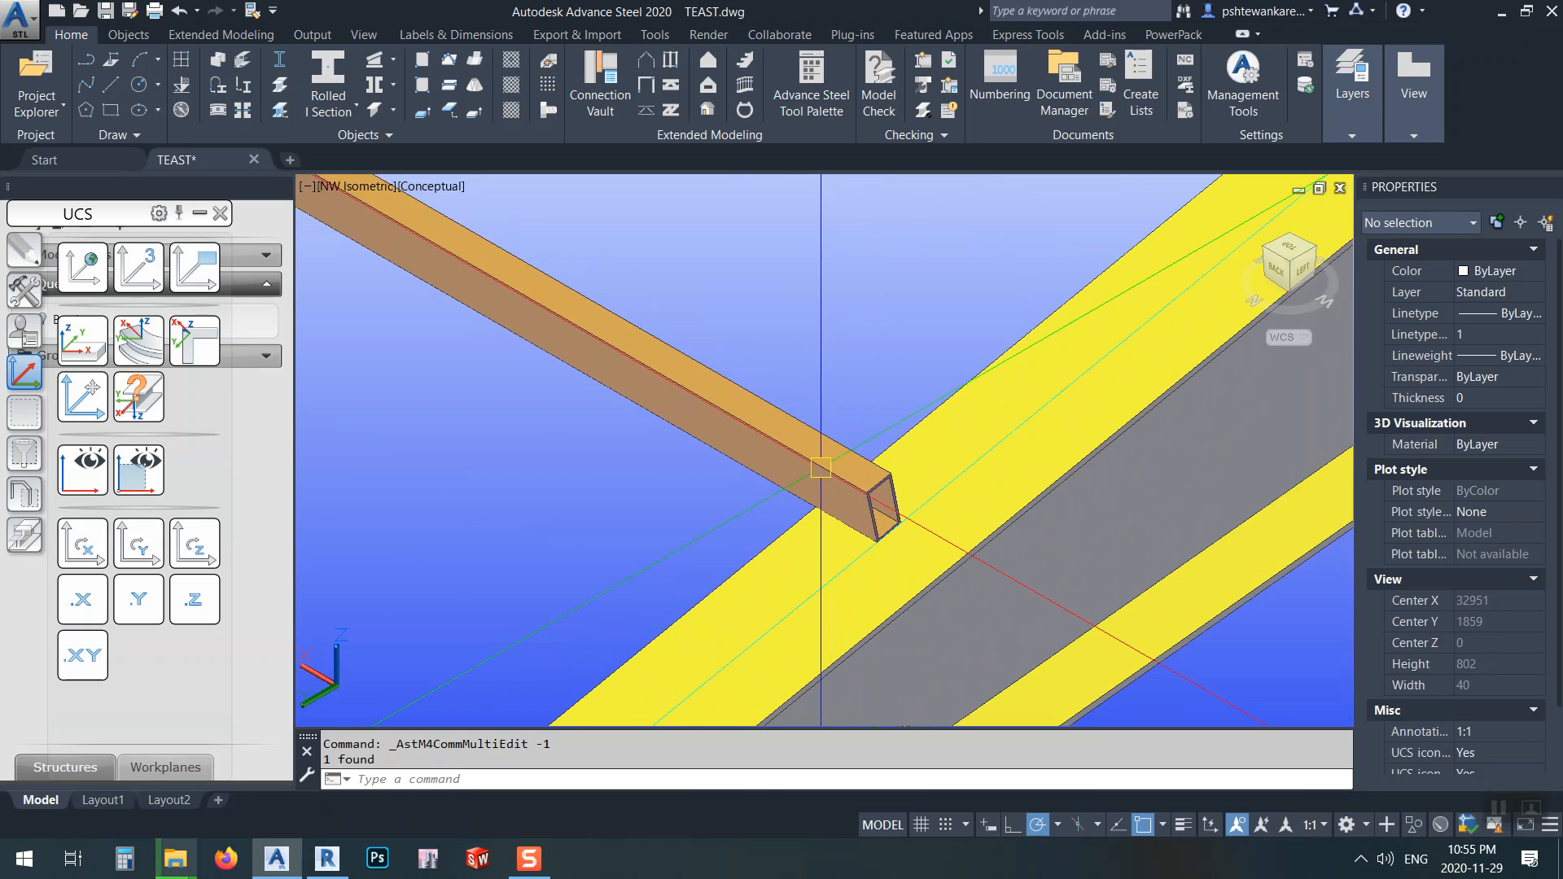
- Open the Advance Joint Properties of the roof purlin near the ridge and show its section settings
{"action": "left_click", "coordinate": [814, 472]}
{"action": "right_click", "coordinate": [846, 251]}
{"action": "left_click", "coordinate": [972, 544]}
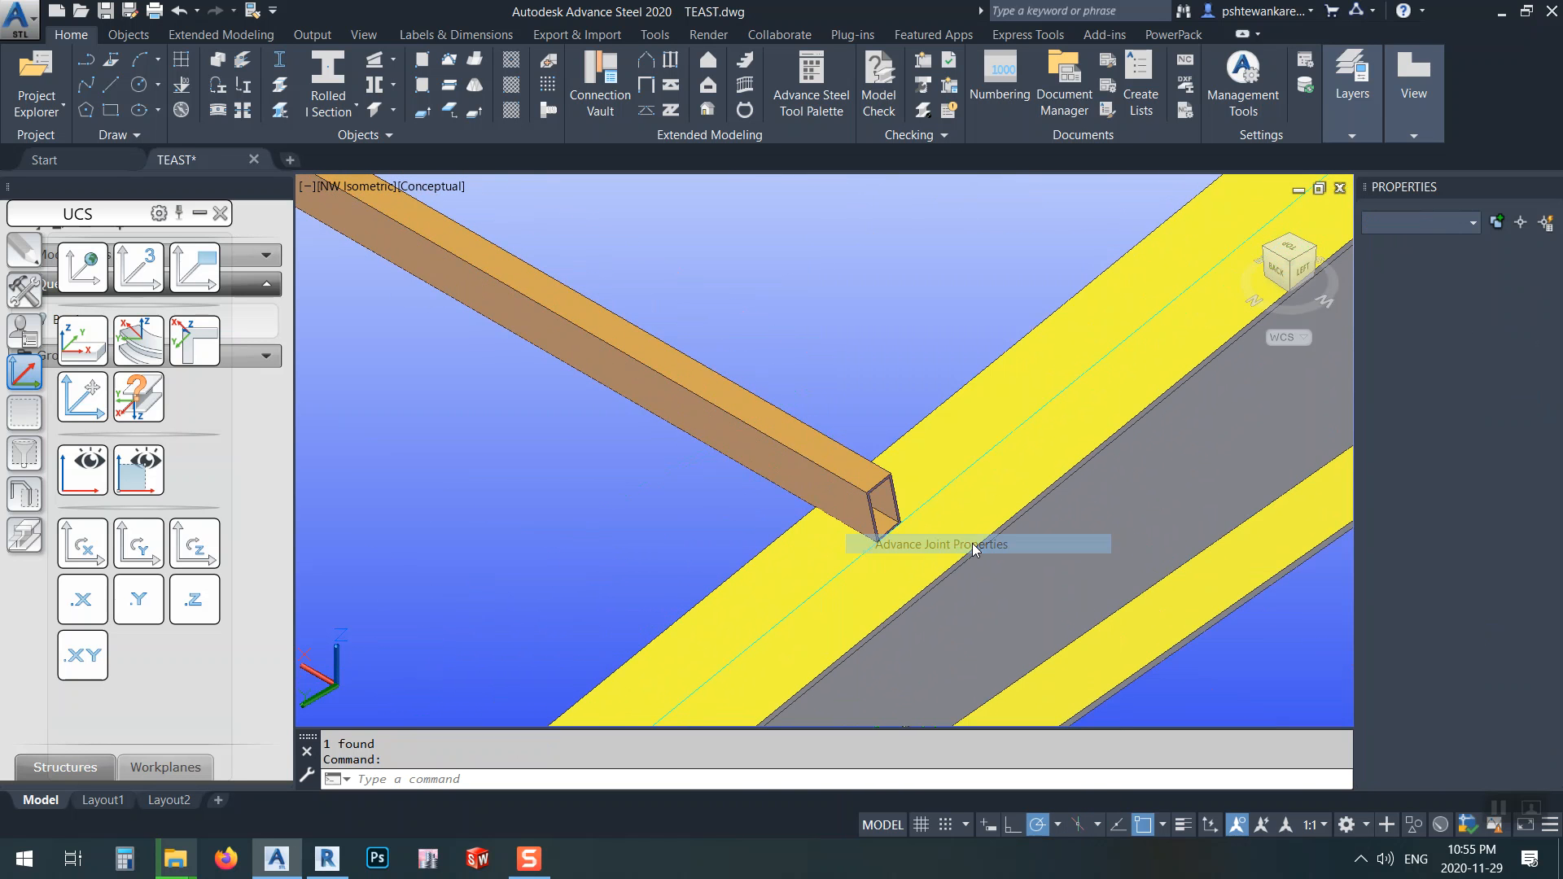
{"action": "double_click", "coordinate": [689, 318]}
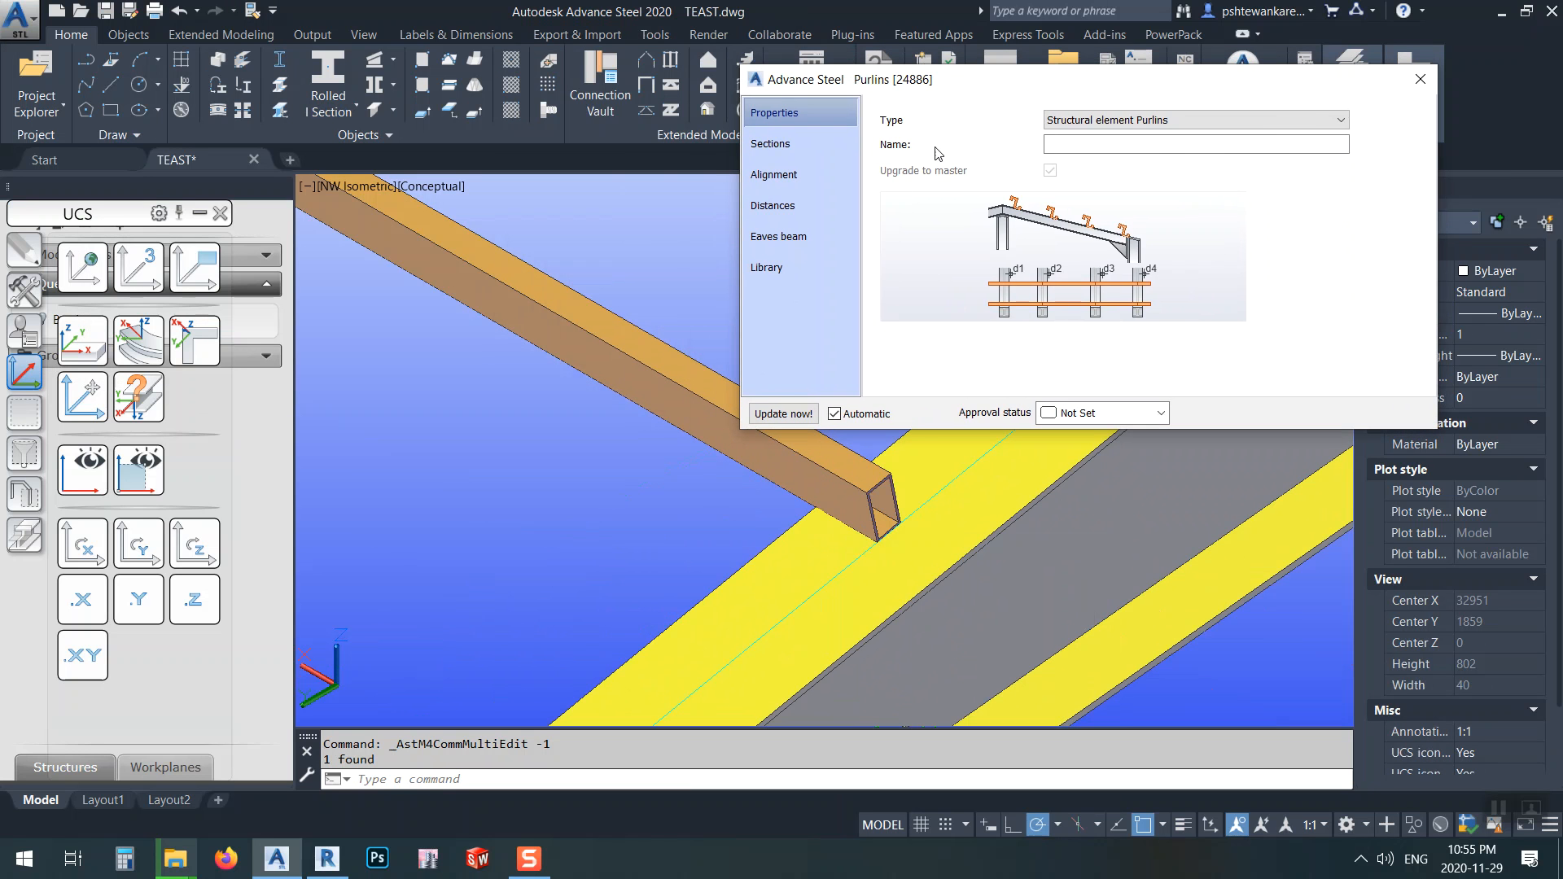
{"action": "left_click", "coordinate": [804, 143]}
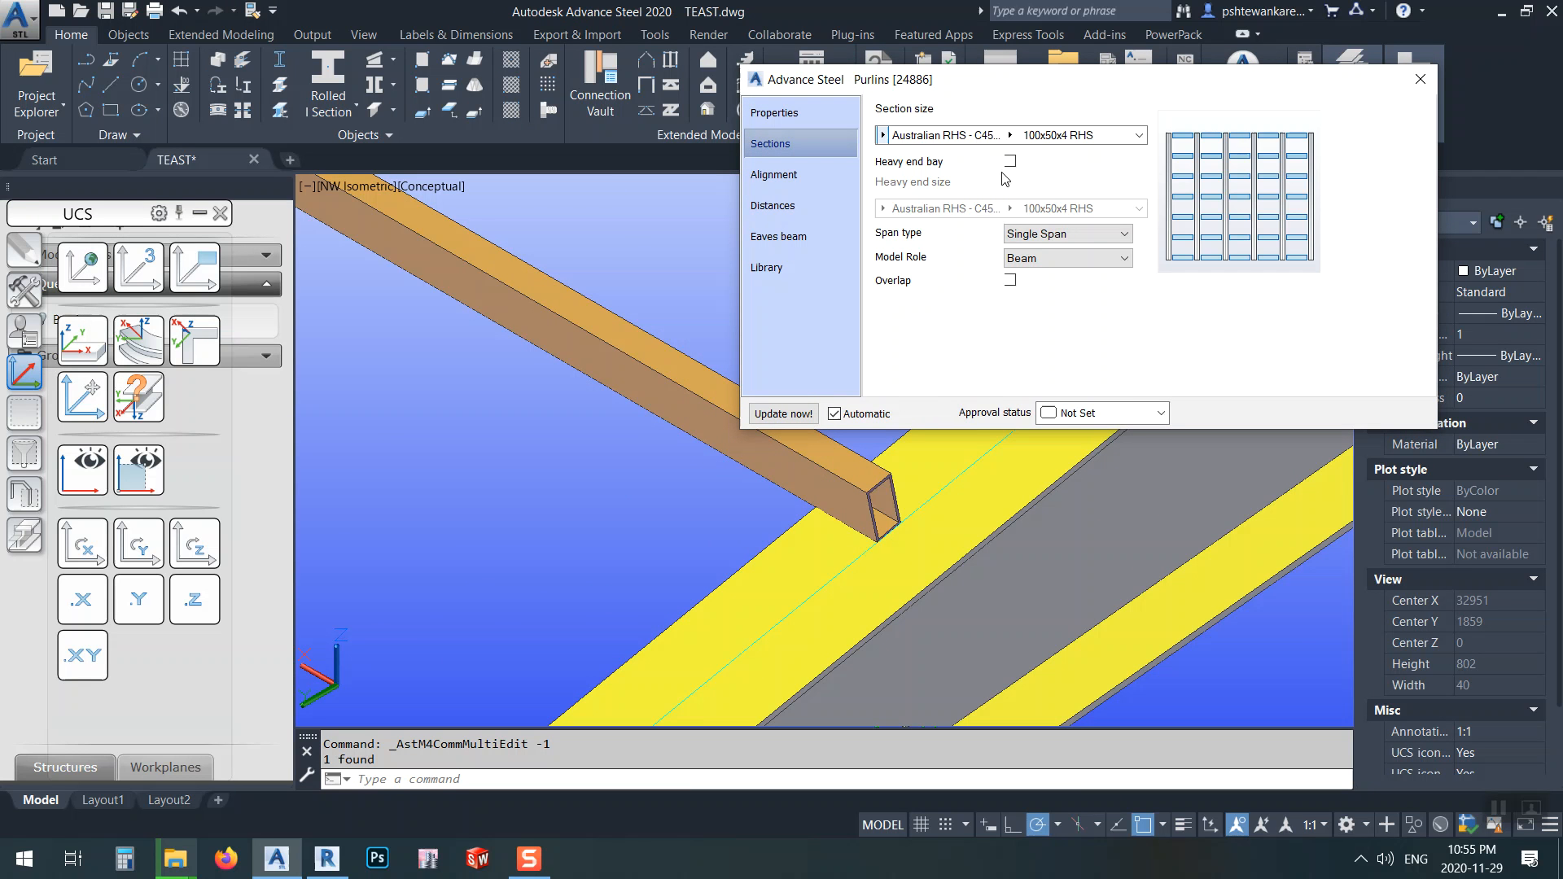
- Browse the purlins' available section families, including the complete list of all profiles, and close the properties without choosing another section
{"action": "left_click", "coordinate": [883, 136]}
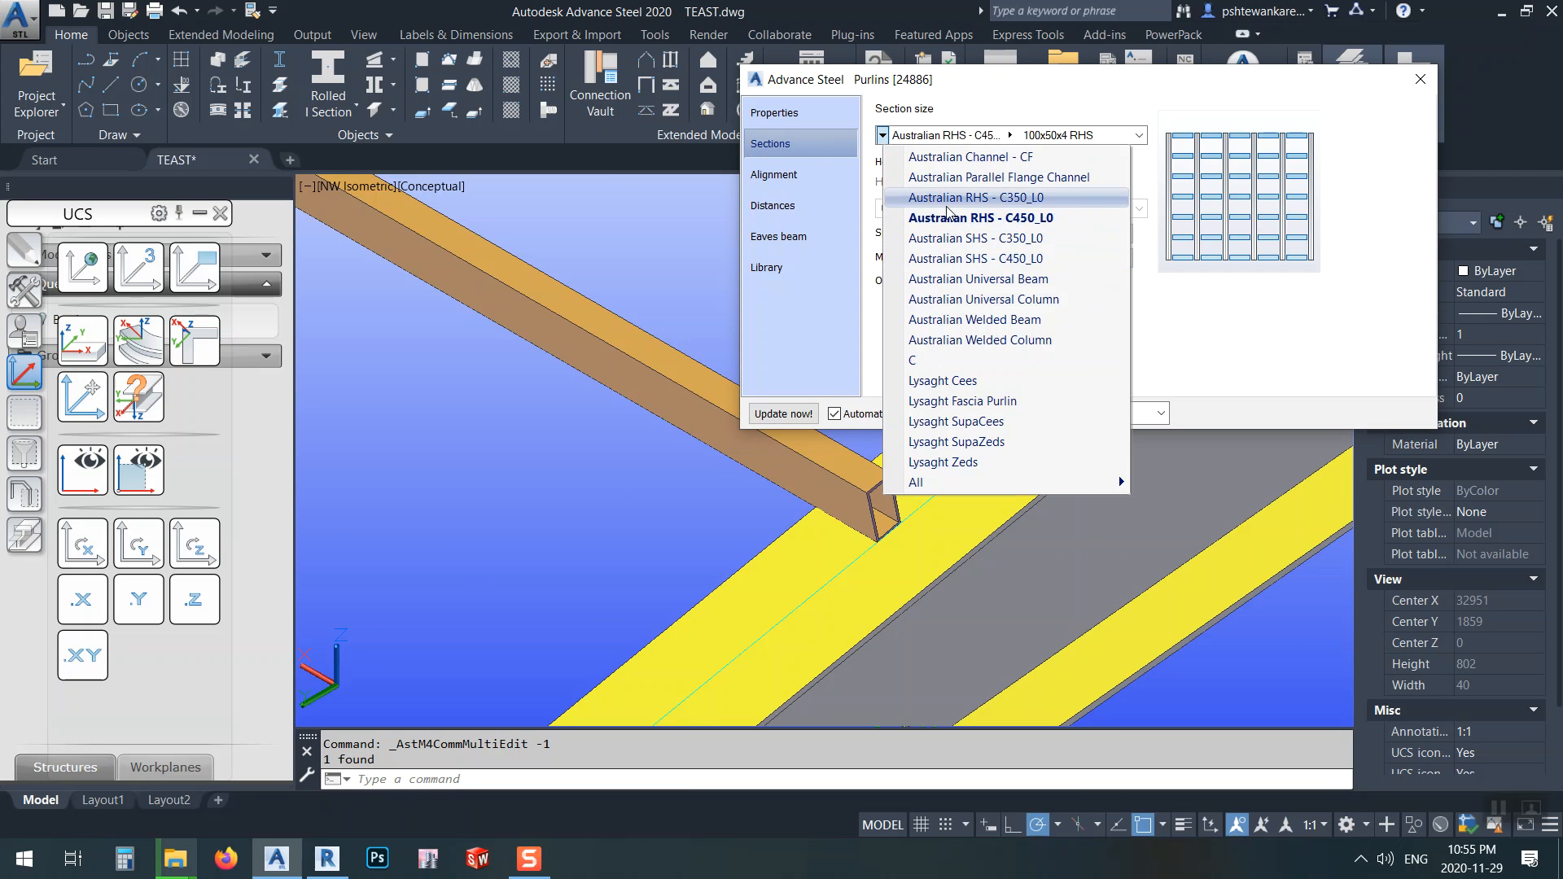
{"action": "mouse_move", "coordinate": [1061, 484]}
{"action": "scroll", "coordinate": [1258, 668], "scroll_direction": "down", "scroll_amount": 12}
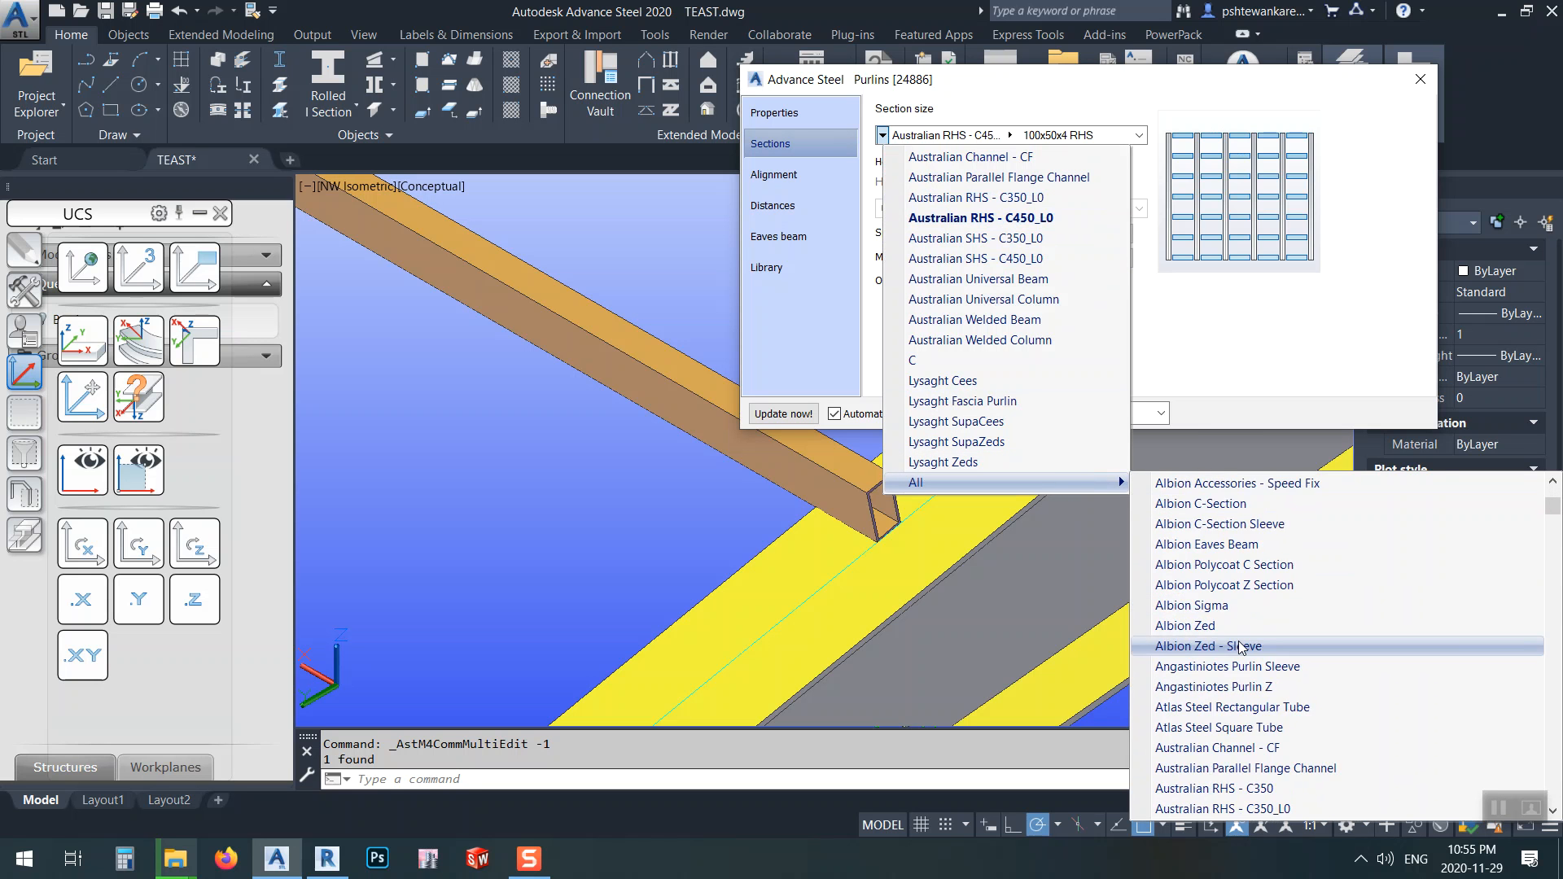
{"action": "scroll", "coordinate": [1258, 668], "scroll_direction": "down", "scroll_amount": 15}
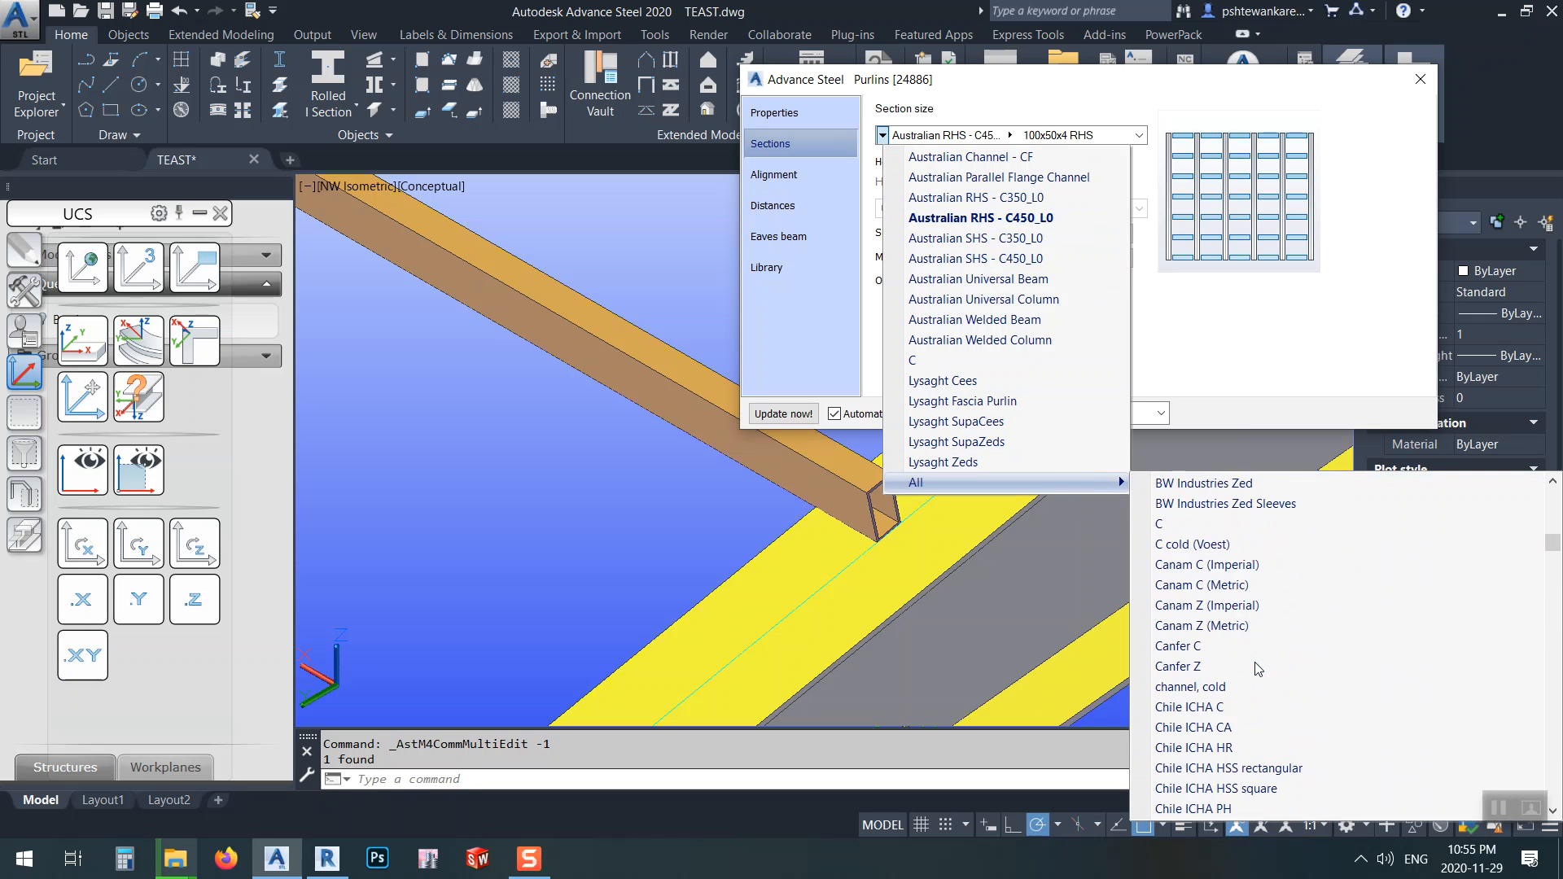
{"action": "scroll", "coordinate": [1258, 668], "scroll_direction": "down", "scroll_amount": 18}
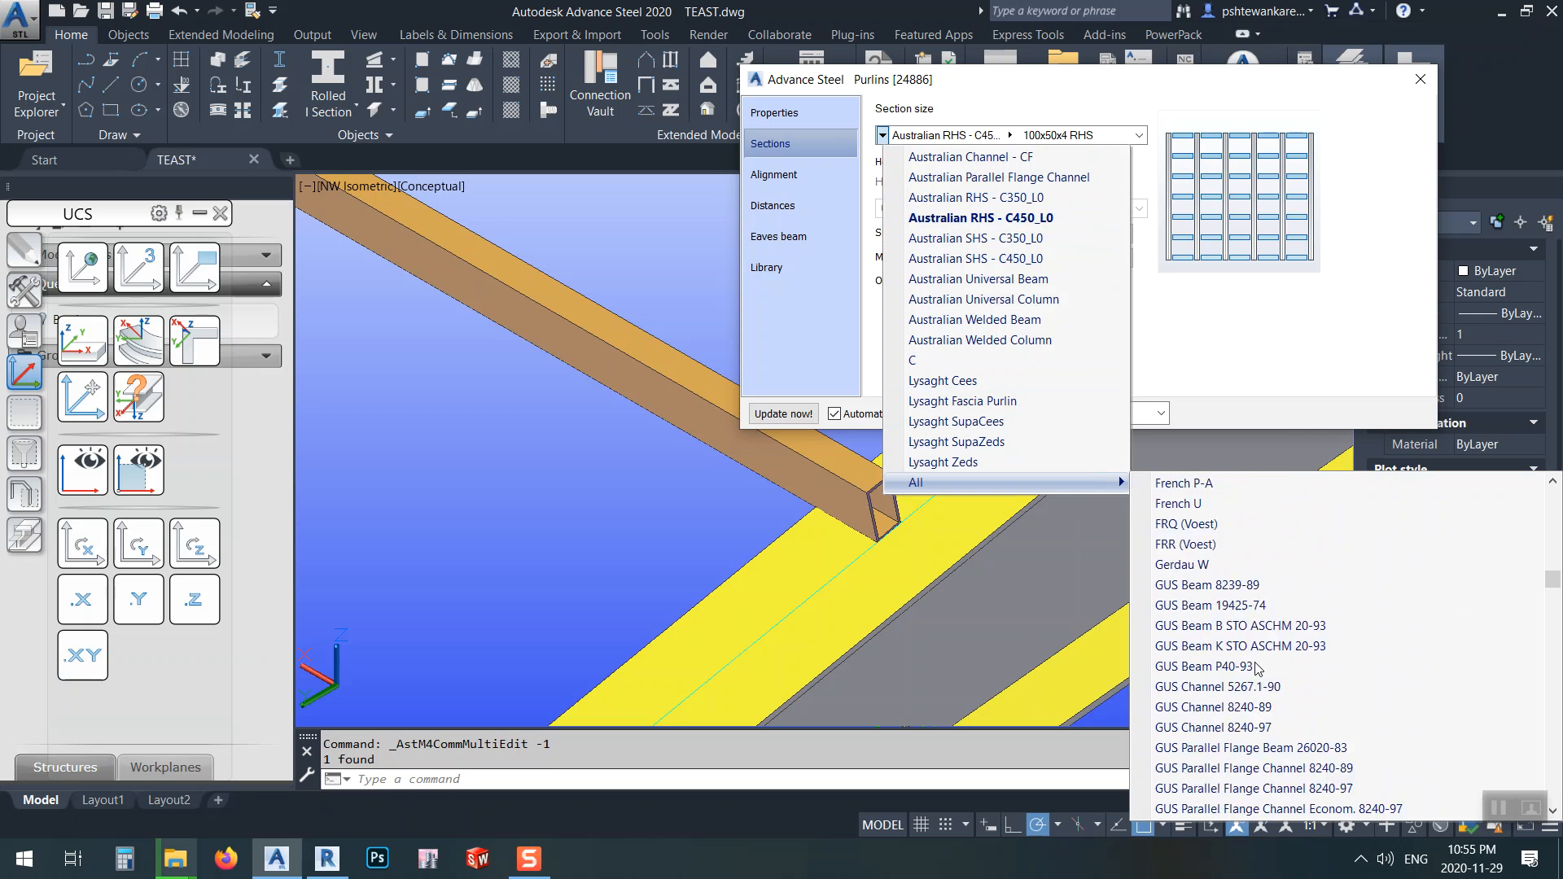
{"action": "scroll", "coordinate": [1257, 668], "scroll_direction": "down", "scroll_amount": 15}
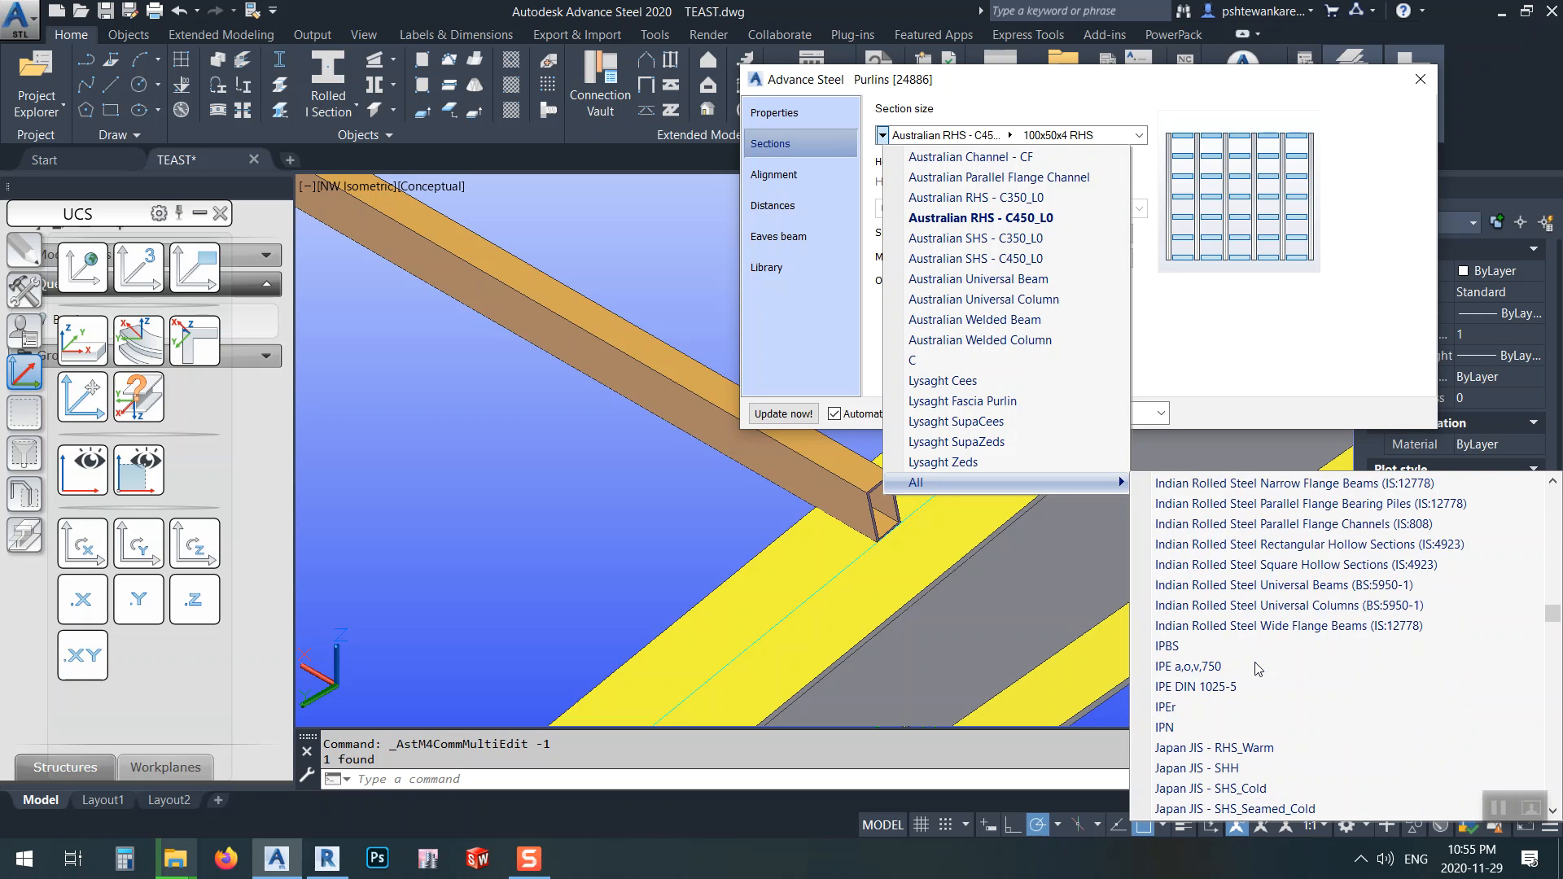
{"action": "scroll", "coordinate": [1258, 668], "scroll_direction": "down", "scroll_amount": 15}
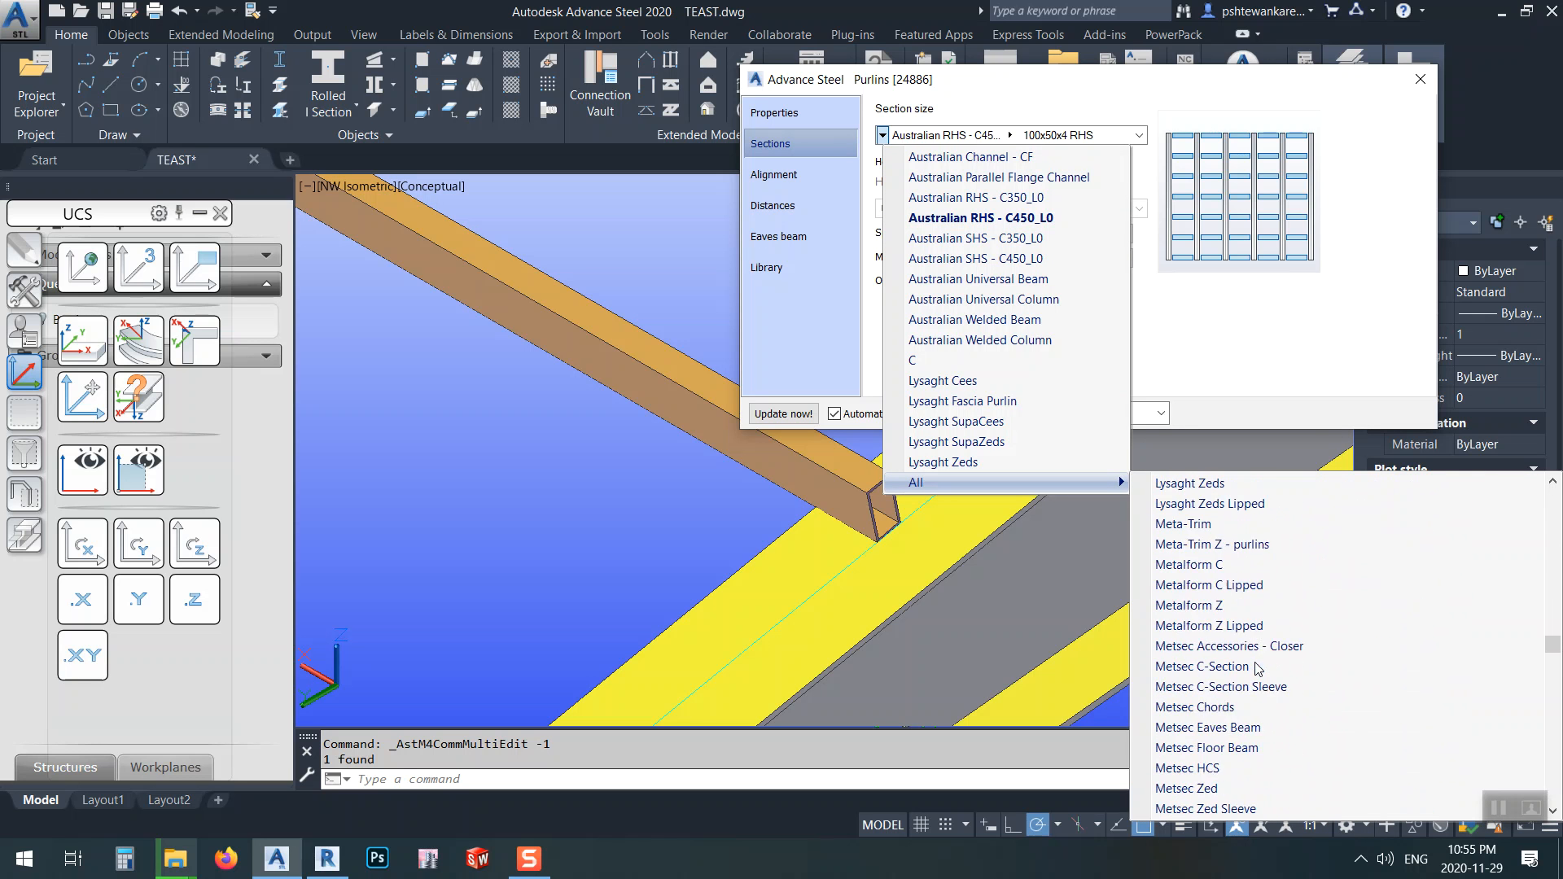
{"action": "left_click_drag", "start_coordinate": [1552, 655], "coordinate": [1547, 486]}
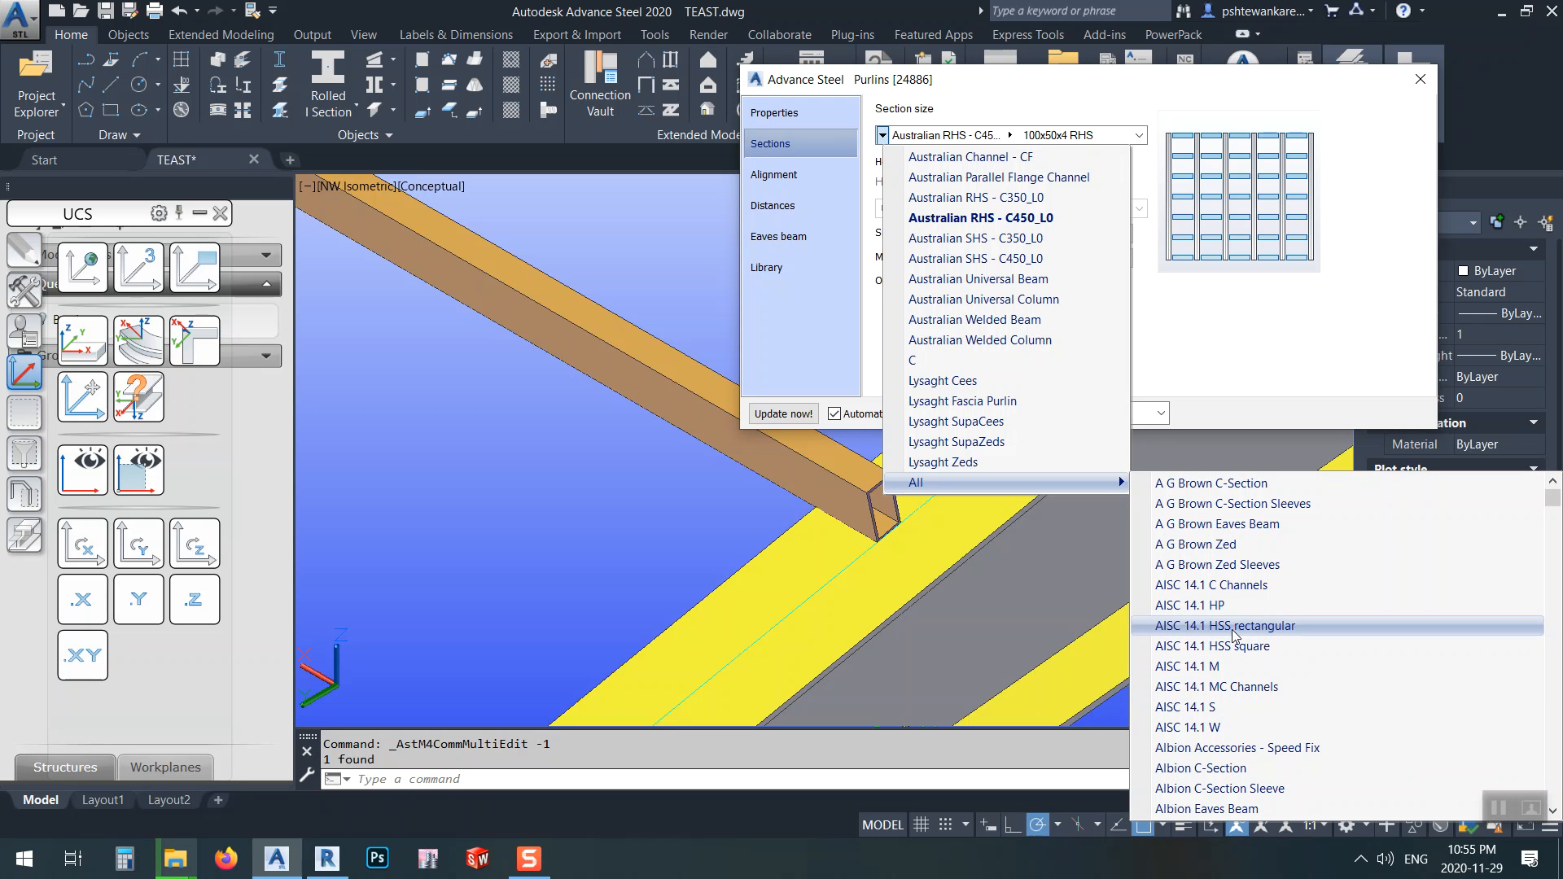
{"action": "left_click", "coordinate": [1316, 86]}
{"action": "left_click", "coordinate": [1421, 83]}
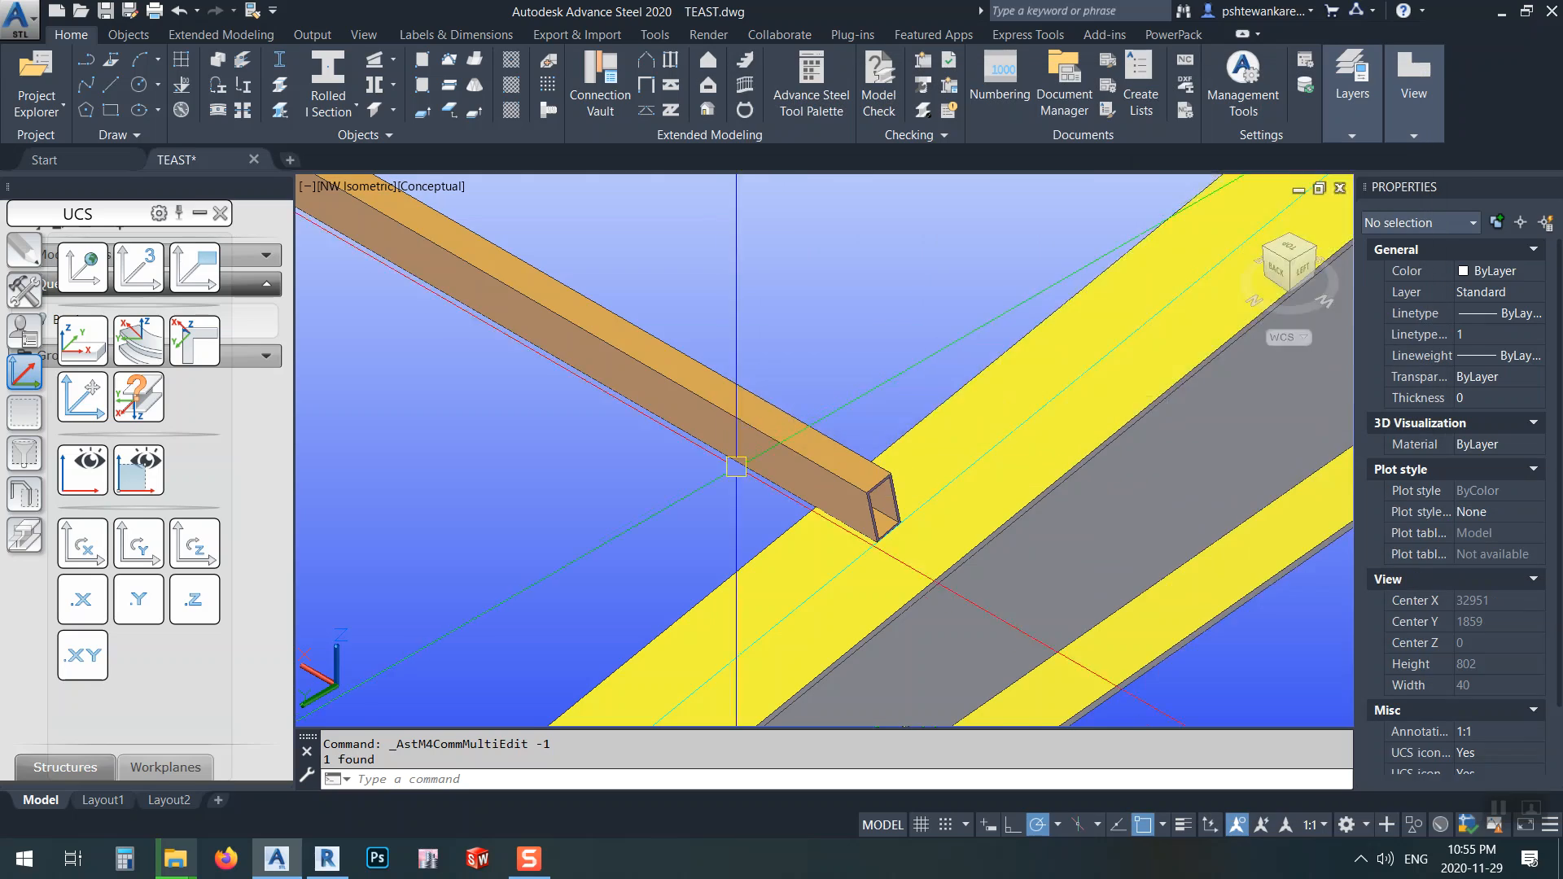
- Examine how the roof purlins are spaced and seated along the end frame's rafter between the ridge and the eave
{"action": "scroll", "coordinate": [736, 467], "scroll_direction": "down", "scroll_amount": 15}
{"action": "scroll", "coordinate": [755, 486], "scroll_direction": "up", "scroll_amount": 5}
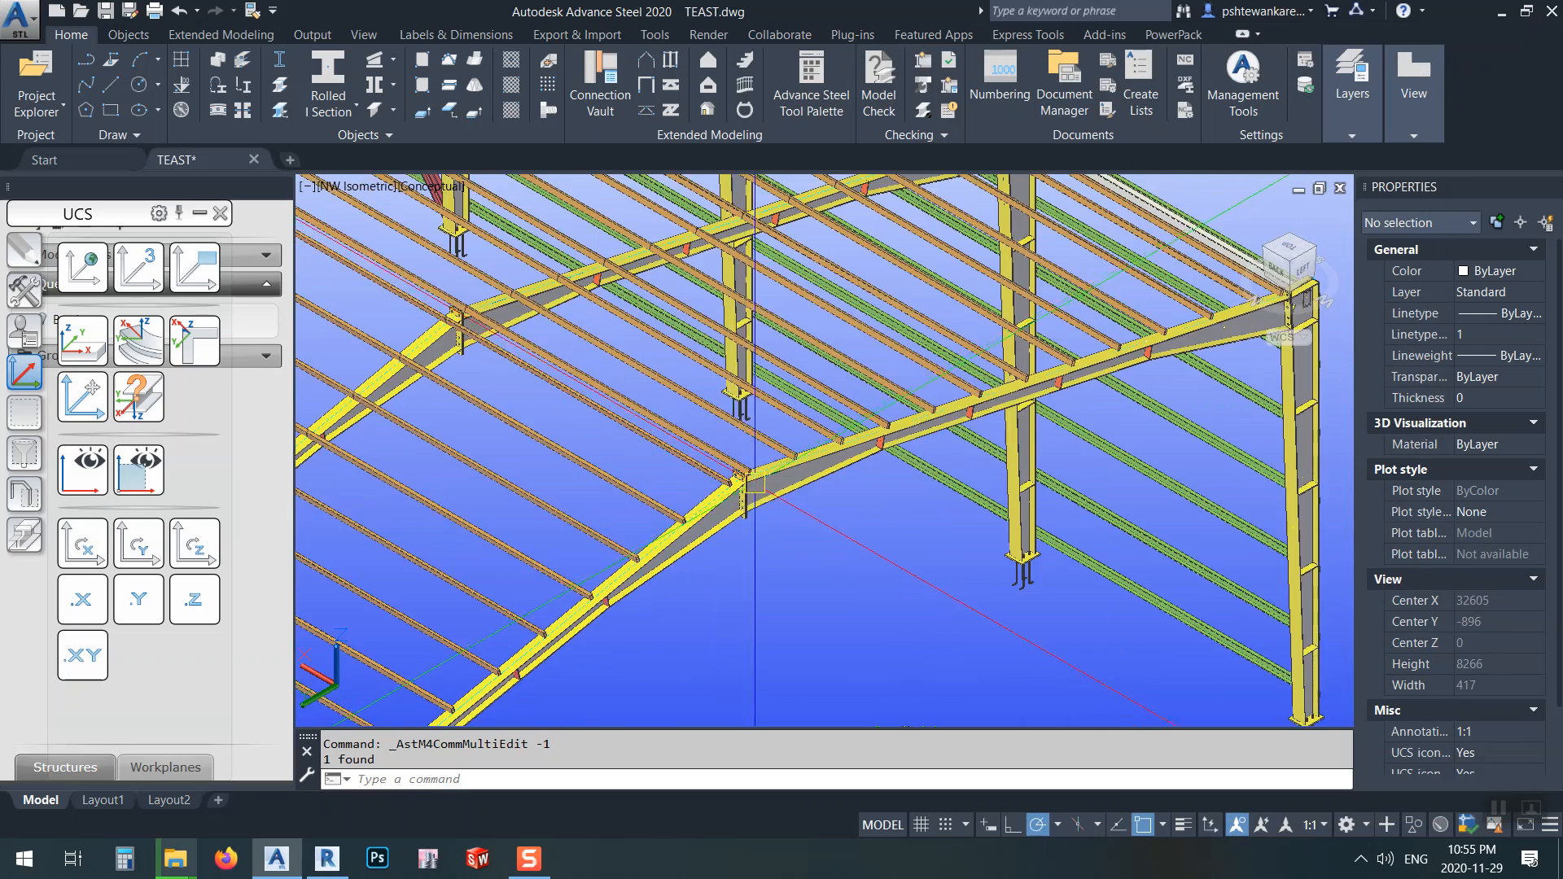
{"action": "scroll", "coordinate": [754, 484], "scroll_direction": "up", "scroll_amount": 4}
{"action": "scroll", "coordinate": [800, 450], "scroll_direction": "down", "scroll_amount": 9}
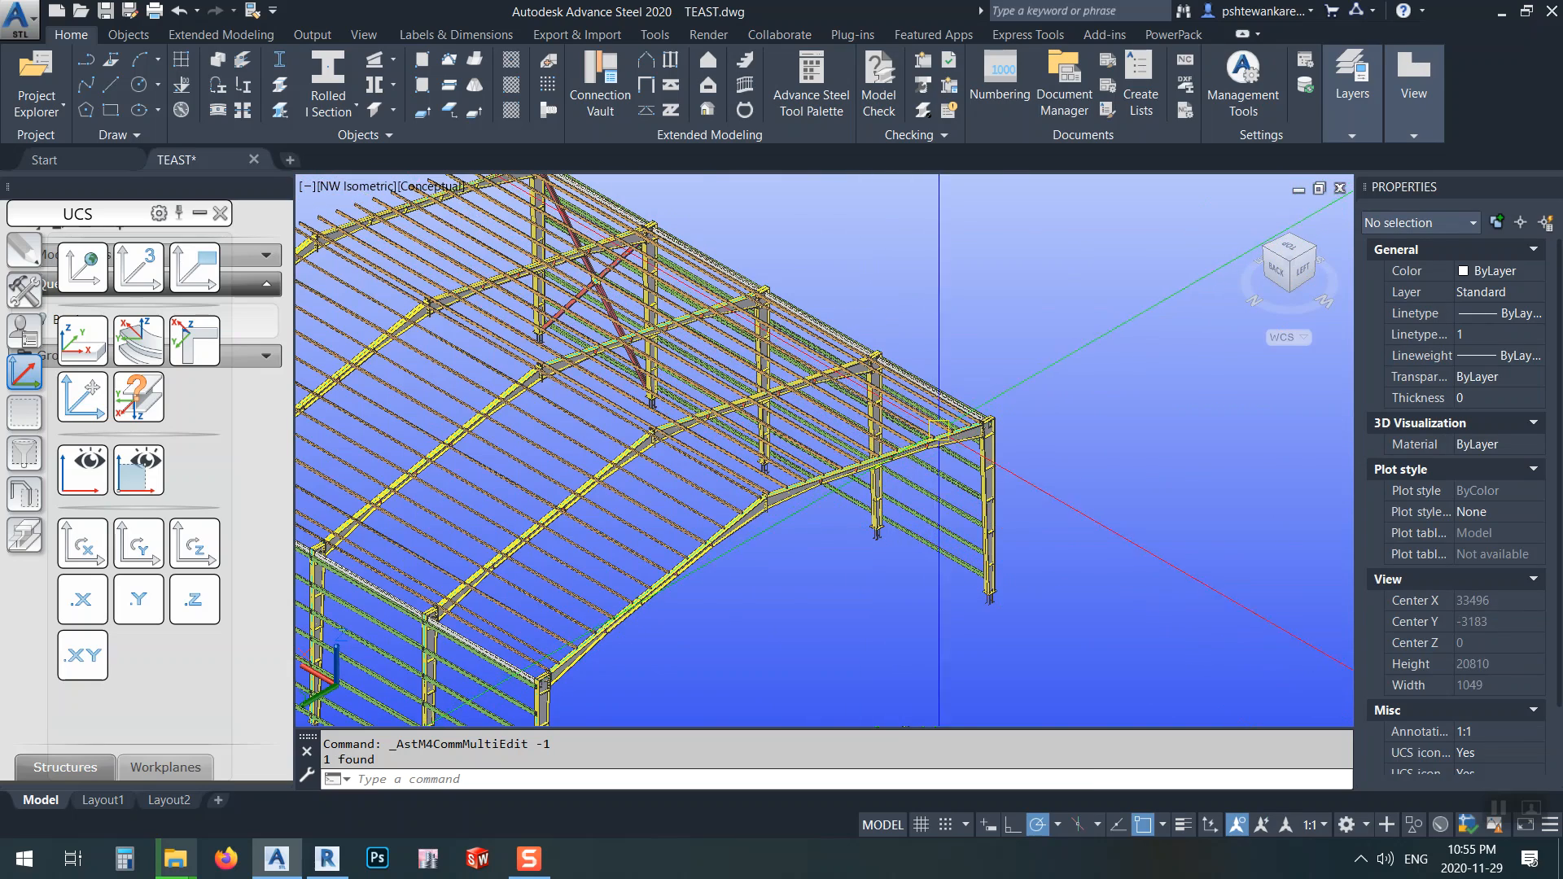
{"action": "scroll", "coordinate": [939, 429], "scroll_direction": "up", "scroll_amount": 5}
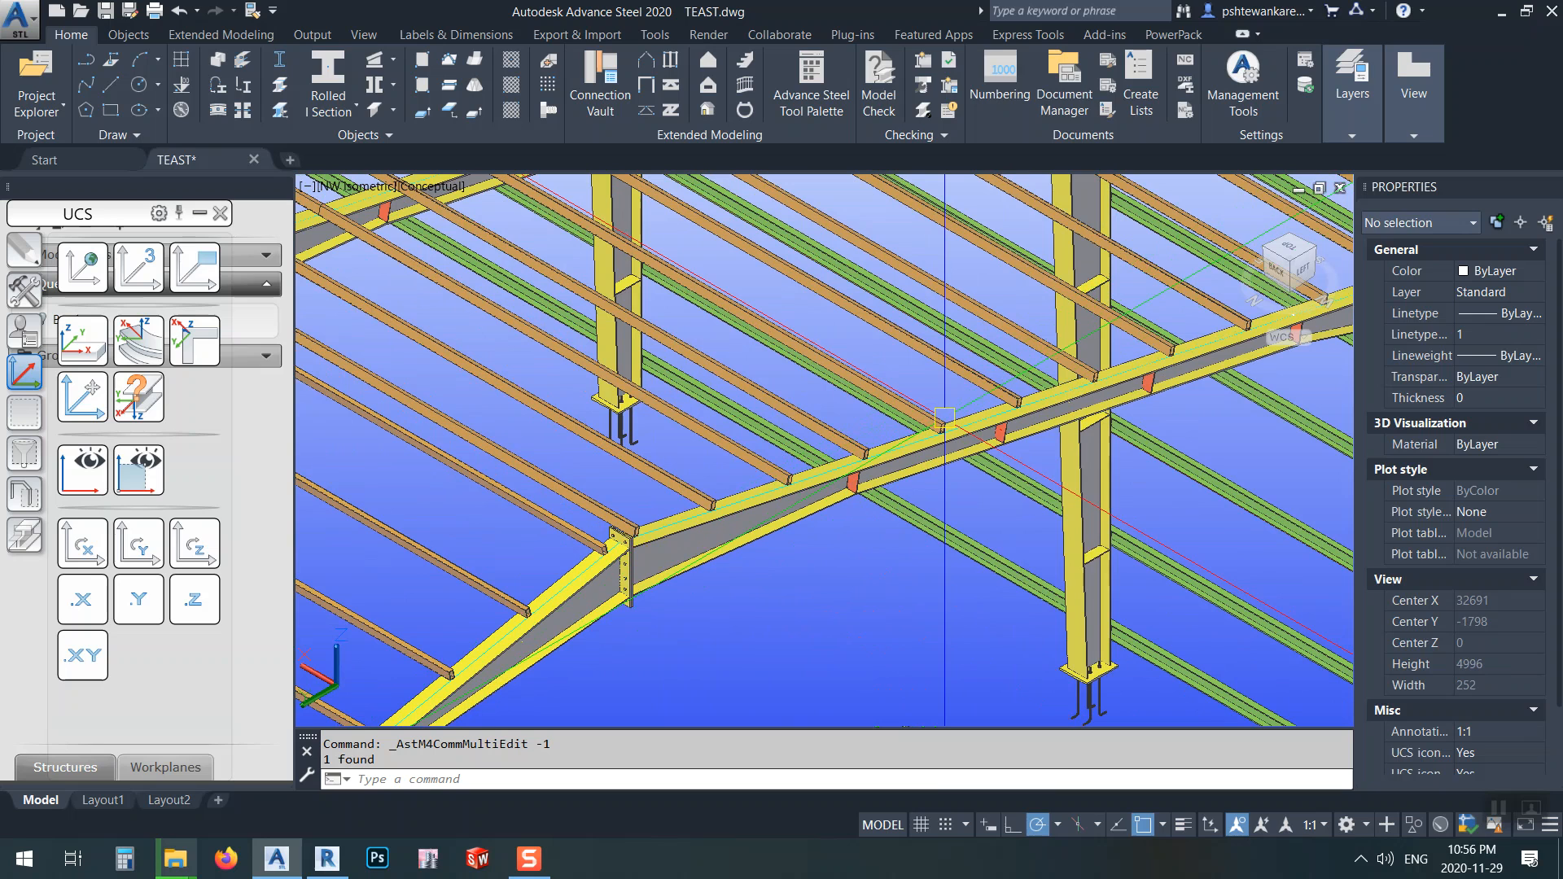
{"action": "mouse_move", "coordinate": [944, 420]}
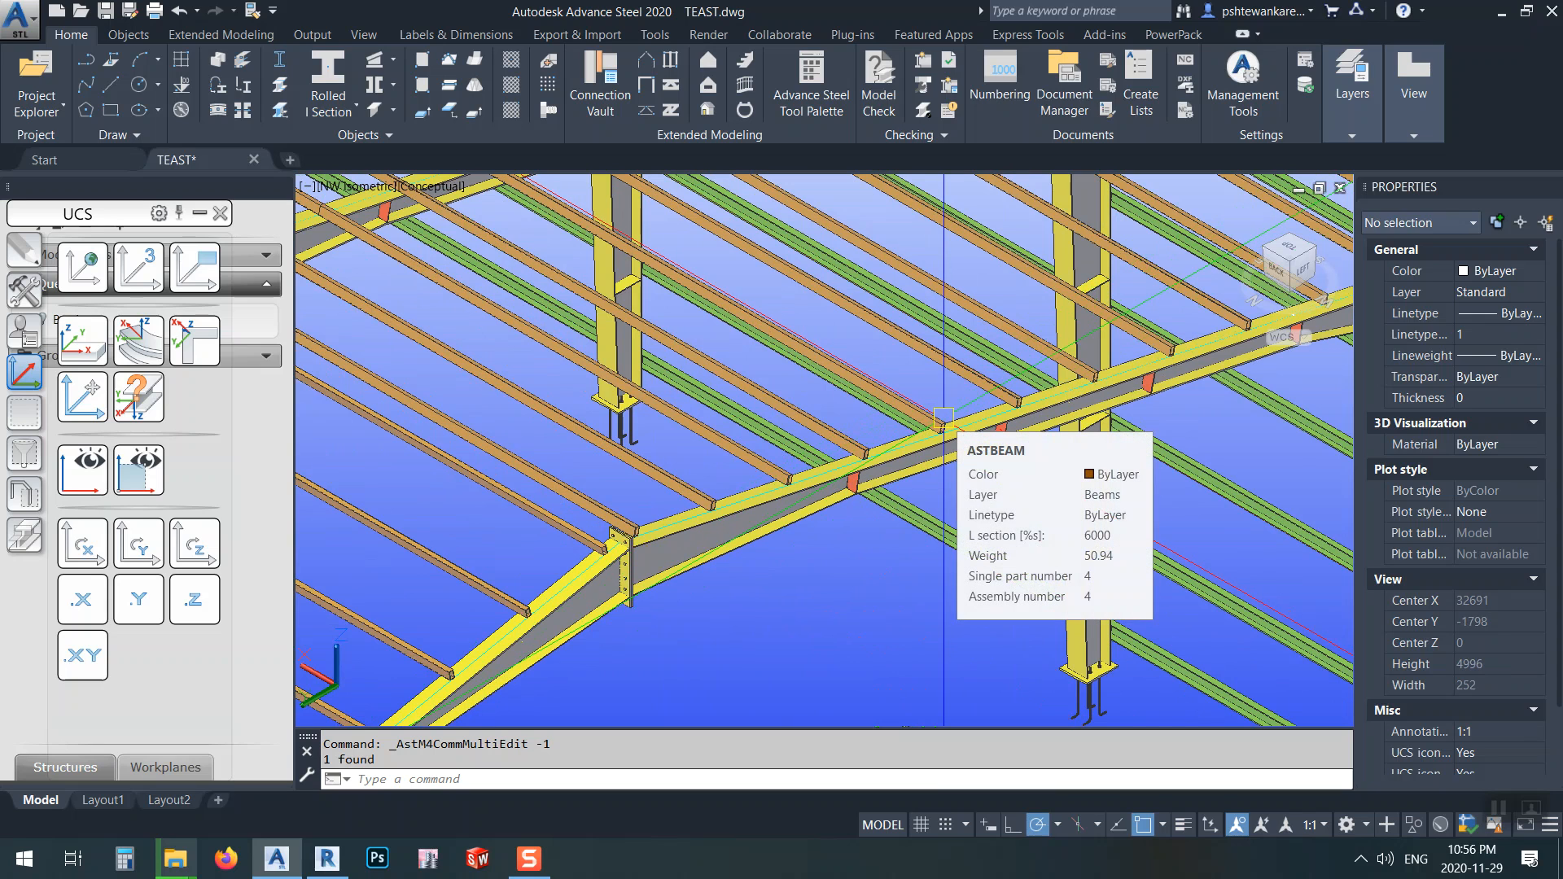
{"action": "scroll", "coordinate": [964, 409], "scroll_direction": "up", "scroll_amount": 5}
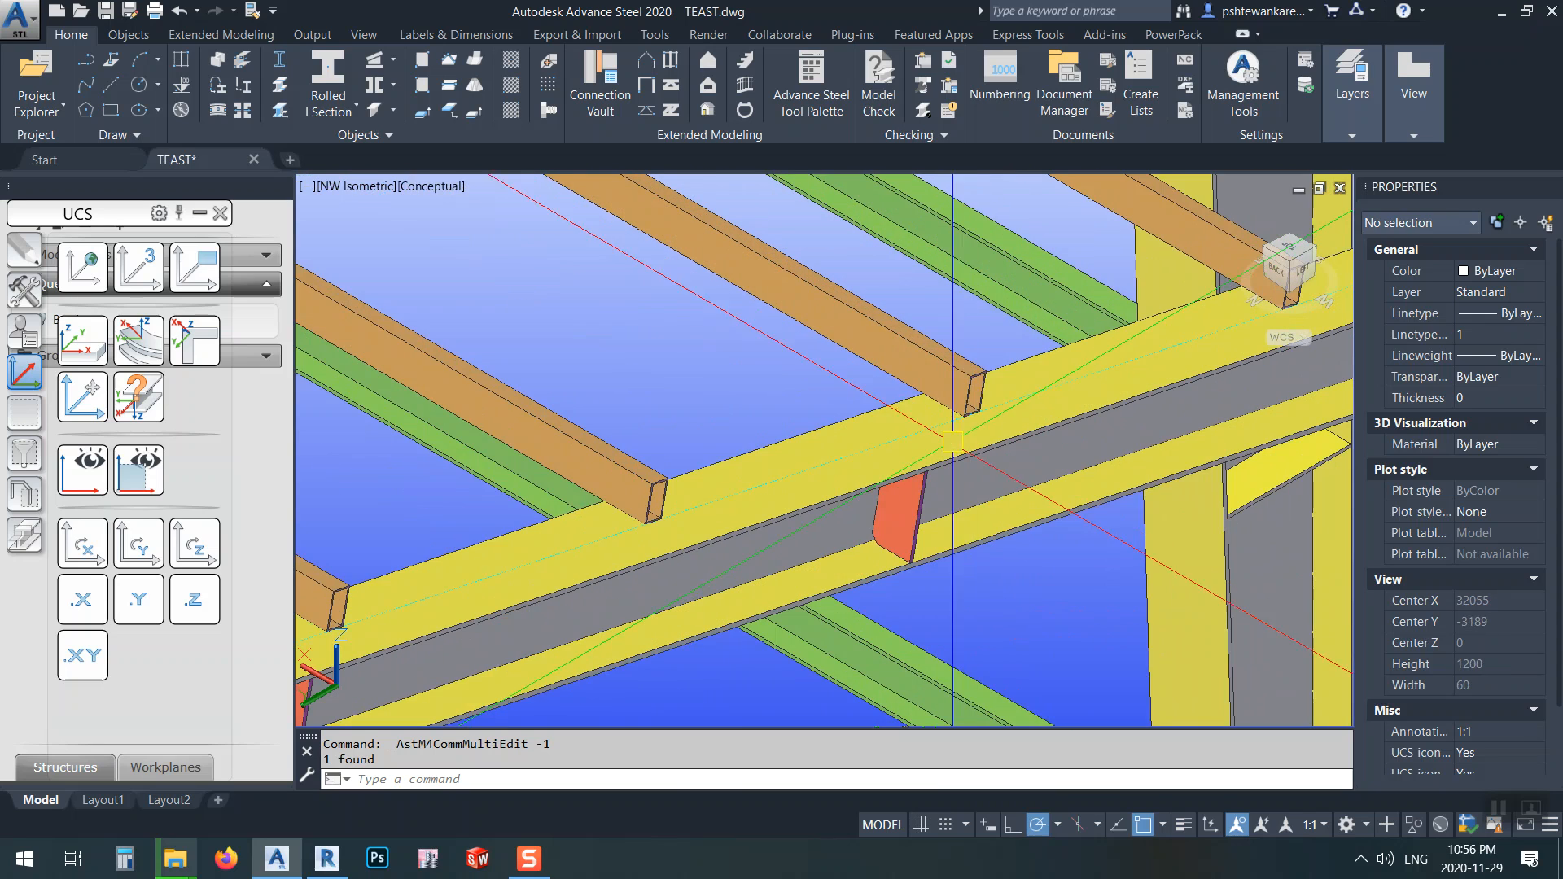
{"action": "scroll", "coordinate": [969, 408], "scroll_direction": "down", "scroll_amount": 5}
{"action": "scroll", "coordinate": [964, 396], "scroll_direction": "up", "scroll_amount": 5}
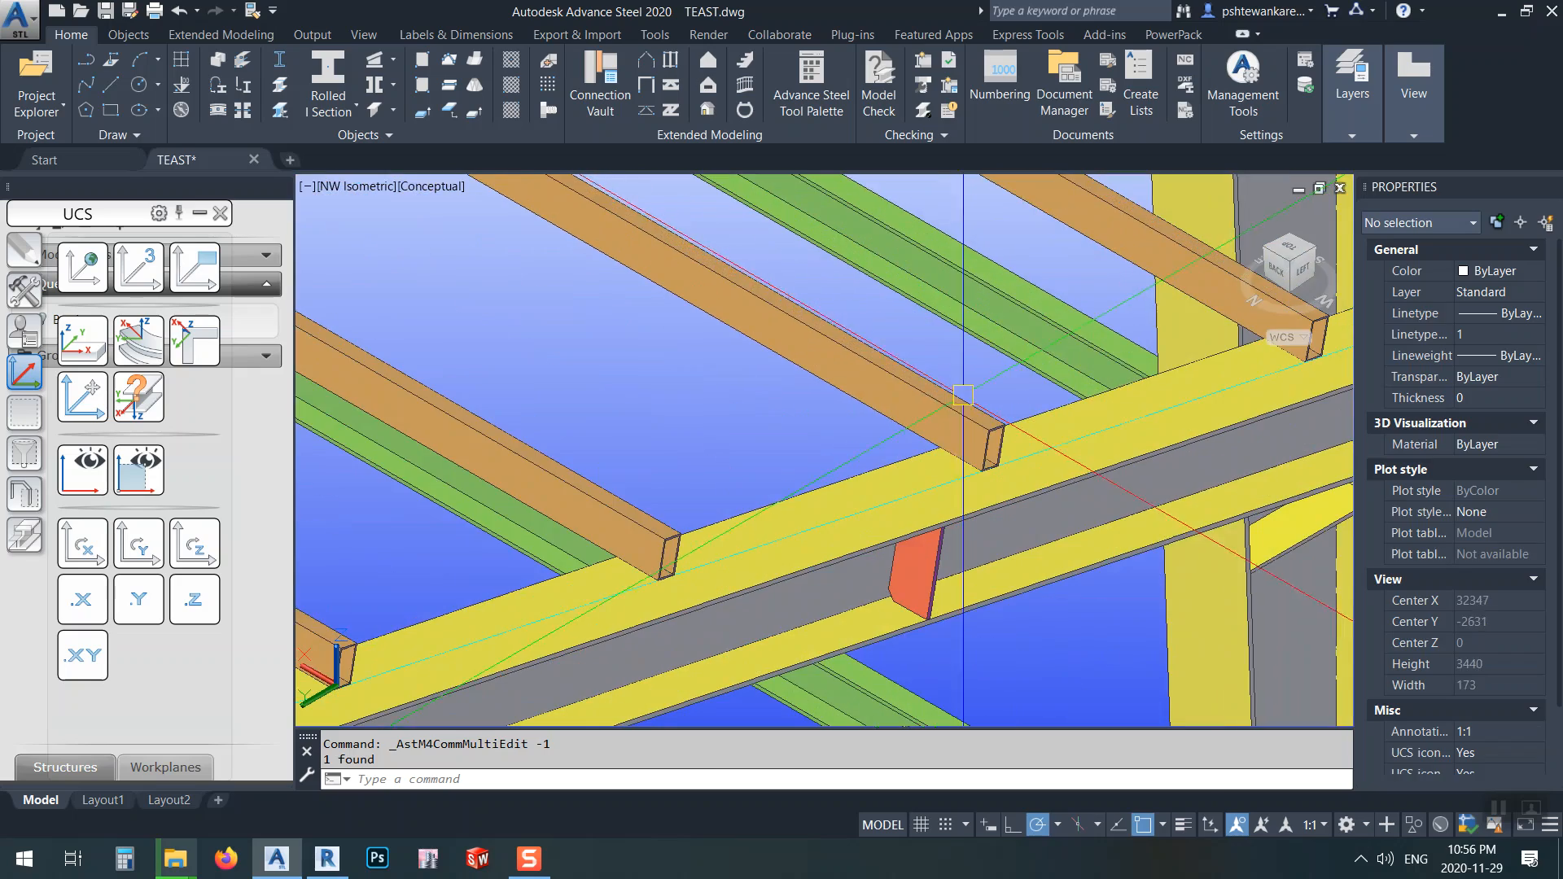
- Select an end-bay roof purlin to examine its span between frames, clear the selection, and inspect the purlins at the eave
{"action": "left_click", "coordinate": [955, 407]}
{"action": "scroll", "coordinate": [955, 408], "scroll_direction": "down", "scroll_amount": 4}
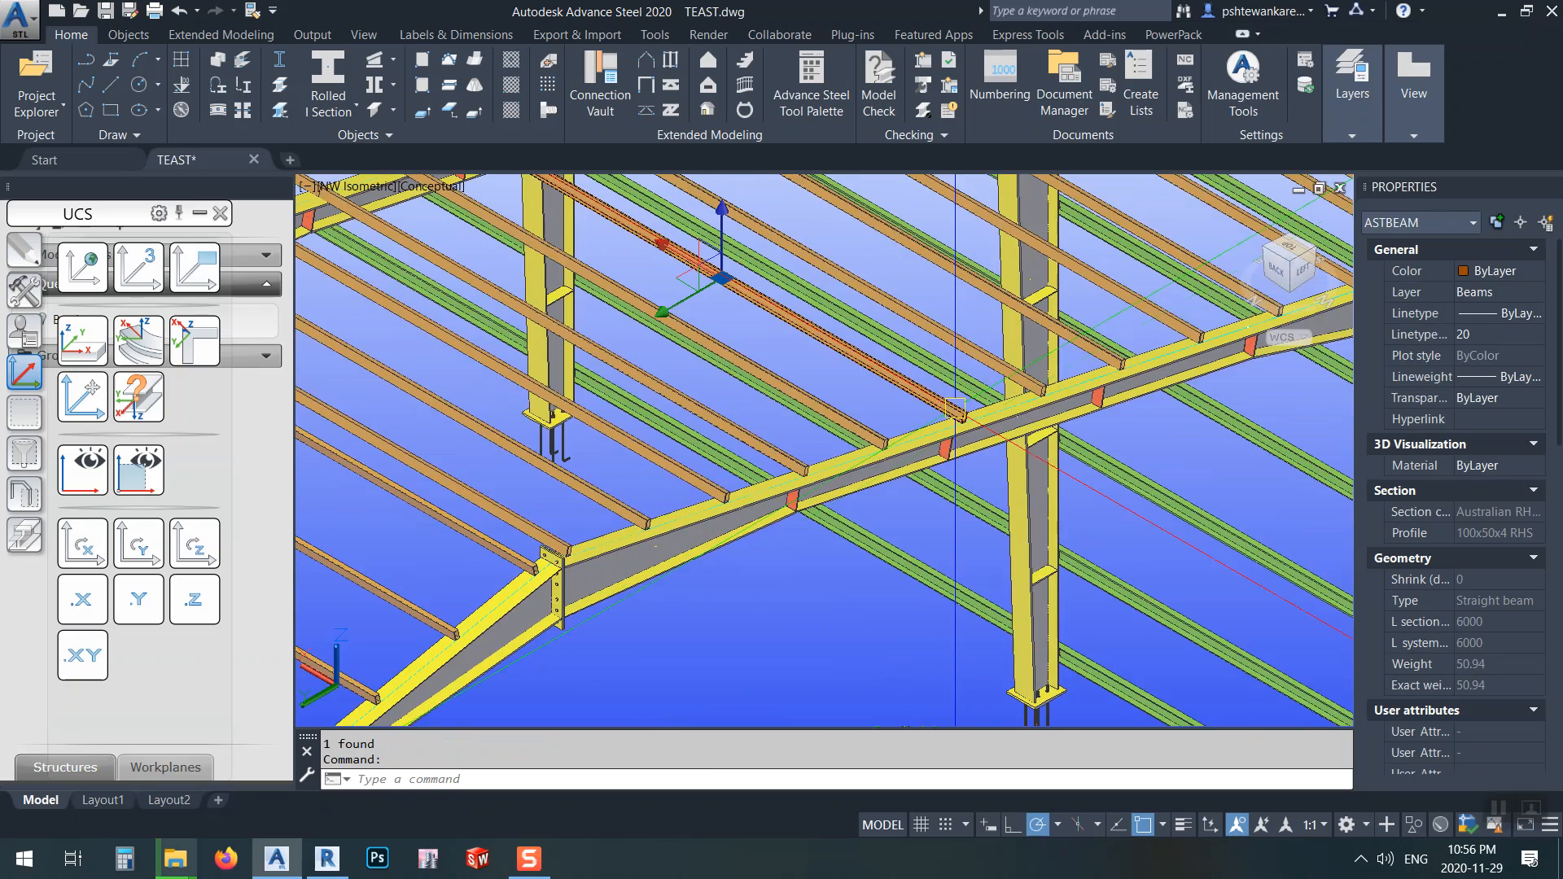
{"action": "scroll", "coordinate": [955, 407], "scroll_direction": "down", "scroll_amount": 5}
{"action": "scroll", "coordinate": [928, 363], "scroll_direction": "up", "scroll_amount": 4}
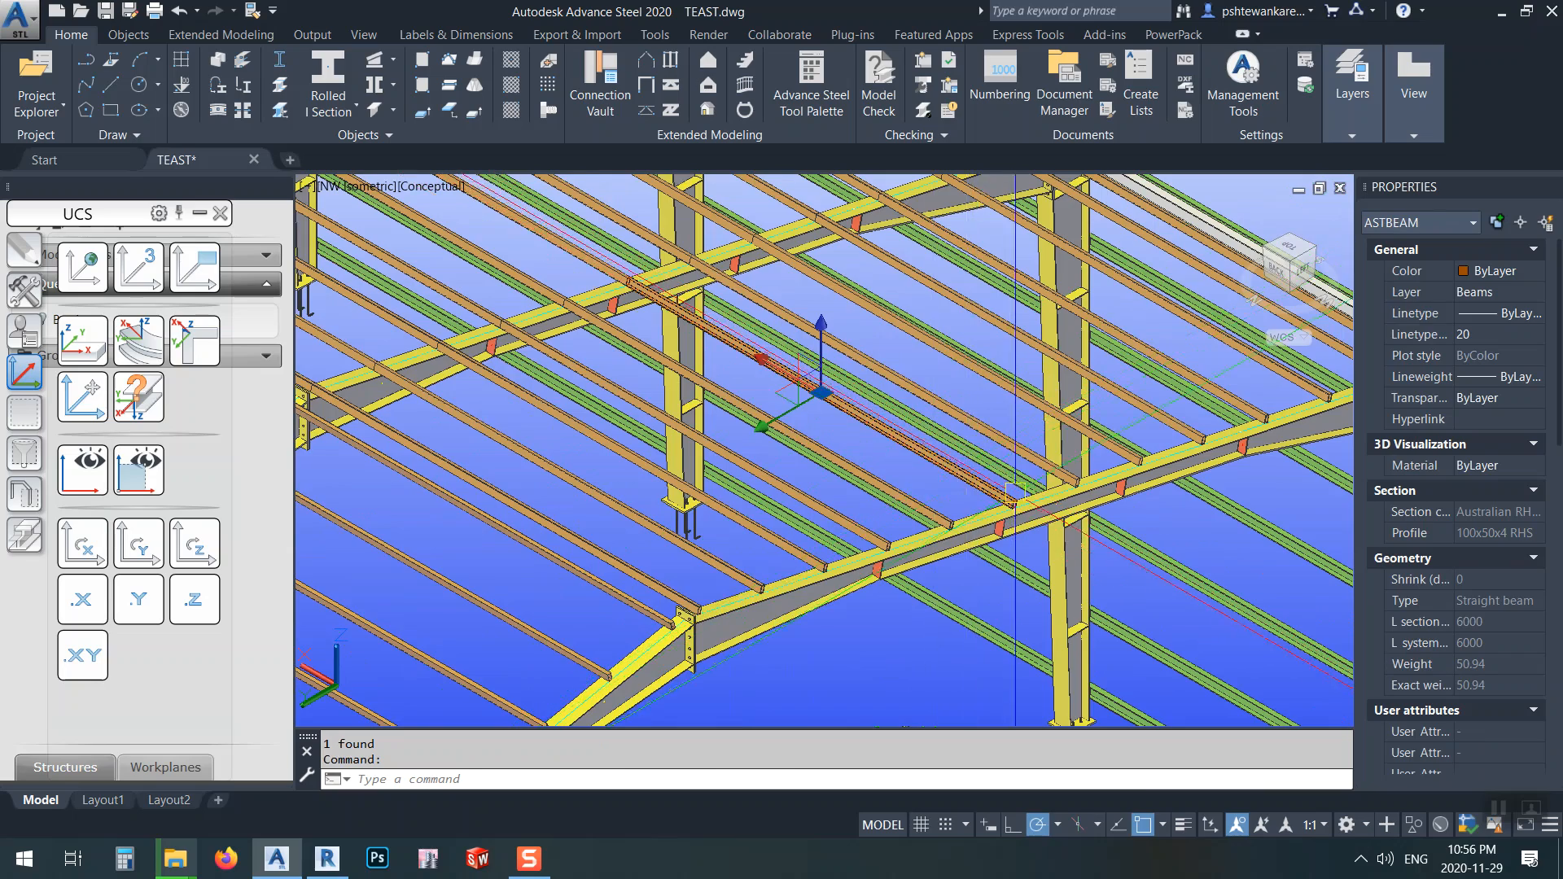
{"action": "scroll", "coordinate": [1011, 493], "scroll_direction": "up", "scroll_amount": 4}
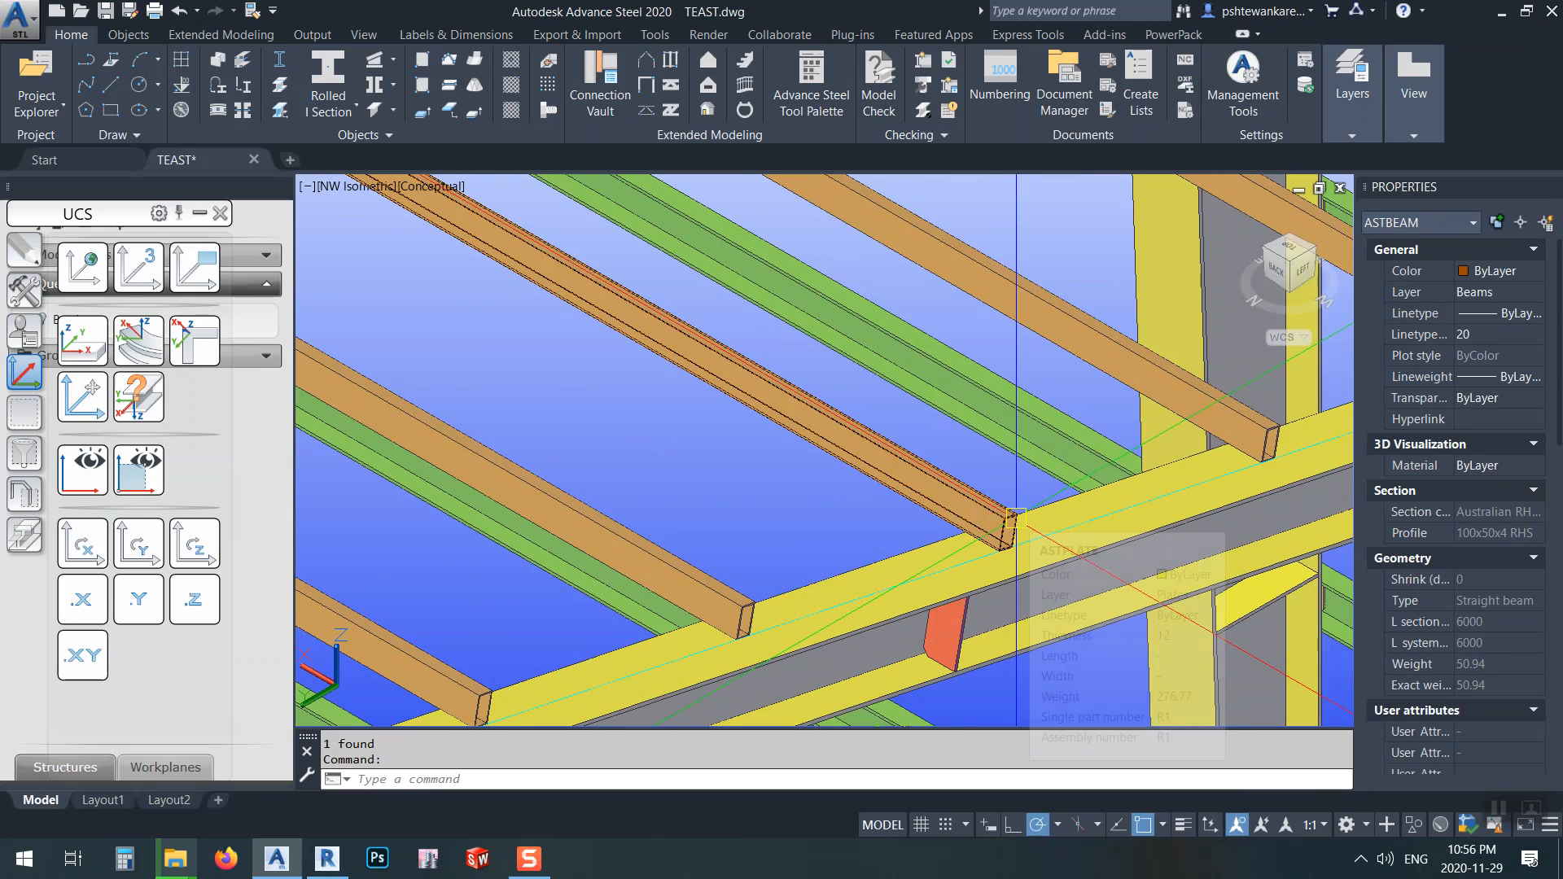
{"action": "scroll", "coordinate": [1016, 518], "scroll_direction": "down", "scroll_amount": 5}
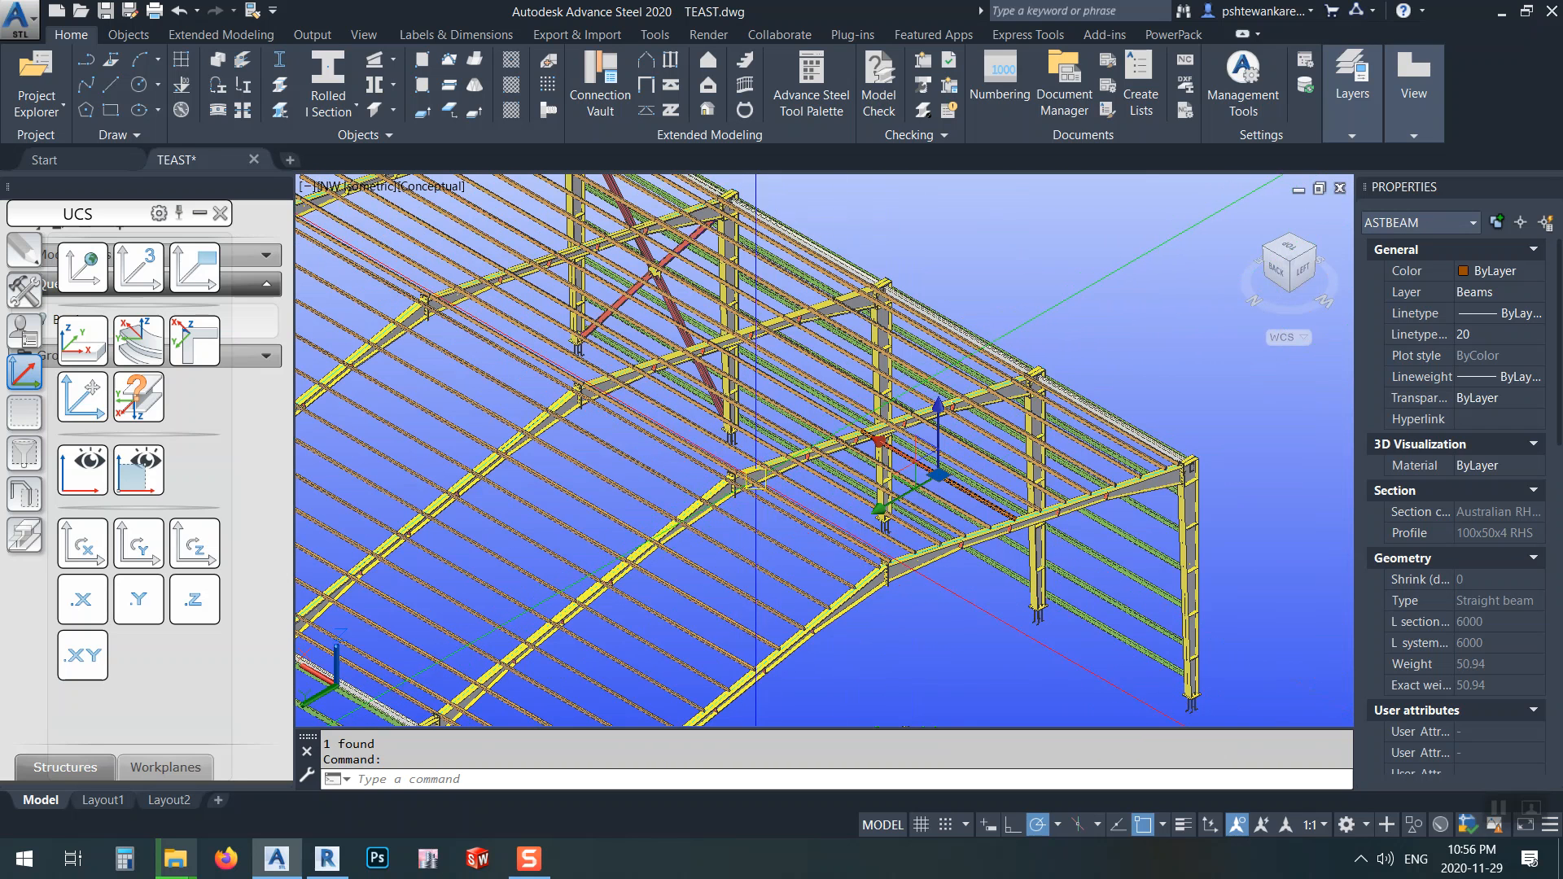
{"action": "middle_click_drag", "start_coordinate": [855, 350], "coordinate": [853, 327]}
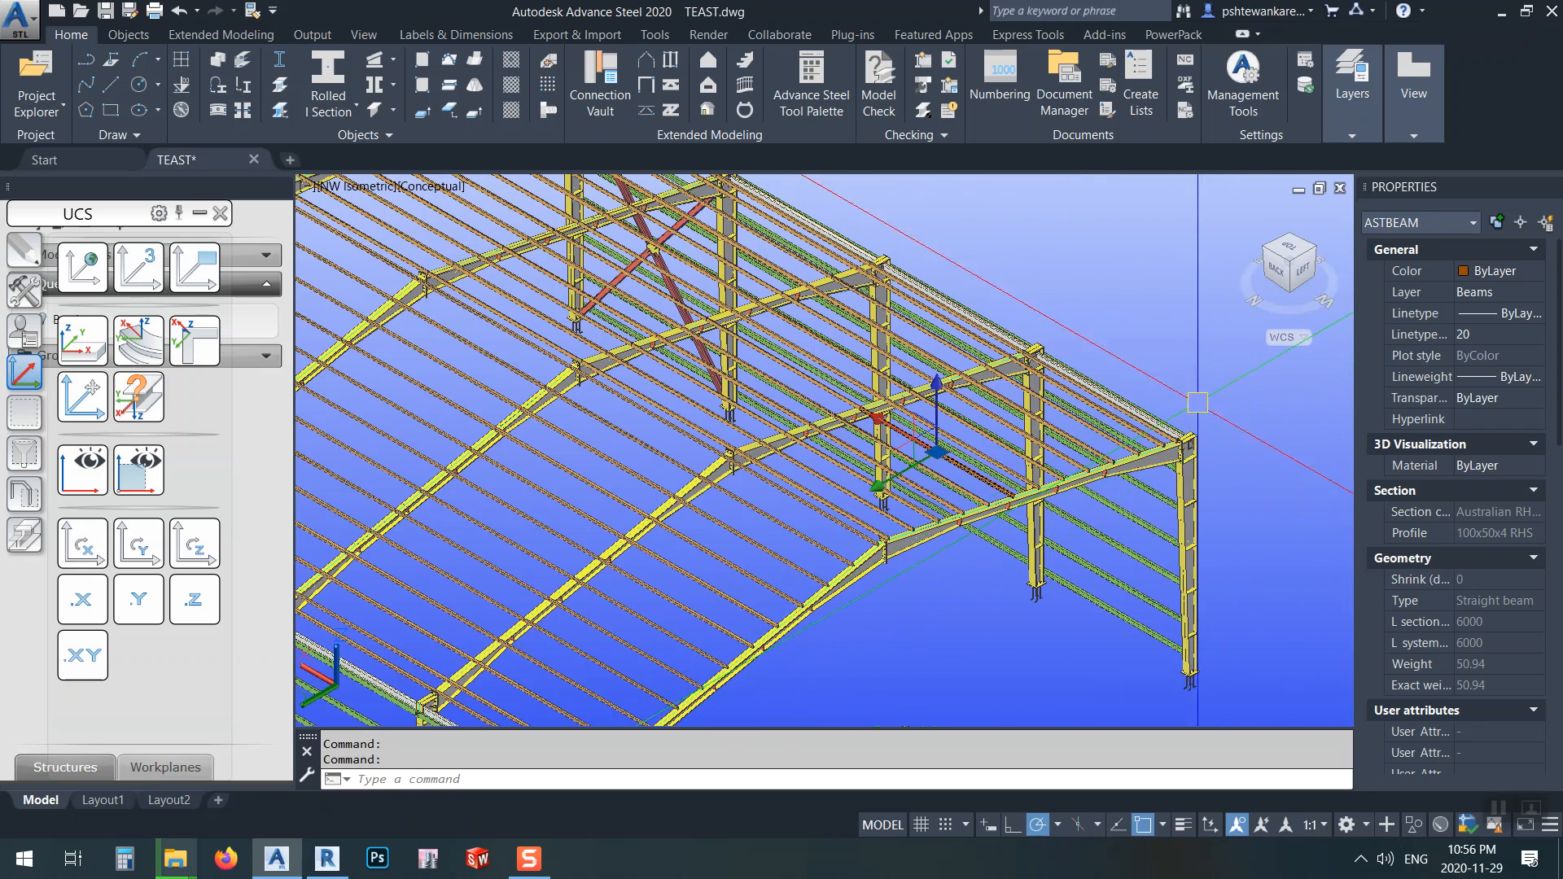
{"action": "scroll", "coordinate": [1136, 472], "scroll_direction": "up", "scroll_amount": 4}
{"action": "key", "text": "Escape"}
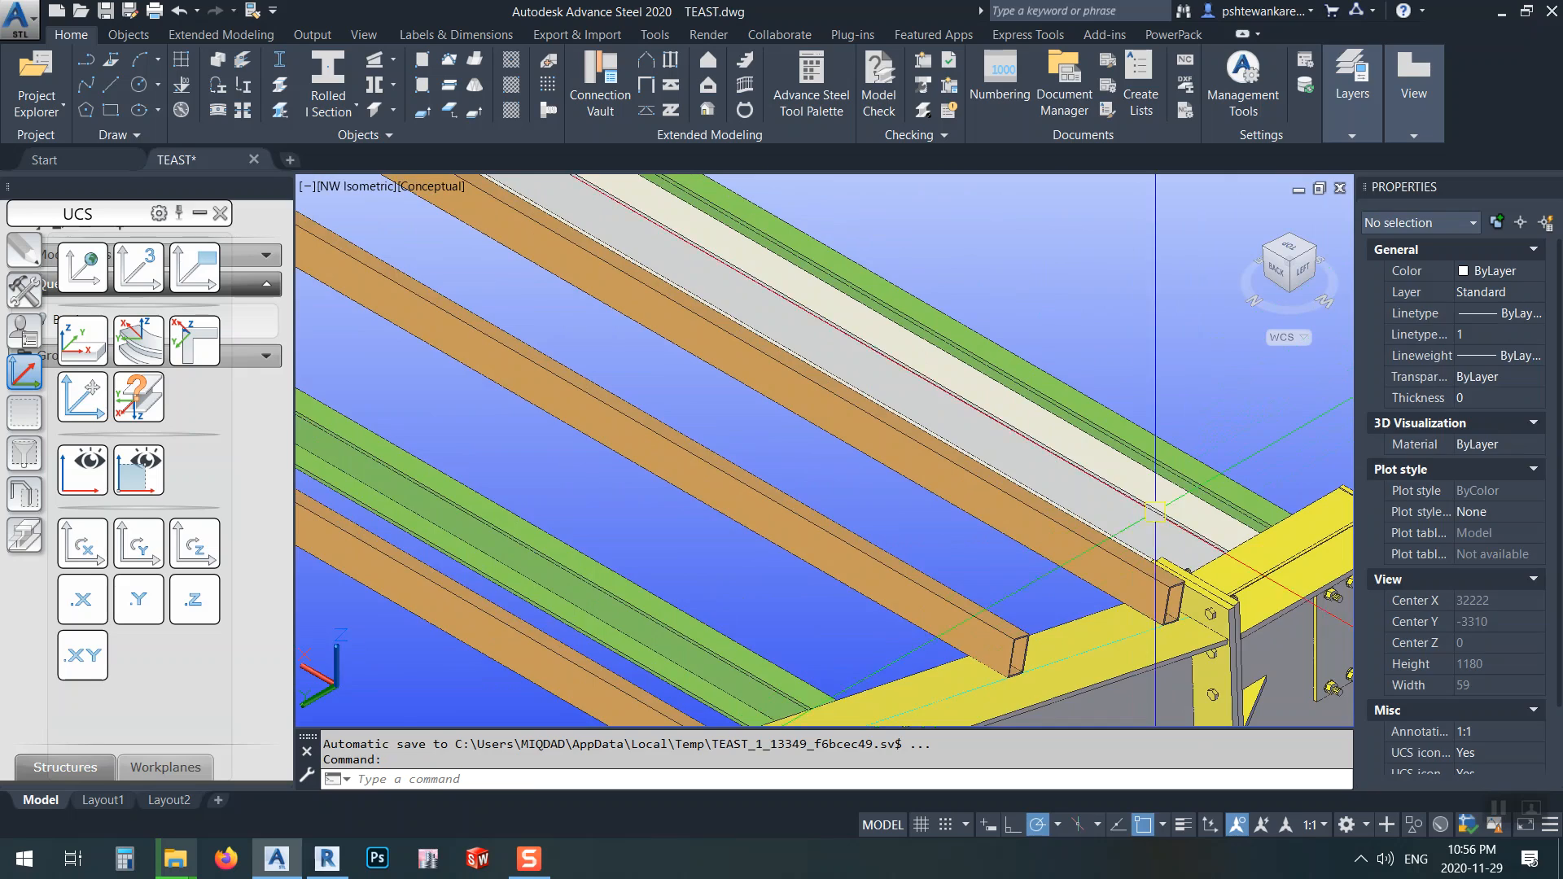
{"action": "scroll", "coordinate": [1188, 535], "scroll_direction": "down", "scroll_amount": 4}
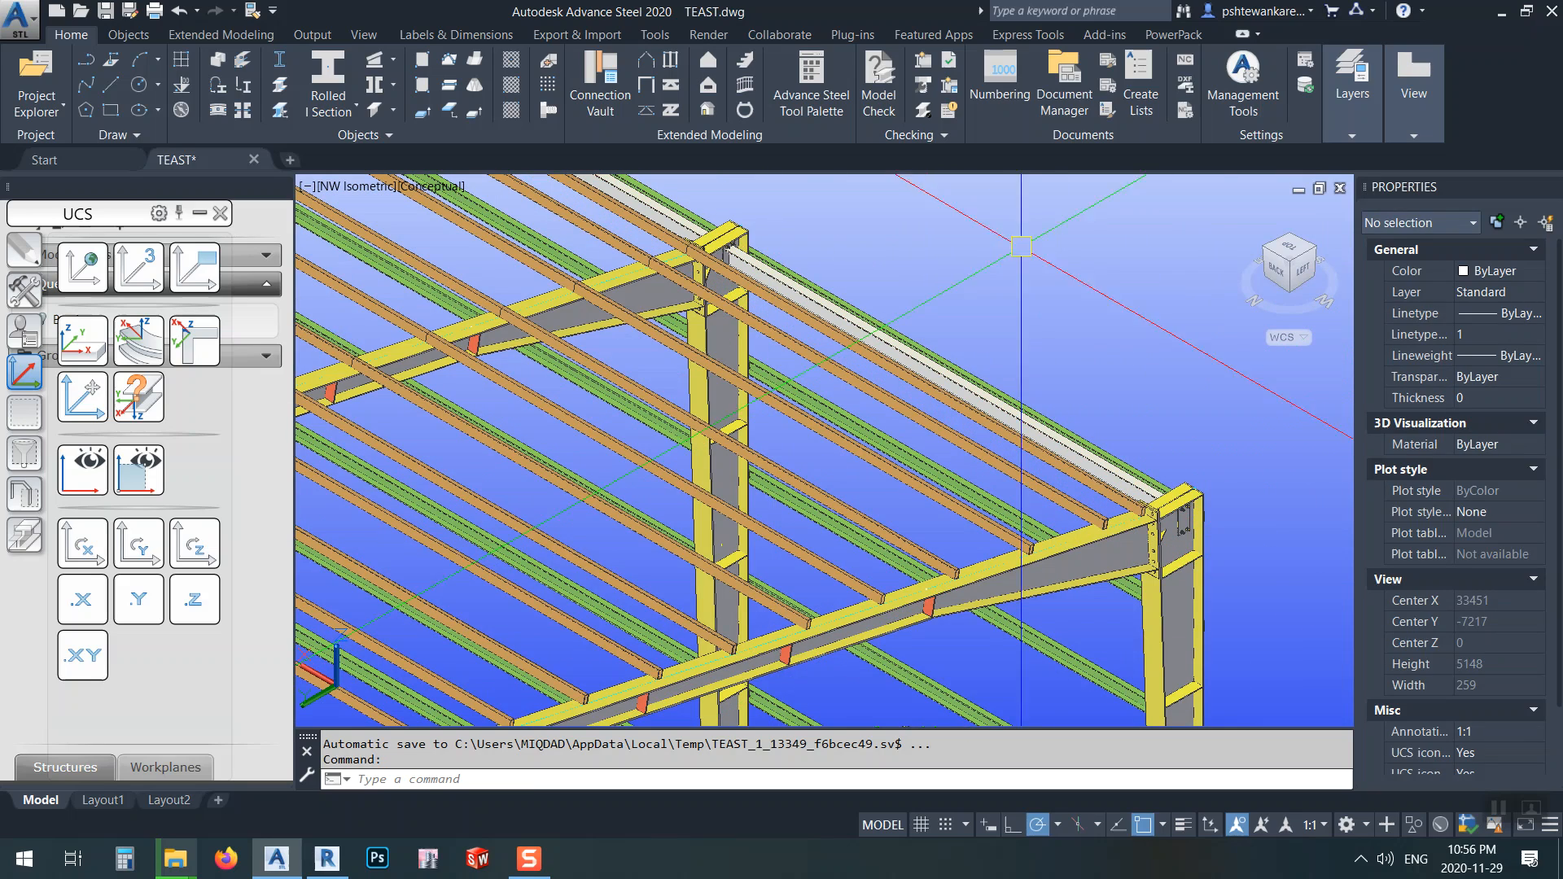
- Switch the model to the Left view and align the UCS with that view
{"action": "left_click", "coordinate": [1302, 273]}
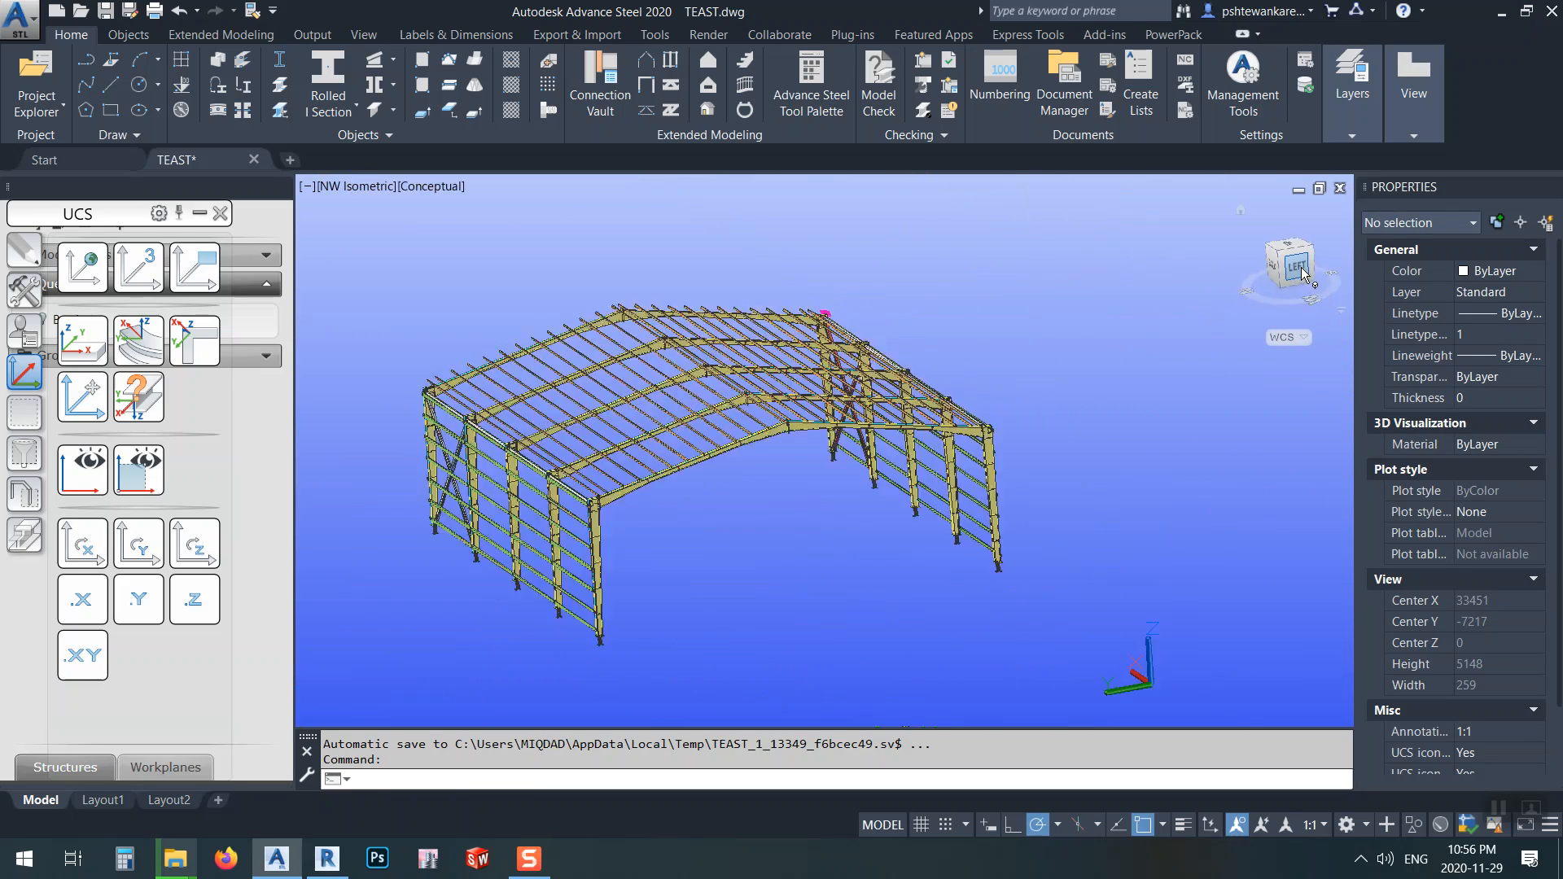
{"action": "left_click", "coordinate": [202, 270]}
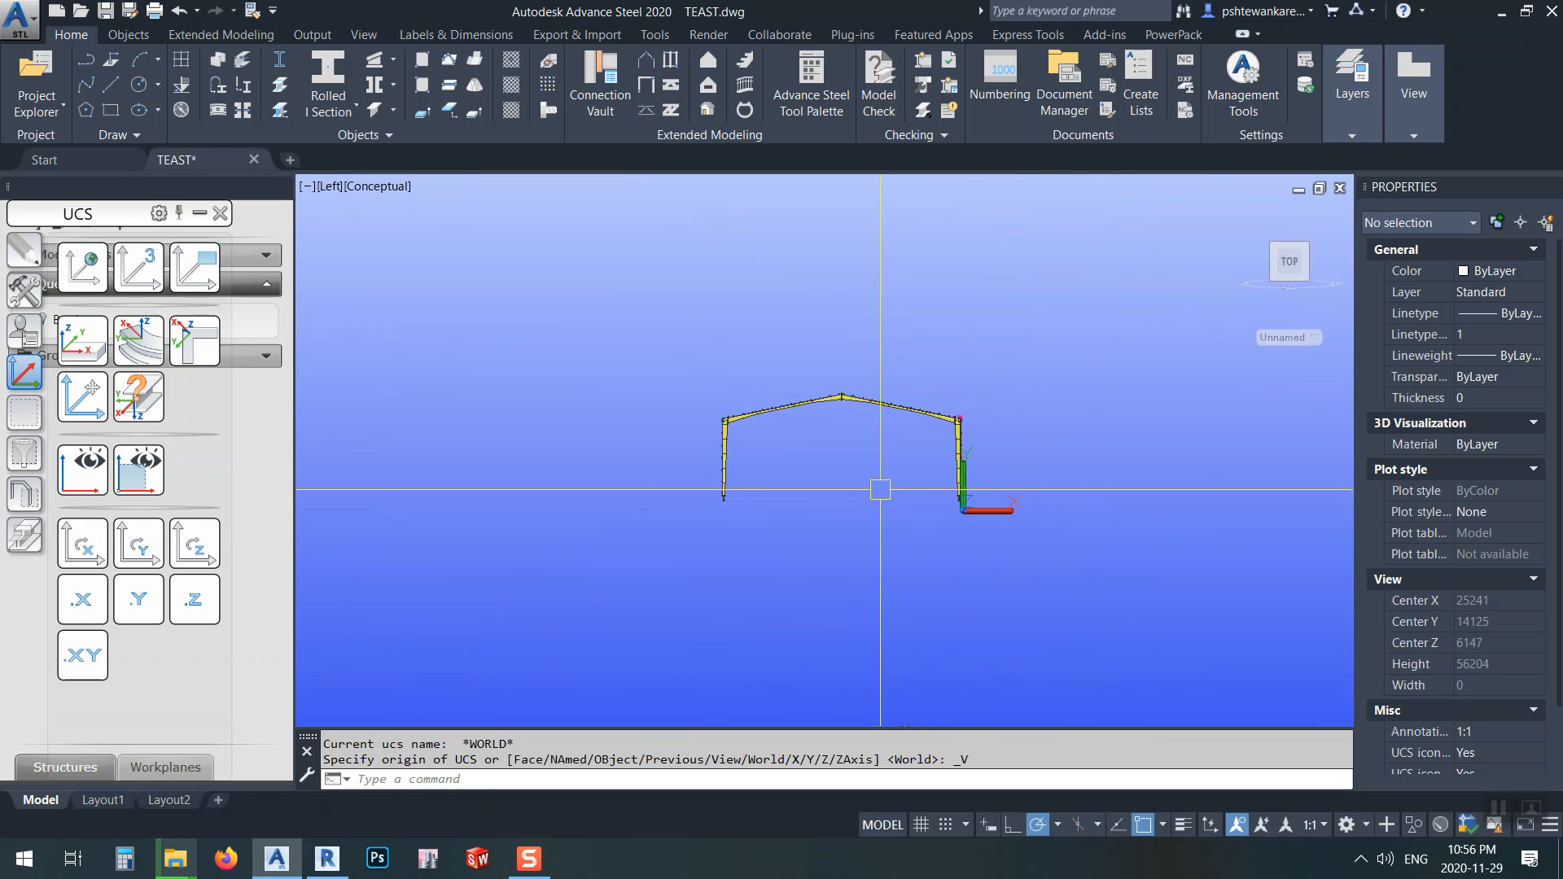
{"action": "scroll", "coordinate": [774, 503], "scroll_direction": "up", "scroll_amount": 5}
{"action": "left_click_drag", "start_coordinate": [851, 523], "coordinate": [831, 542]}
{"action": "key", "text": "Escape"}
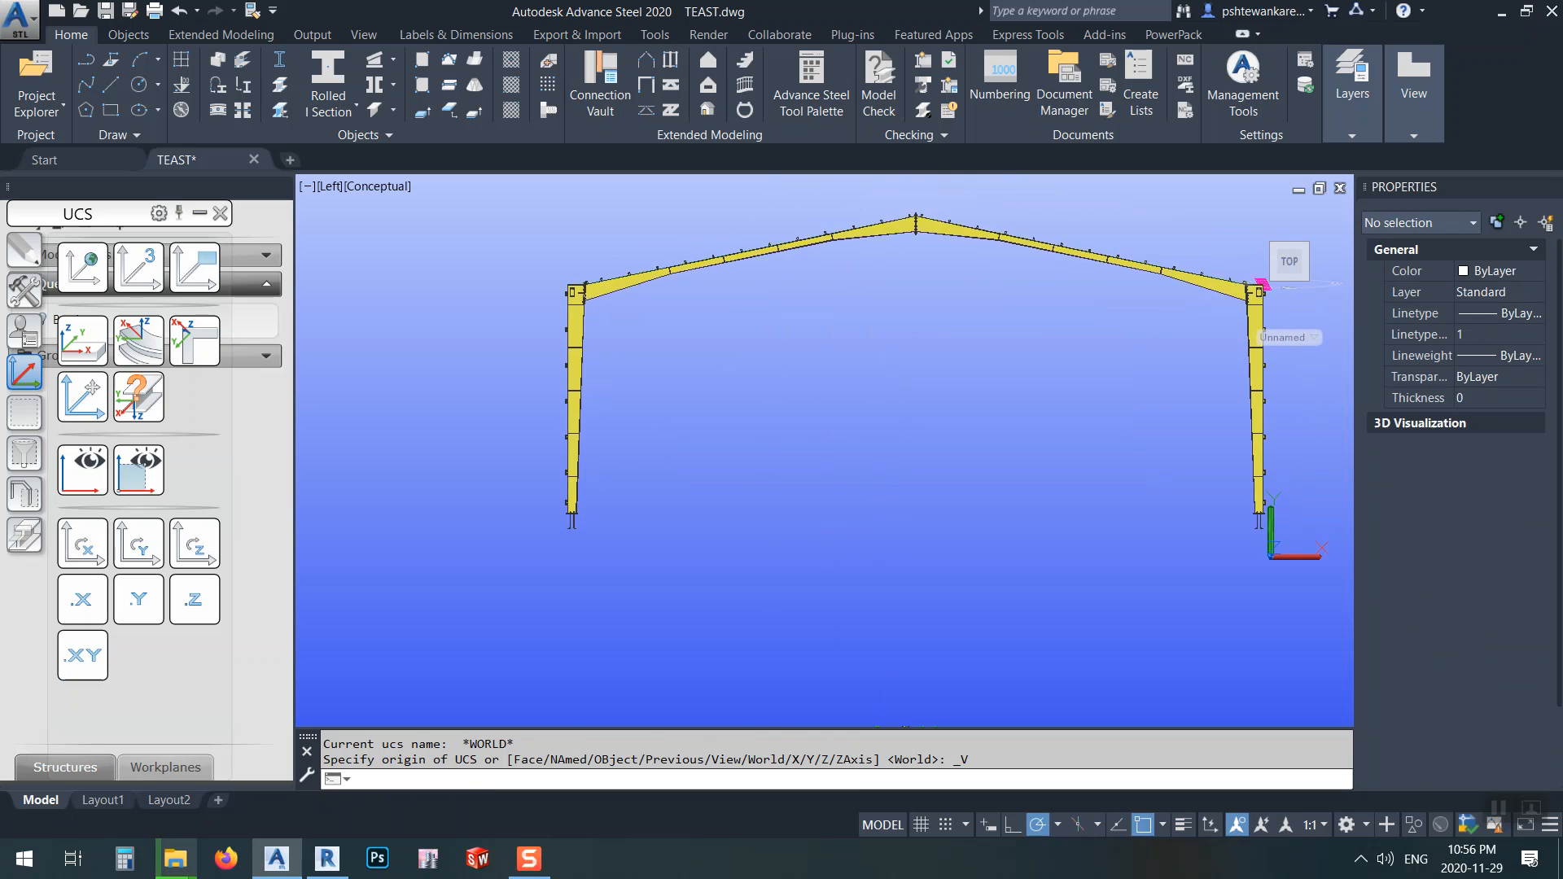
- Add an aligned dimension across the frame's span between the midpoints of the two column base plates
{"action": "type", "text": "DAL"}
{"action": "key", "text": "Return"}
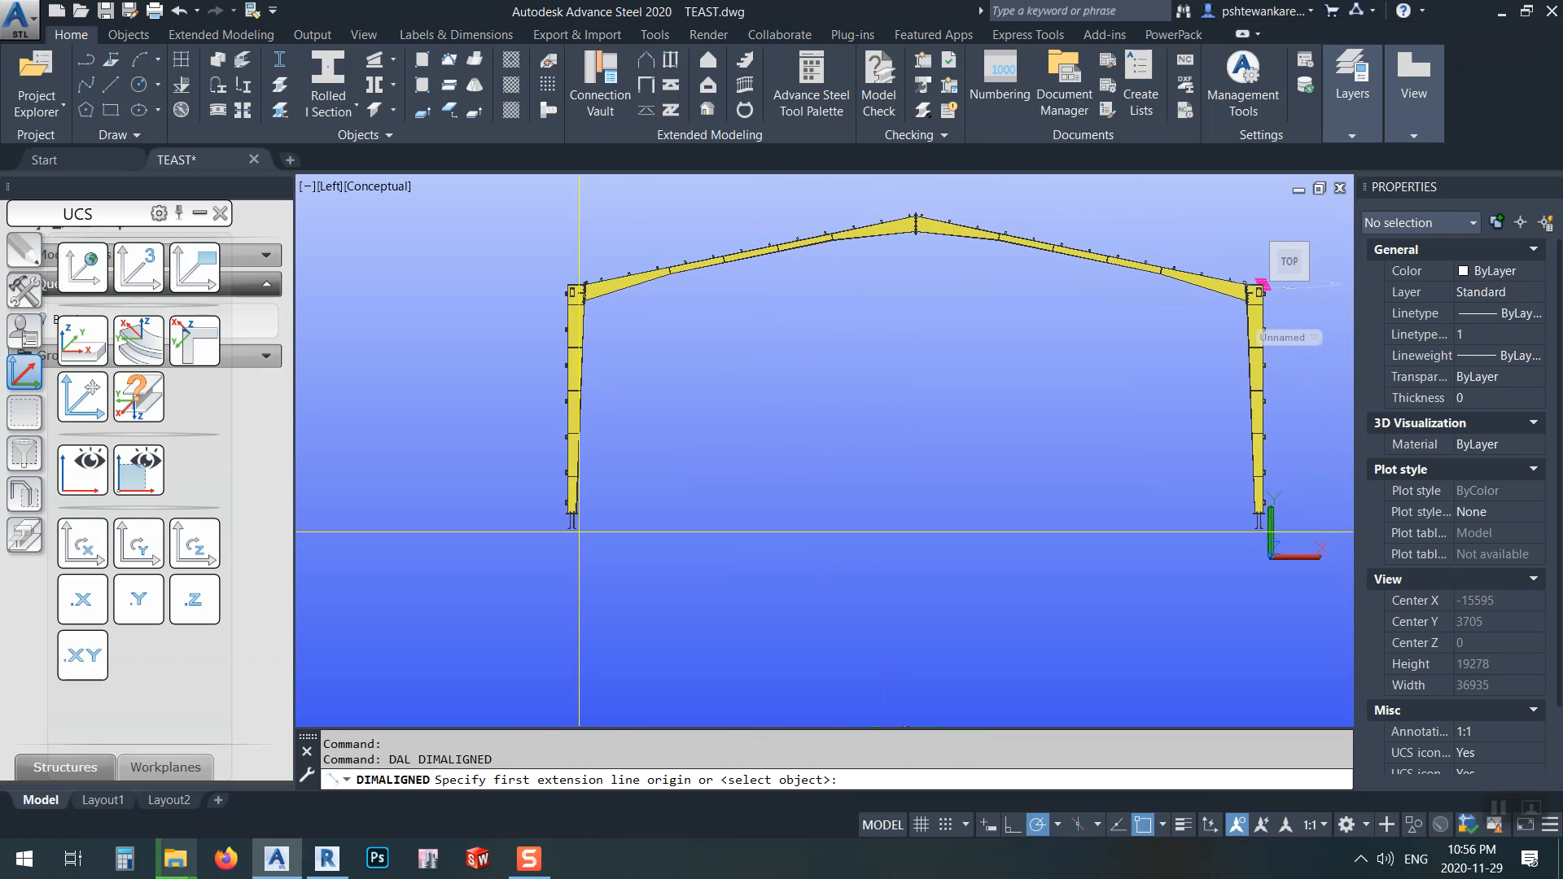
{"action": "scroll", "coordinate": [572, 517], "scroll_direction": "up", "scroll_amount": 12}
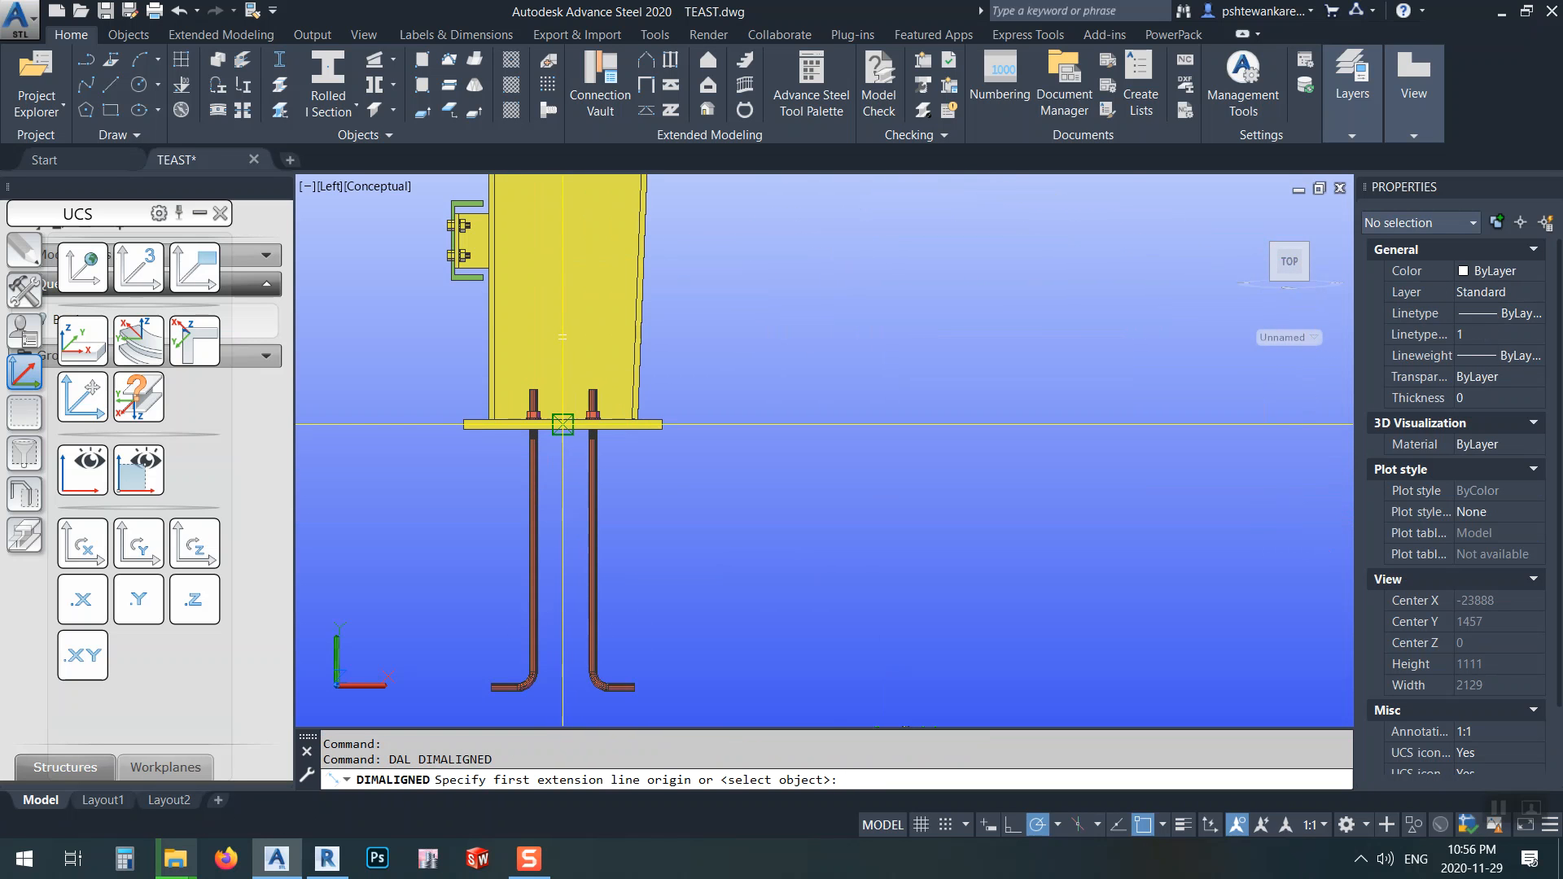
{"action": "scroll", "coordinate": [562, 424], "scroll_direction": "up", "scroll_amount": 5}
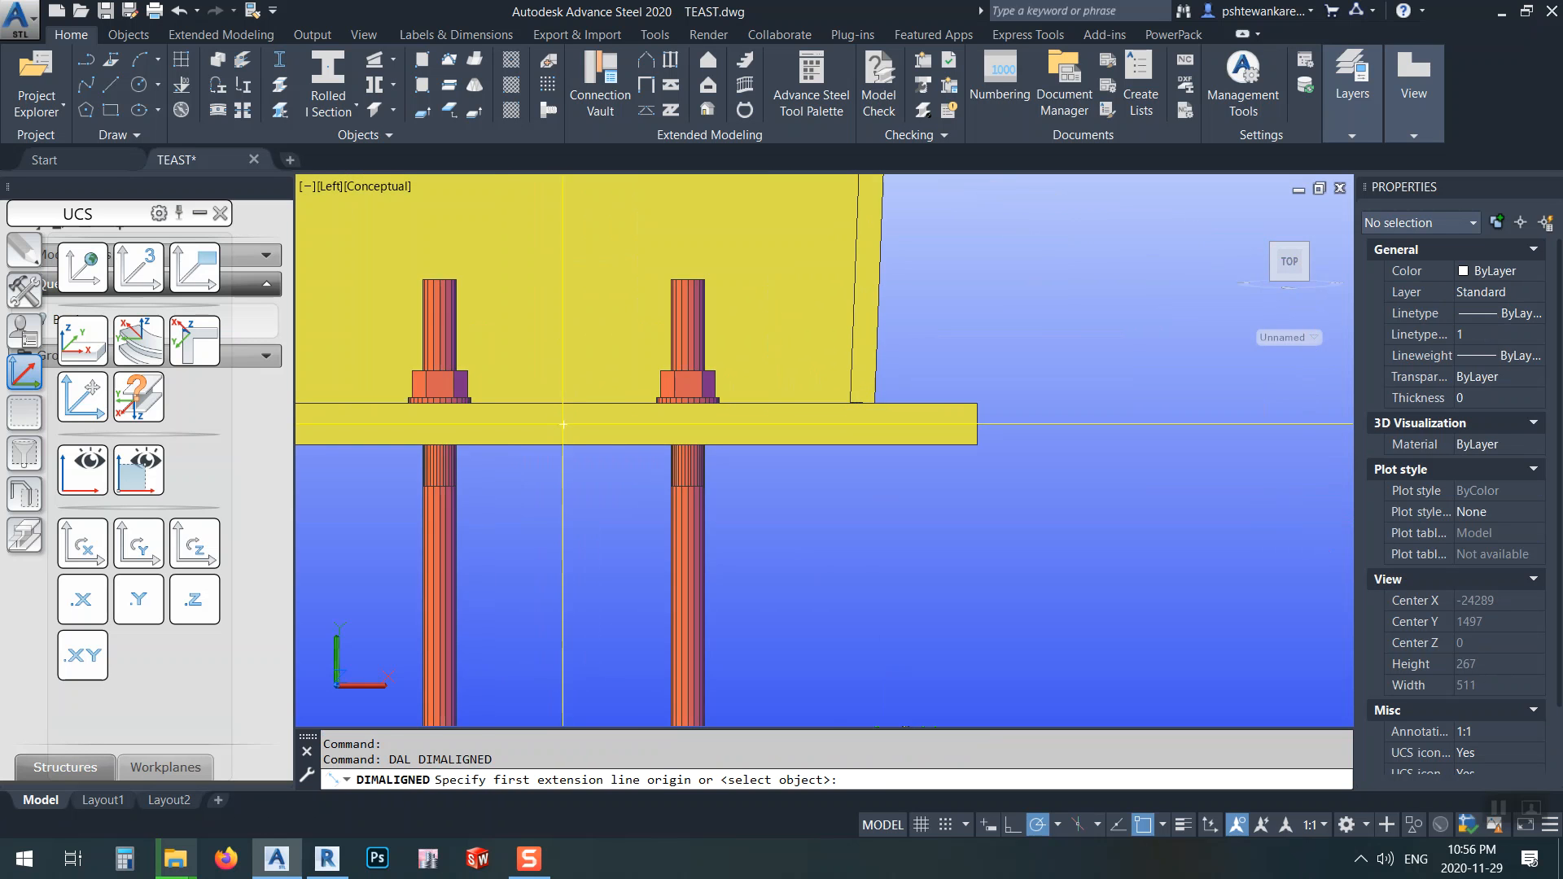
{"action": "left_click", "coordinate": [563, 424]}
{"action": "scroll", "coordinate": [563, 425], "scroll_direction": "down", "scroll_amount": 17}
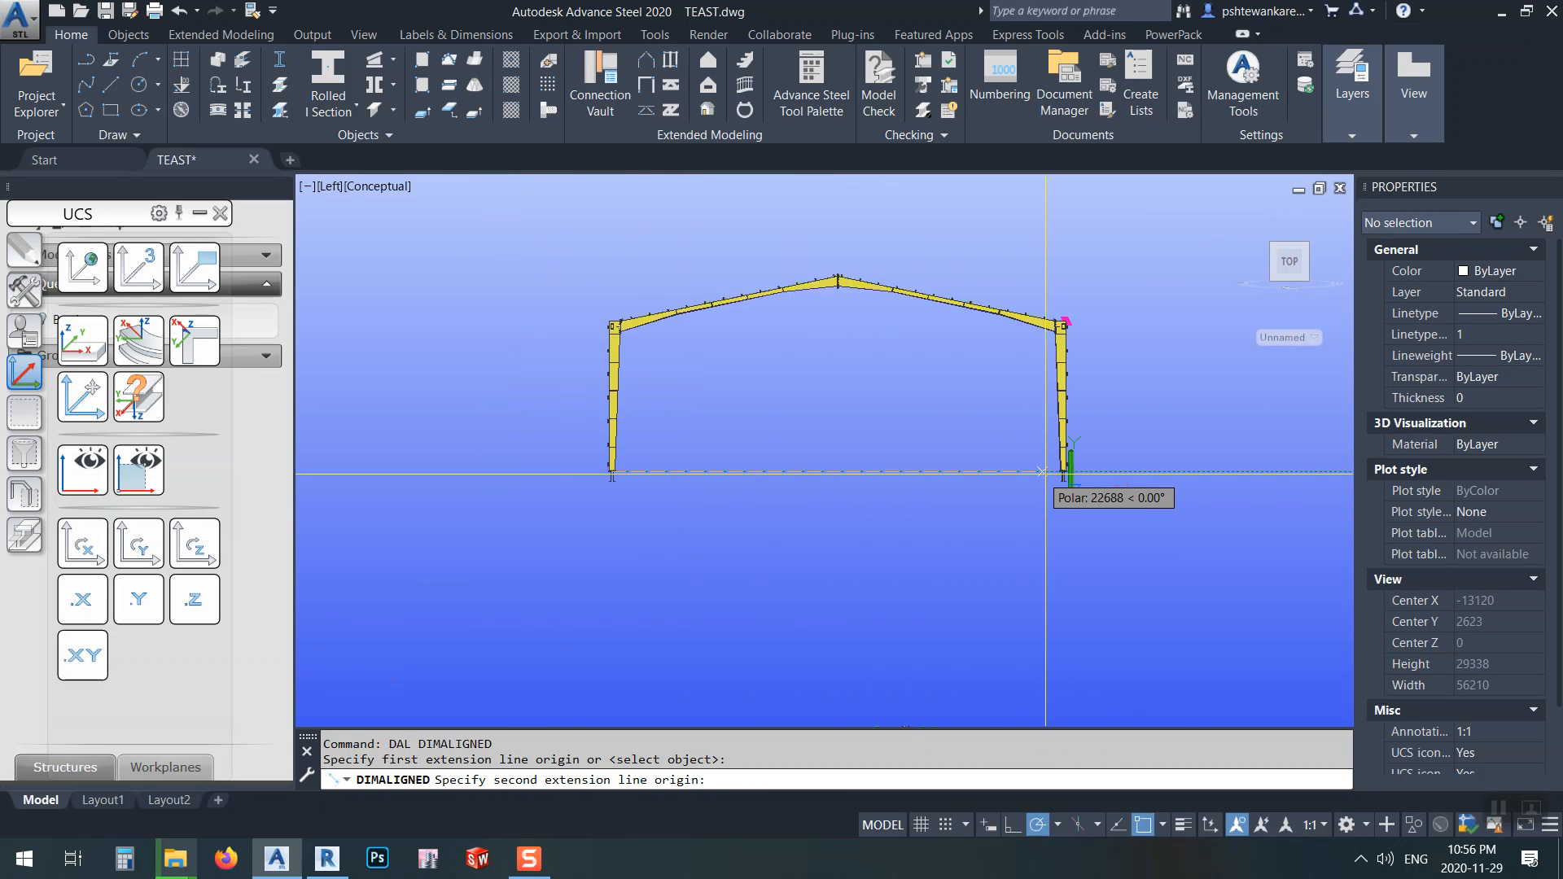
{"action": "scroll", "coordinate": [1046, 471], "scroll_direction": "up", "scroll_amount": 15}
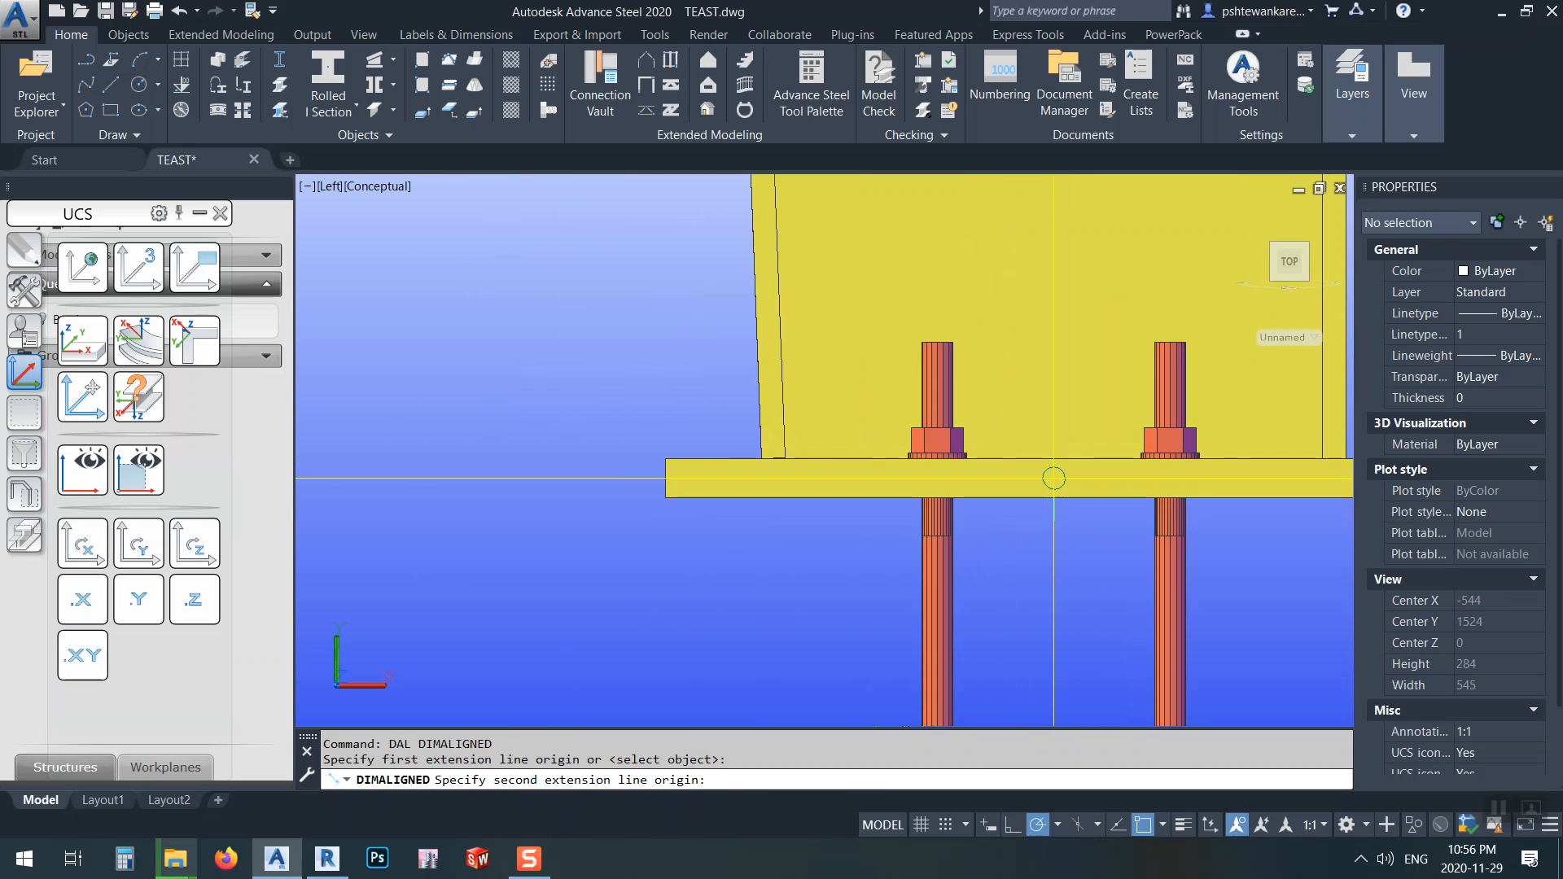
{"action": "left_click", "coordinate": [1053, 478]}
{"action": "scroll", "coordinate": [977, 480], "scroll_direction": "down", "scroll_amount": 12}
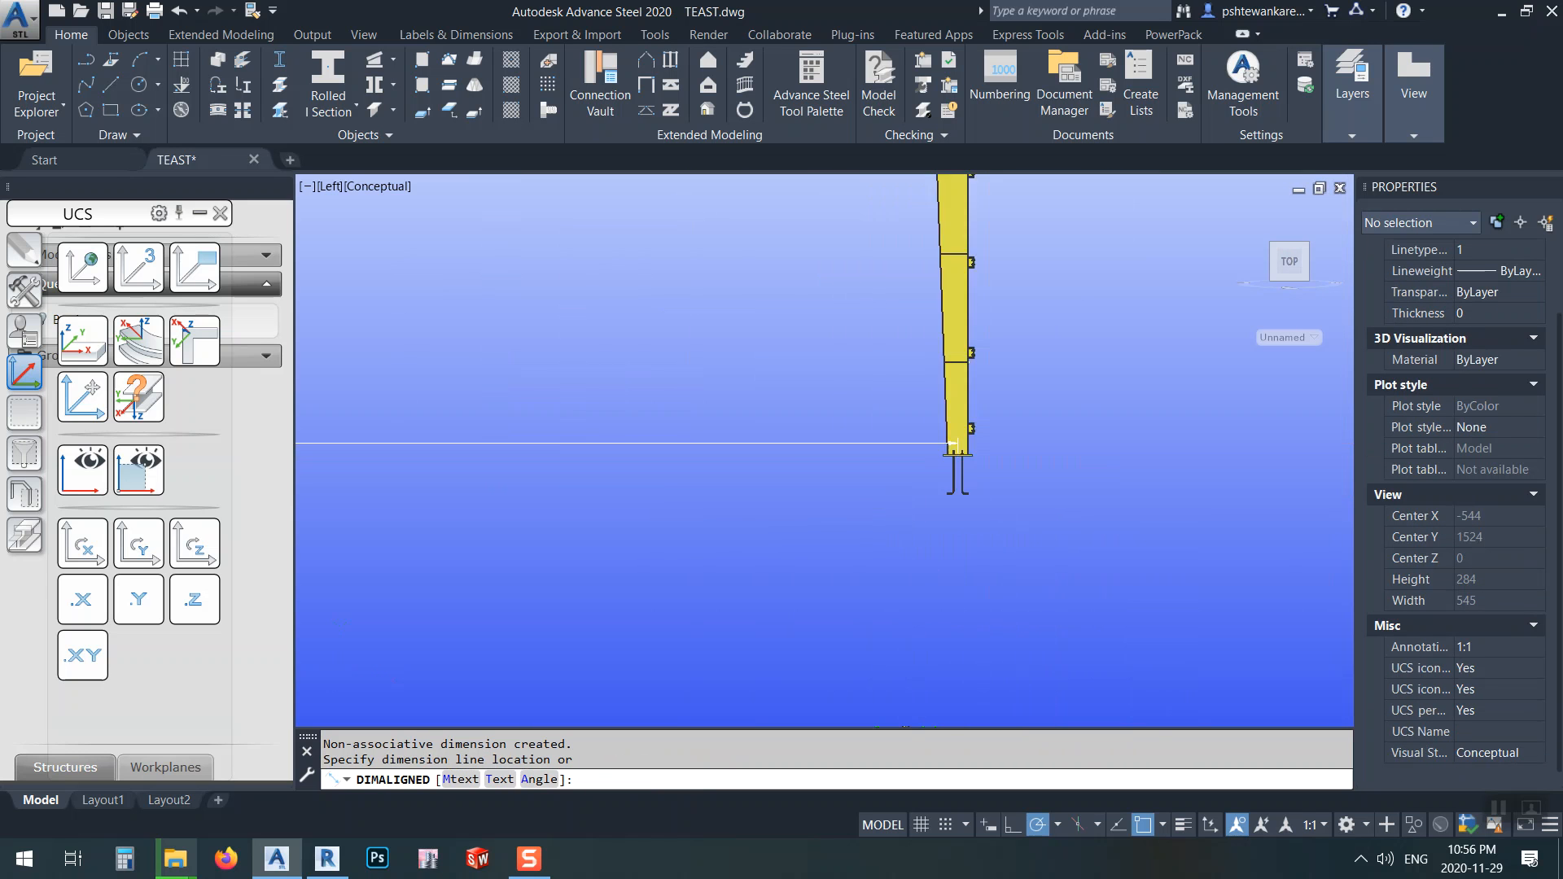
{"action": "scroll", "coordinate": [735, 493], "scroll_direction": "up", "scroll_amount": 6}
{"action": "left_click", "coordinate": [783, 462]}
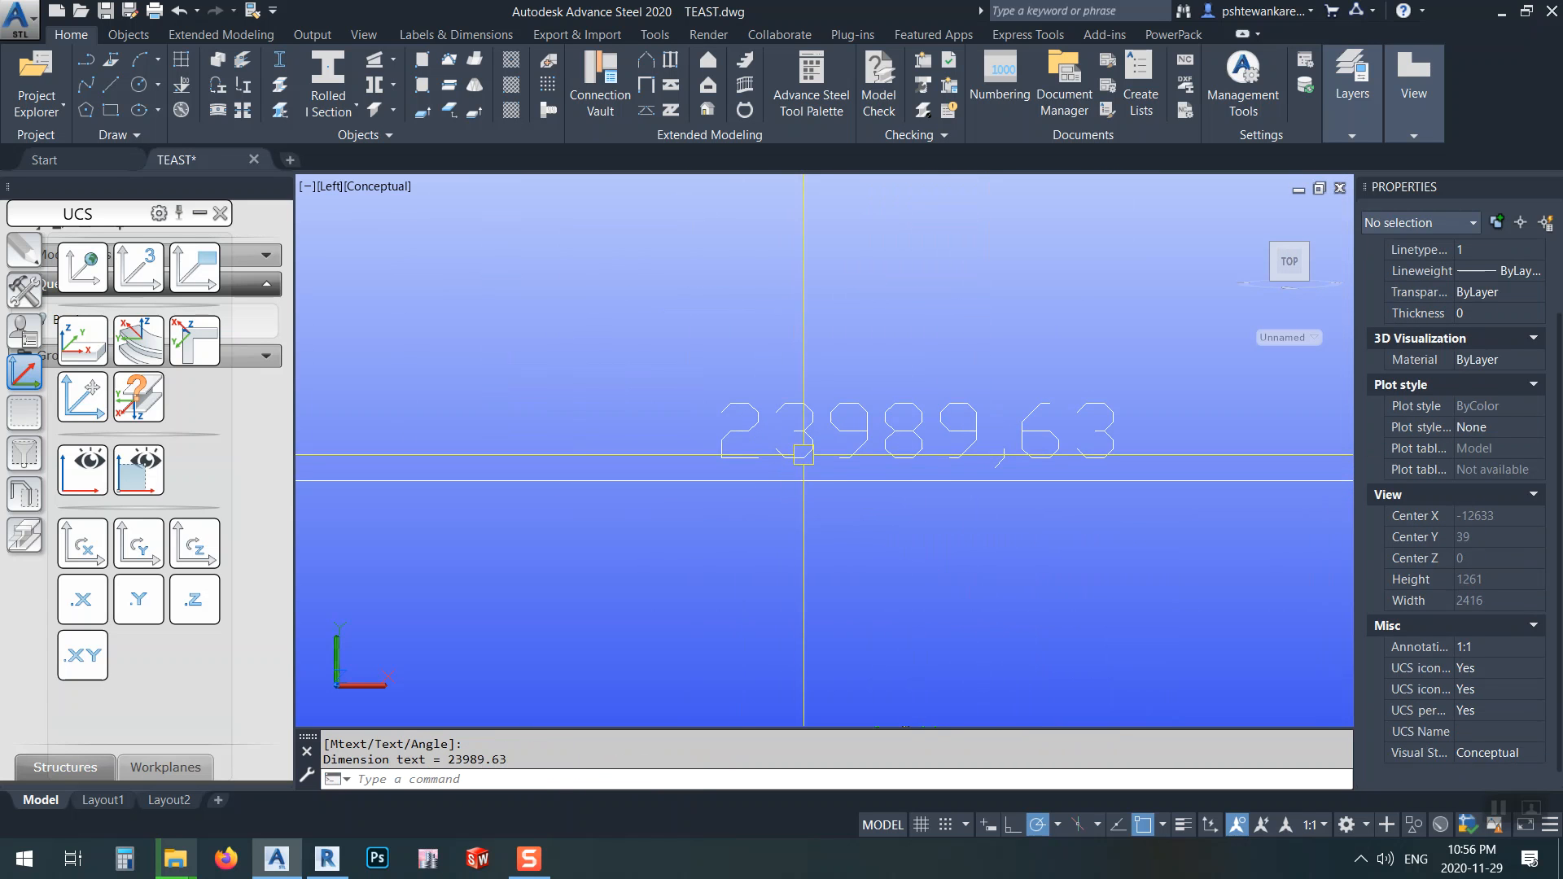
- Erase the aligned span dimension drawn between the column bases
{"action": "left_click", "coordinate": [850, 480]}
{"action": "type", "text": "e"}
{"action": "key", "text": "Return"}
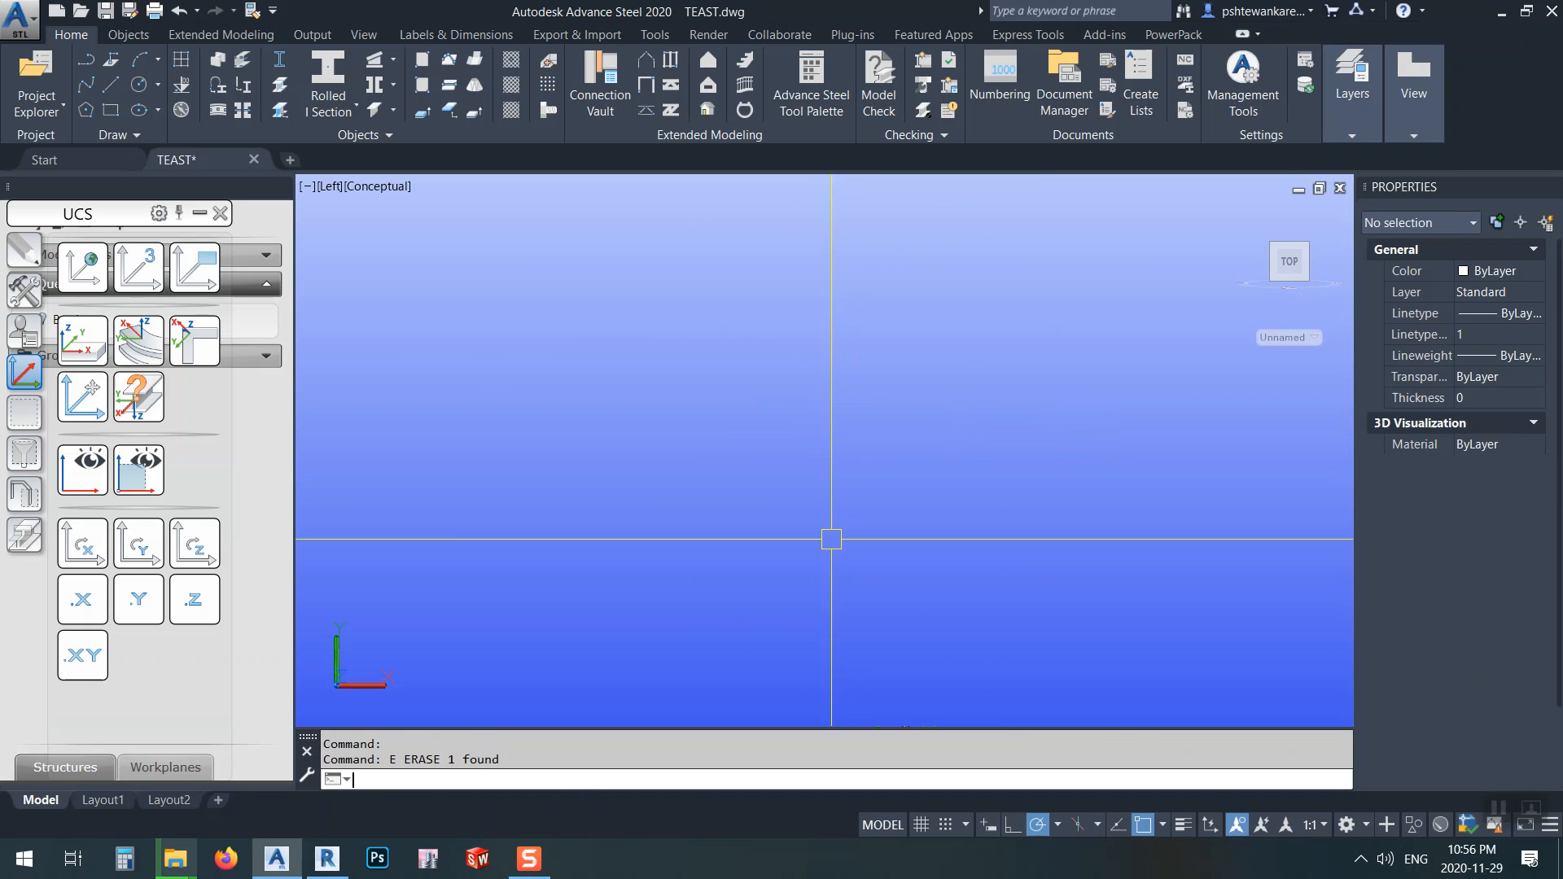
- Examine the portal frame's overall profile and its column-to-rafter knee in the Left view
{"action": "scroll", "coordinate": [838, 513], "scroll_direction": "down", "scroll_amount": 6}
{"action": "scroll", "coordinate": [843, 503], "scroll_direction": "up", "scroll_amount": 3}
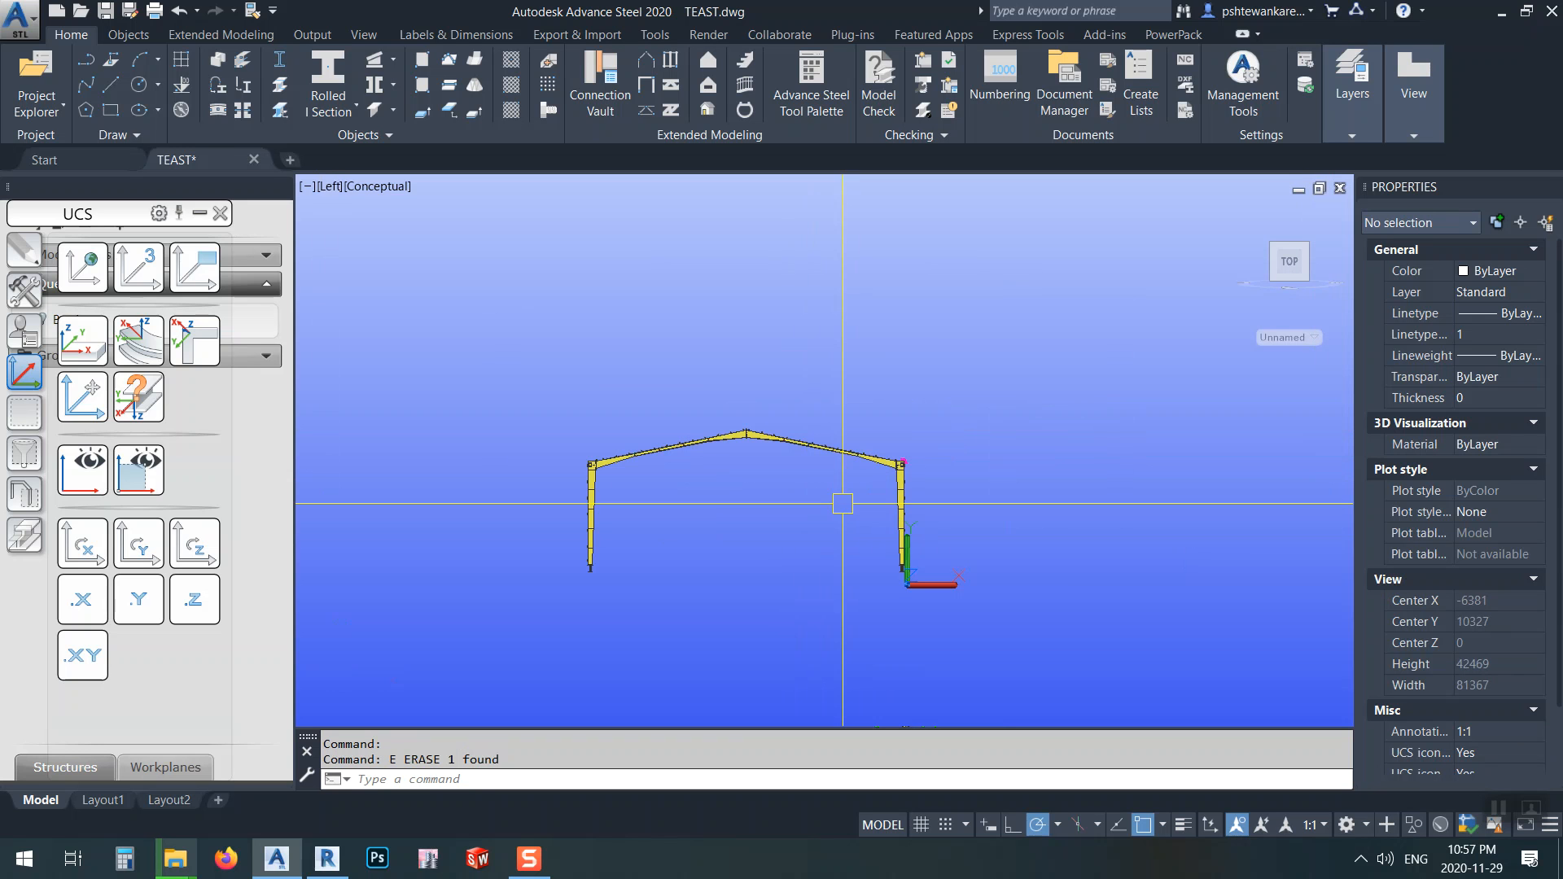
{"action": "middle_click_drag", "start_coordinate": [844, 538], "coordinate": [848, 516]}
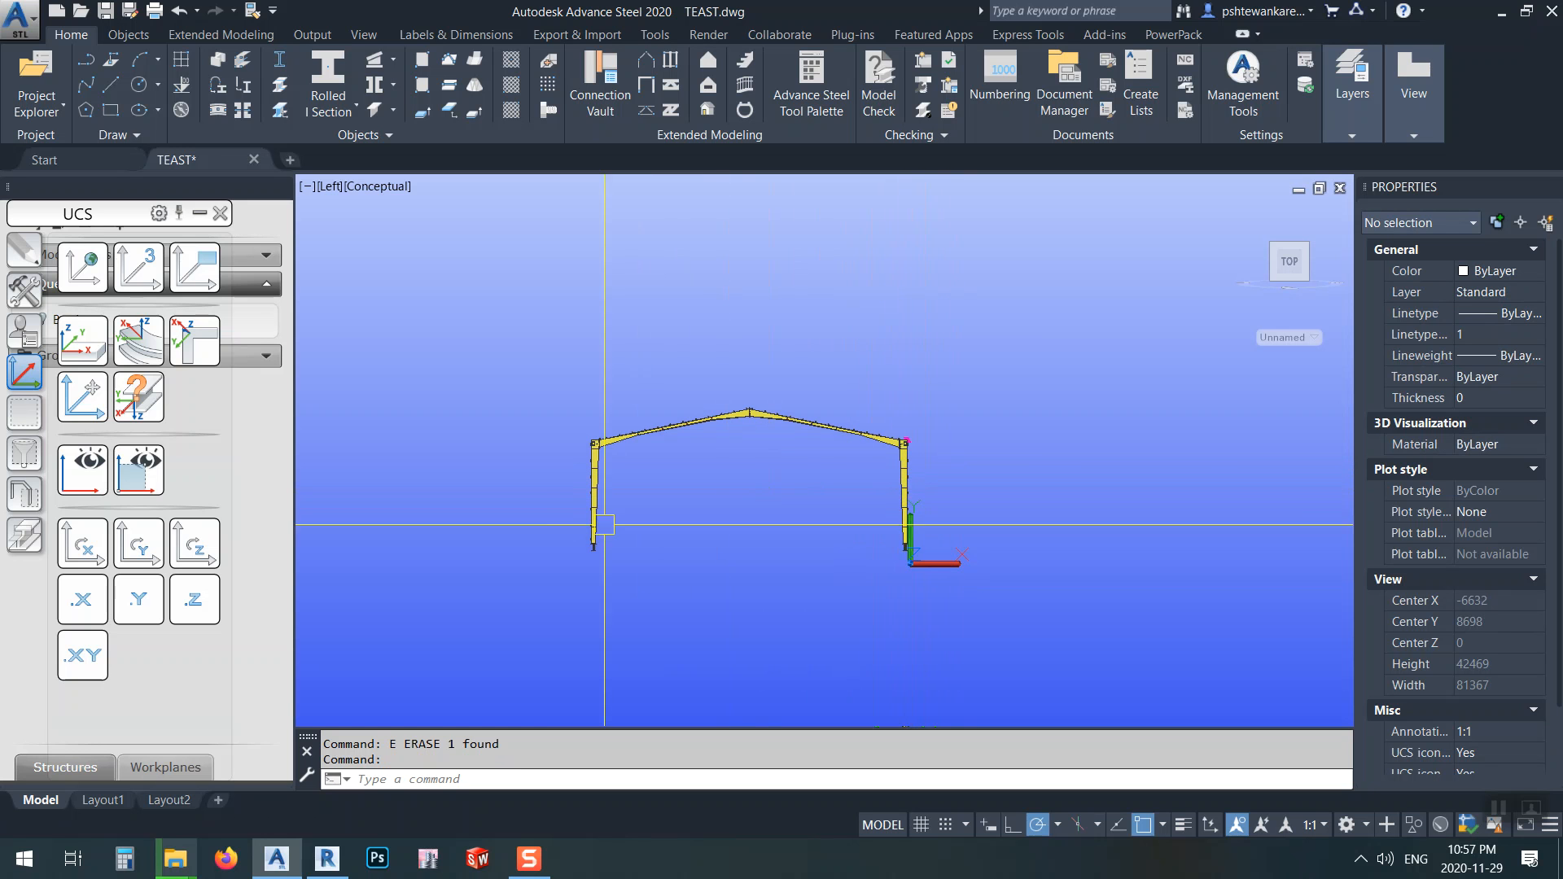
{"action": "scroll", "coordinate": [616, 456], "scroll_direction": "up", "scroll_amount": 3}
{"action": "scroll", "coordinate": [619, 350], "scroll_direction": "down", "scroll_amount": 4}
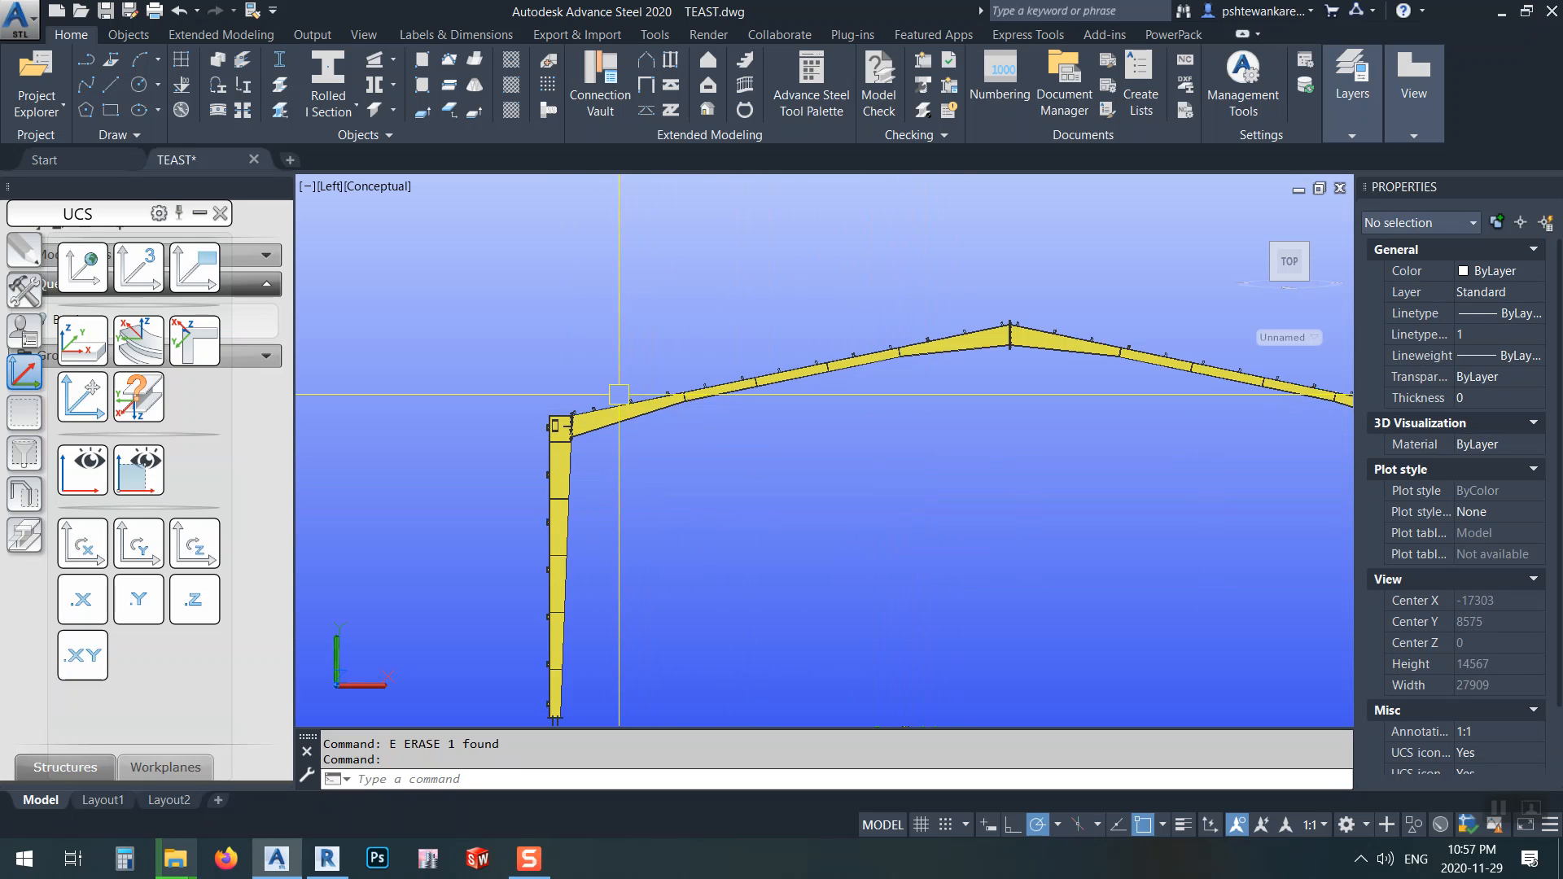
- Move the frame's left column and its adjoining rafter haunch 2000 horizontally toward the centre of the span
{"action": "left_click", "coordinate": [616, 354]}
{"action": "left_click", "coordinate": [540, 549]}
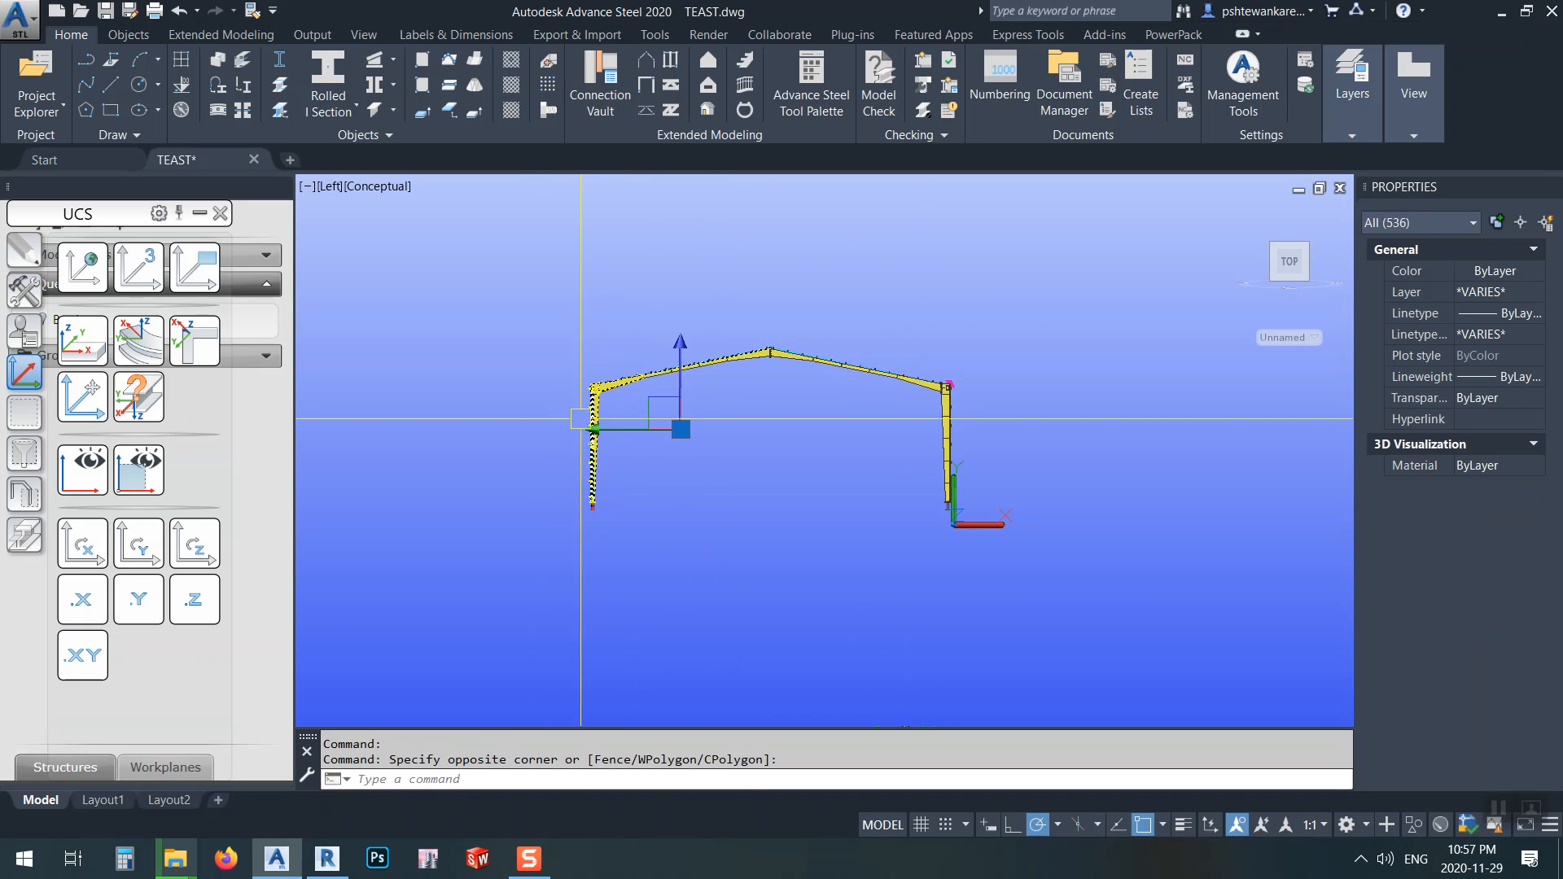
{"action": "scroll", "coordinate": [603, 391], "scroll_direction": "up", "scroll_amount": 3}
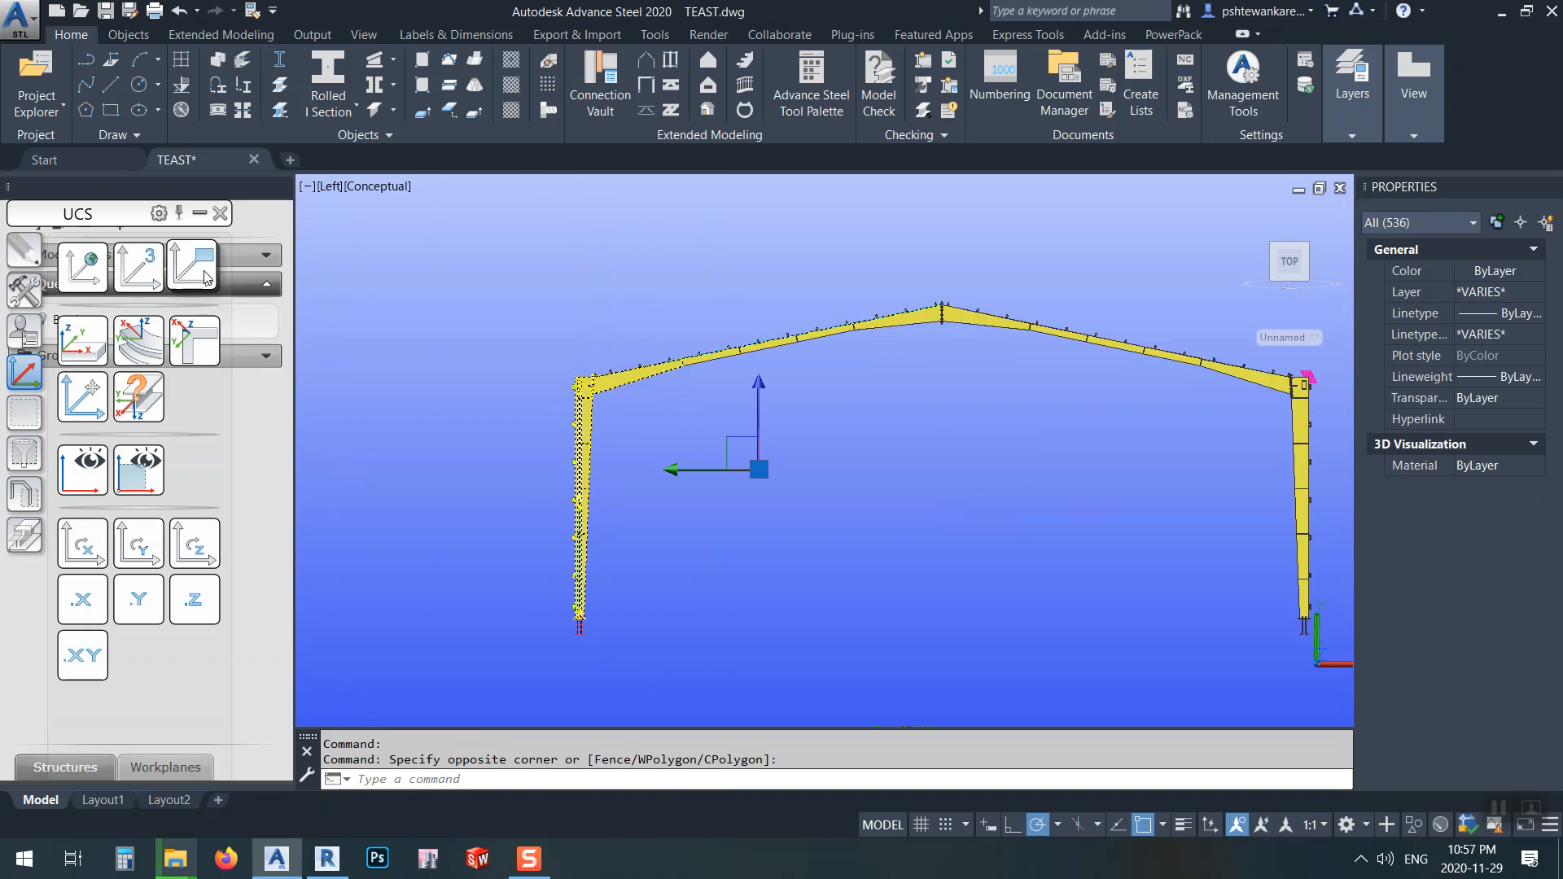
{"action": "type", "text": "m"}
{"action": "key", "text": "Return"}
{"action": "left_click", "coordinate": [675, 568]}
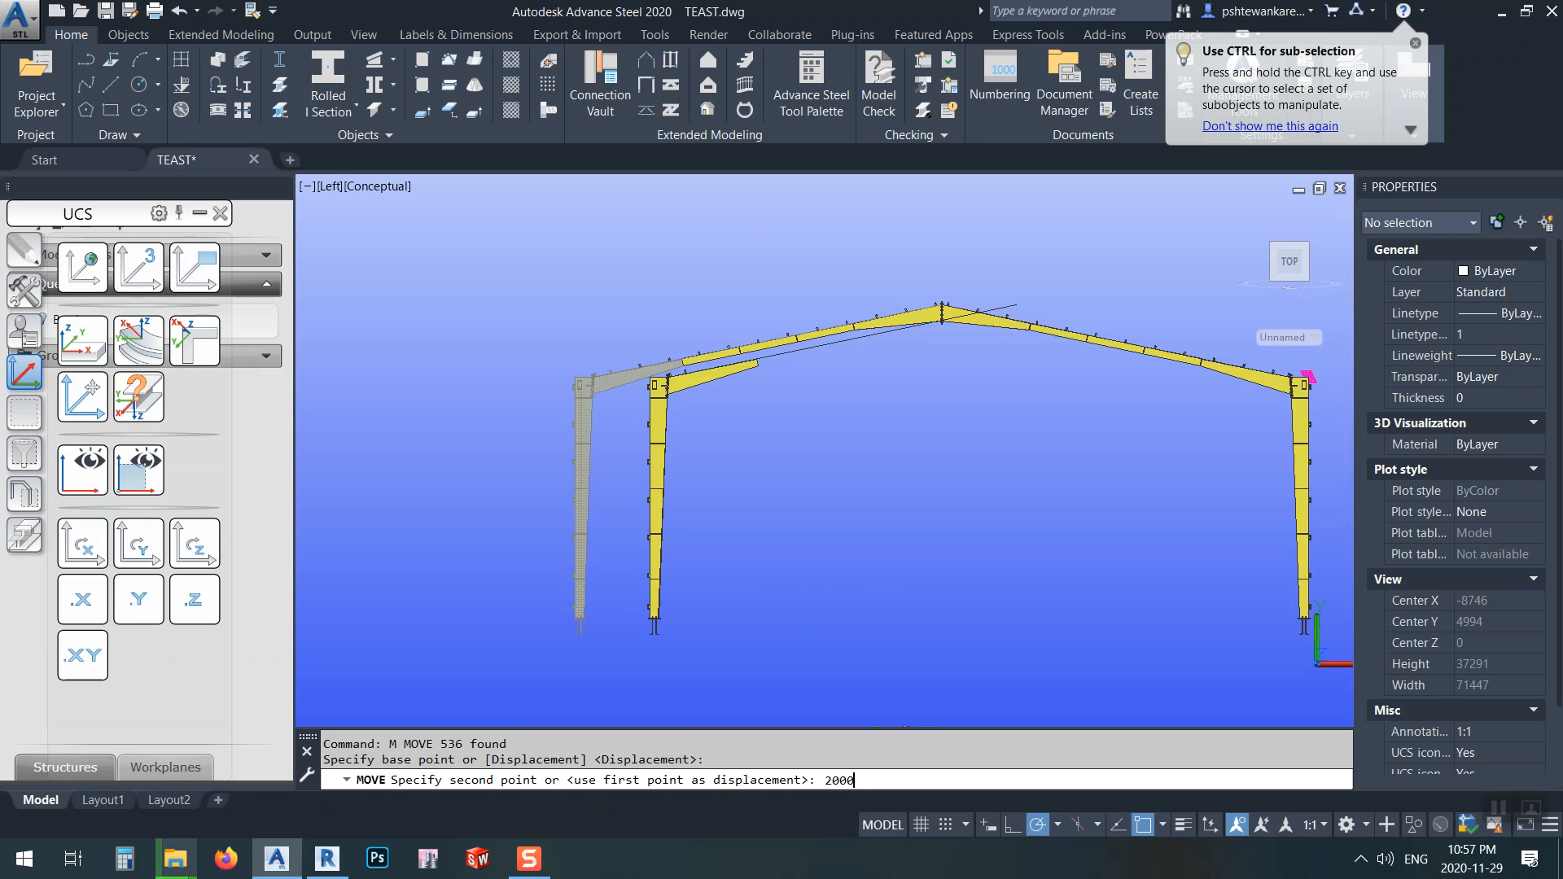
{"action": "key", "text": "Return"}
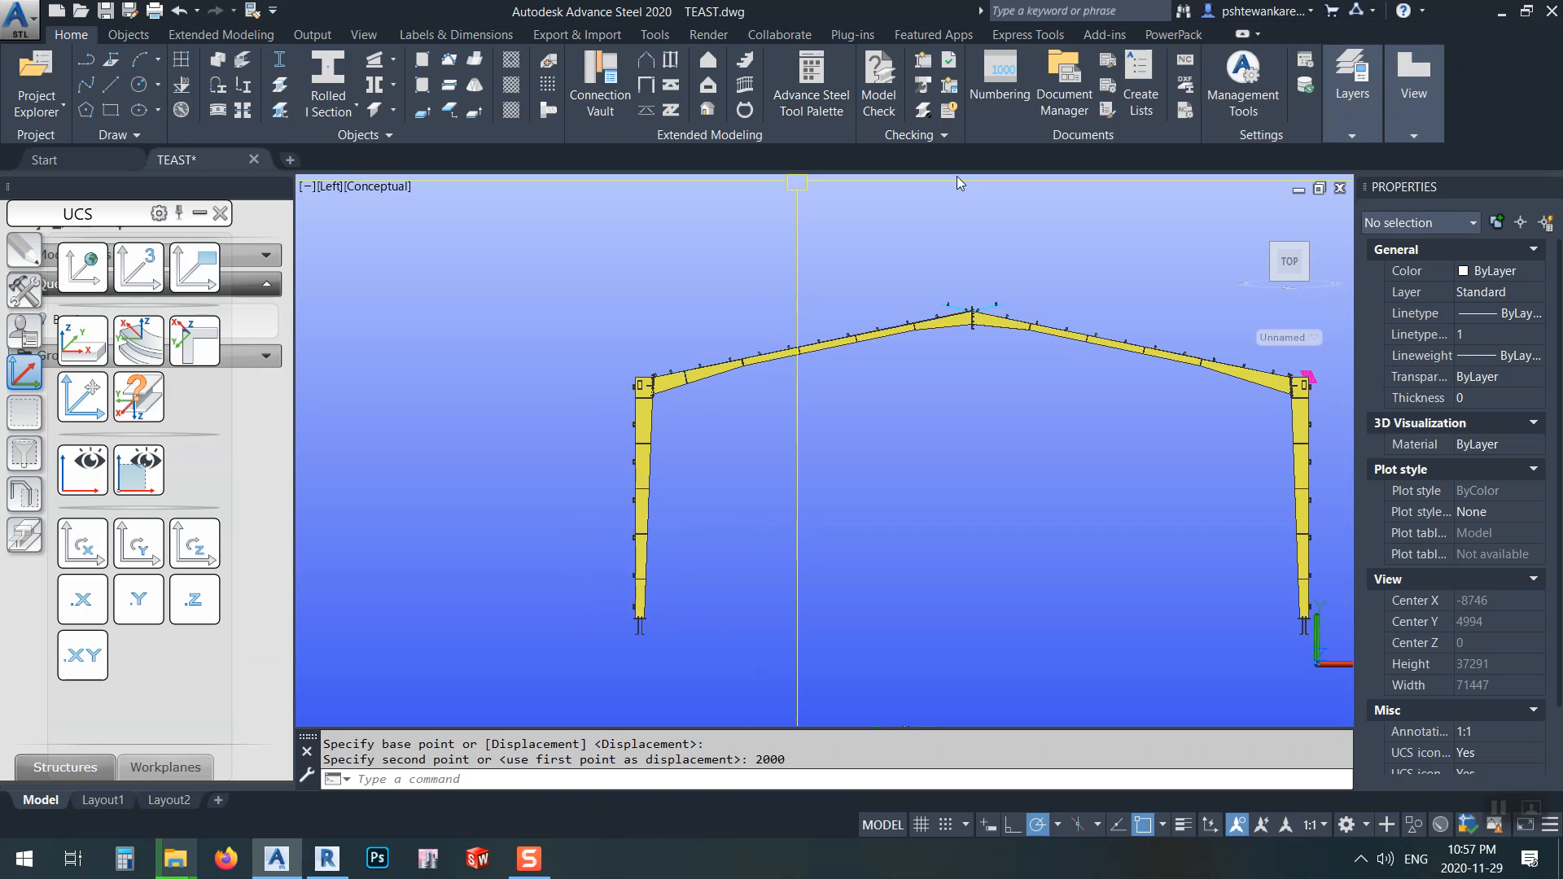
- Examine the narrowed frame's left rafter, its splices and purlins, and the ridge in the Left view
{"action": "scroll", "coordinate": [742, 352], "scroll_direction": "up", "scroll_amount": 10}
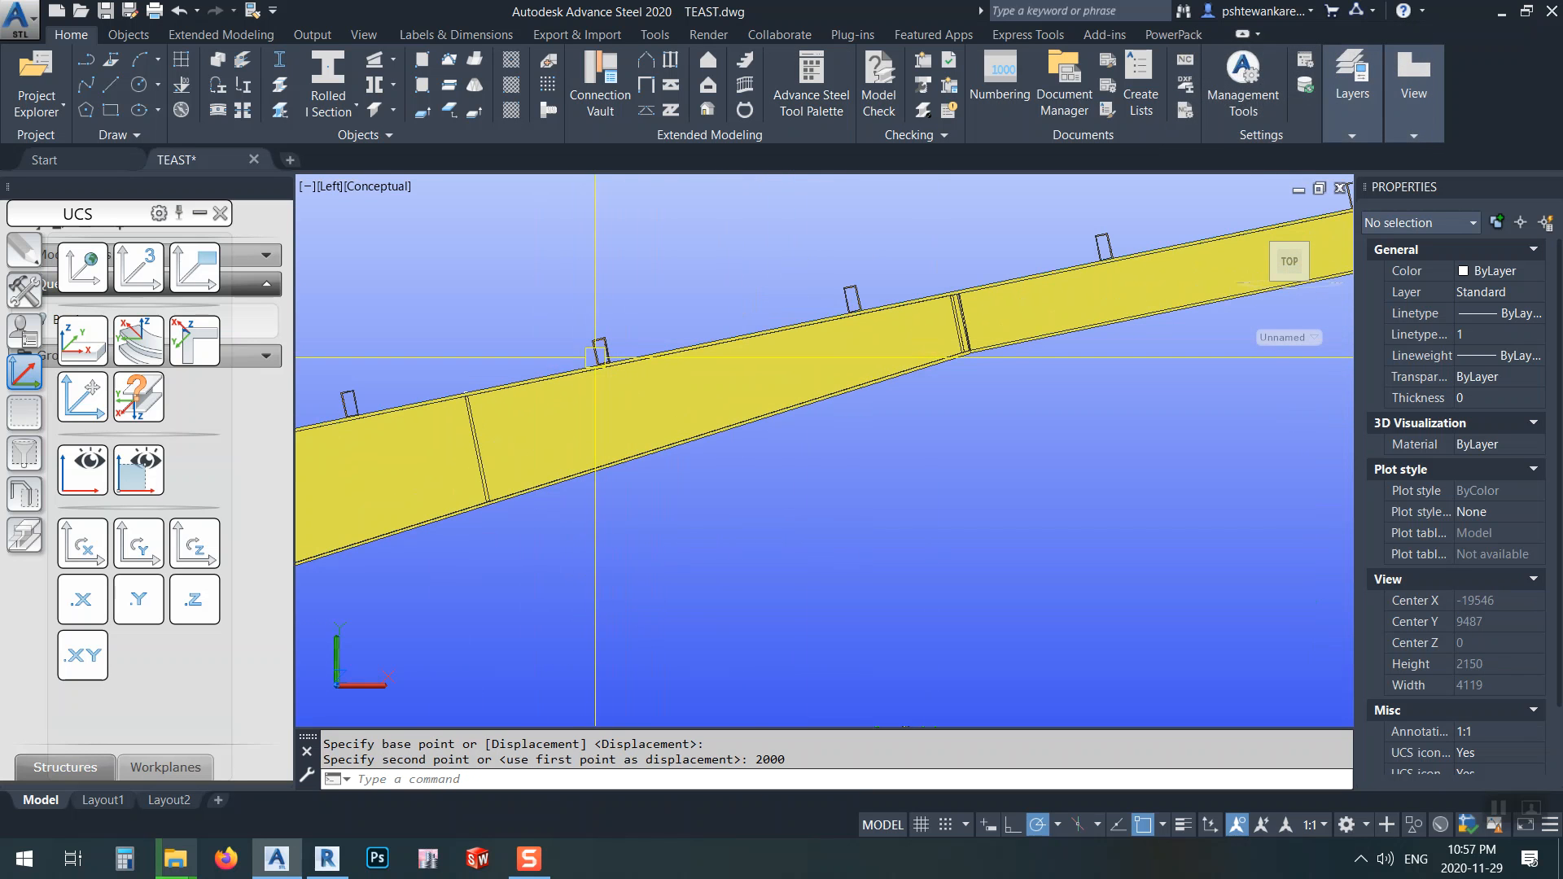
{"action": "scroll", "coordinate": [596, 357], "scroll_direction": "down", "scroll_amount": 7}
{"action": "scroll", "coordinate": [595, 367], "scroll_direction": "up", "scroll_amount": 1}
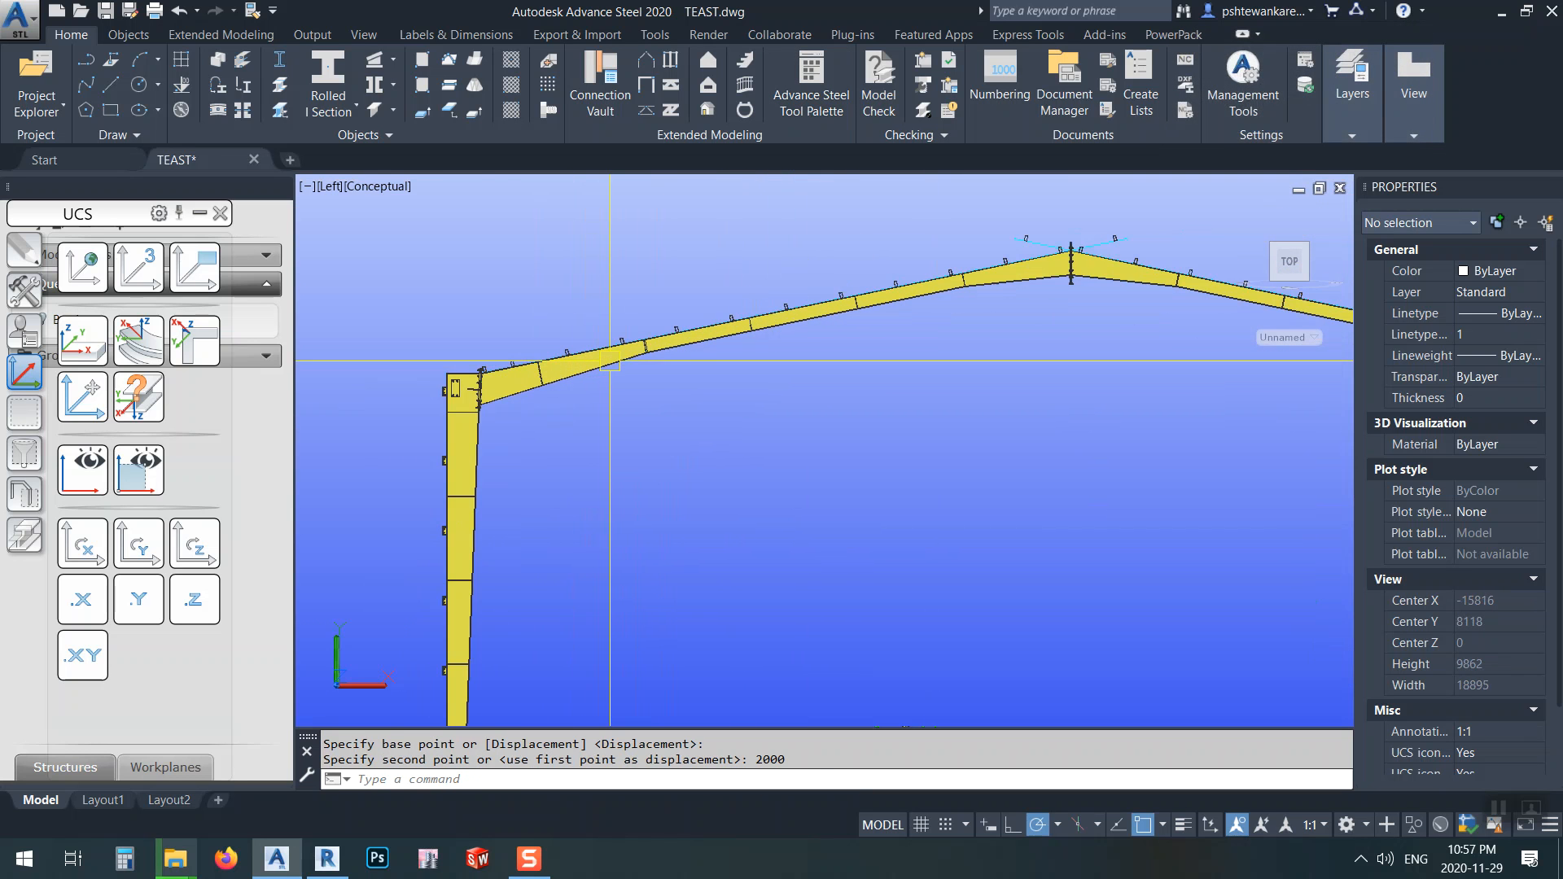
{"action": "scroll", "coordinate": [642, 330], "scroll_direction": "up", "scroll_amount": 8}
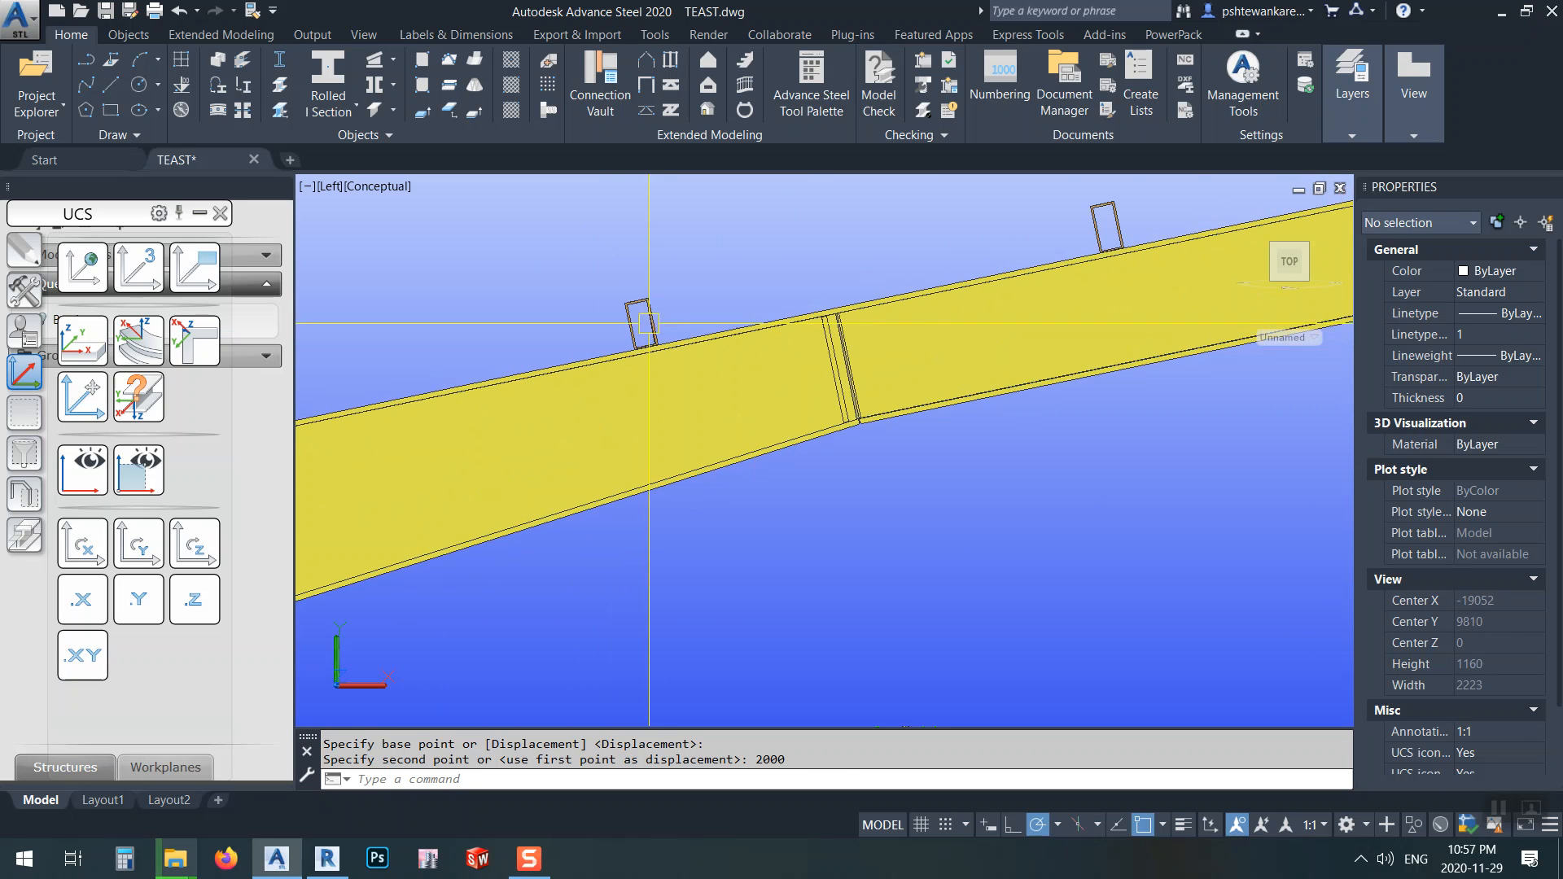
{"action": "scroll", "coordinate": [490, 388], "scroll_direction": "down", "scroll_amount": 8}
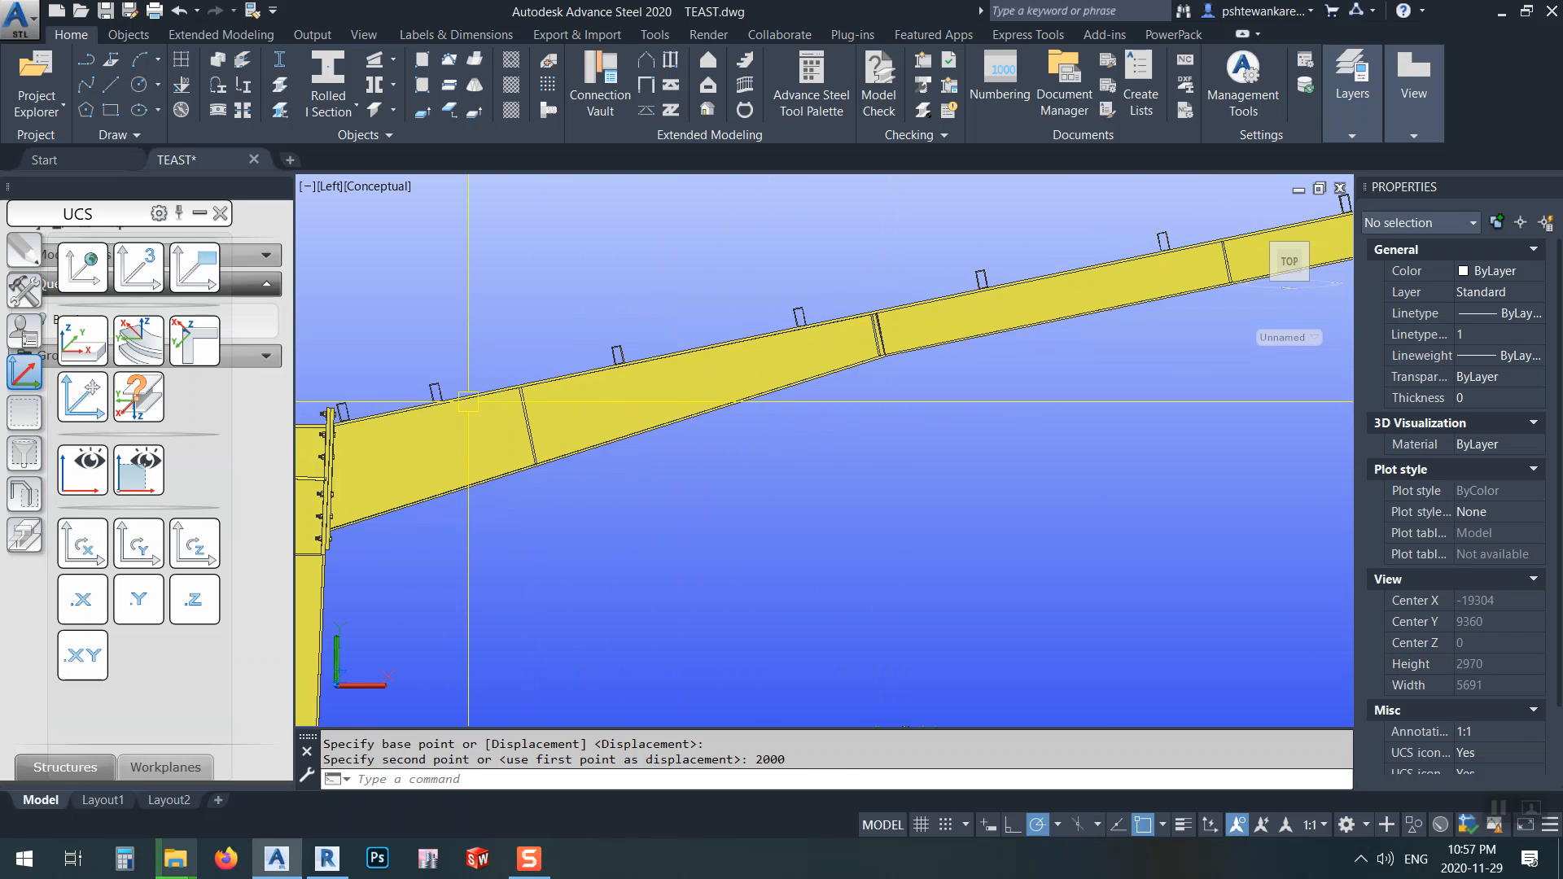
{"action": "scroll", "coordinate": [490, 388], "scroll_direction": "down", "scroll_amount": 2}
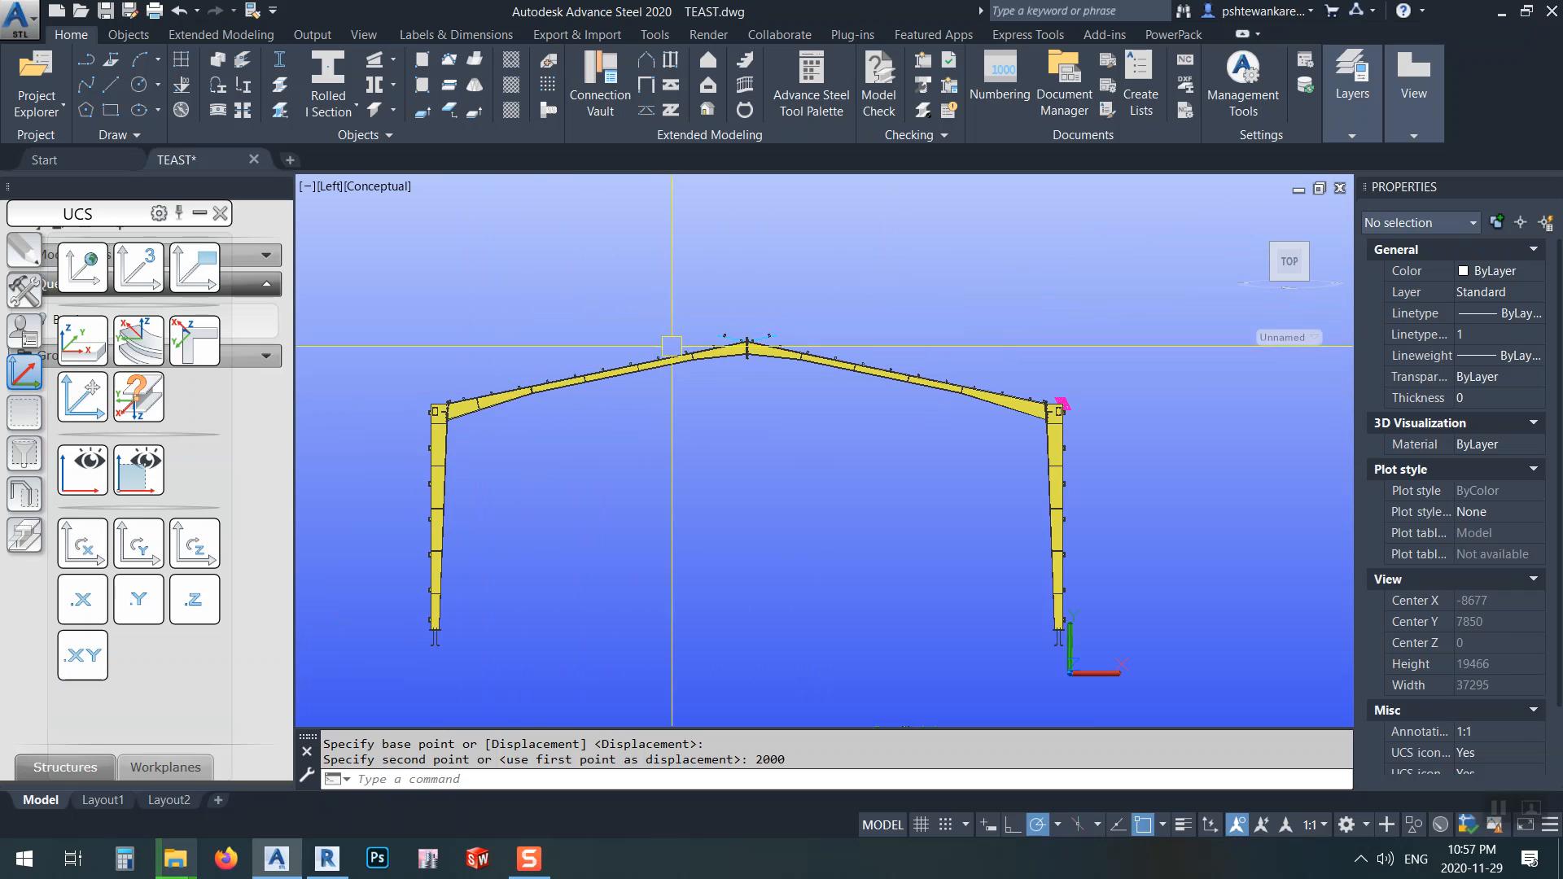
{"action": "scroll", "coordinate": [754, 335], "scroll_direction": "up", "scroll_amount": 4}
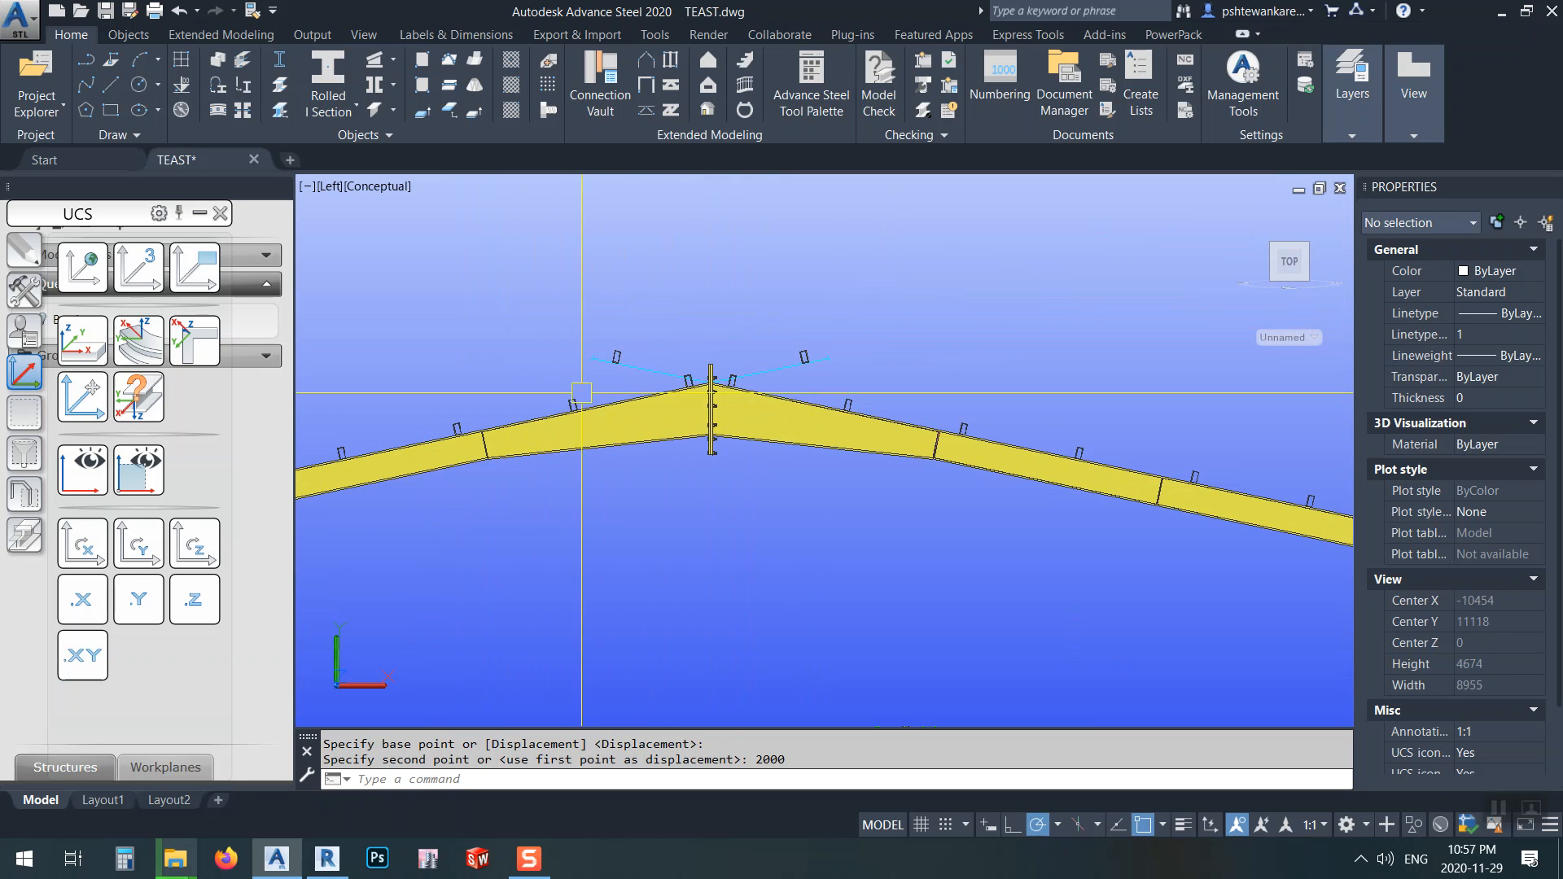
{"action": "scroll", "coordinate": [576, 400], "scroll_direction": "up", "scroll_amount": 5}
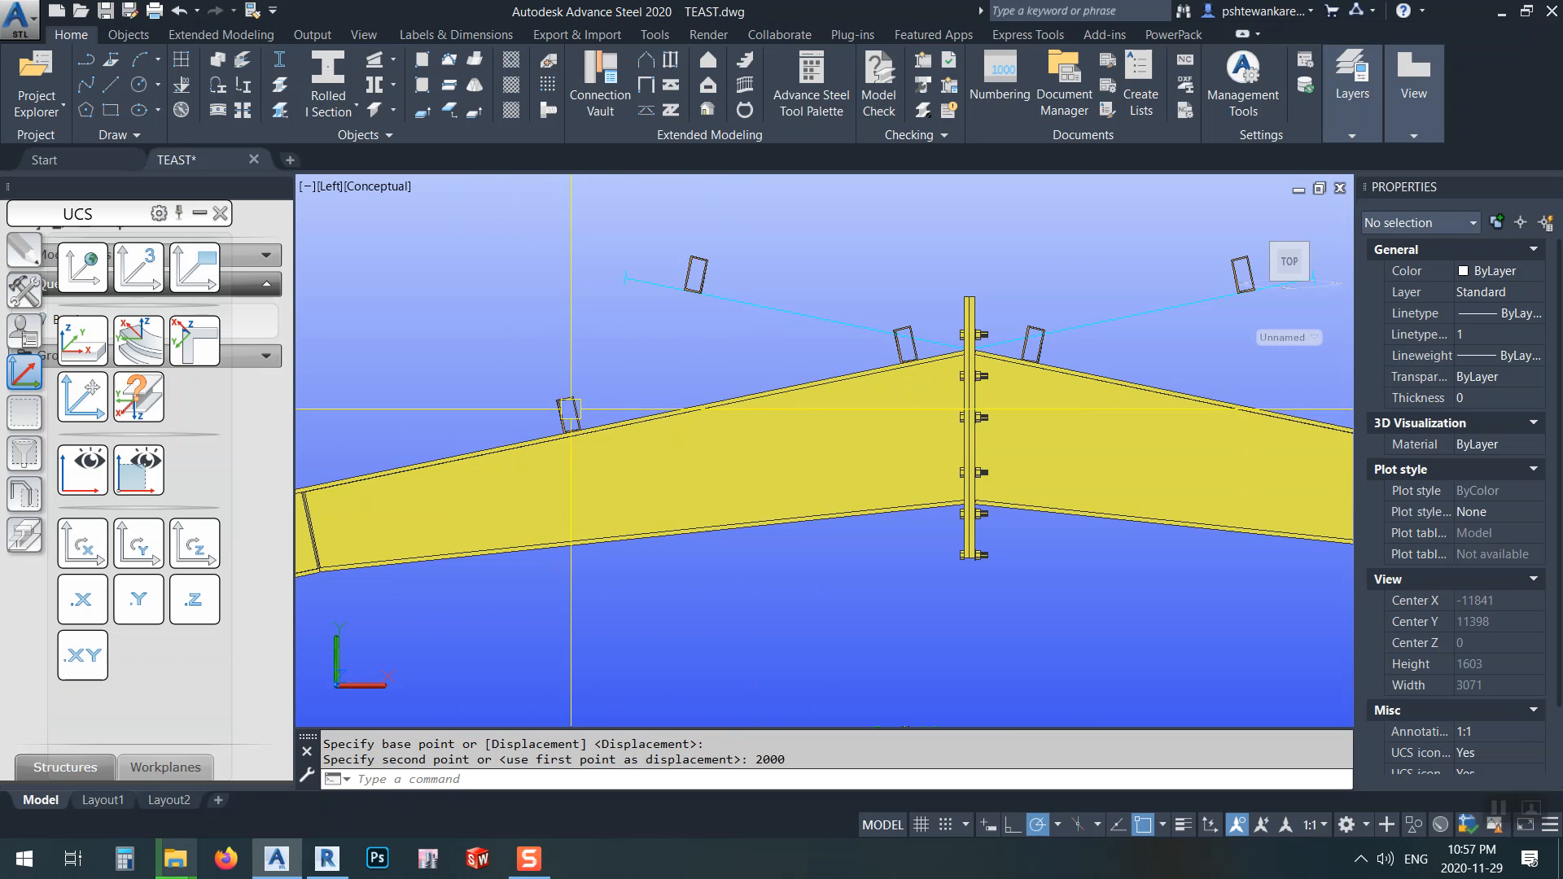
{"action": "scroll", "coordinate": [570, 410], "scroll_direction": "down", "scroll_amount": 3}
{"action": "scroll", "coordinate": [942, 336], "scroll_direction": "up", "scroll_amount": 2}
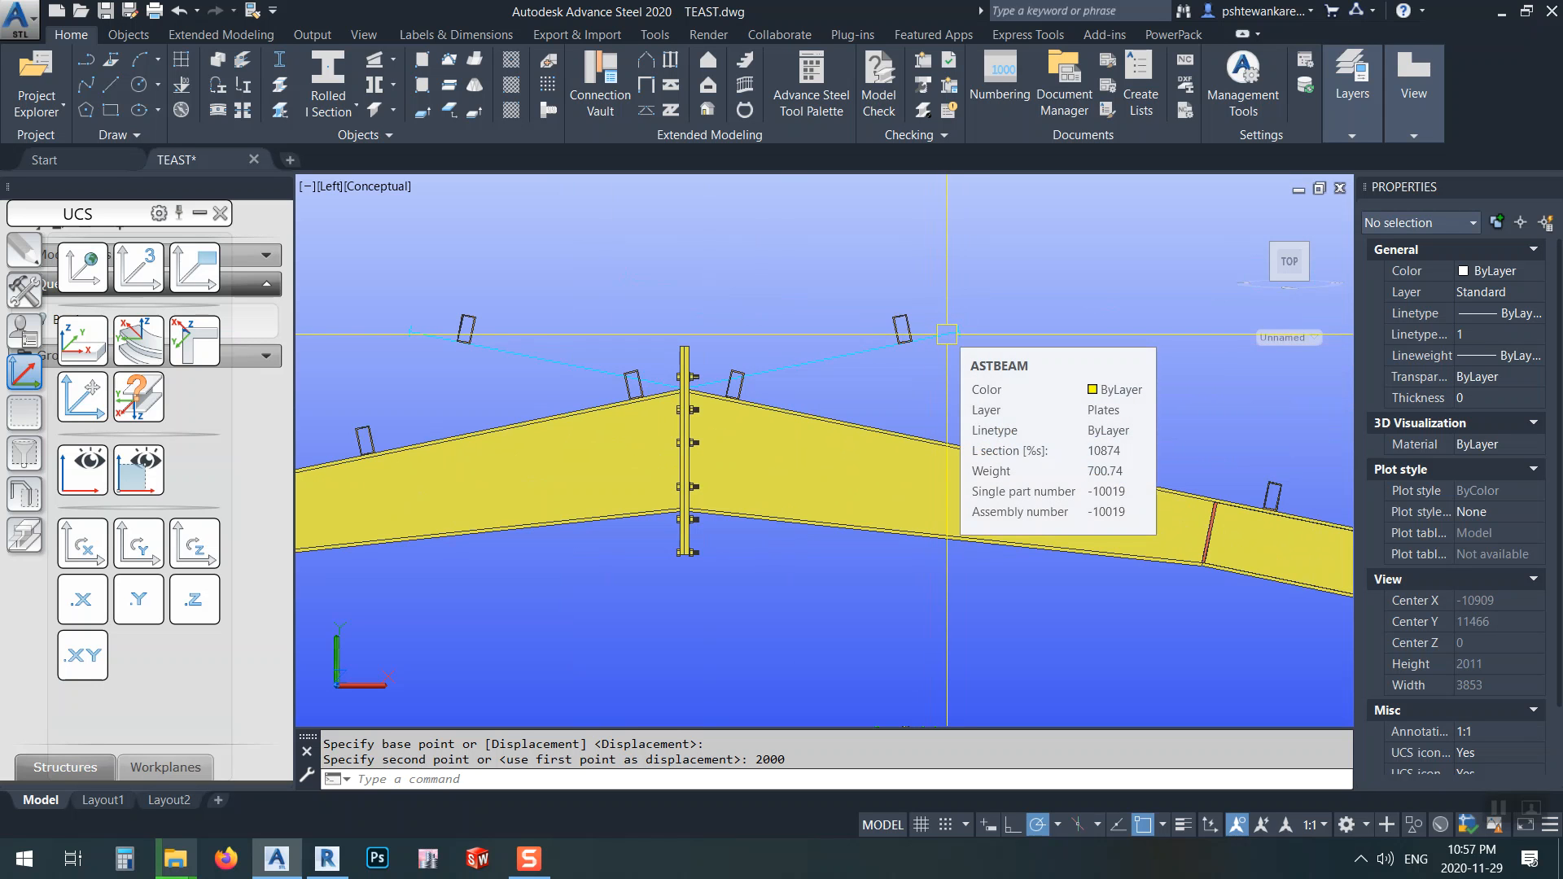
{"action": "scroll", "coordinate": [743, 444], "scroll_direction": "up", "scroll_amount": 1}
{"action": "middle_click_drag", "start_coordinate": [744, 443], "coordinate": [775, 309]}
{"action": "scroll", "coordinate": [775, 310], "scroll_direction": "down", "scroll_amount": 2}
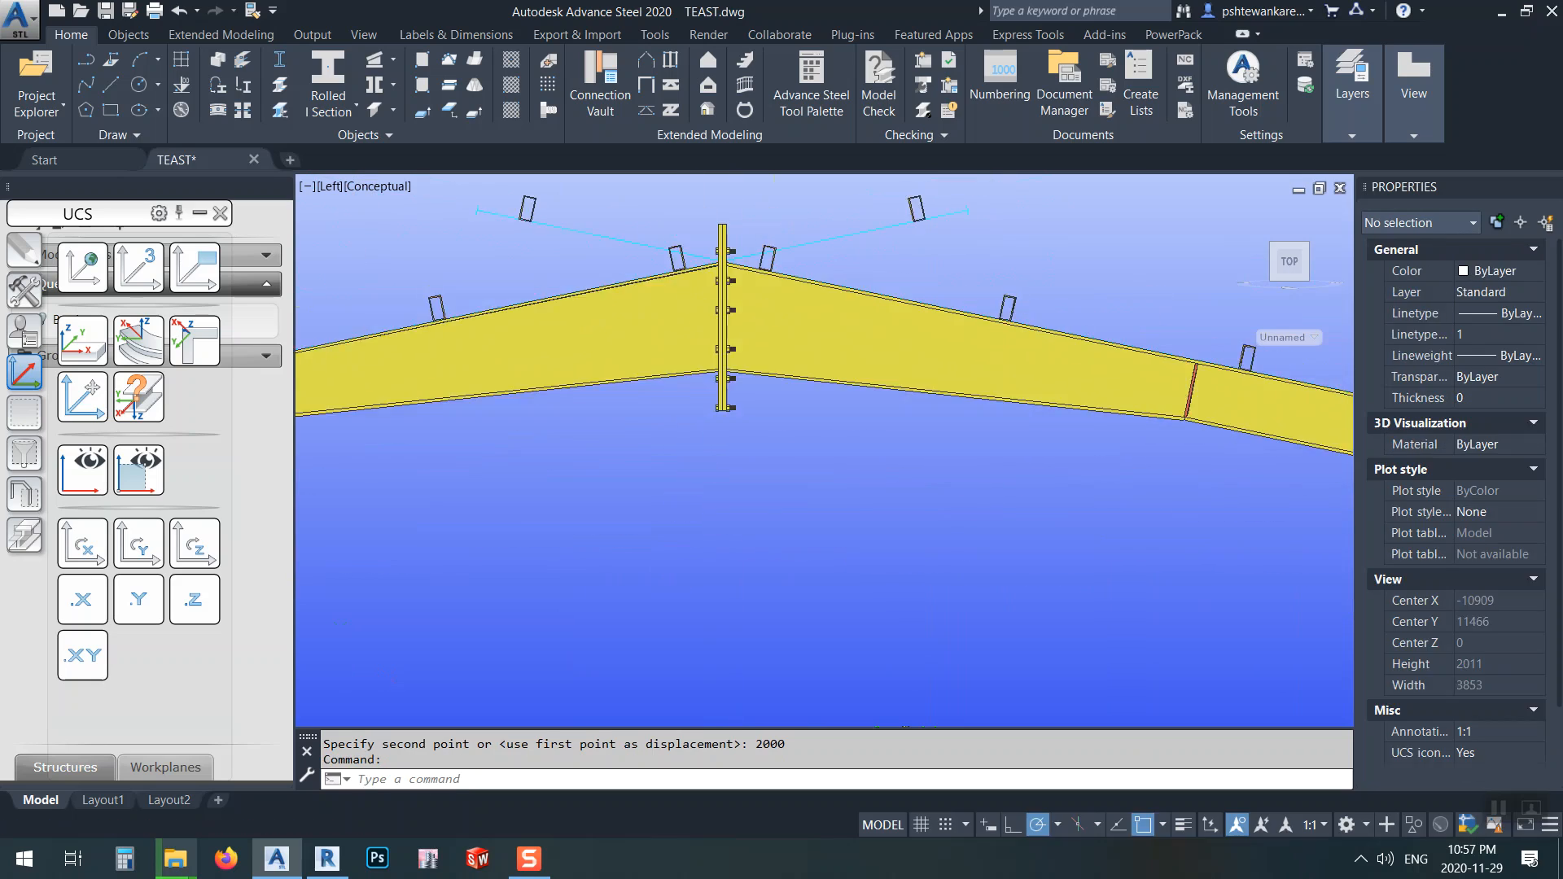
- Examine the bolted ridge end-plate connection and the purlins around it in a 3D view
{"action": "middle_click_drag", "start_coordinate": [762, 366], "coordinate": [792, 357], "text": "shift"}
{"action": "scroll", "coordinate": [1000, 371], "scroll_direction": "up", "scroll_amount": 6}
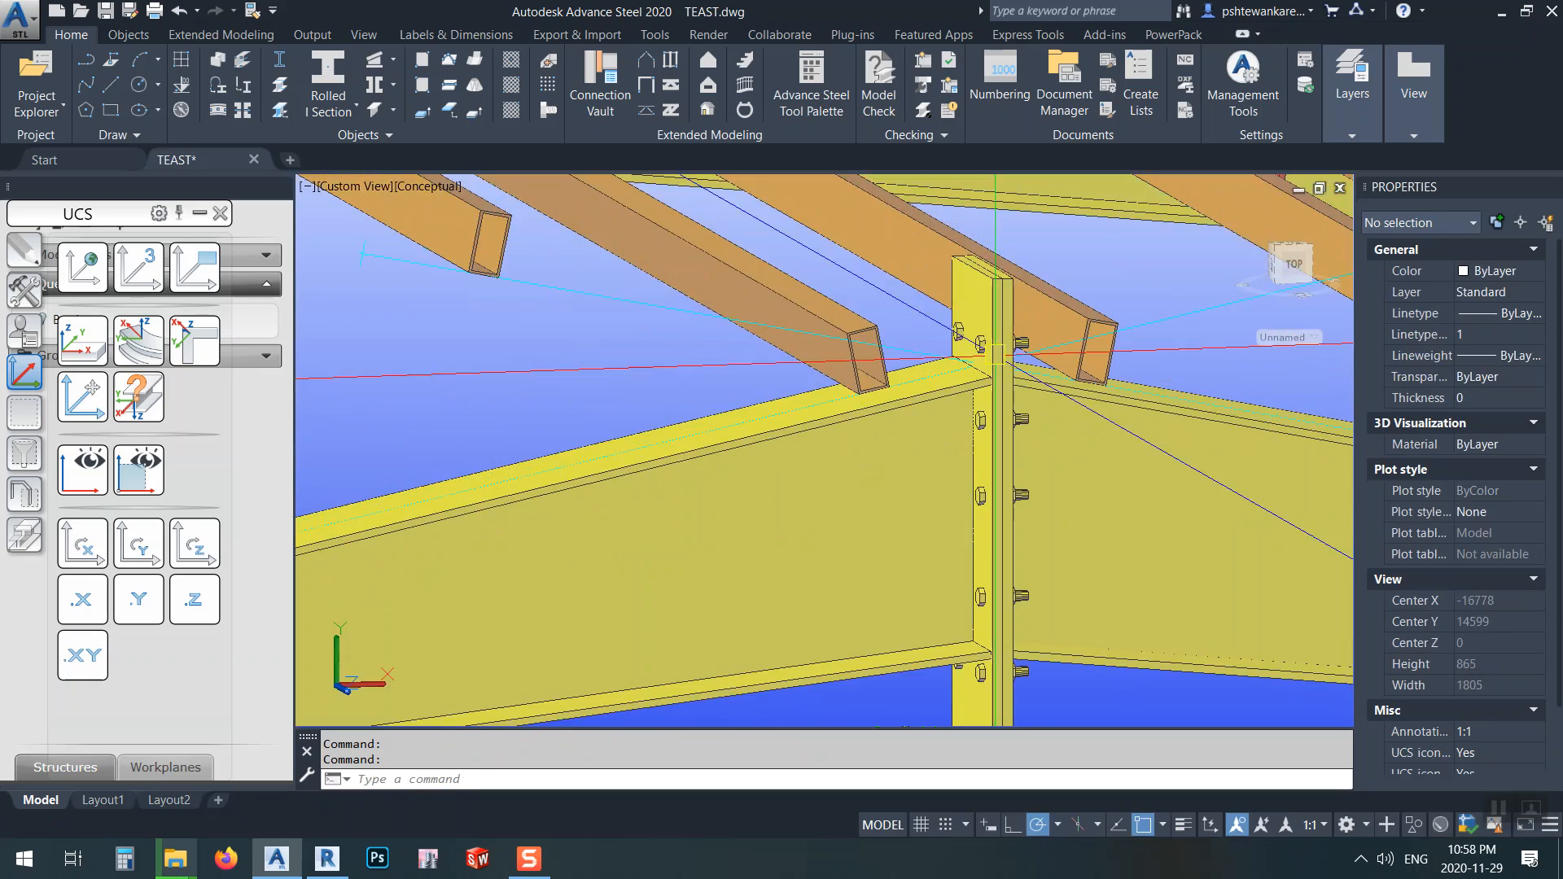
{"action": "middle_click_drag", "start_coordinate": [1000, 370], "coordinate": [965, 316], "text": "shift"}
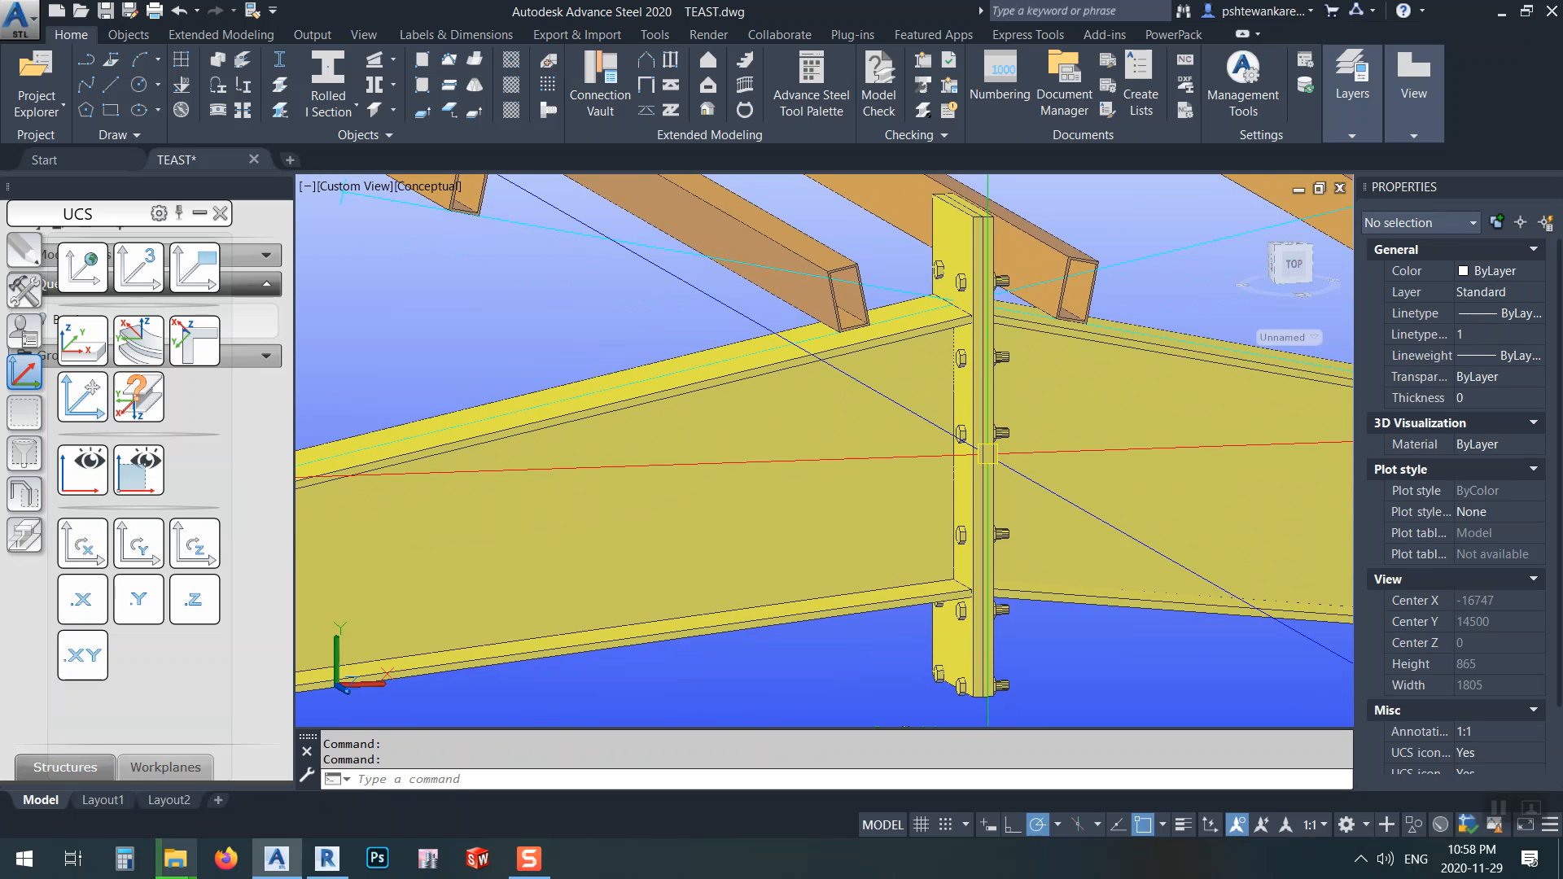
{"action": "scroll", "coordinate": [960, 269], "scroll_direction": "down", "scroll_amount": 7}
{"action": "scroll", "coordinate": [960, 270], "scroll_direction": "up", "scroll_amount": 8}
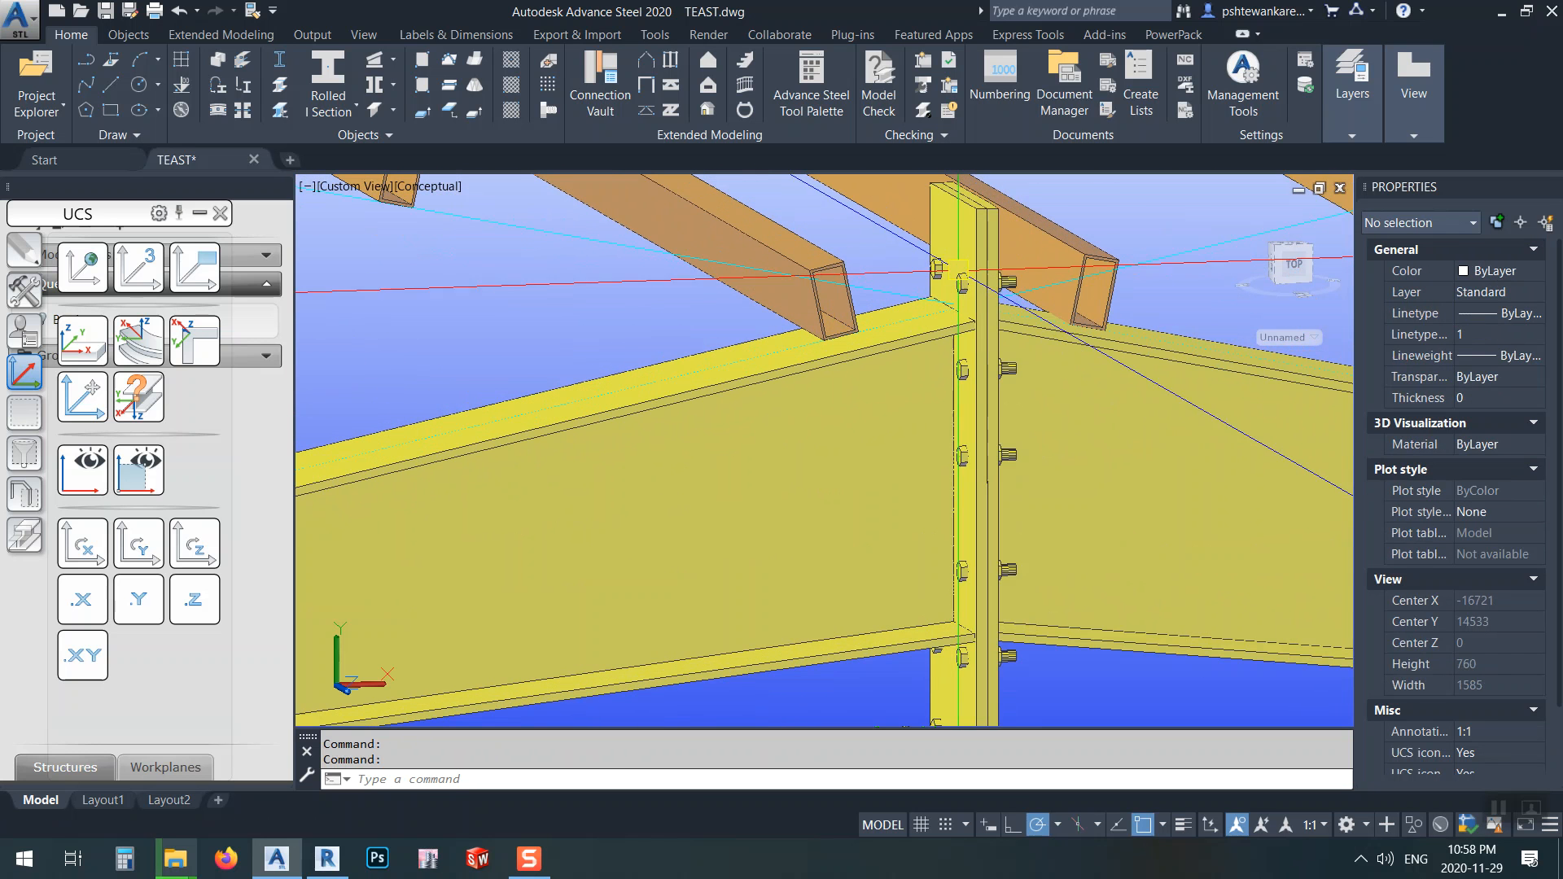
{"action": "scroll", "coordinate": [988, 413], "scroll_direction": "down", "scroll_amount": 4}
{"action": "scroll", "coordinate": [987, 412], "scroll_direction": "up", "scroll_amount": 3}
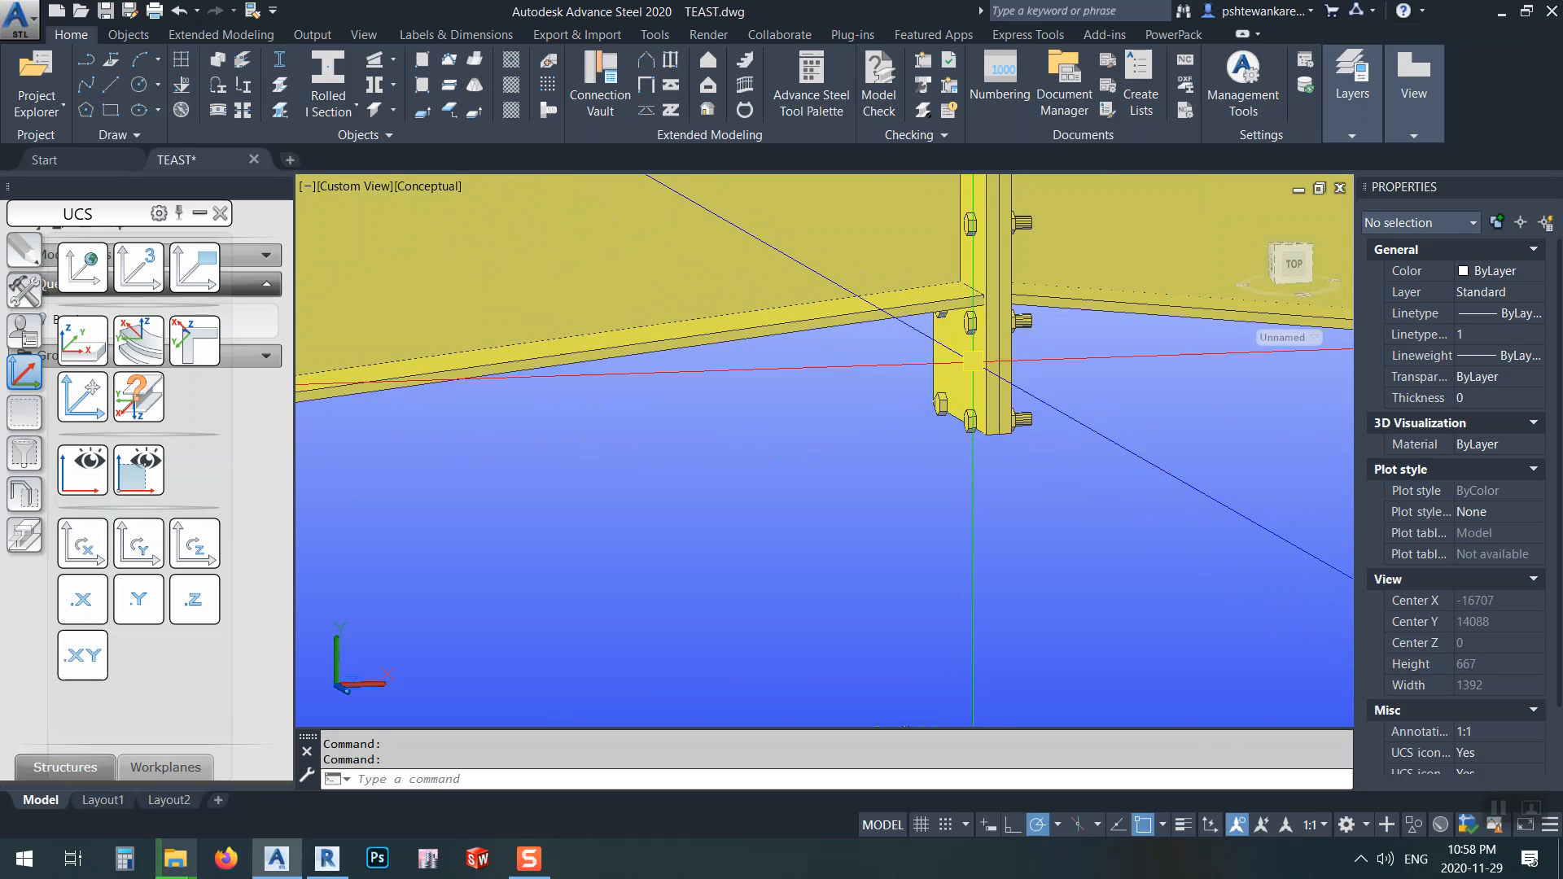
{"action": "middle_click_drag", "start_coordinate": [989, 445], "coordinate": [925, 443], "text": "shift"}
{"action": "scroll", "coordinate": [927, 444], "scroll_direction": "down", "scroll_amount": 3}
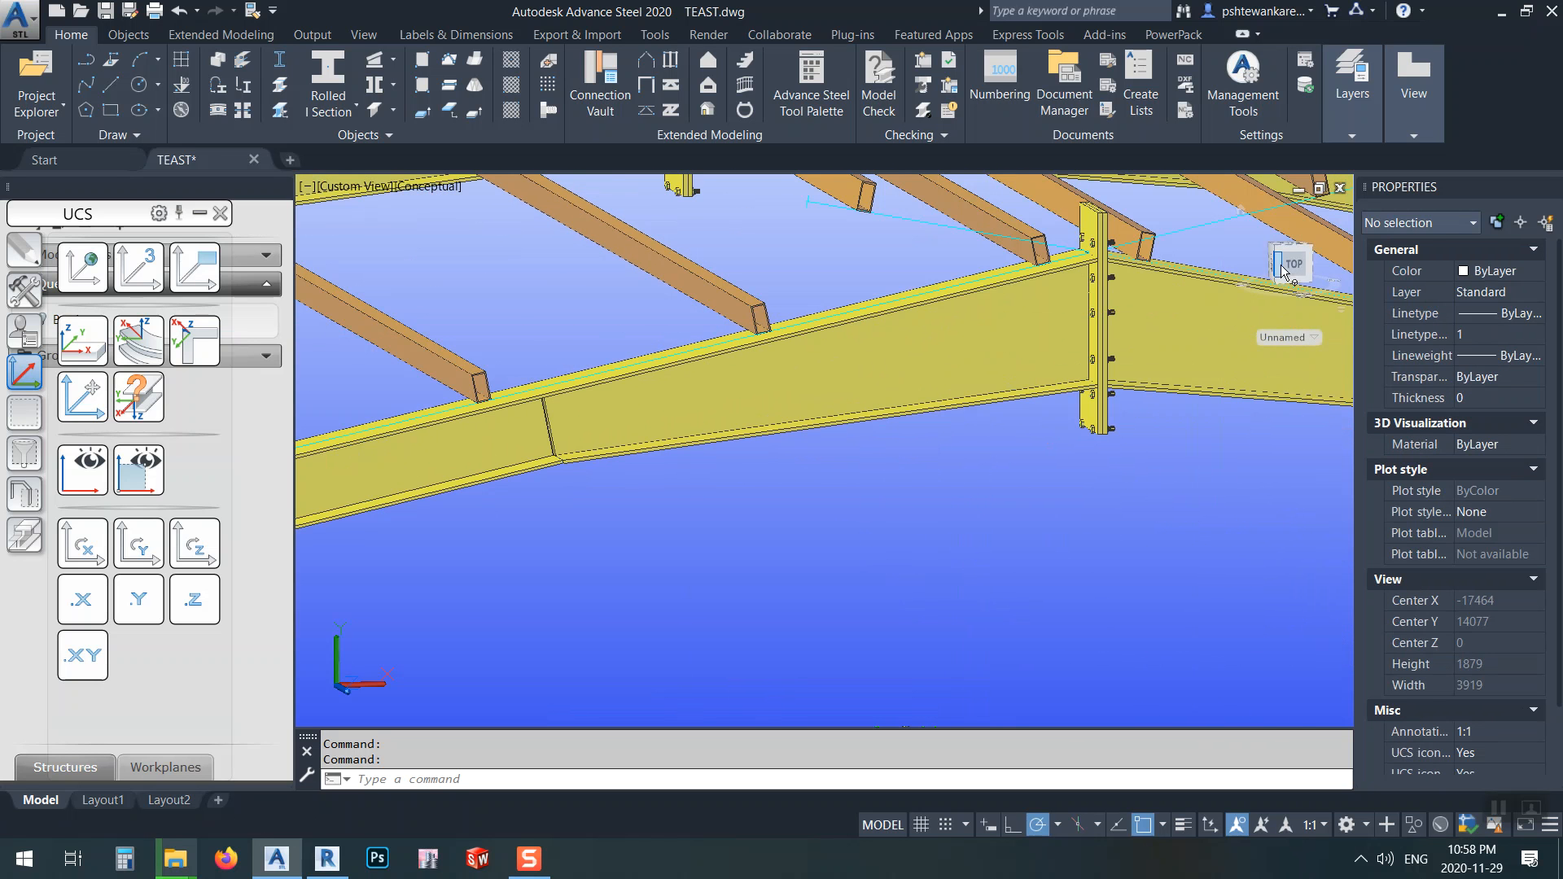
- Return to the Left view and add an aligned dimension along the left ridge haunch's underside, from the splice to the ridge end plate
{"action": "left_click", "coordinate": [1282, 268]}
{"action": "scroll", "coordinate": [827, 394], "scroll_direction": "up", "scroll_amount": 10}
{"action": "middle_click_drag", "start_coordinate": [649, 408], "coordinate": [660, 460]}
{"action": "scroll", "coordinate": [596, 461], "scroll_direction": "down", "scroll_amount": 2}
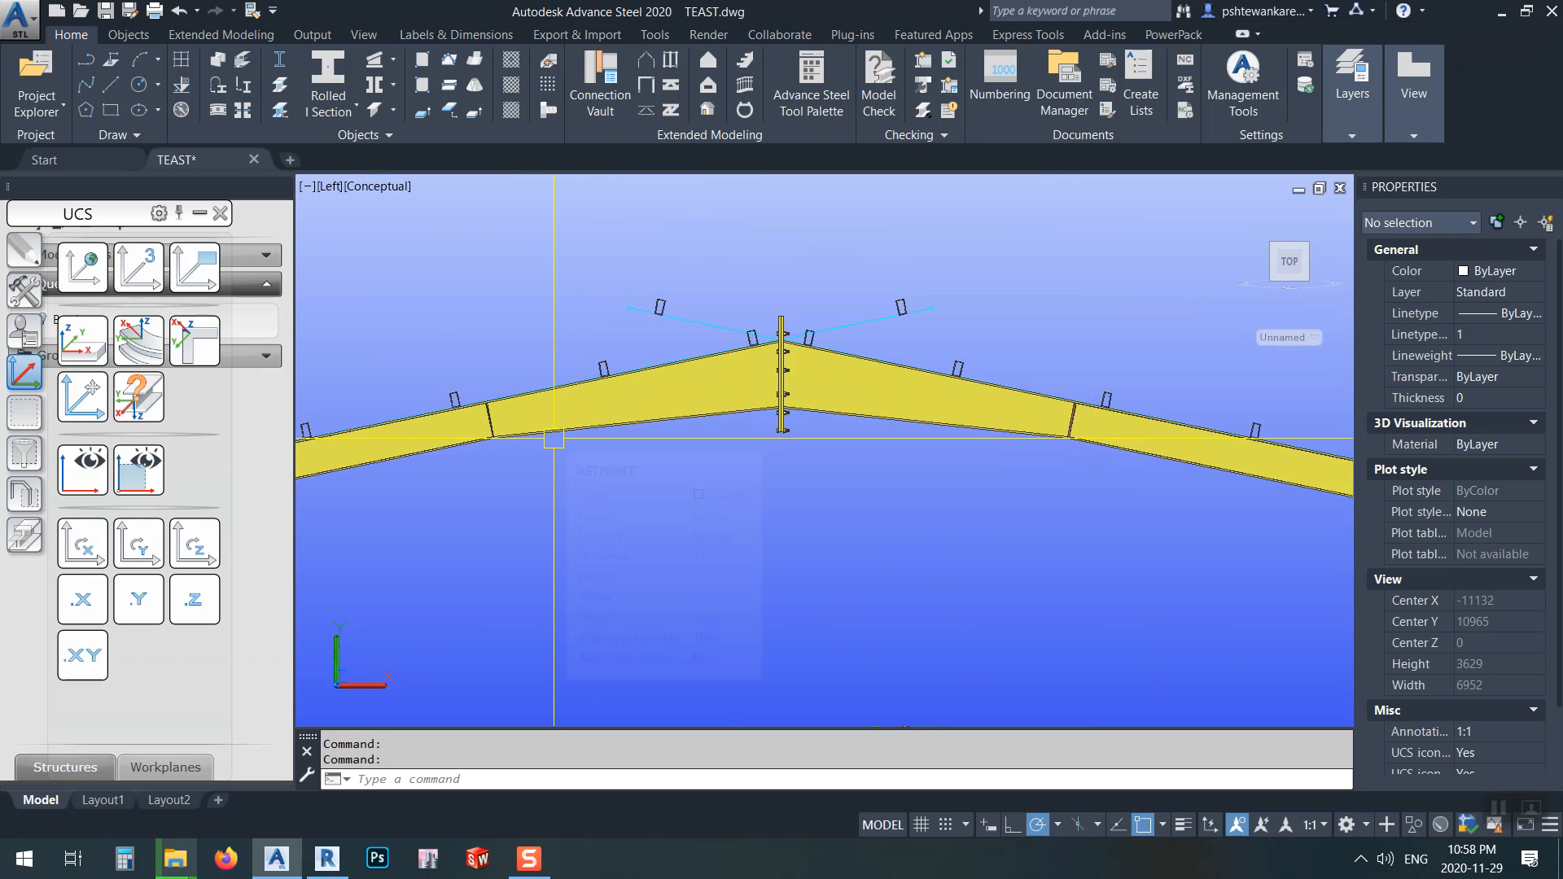
{"action": "mouse_move", "coordinate": [553, 440]}
{"action": "scroll", "coordinate": [554, 439], "scroll_direction": "up", "scroll_amount": 3}
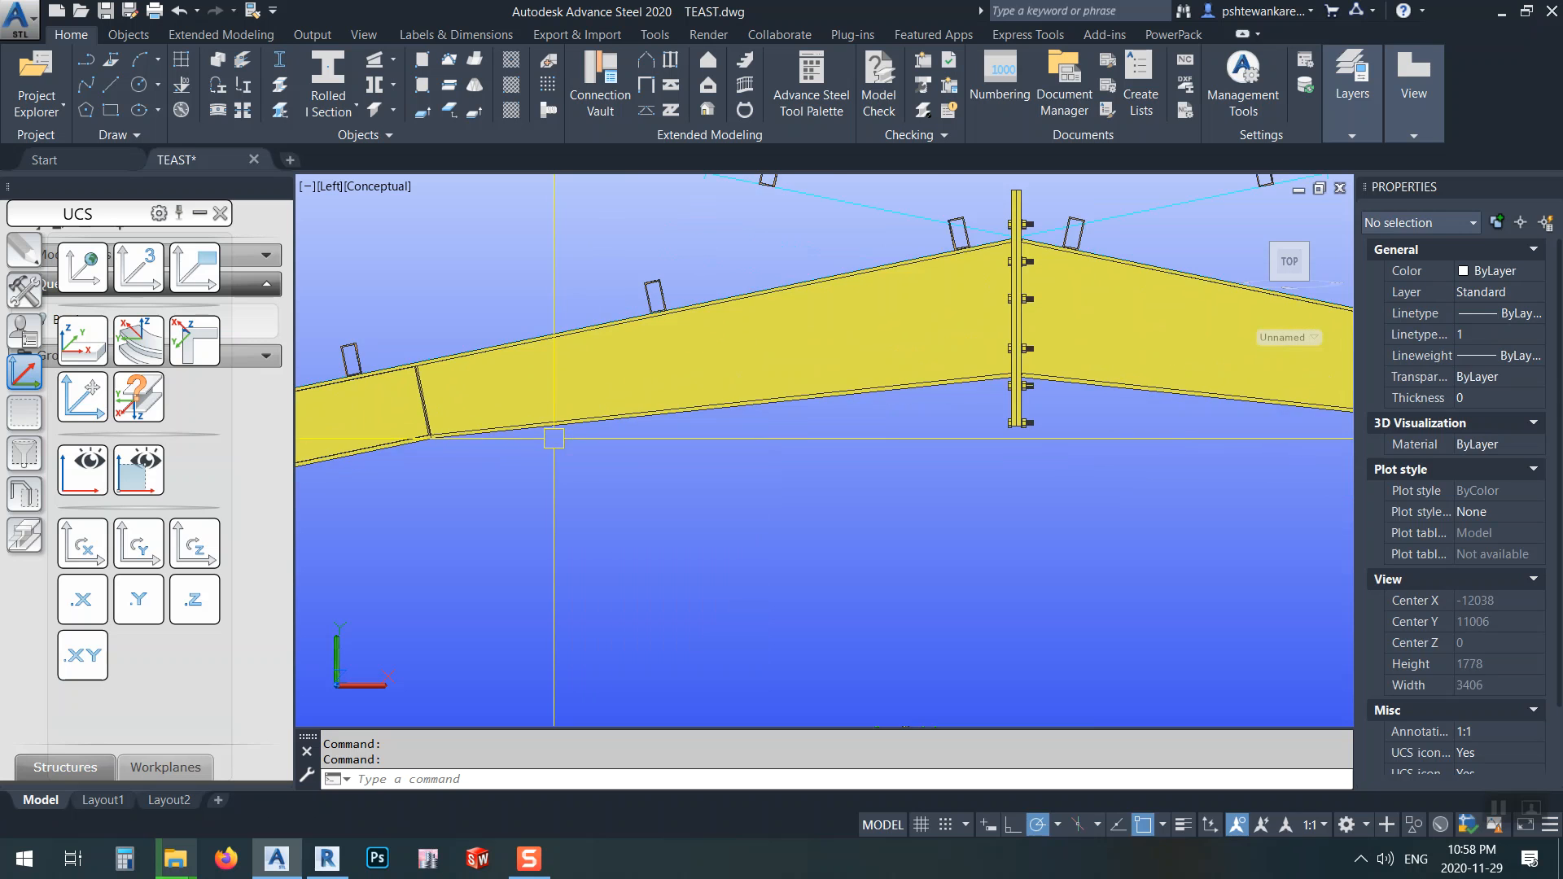
{"action": "type", "text": "l"}
{"action": "key", "text": "Return"}
{"action": "left_click", "coordinate": [470, 482]}
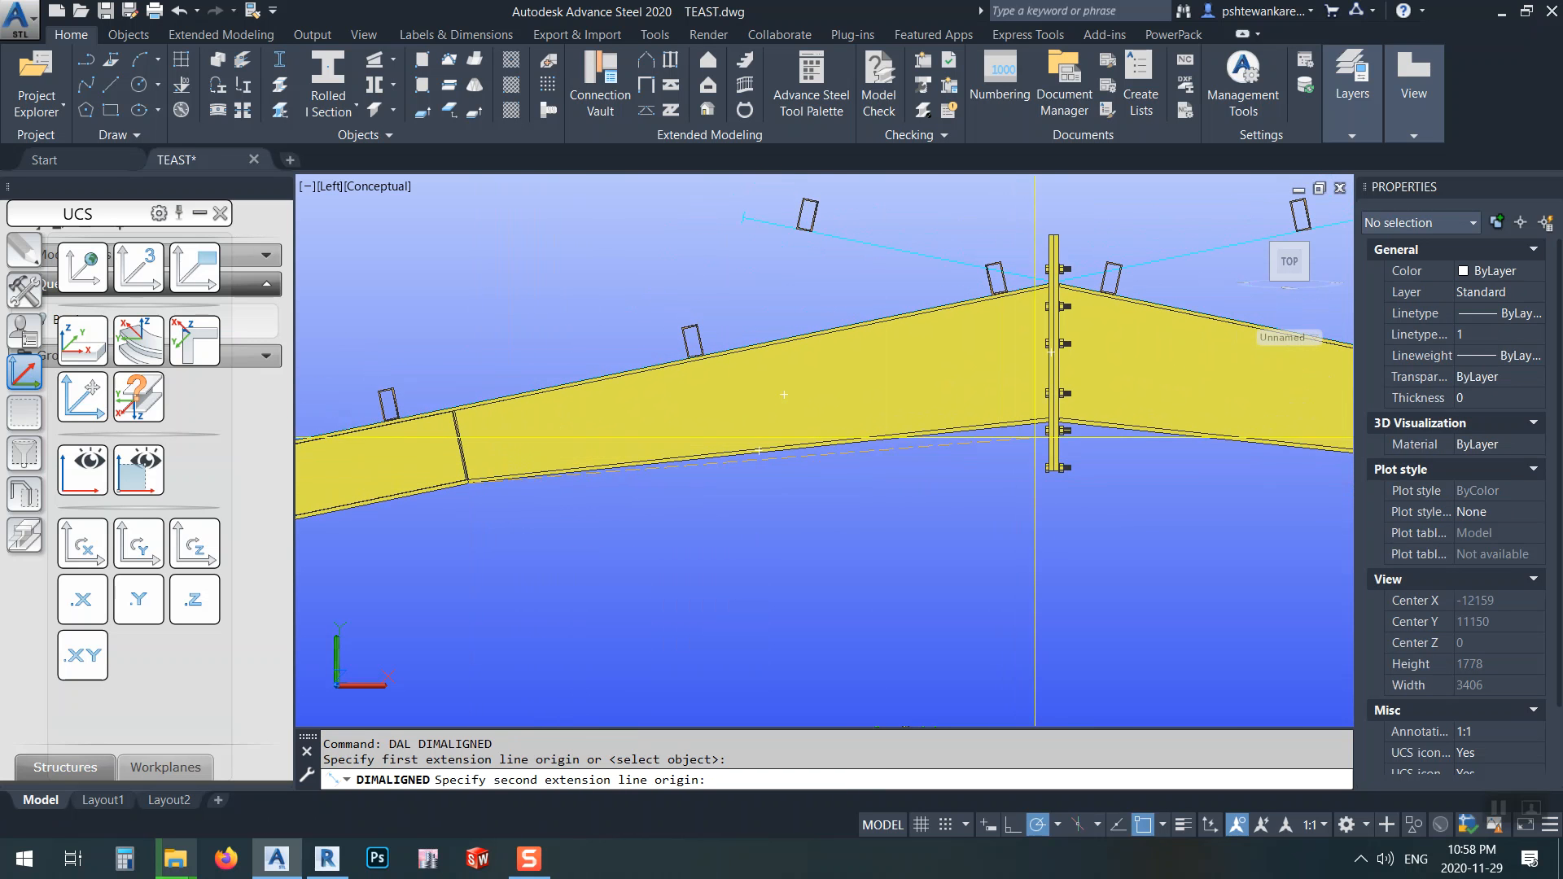
{"action": "scroll", "coordinate": [1050, 422], "scroll_direction": "up", "scroll_amount": 8}
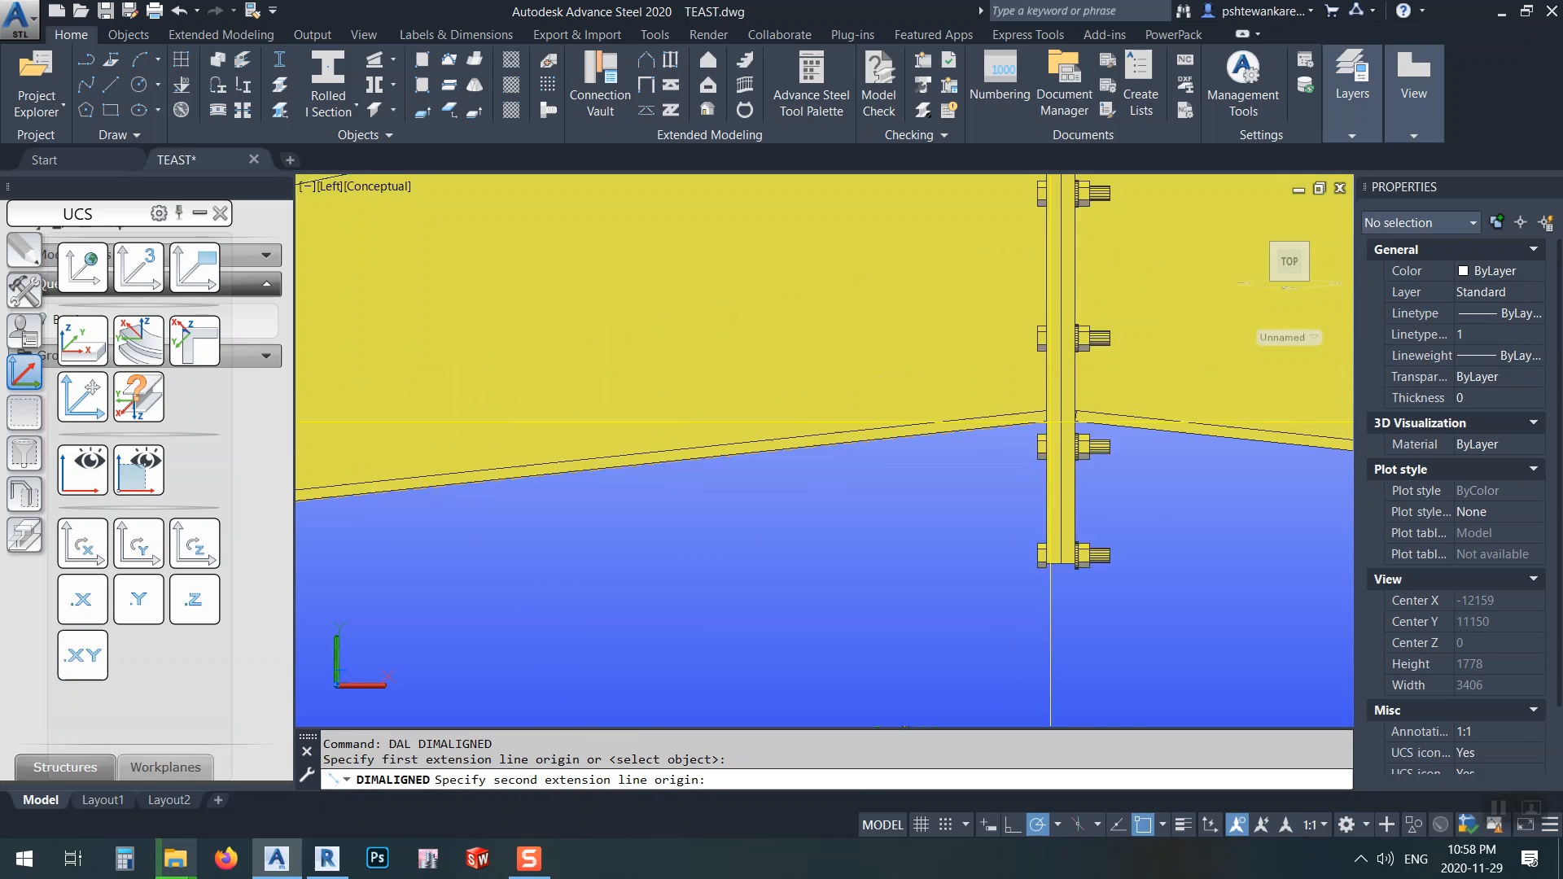
{"action": "left_click", "coordinate": [1043, 422]}
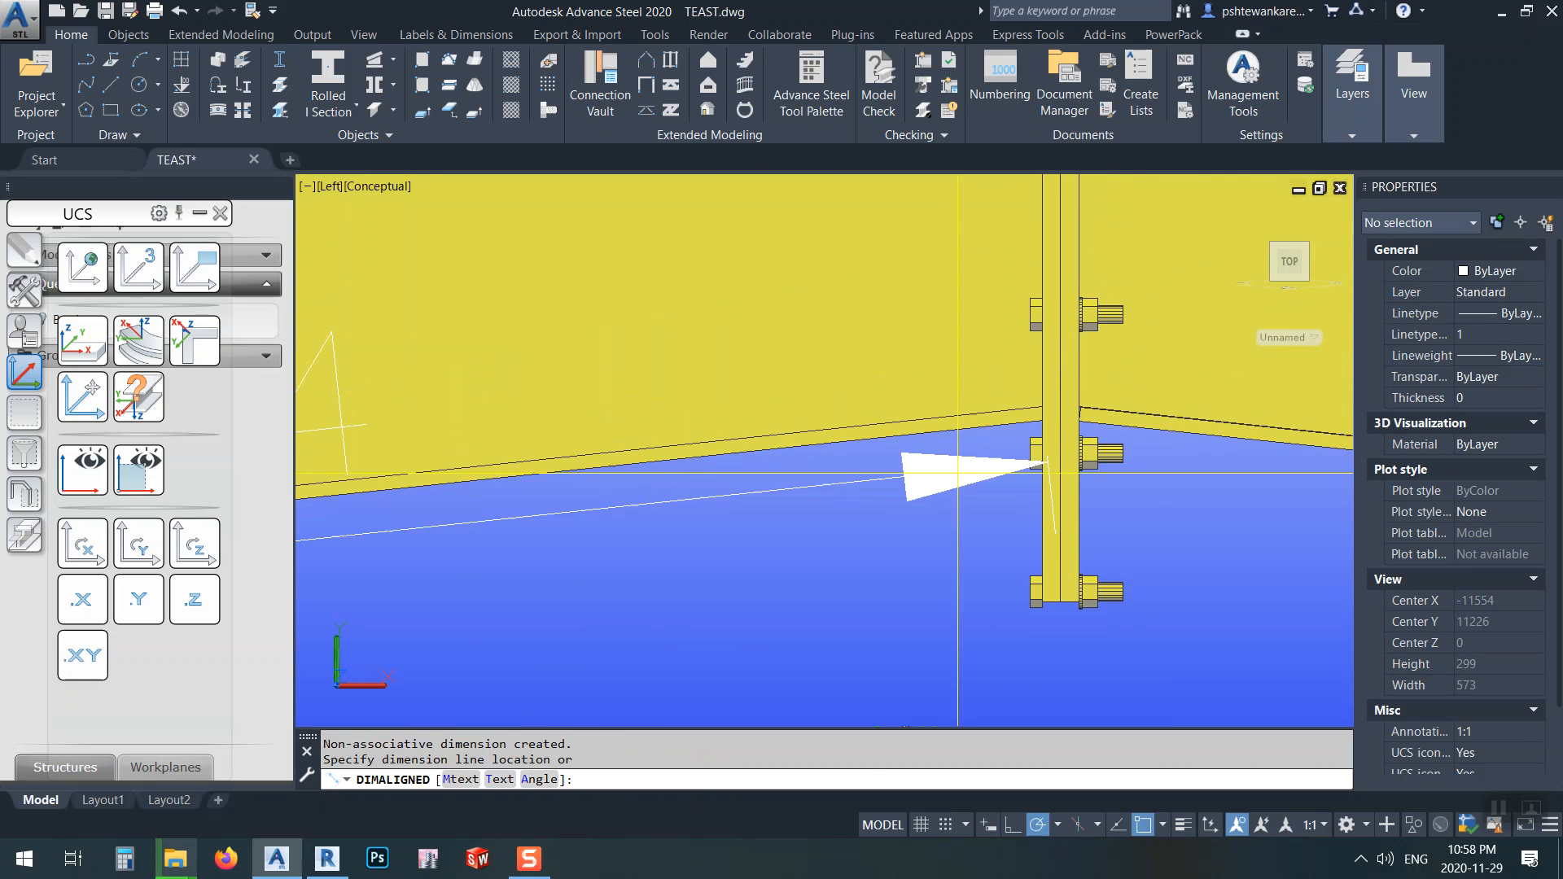
{"action": "scroll", "coordinate": [904, 496], "scroll_direction": "down", "scroll_amount": 10}
{"action": "left_click", "coordinate": [727, 576]}
{"action": "middle_click_drag", "start_coordinate": [727, 576], "coordinate": [749, 500]}
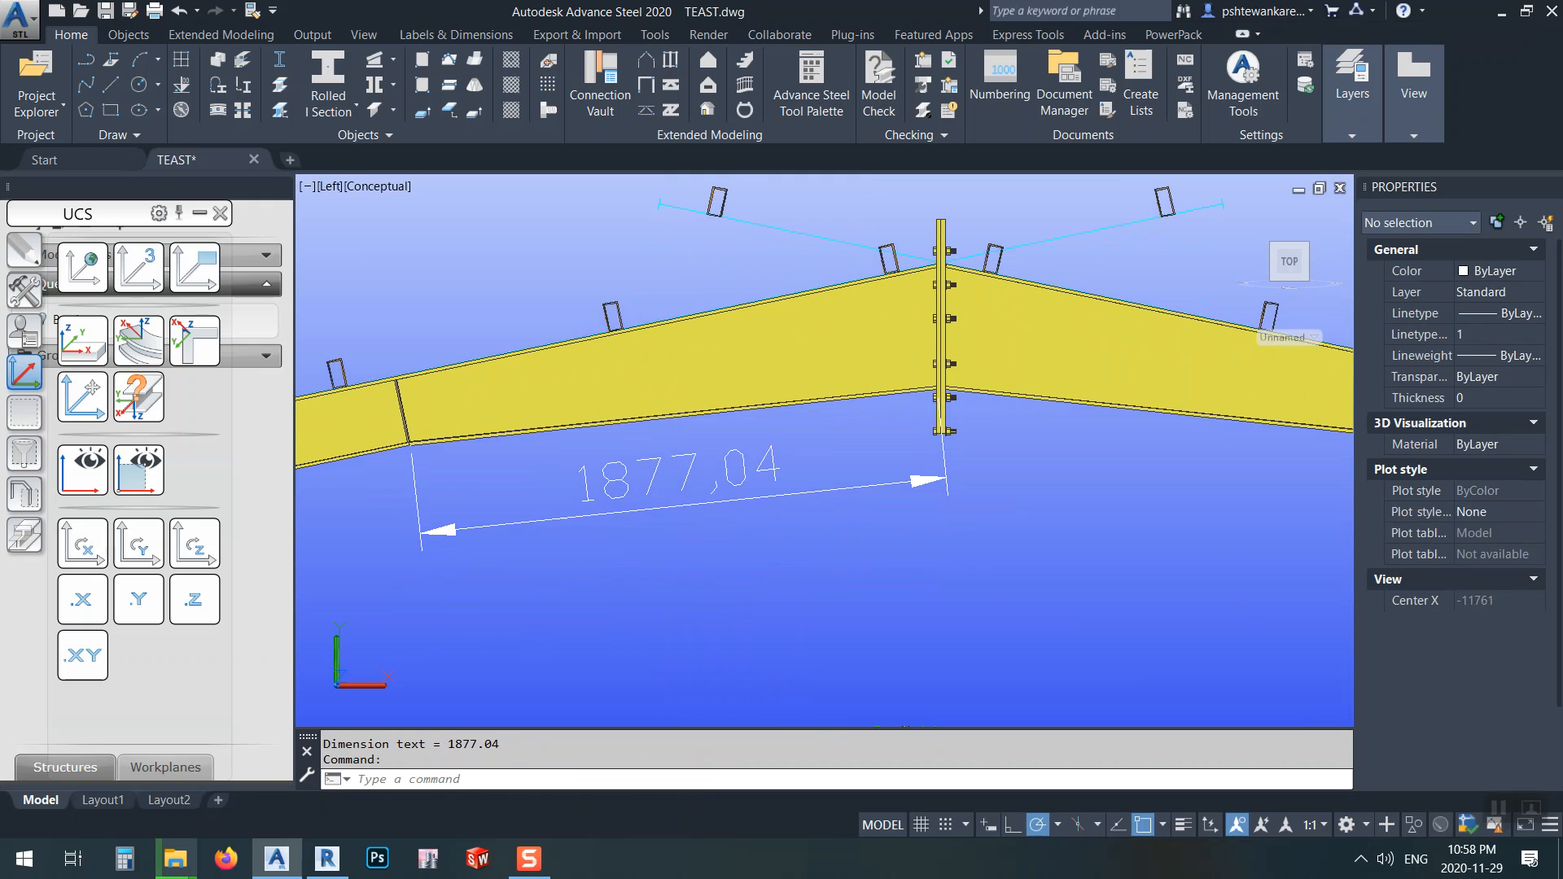
- Erase the aligned dimension below the left ridge haunch
{"action": "left_click", "coordinate": [619, 514]}
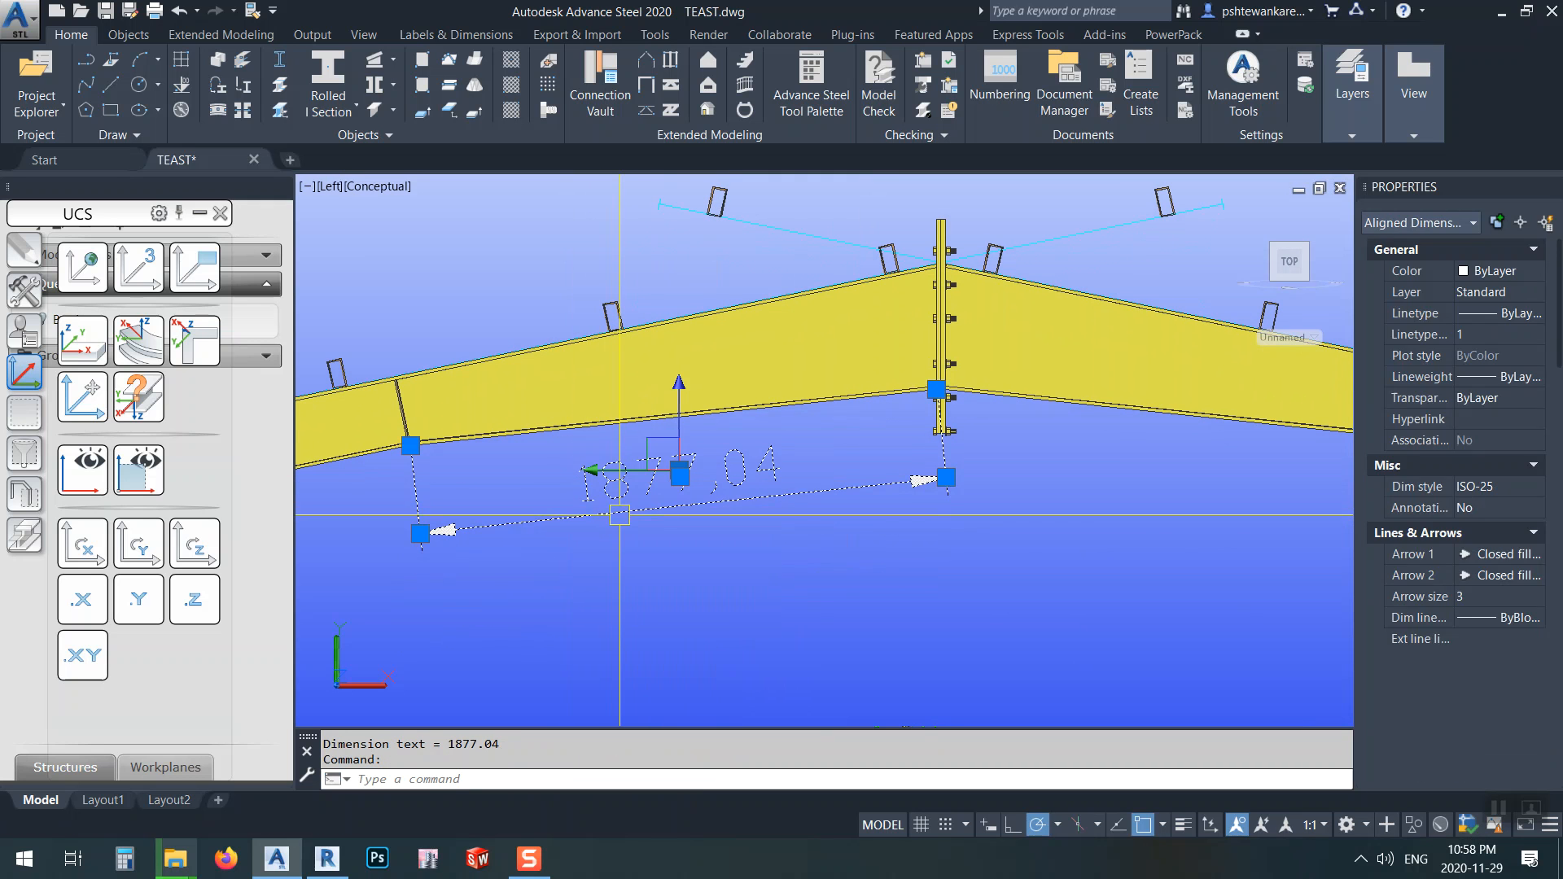
{"action": "type", "text": "e"}
{"action": "key", "text": "Return"}
- Add an aligned dimension across the frame's span between the midpoints of the left and right column base plates
{"action": "scroll", "coordinate": [750, 488], "scroll_direction": "down", "scroll_amount": 8}
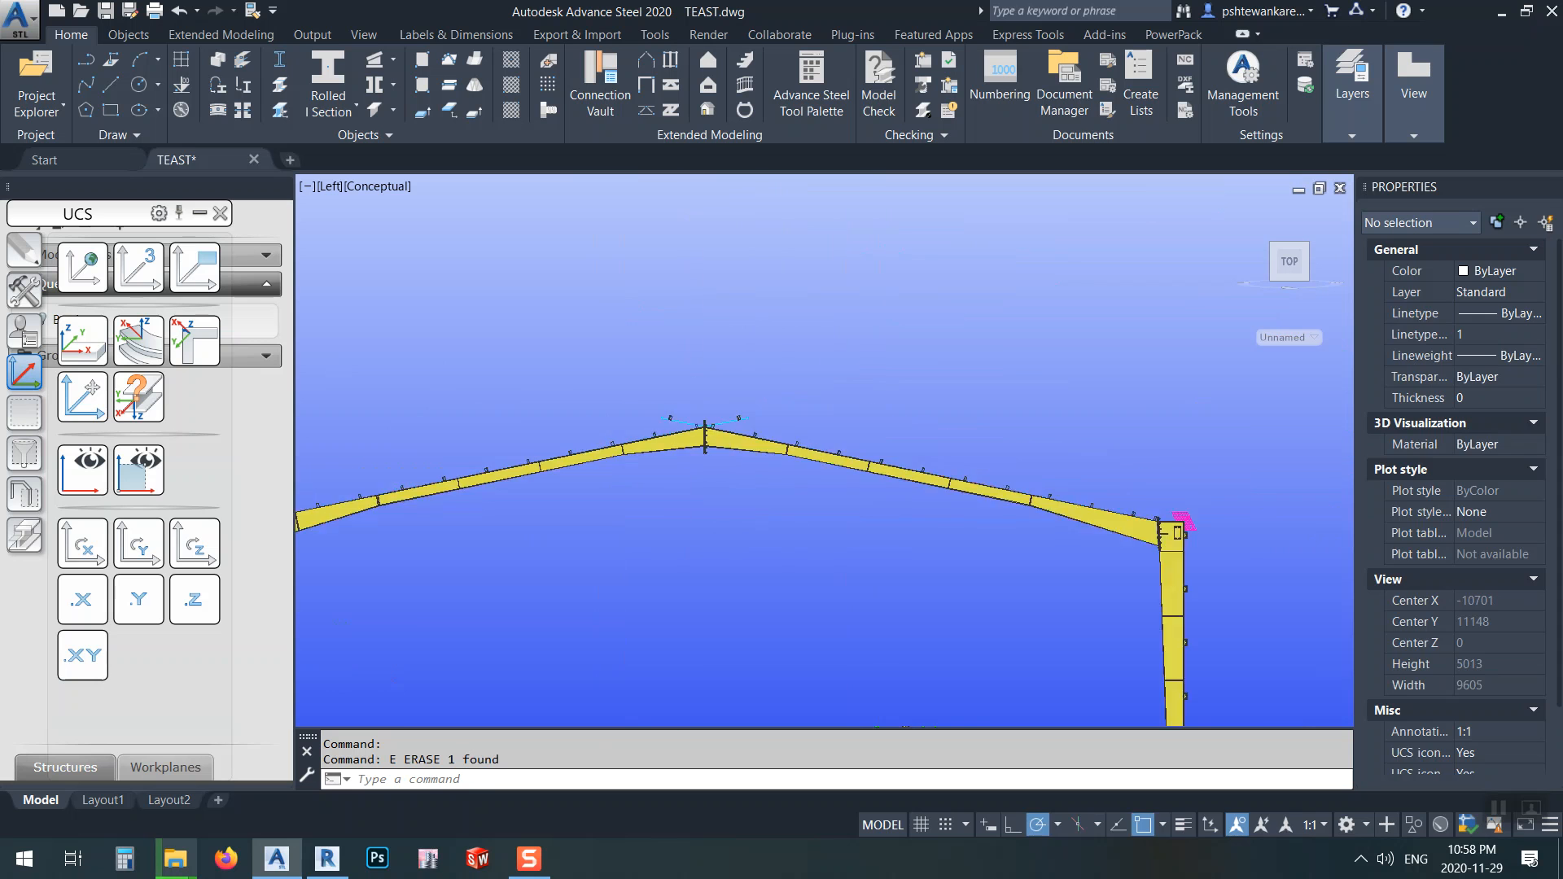
{"action": "middle_click_drag", "start_coordinate": [860, 521], "coordinate": [872, 453]}
{"action": "middle_click_drag", "start_coordinate": [855, 511], "coordinate": [888, 463]}
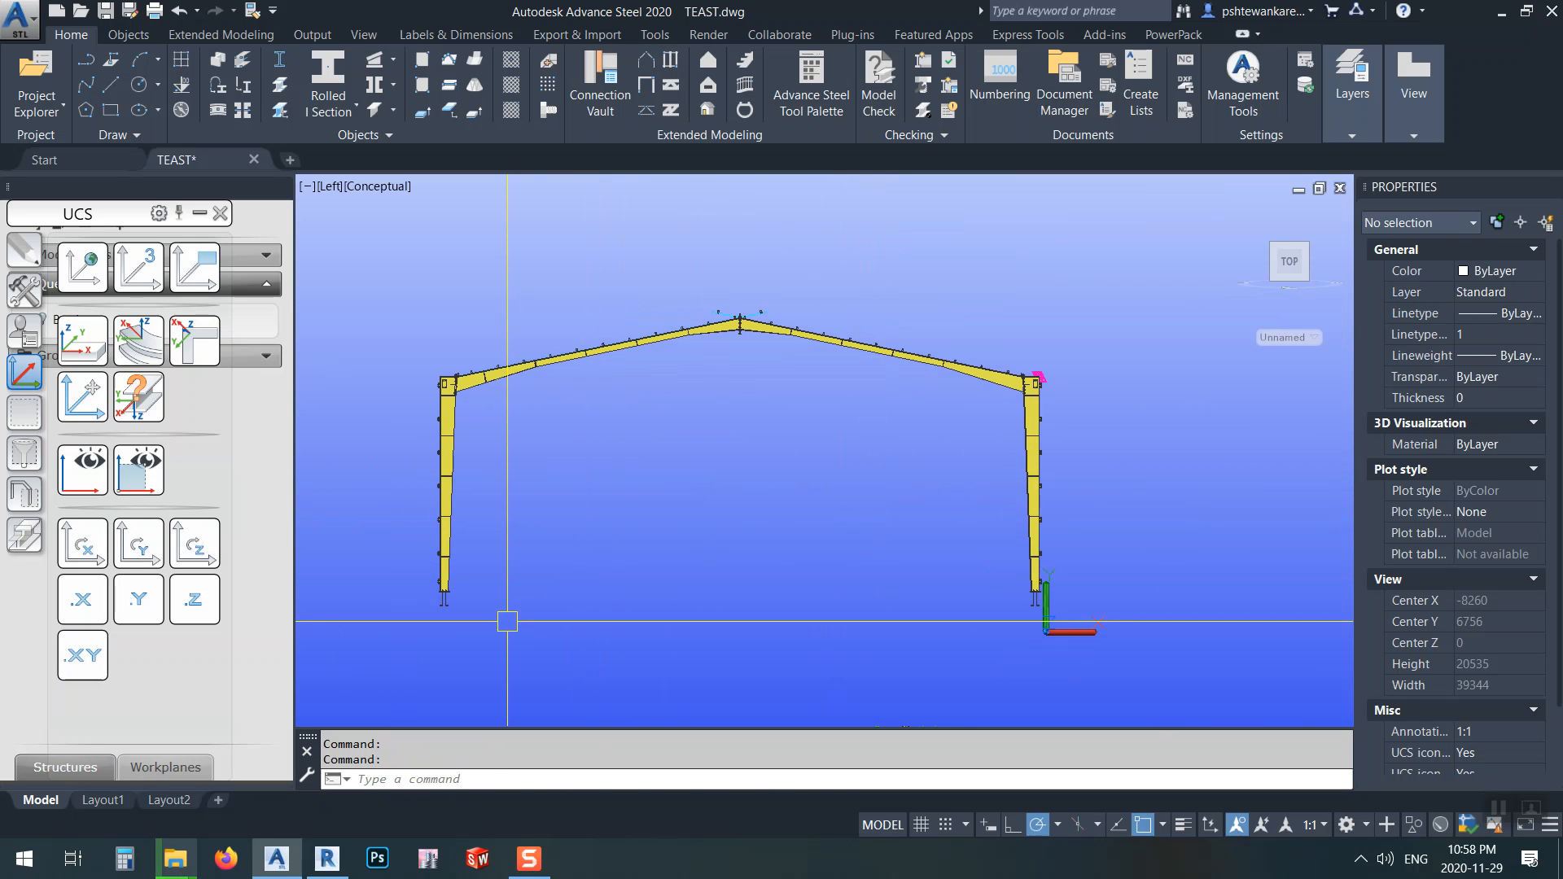
{"action": "scroll", "coordinate": [507, 621], "scroll_direction": "up", "scroll_amount": 12}
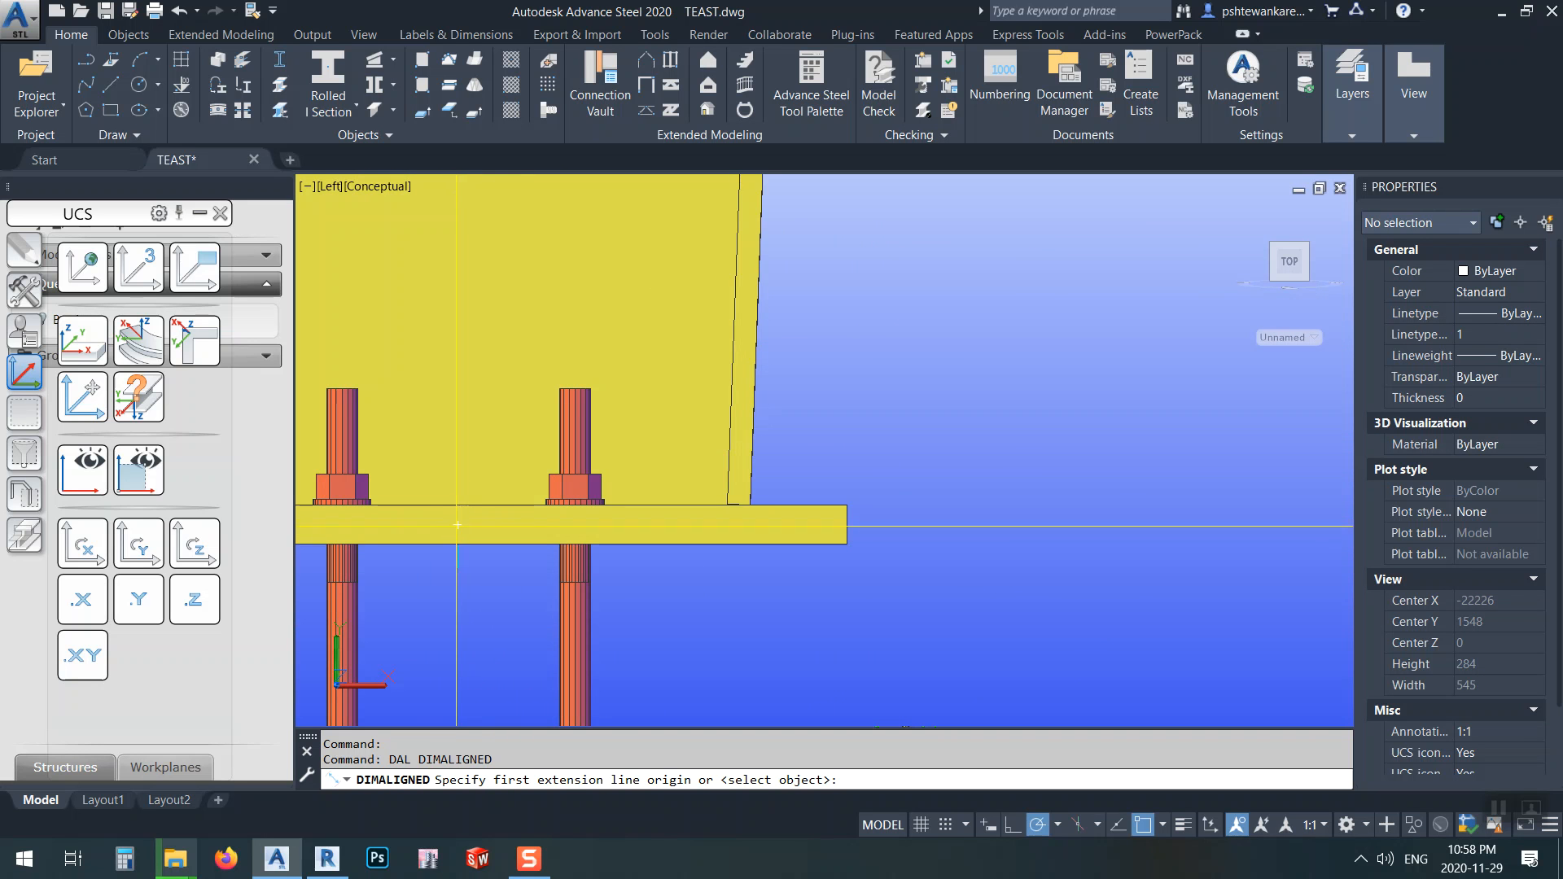
{"action": "left_click", "coordinate": [457, 525]}
{"action": "scroll", "coordinate": [456, 525], "scroll_direction": "down", "scroll_amount": 15}
{"action": "scroll", "coordinate": [1018, 602], "scroll_direction": "up", "scroll_amount": 5}
{"action": "scroll", "coordinate": [994, 498], "scroll_direction": "up", "scroll_amount": 6}
{"action": "left_click", "coordinate": [855, 421]}
{"action": "scroll", "coordinate": [855, 421], "scroll_direction": "down", "scroll_amount": 10}
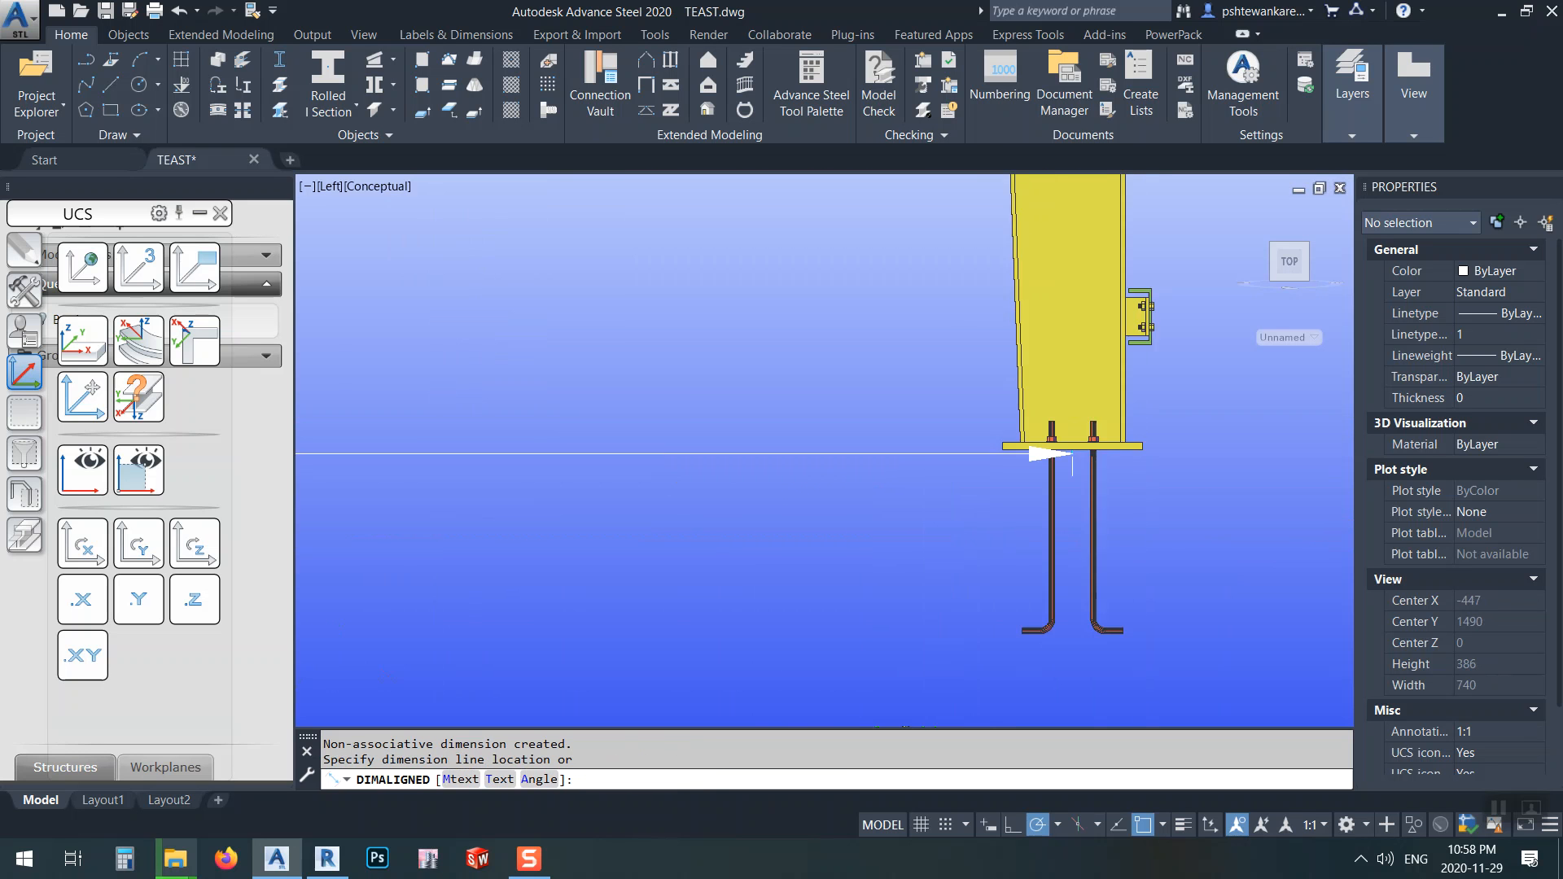
{"action": "scroll", "coordinate": [917, 476], "scroll_direction": "up", "scroll_amount": 2}
{"action": "scroll", "coordinate": [918, 477], "scroll_direction": "down", "scroll_amount": 9}
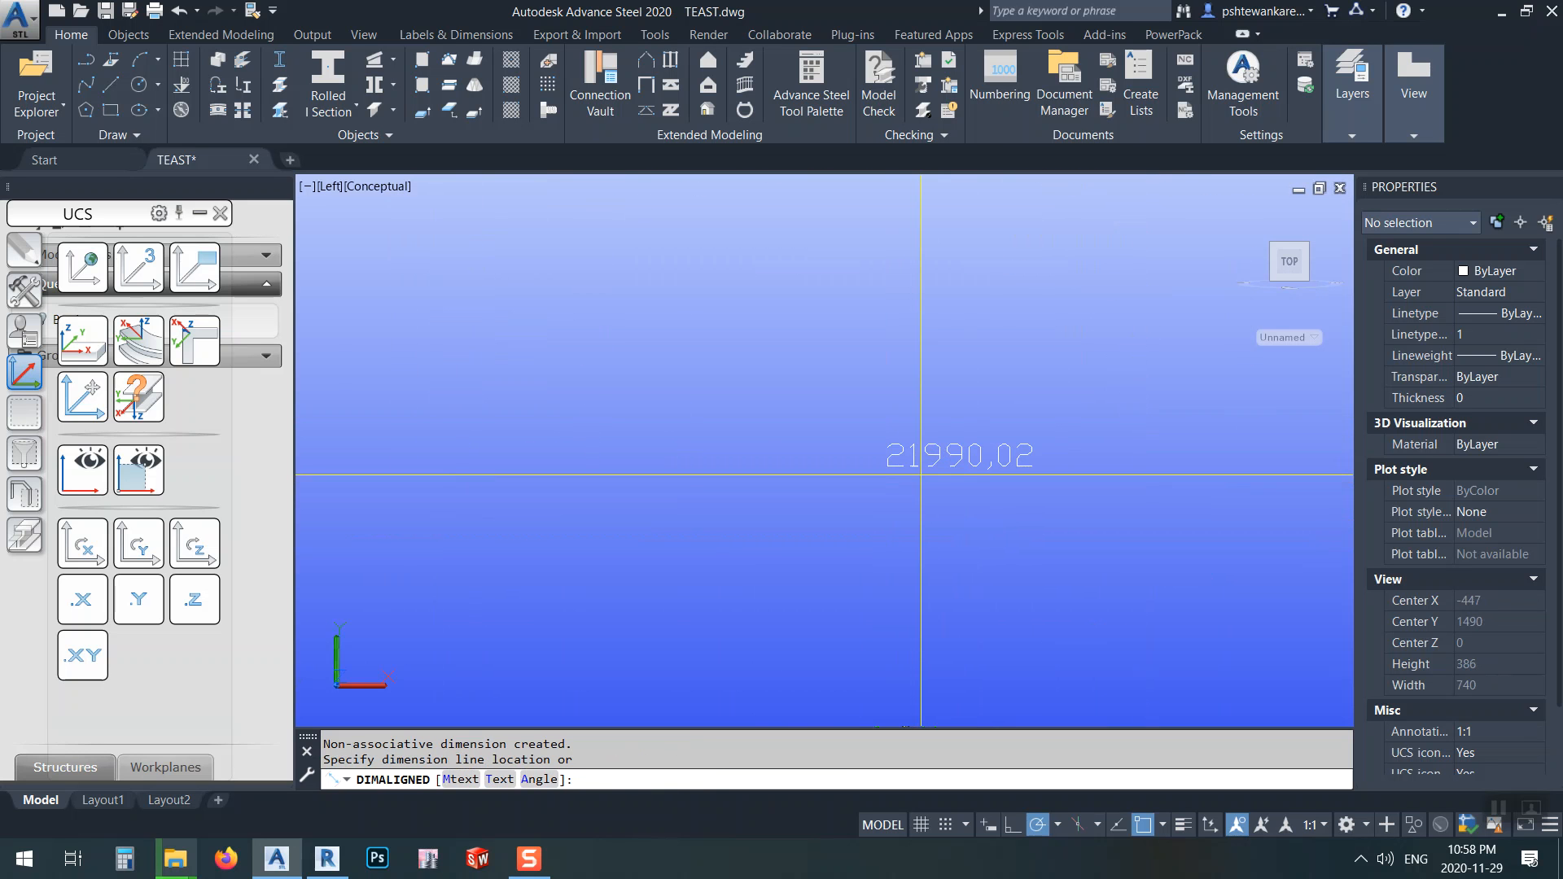
{"action": "left_click", "coordinate": [917, 476]}
- Erase the aligned span dimension between the column base plates
{"action": "left_click", "coordinate": [966, 458]}
{"action": "scroll", "coordinate": [961, 461], "scroll_direction": "down", "scroll_amount": 5}
{"action": "type", "text": "e"}
{"action": "key", "text": "Return"}
- Try moving the frame's right column and adjoining rafter 2000 horizontally toward the centre of the span
{"action": "left_click", "coordinate": [1024, 384]}
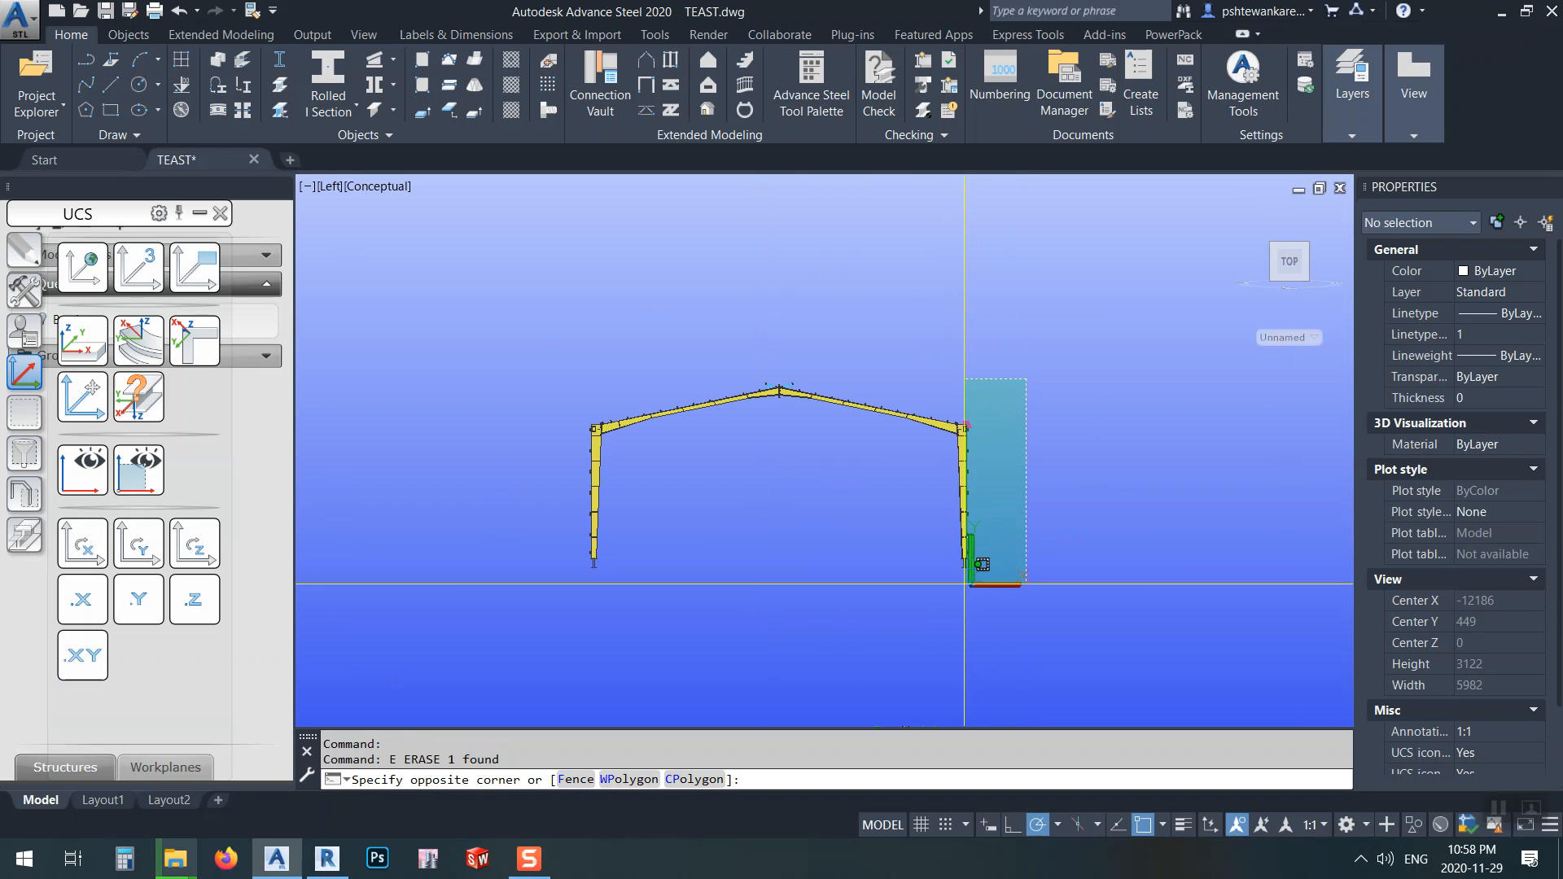
{"action": "left_click", "coordinate": [941, 588]}
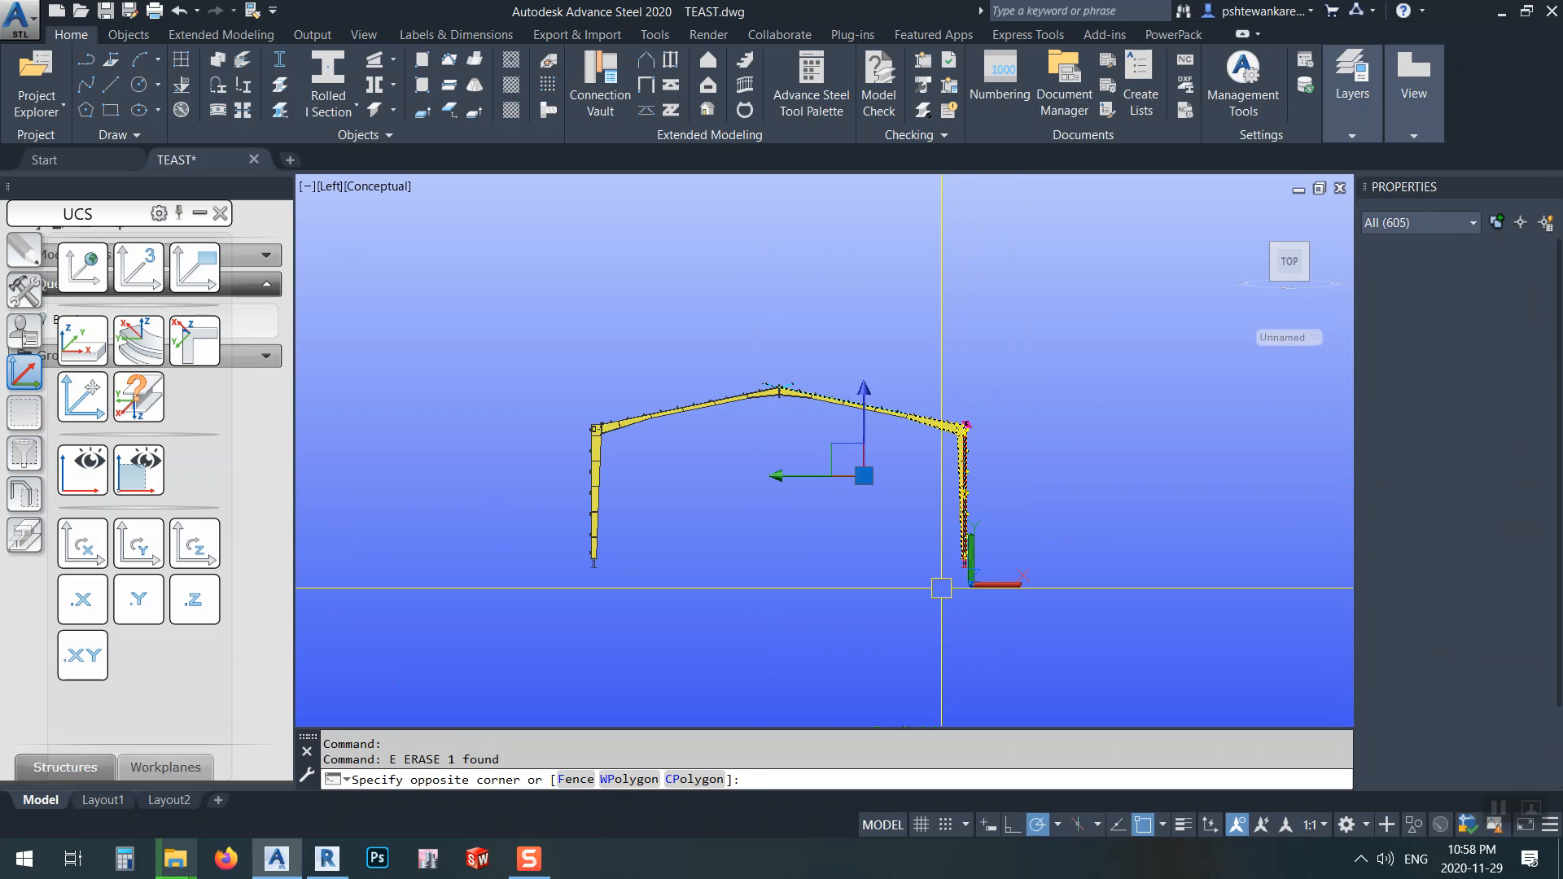
{"action": "type", "text": "m"}
{"action": "key", "text": "Return"}
{"action": "left_click", "coordinate": [897, 578]}
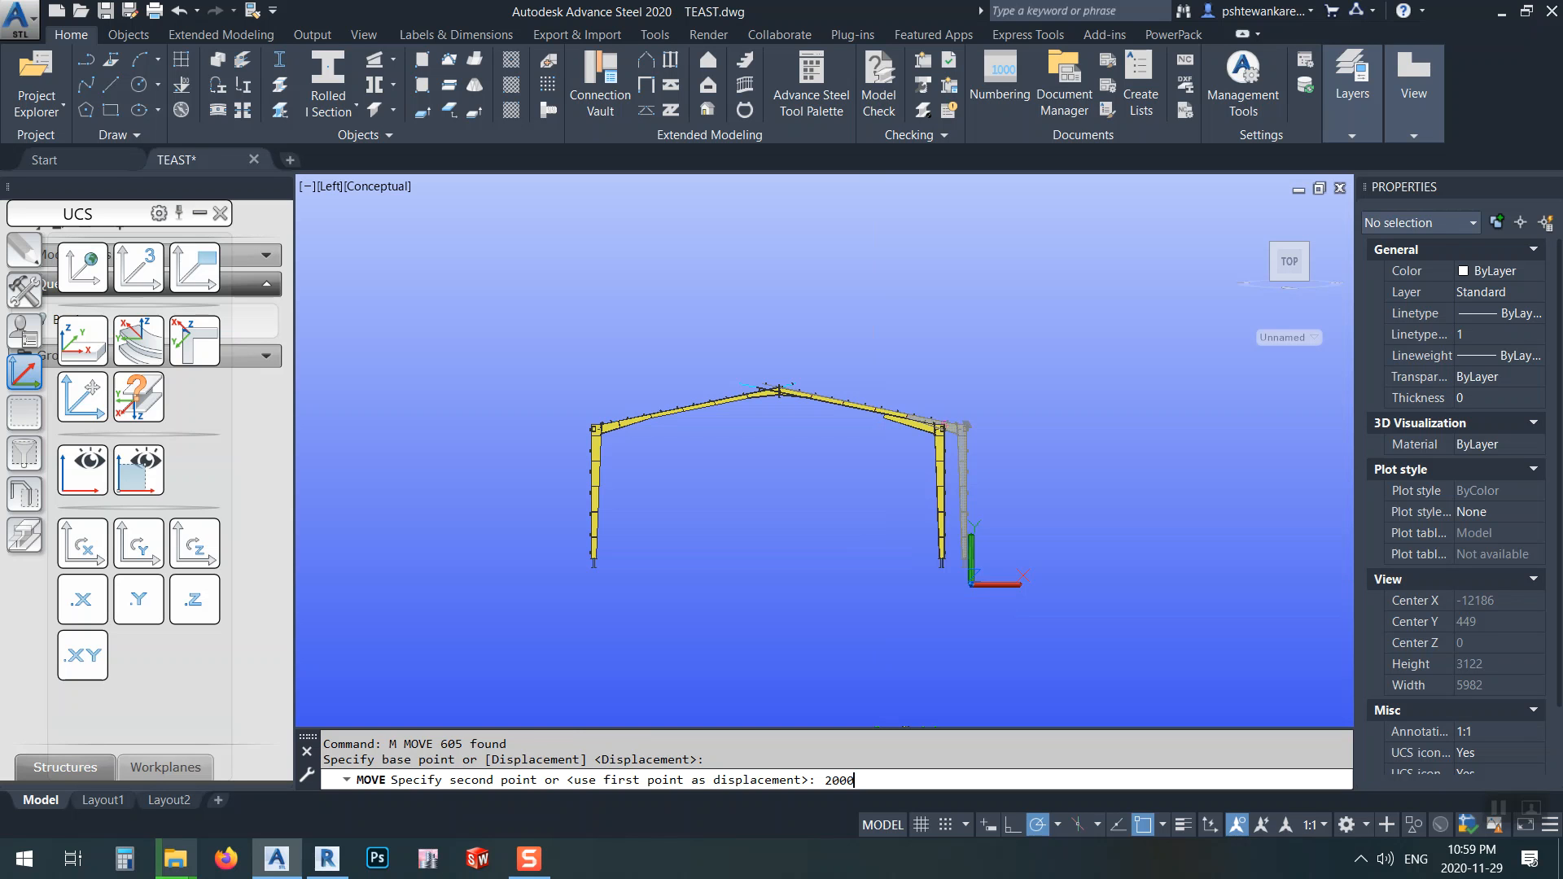
{"action": "key", "text": "Return"}
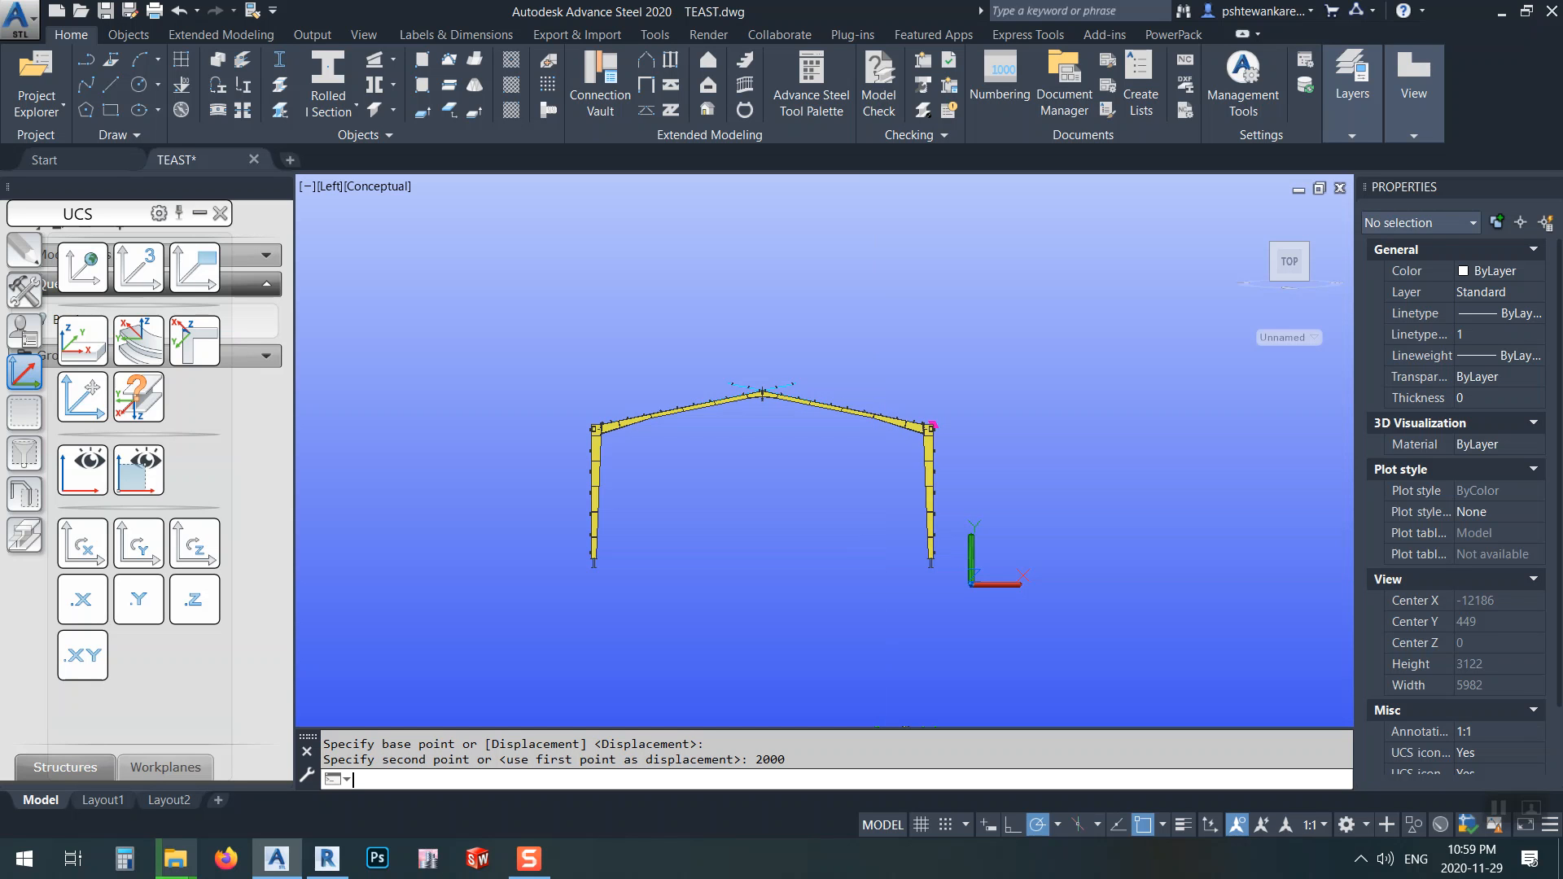
- Undo the last move of the frame's right column and rafter
{"action": "key", "text": "ctrl+z"}
{"action": "scroll", "coordinate": [894, 393], "scroll_direction": "up", "scroll_amount": 6}
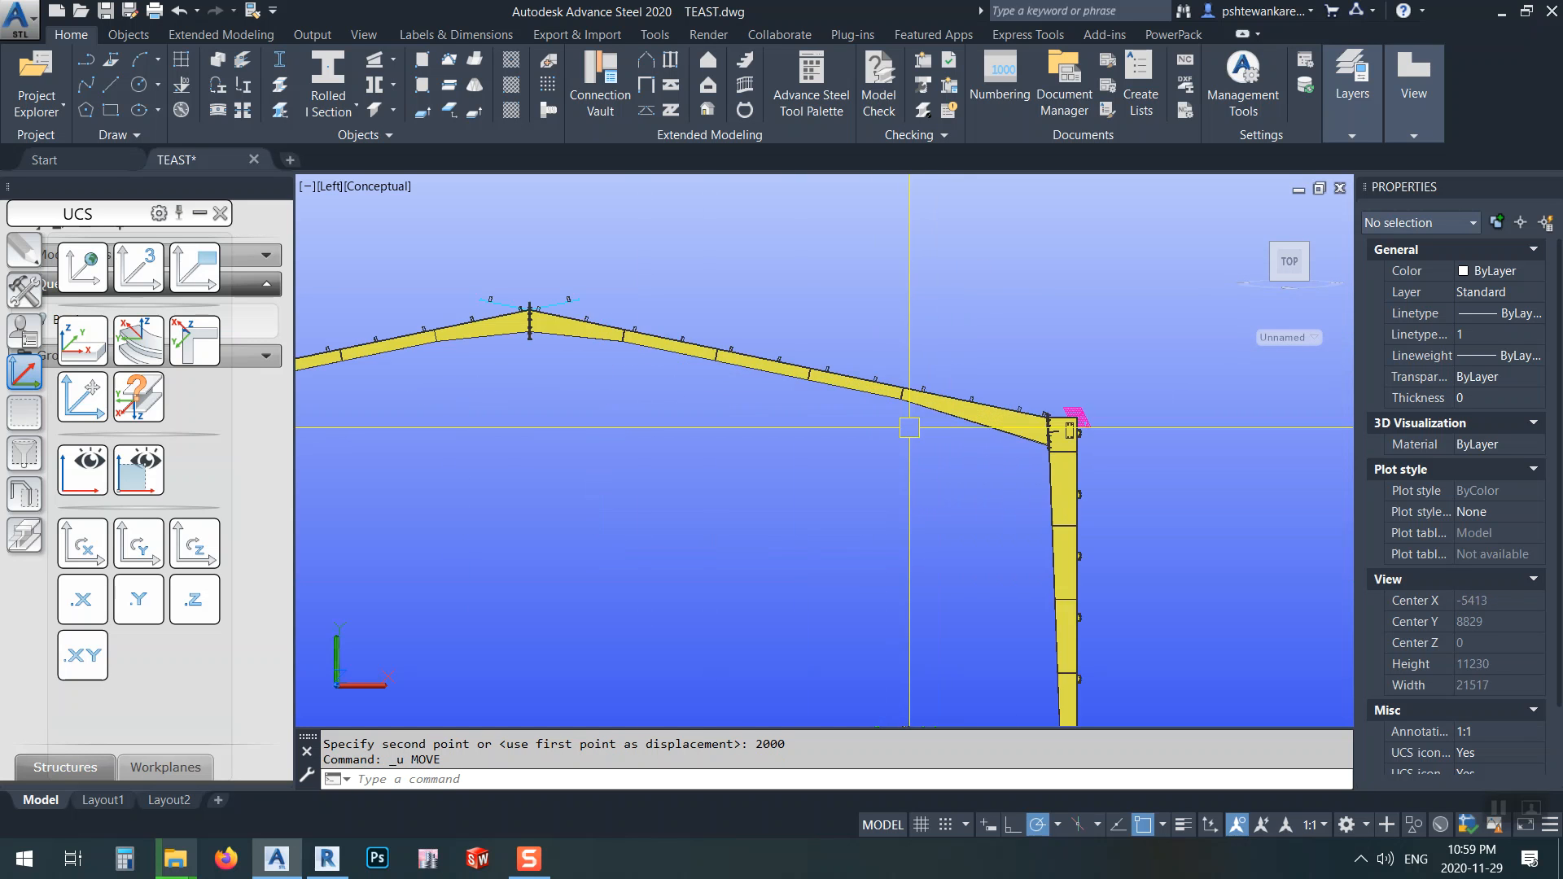
- Turn on the Joint box layer in the layer properties so the connection boxes are displayed
{"action": "scroll", "coordinate": [777, 424], "scroll_direction": "down", "scroll_amount": 4}
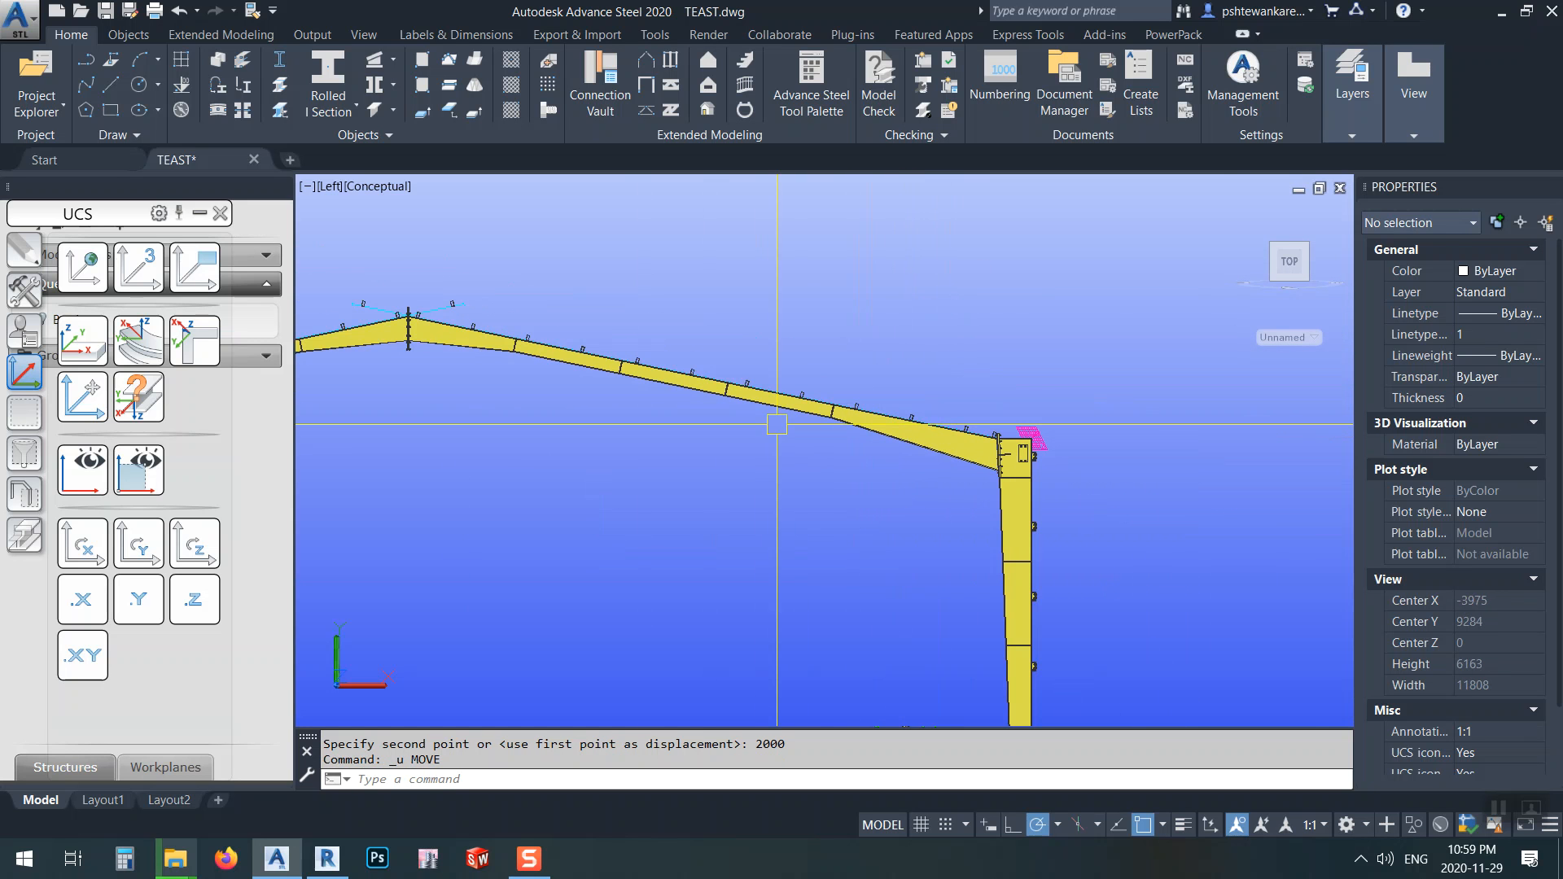
{"action": "type", "text": "la"}
{"action": "key", "text": "Return"}
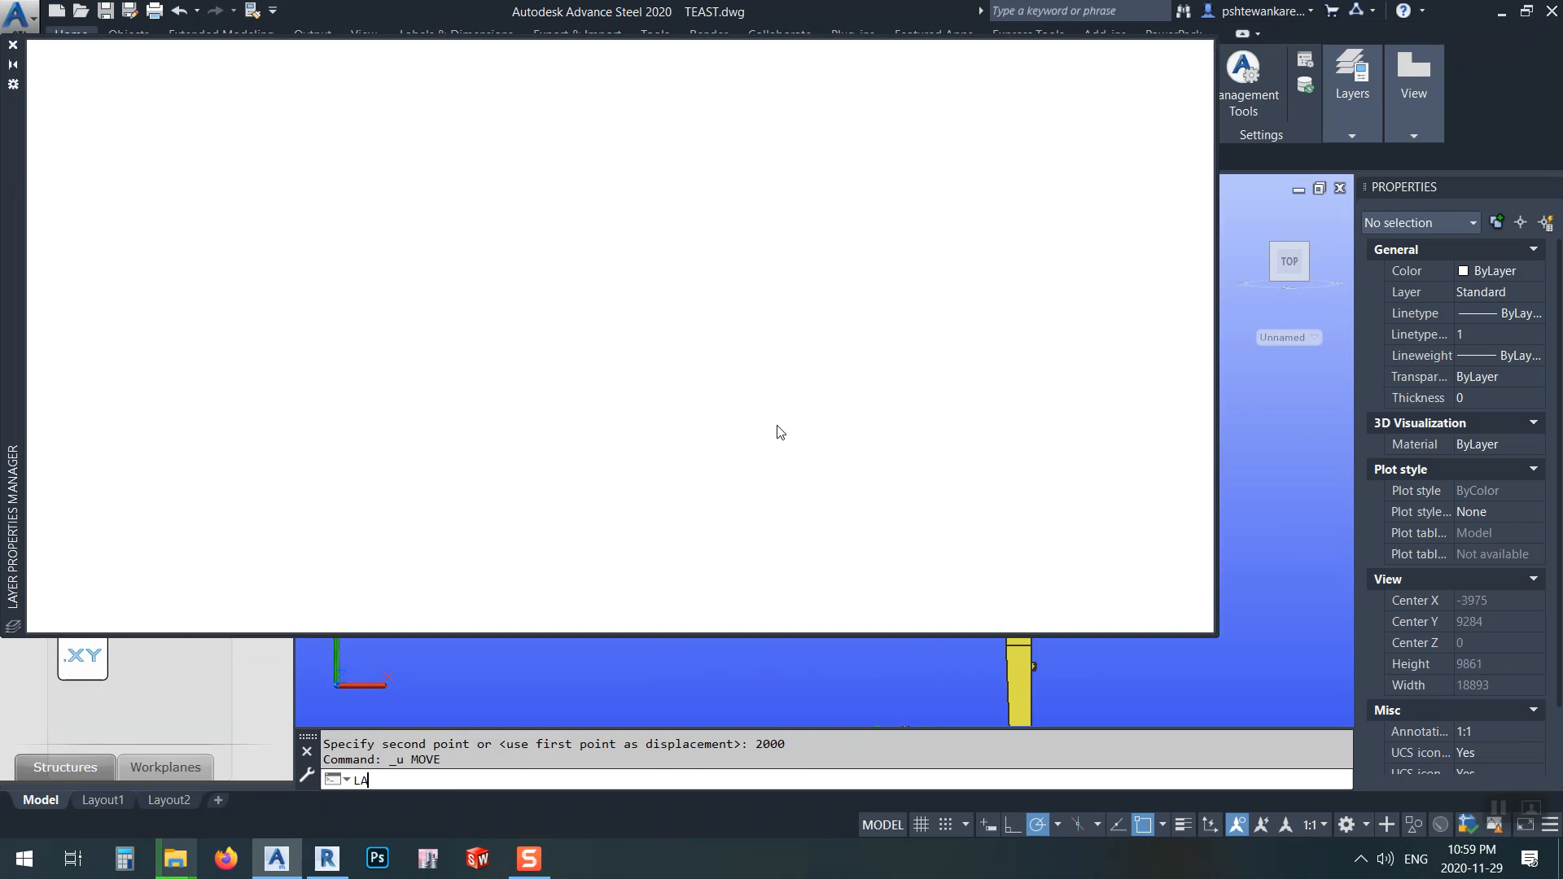
{"action": "scroll", "coordinate": [183, 363], "scroll_direction": "down", "scroll_amount": 7}
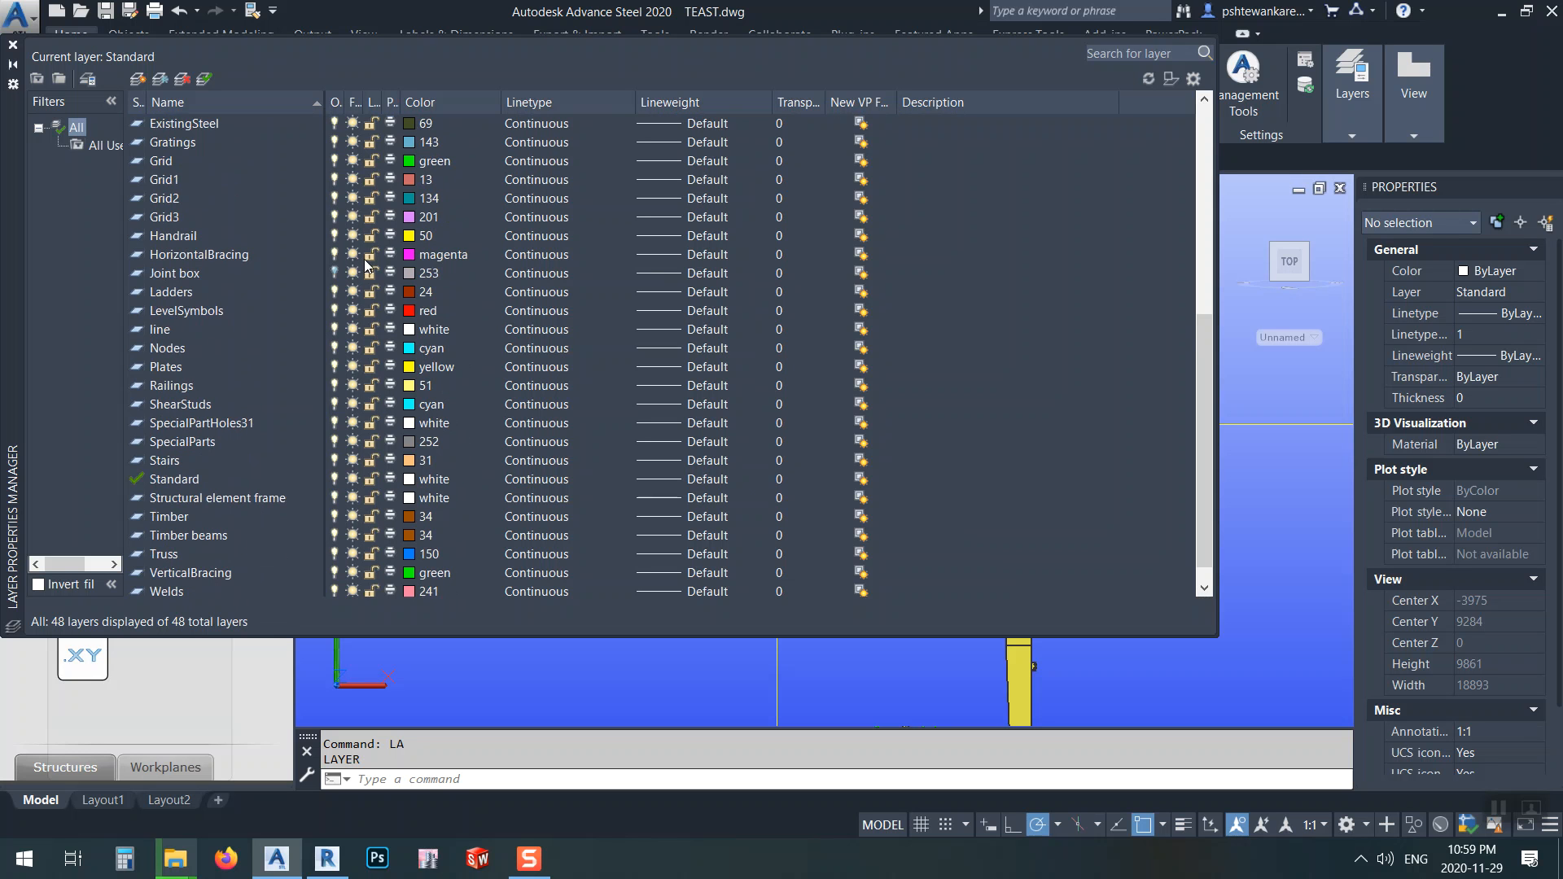
{"action": "left_click", "coordinate": [334, 272]}
{"action": "left_click", "coordinate": [12, 44]}
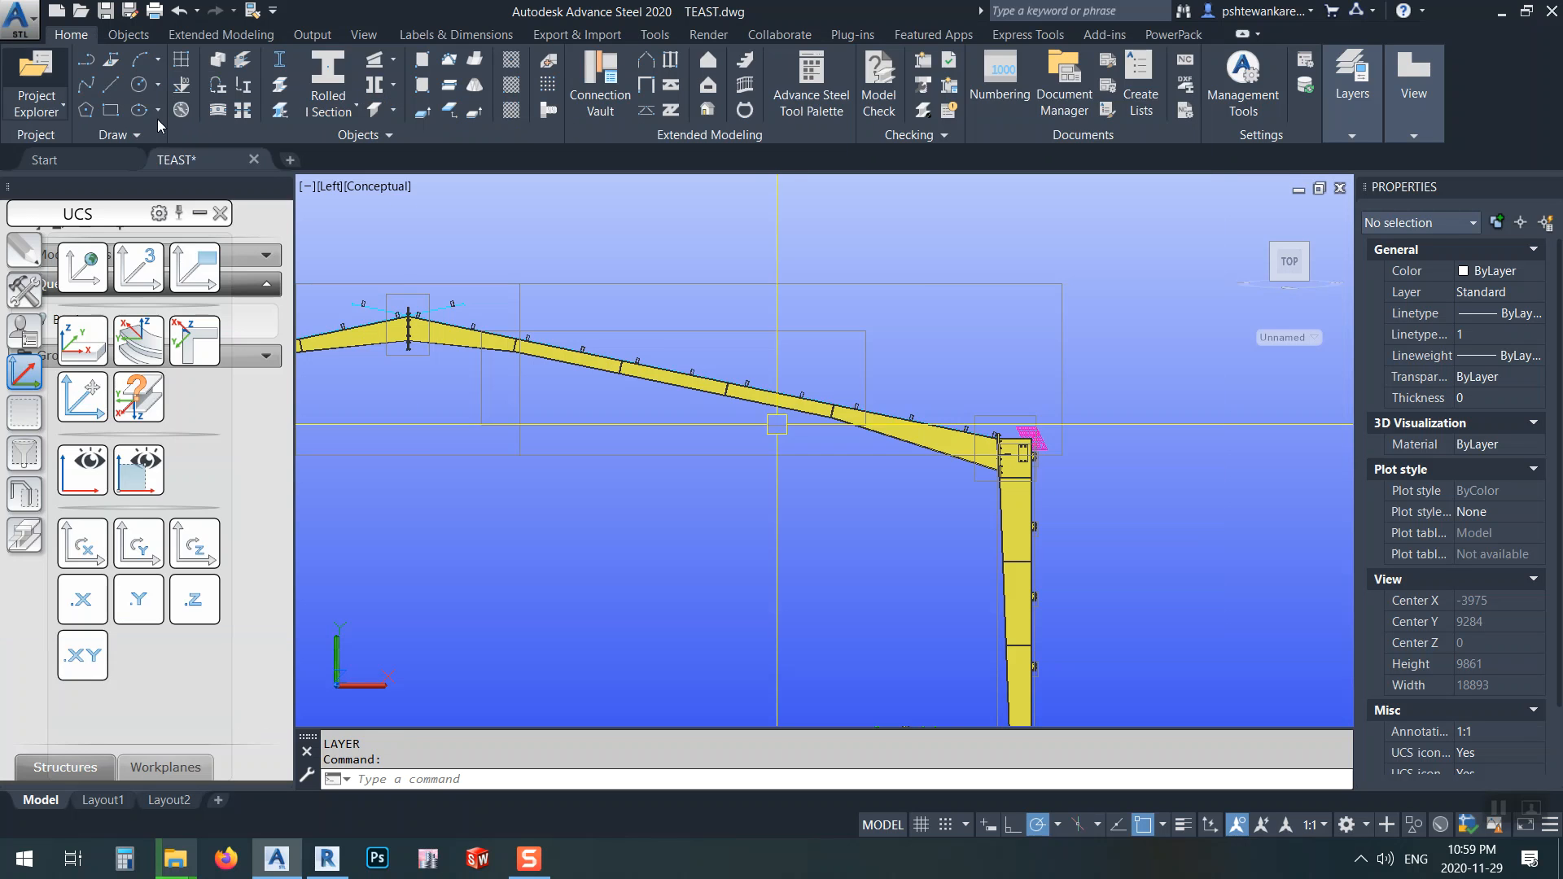
- Erase the large joint box around the frame's right roof slope
{"action": "left_click", "coordinate": [961, 289]}
{"action": "key", "text": "Delete"}
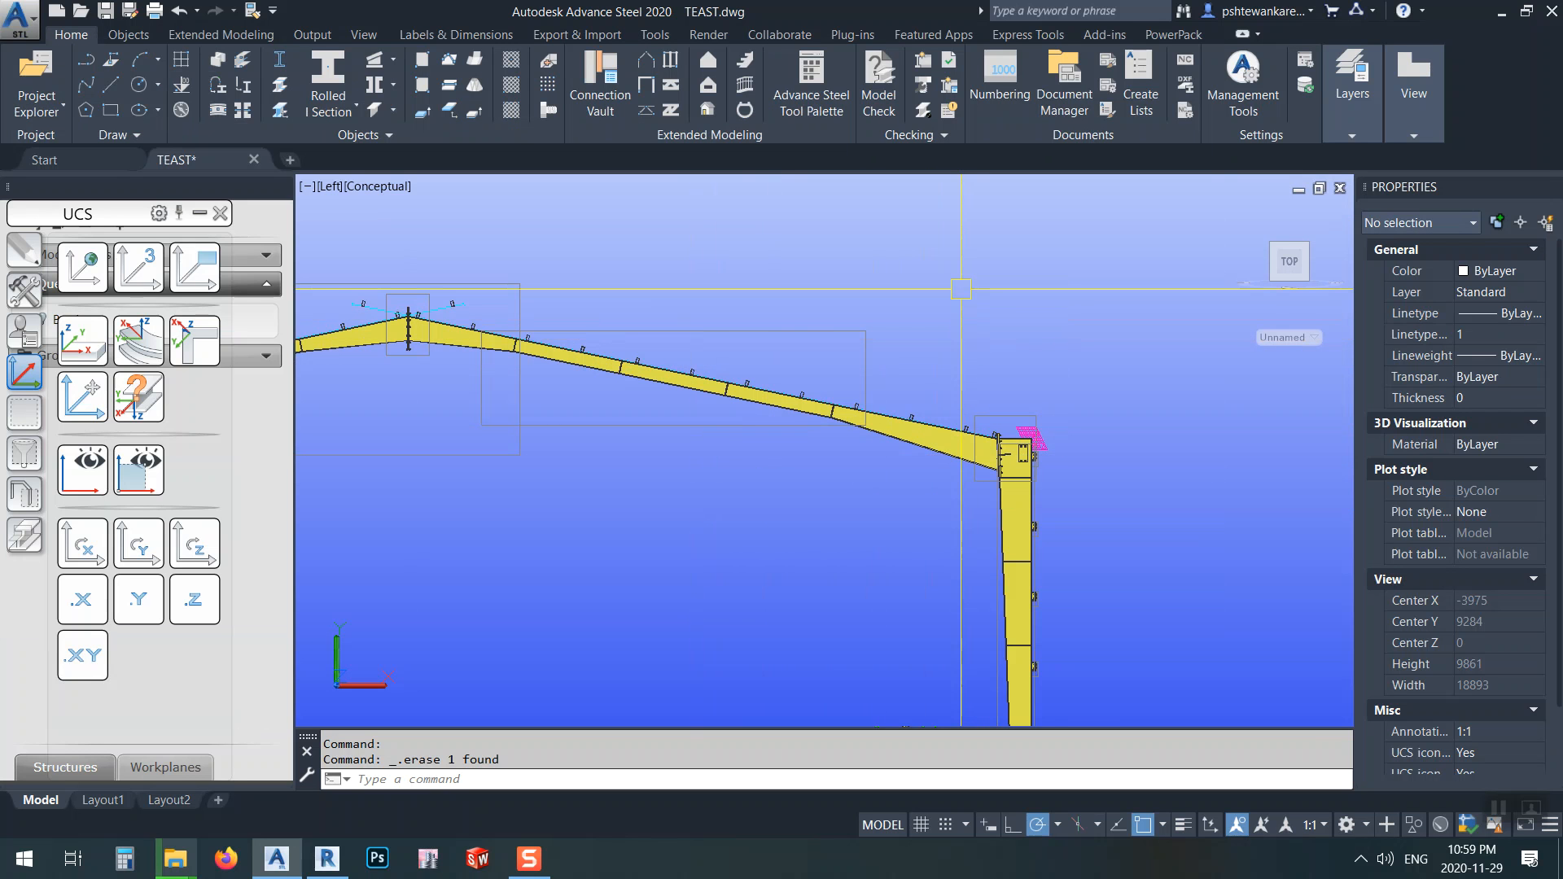
{"action": "scroll", "coordinate": [962, 309], "scroll_direction": "down", "scroll_amount": 3}
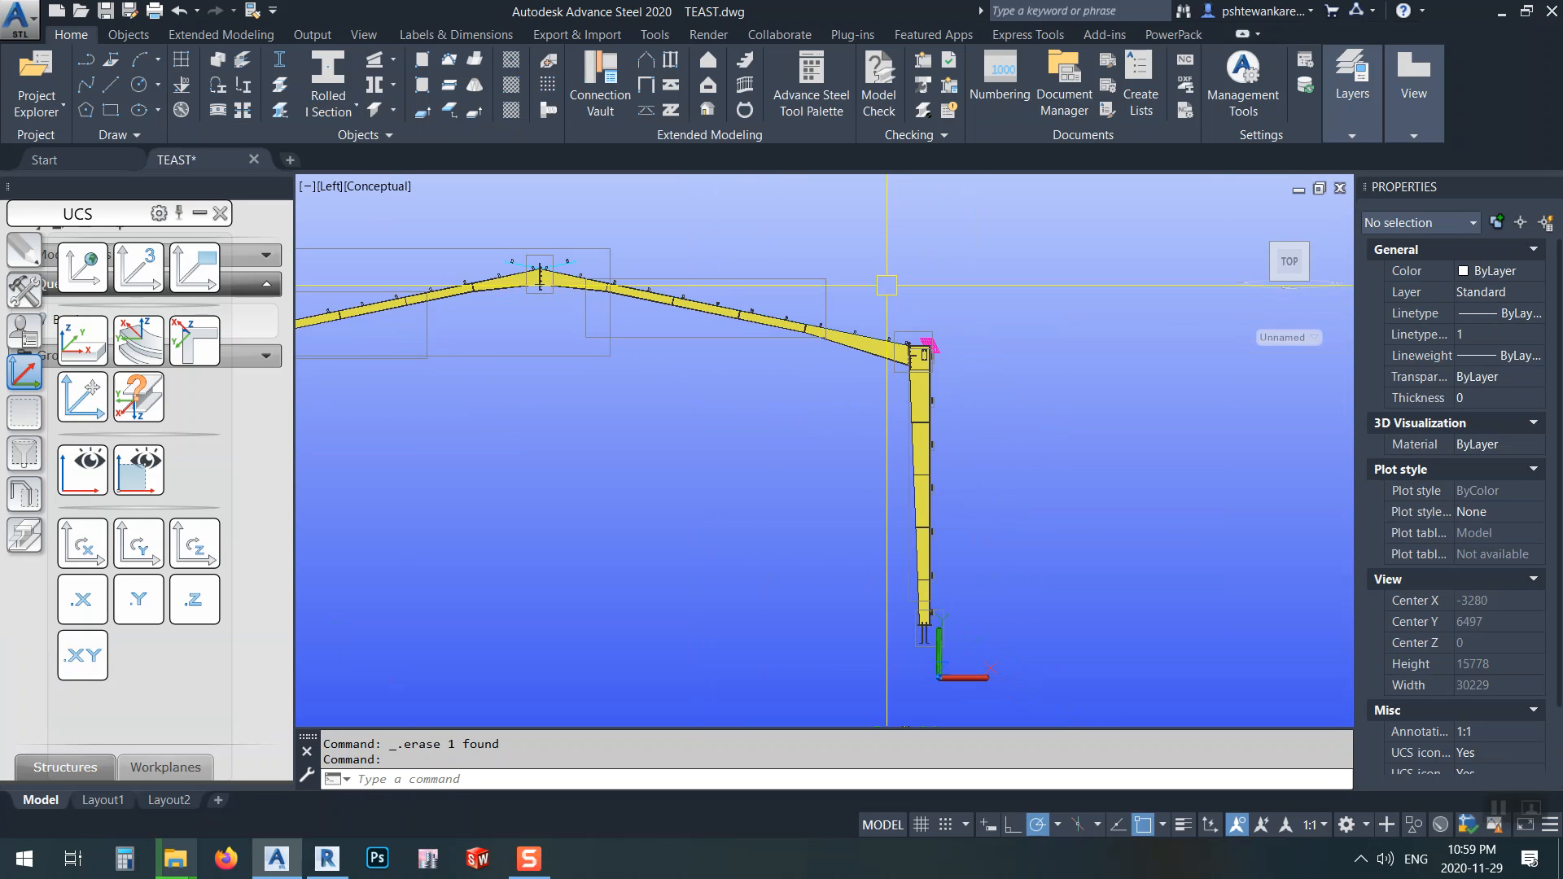
- Try moving only the right column with its joint boxes horizontally toward the centre of the span
{"action": "left_click", "coordinate": [840, 239]}
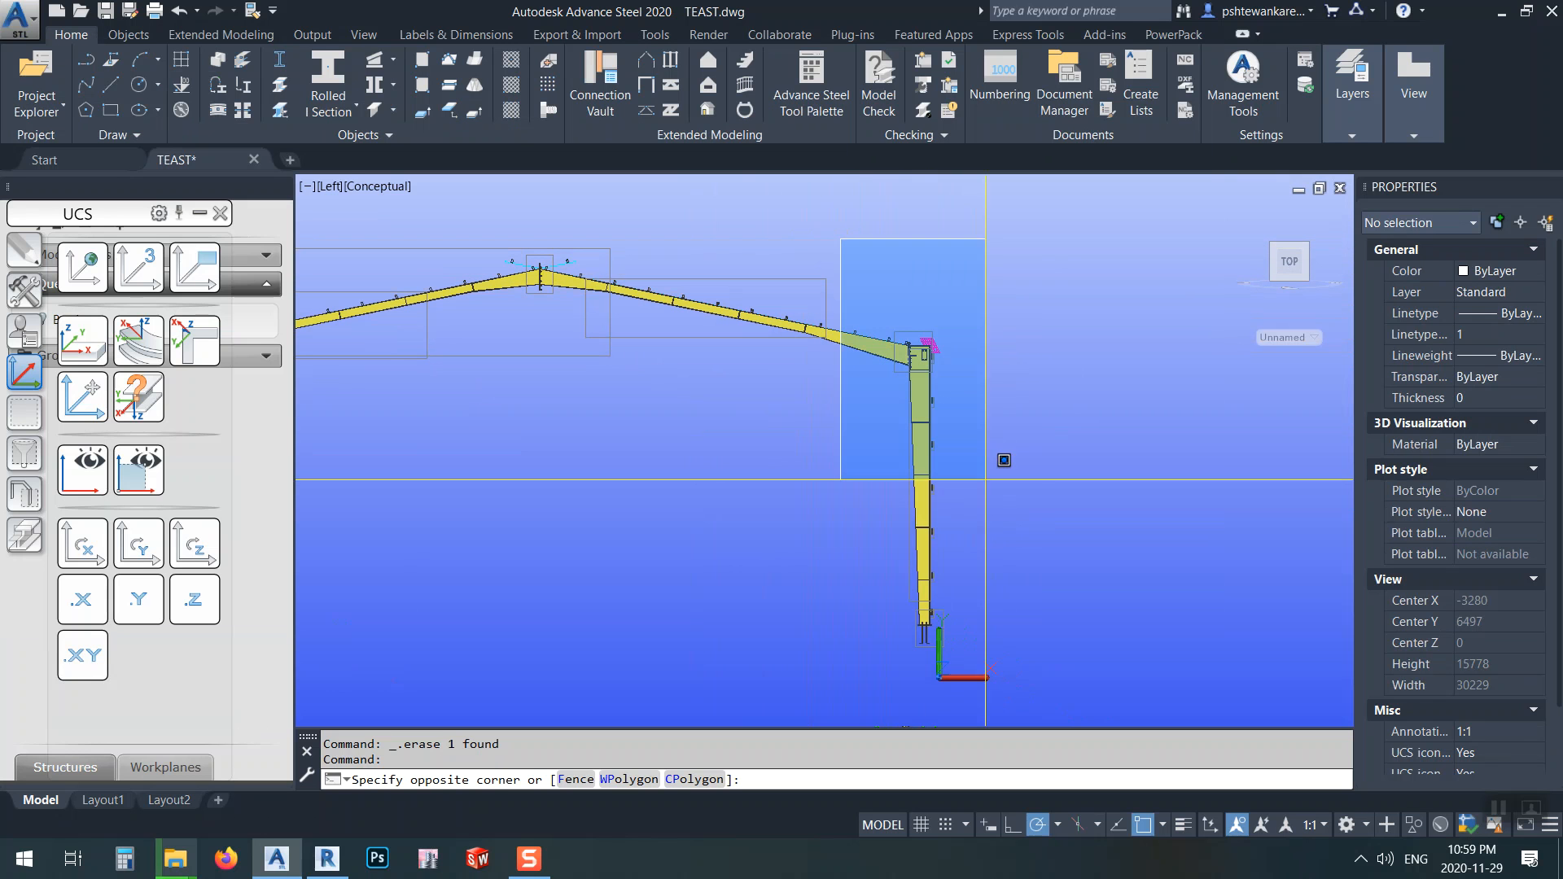
{"action": "left_click", "coordinate": [1072, 665]}
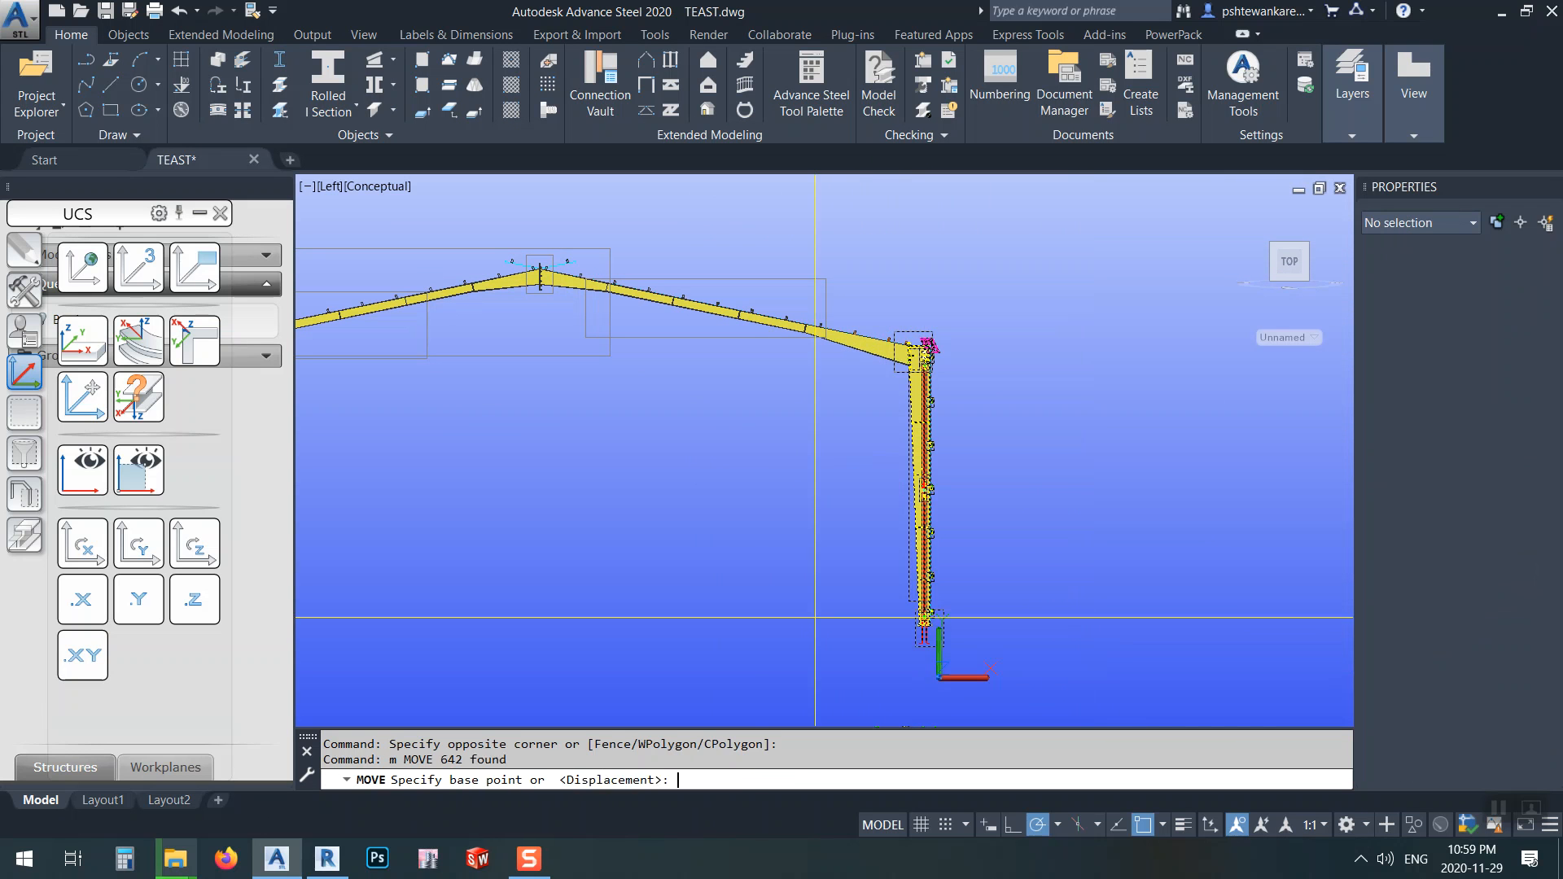
{"action": "type", "text": "m"}
{"action": "key", "text": "Return"}
{"action": "left_click", "coordinate": [822, 557]}
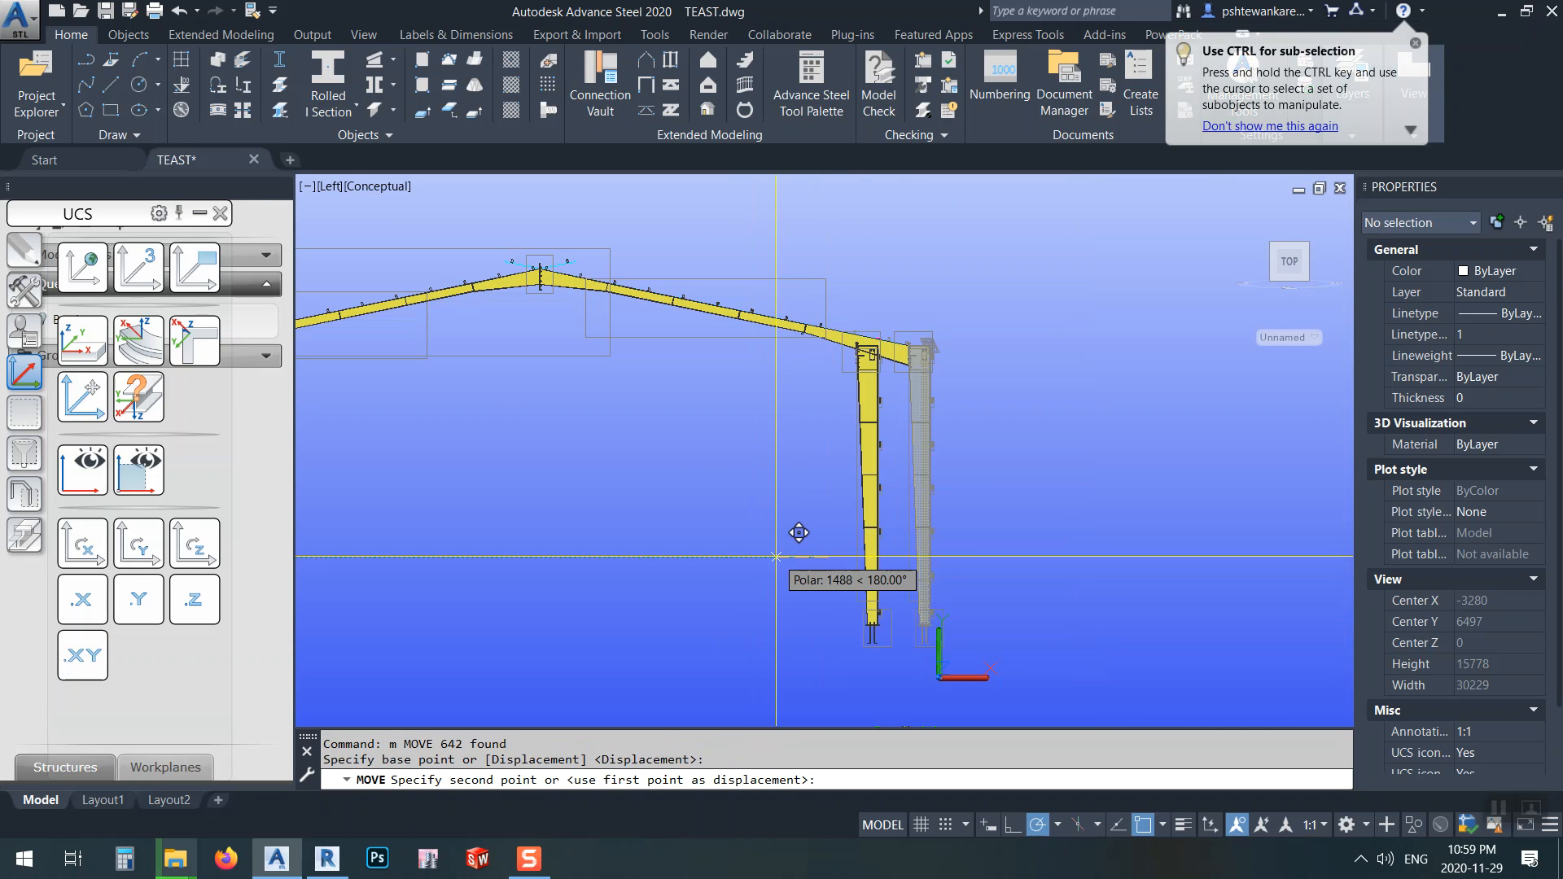
{"action": "key", "text": "Return"}
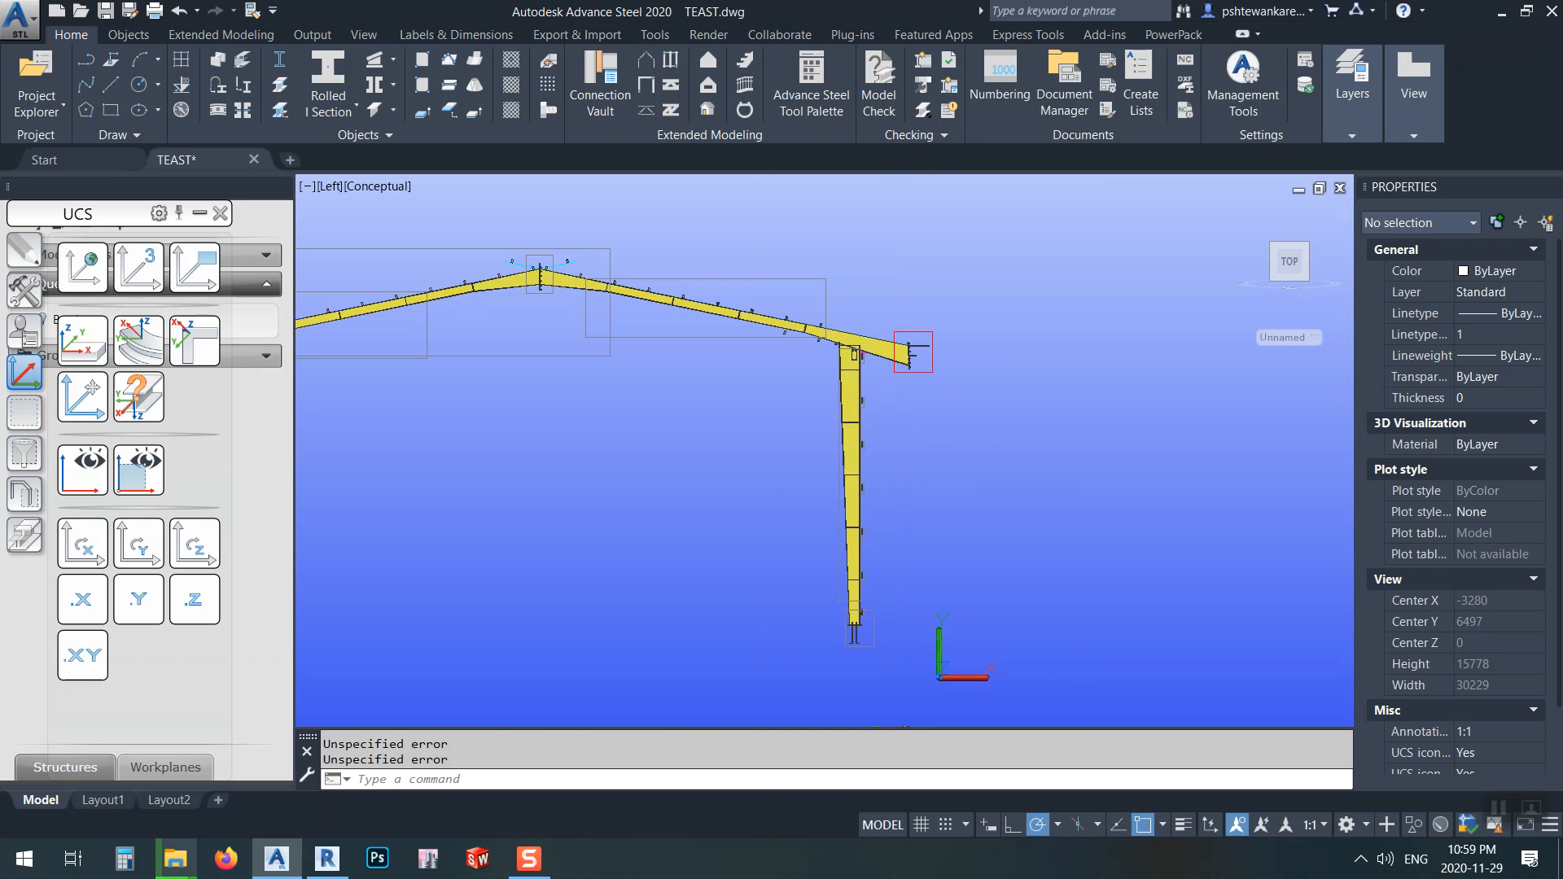
- Undo the right column's move and the joint box deletion, and orbit to a 3D view of the building
{"action": "key", "text": "ctrl+z"}
{"action": "key", "text": "ctrl+z"}
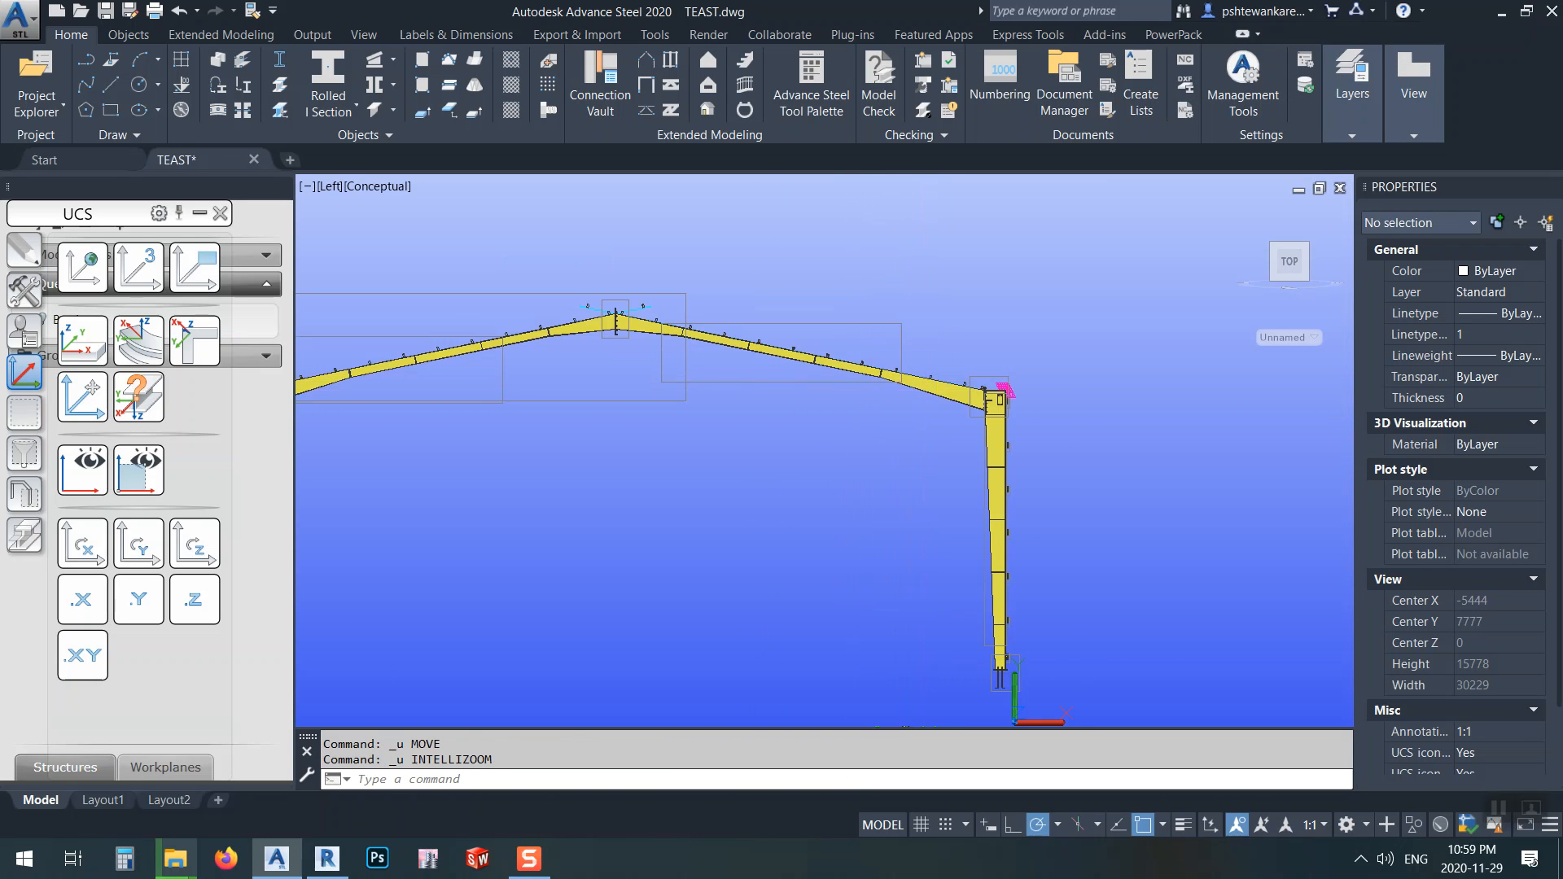
{"action": "scroll", "coordinate": [924, 394], "scroll_direction": "up", "scroll_amount": 2}
{"action": "scroll", "coordinate": [977, 424], "scroll_direction": "down", "scroll_amount": 4}
{"action": "mouse_move", "coordinate": [934, 440]}
{"action": "middle_mouse_down", "text": "shift"}
{"action": "mouse_move", "coordinate": [900, 488]}
{"action": "mouse_move", "coordinate": [912, 423]}
{"action": "middle_mouse_up", "text": "shift"}
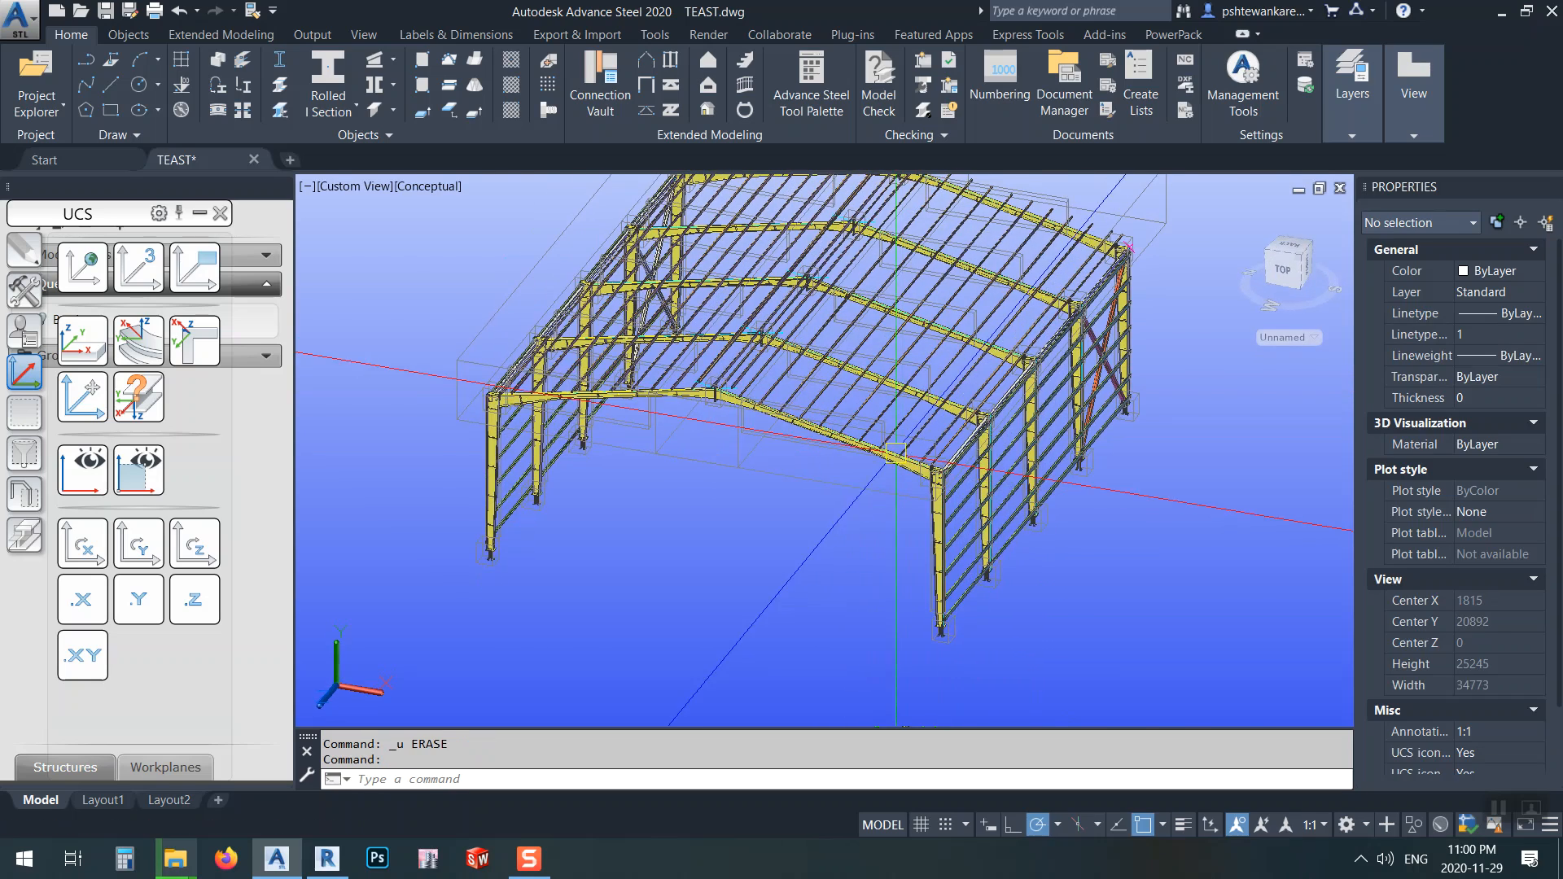
- Select the large joint box around the end frame's right rafter in the 3D view and erase it
{"action": "scroll", "coordinate": [912, 424], "scroll_direction": "up", "scroll_amount": 5}
{"action": "scroll", "coordinate": [848, 339], "scroll_direction": "up", "scroll_amount": 1}
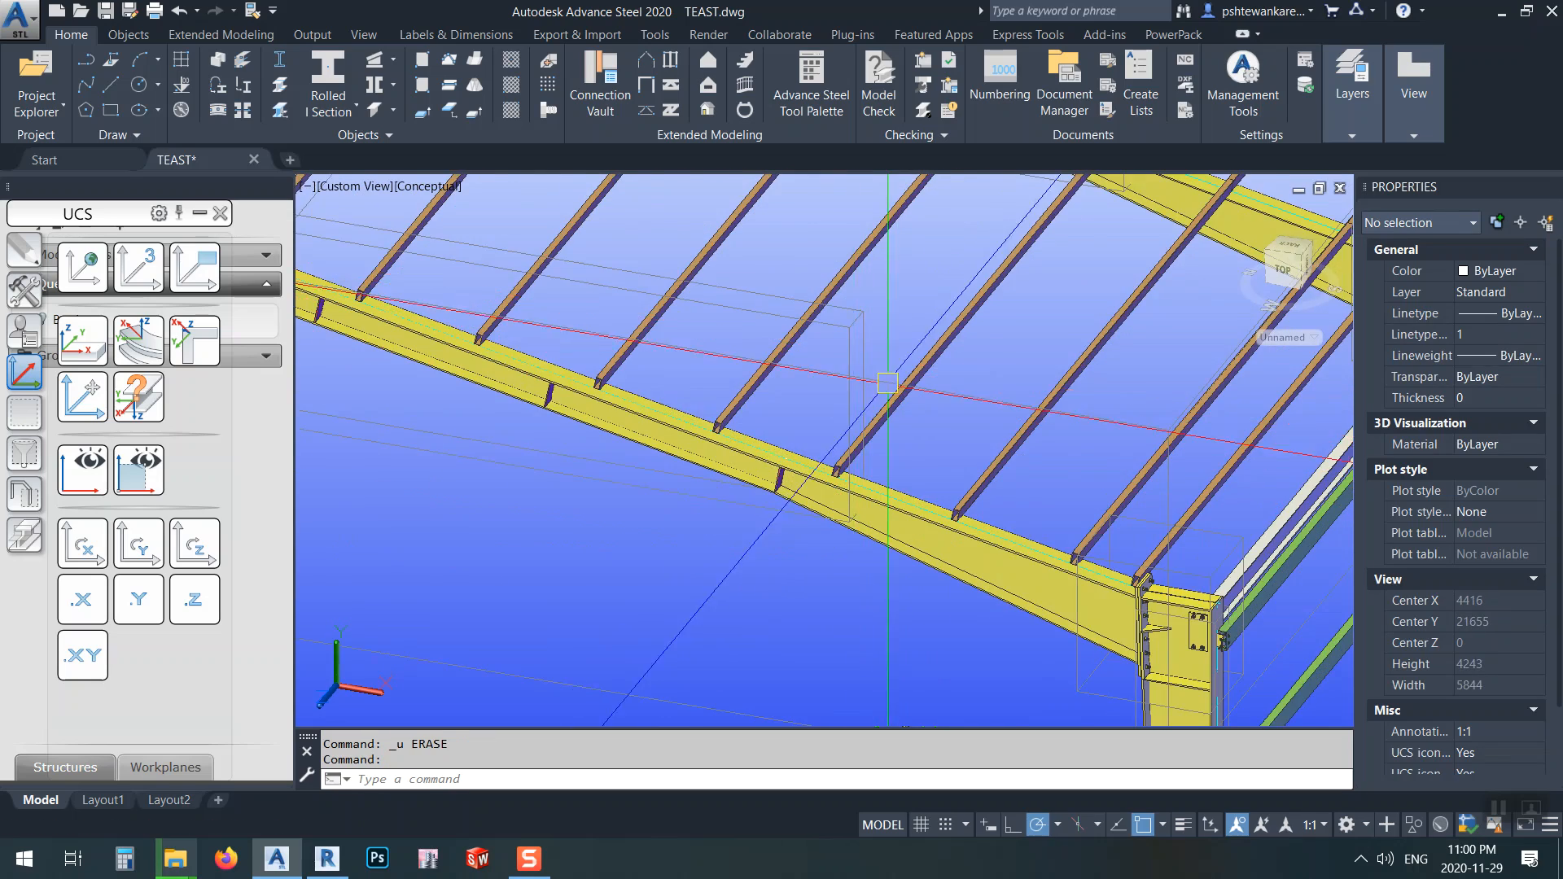
{"action": "scroll", "coordinate": [907, 499], "scroll_direction": "down", "scroll_amount": 3}
{"action": "scroll", "coordinate": [902, 517], "scroll_direction": "up", "scroll_amount": 2}
{"action": "left_click", "coordinate": [902, 517]}
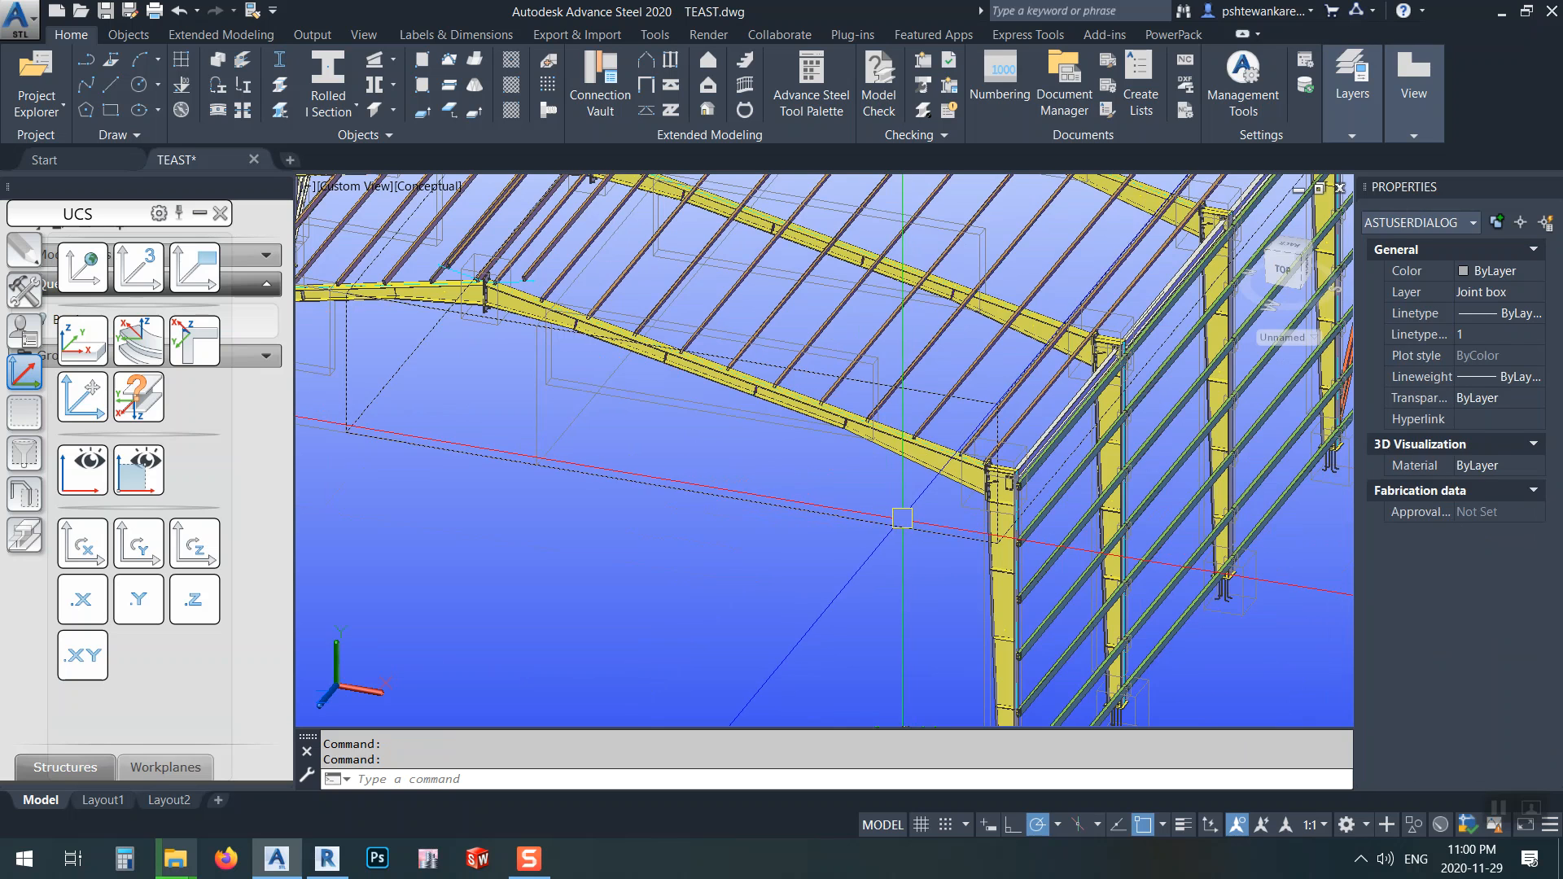
{"action": "scroll", "coordinate": [902, 517], "scroll_direction": "down", "scroll_amount": 6}
{"action": "key", "text": "Escape"}
{"action": "scroll", "coordinate": [850, 504], "scroll_direction": "up", "scroll_amount": 6}
{"action": "left_click", "coordinate": [849, 504]}
{"action": "type", "text": "e"}
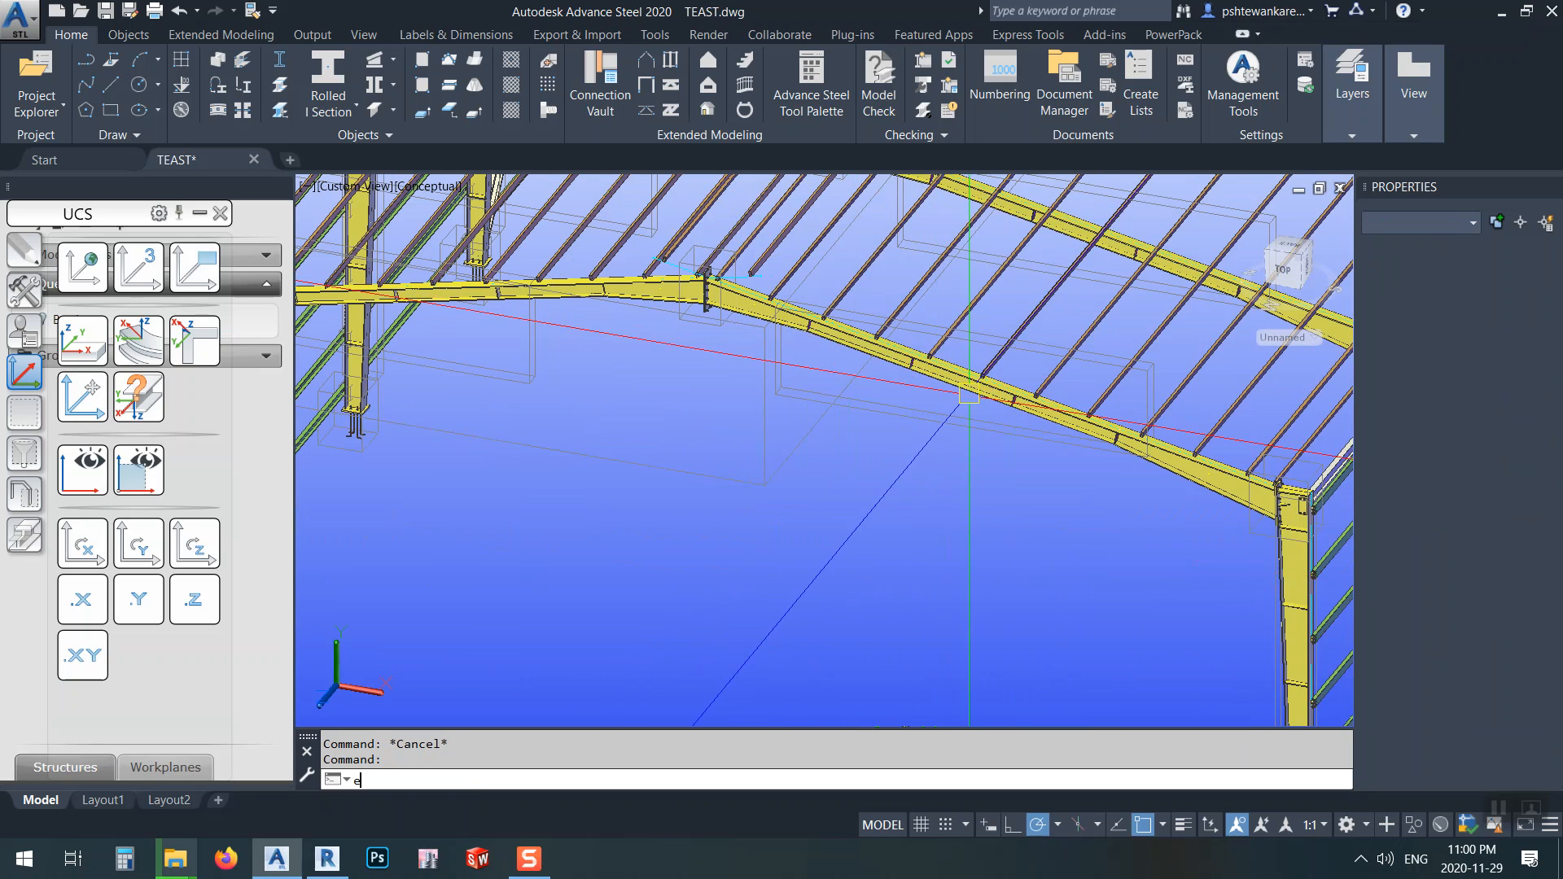
{"action": "key", "text": "Return"}
- In the Left view, move the frame's right column and rafter 2000 horizontally toward the centre of the span
{"action": "left_click", "coordinate": [1284, 271]}
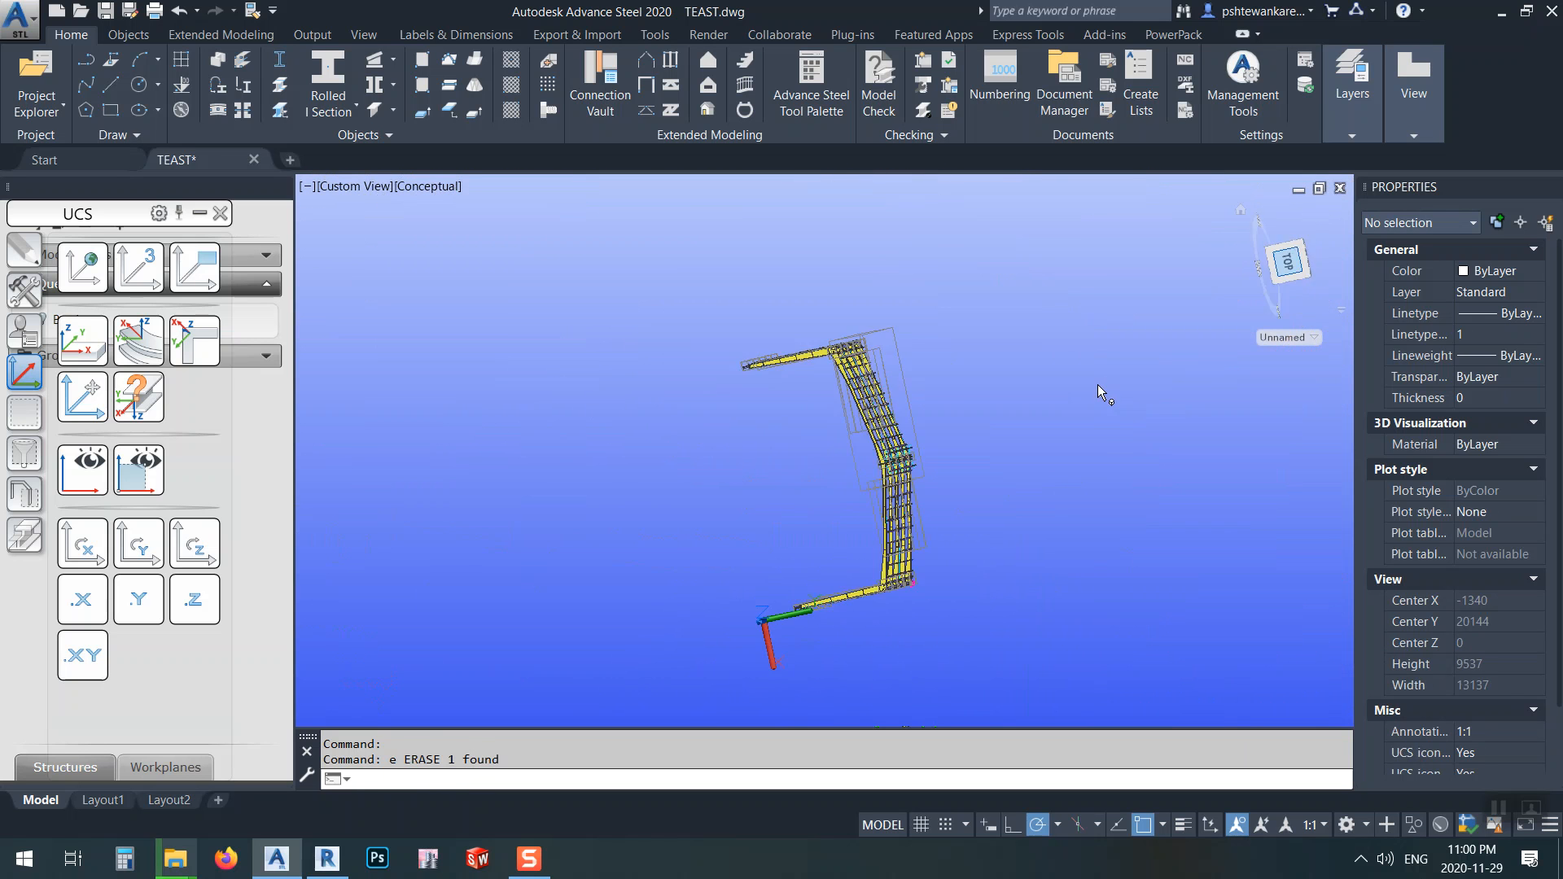
{"action": "left_click", "coordinate": [1330, 214]}
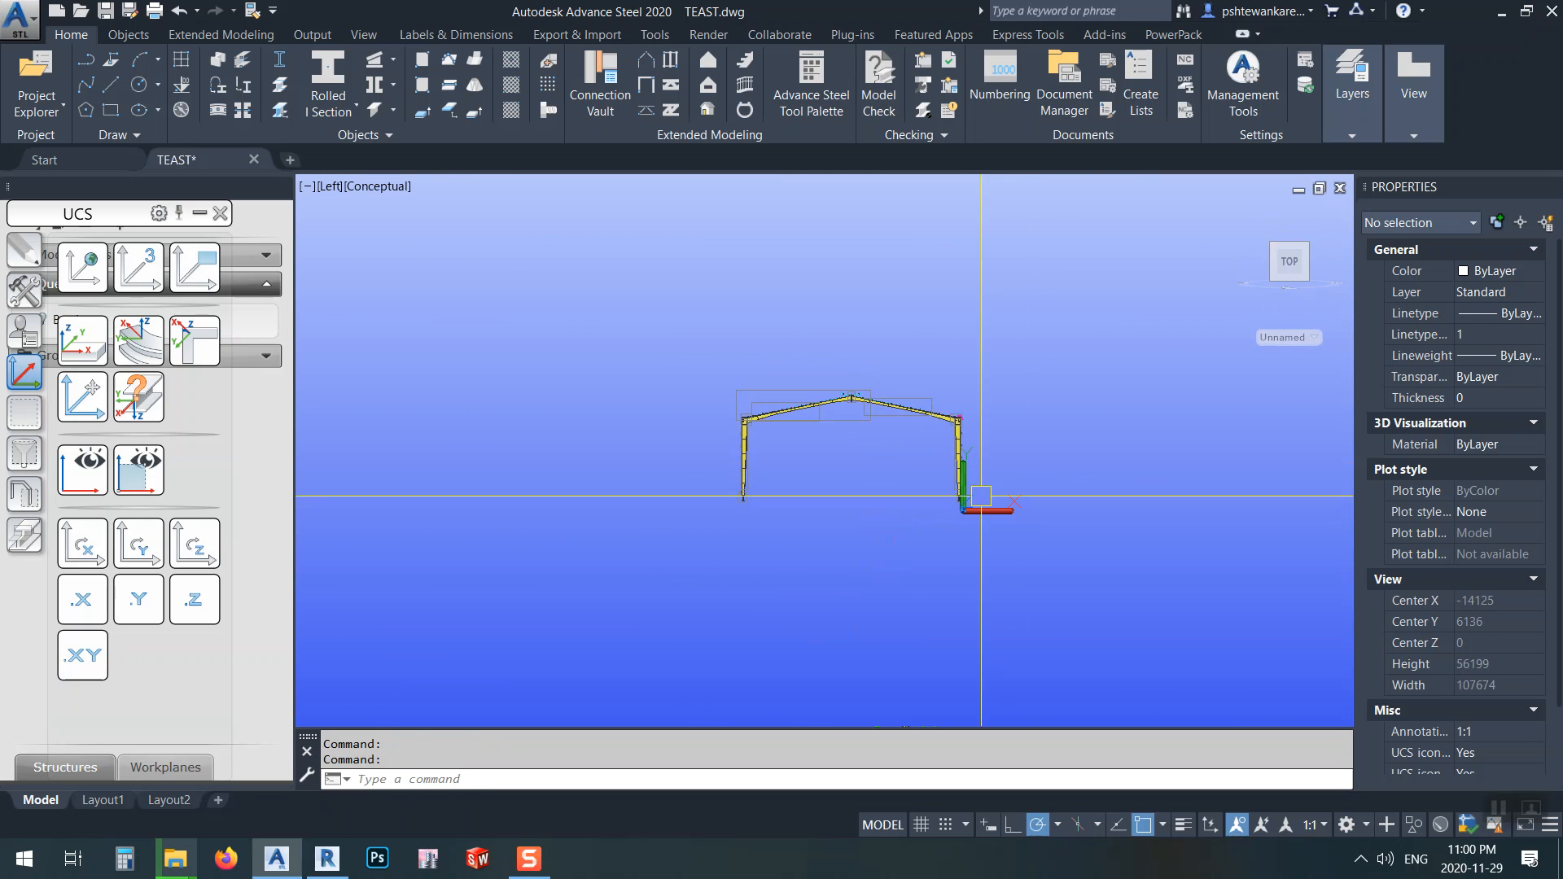
{"action": "left_click", "coordinate": [1121, 219]}
{"action": "left_click", "coordinate": [889, 622]}
{"action": "type", "text": "m"}
{"action": "key", "text": "Return"}
{"action": "left_click", "coordinate": [883, 505]}
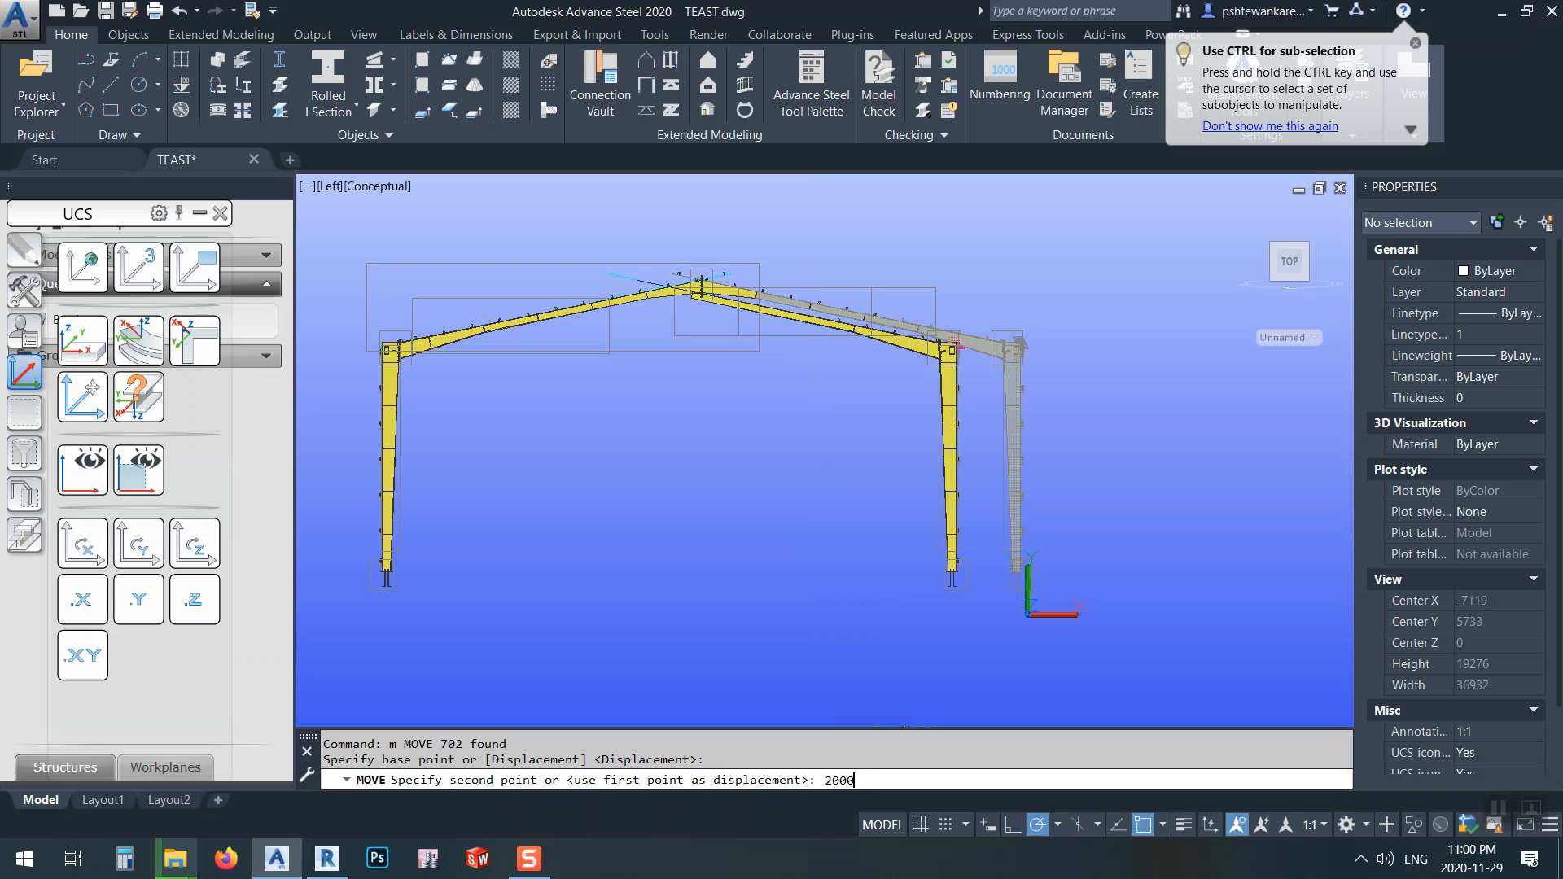
{"action": "key", "text": "Return"}
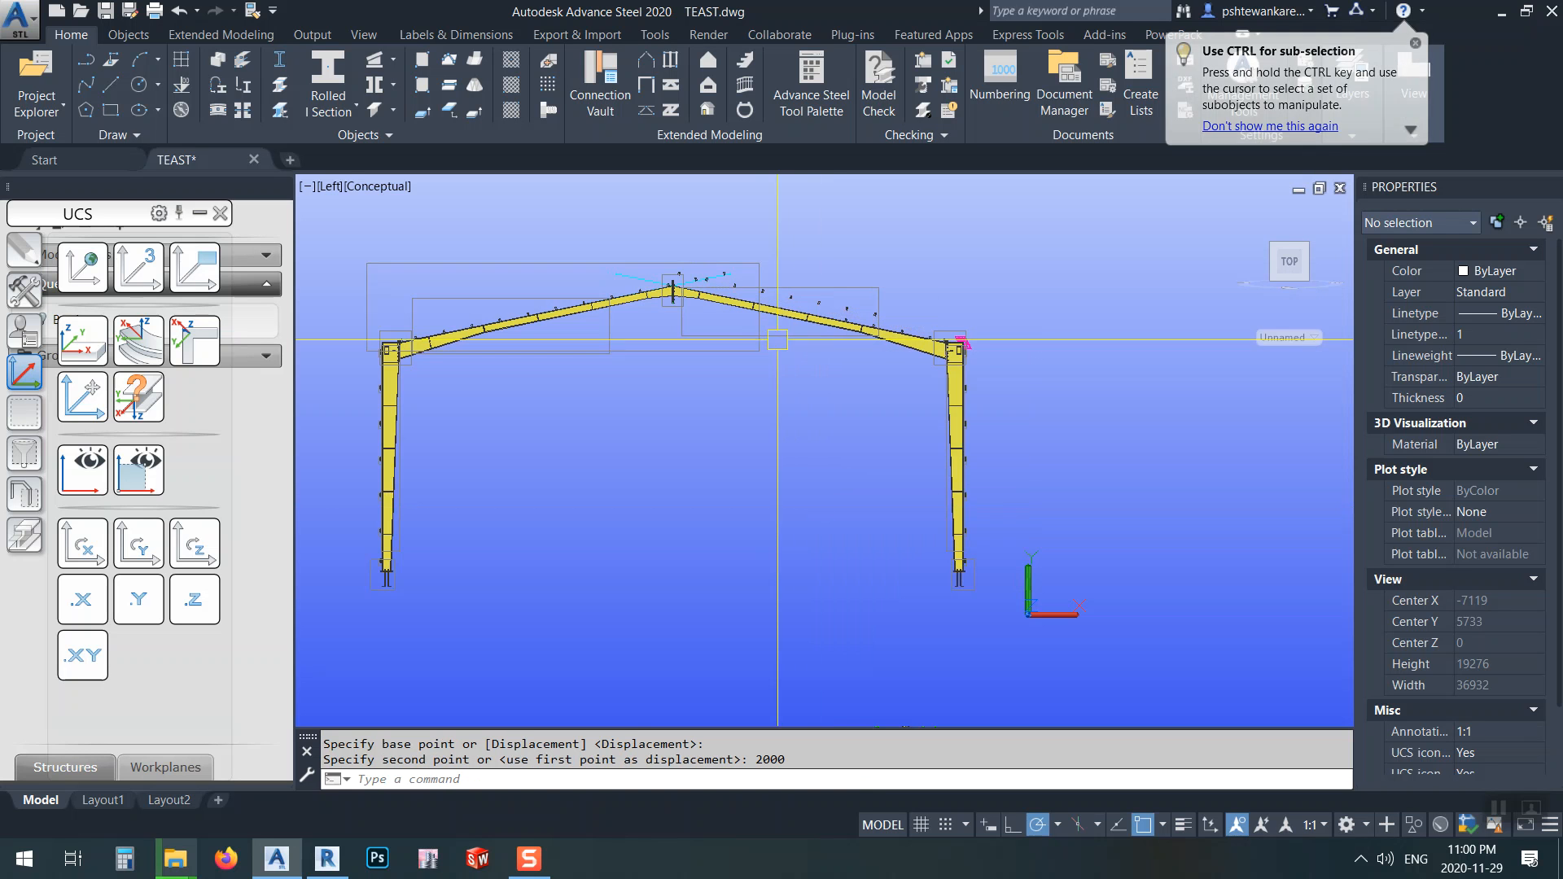
- Examine how the purlins sit relative to both rafters and the ridge of the shortened frame
{"action": "scroll", "coordinate": [763, 296], "scroll_direction": "up", "scroll_amount": 5}
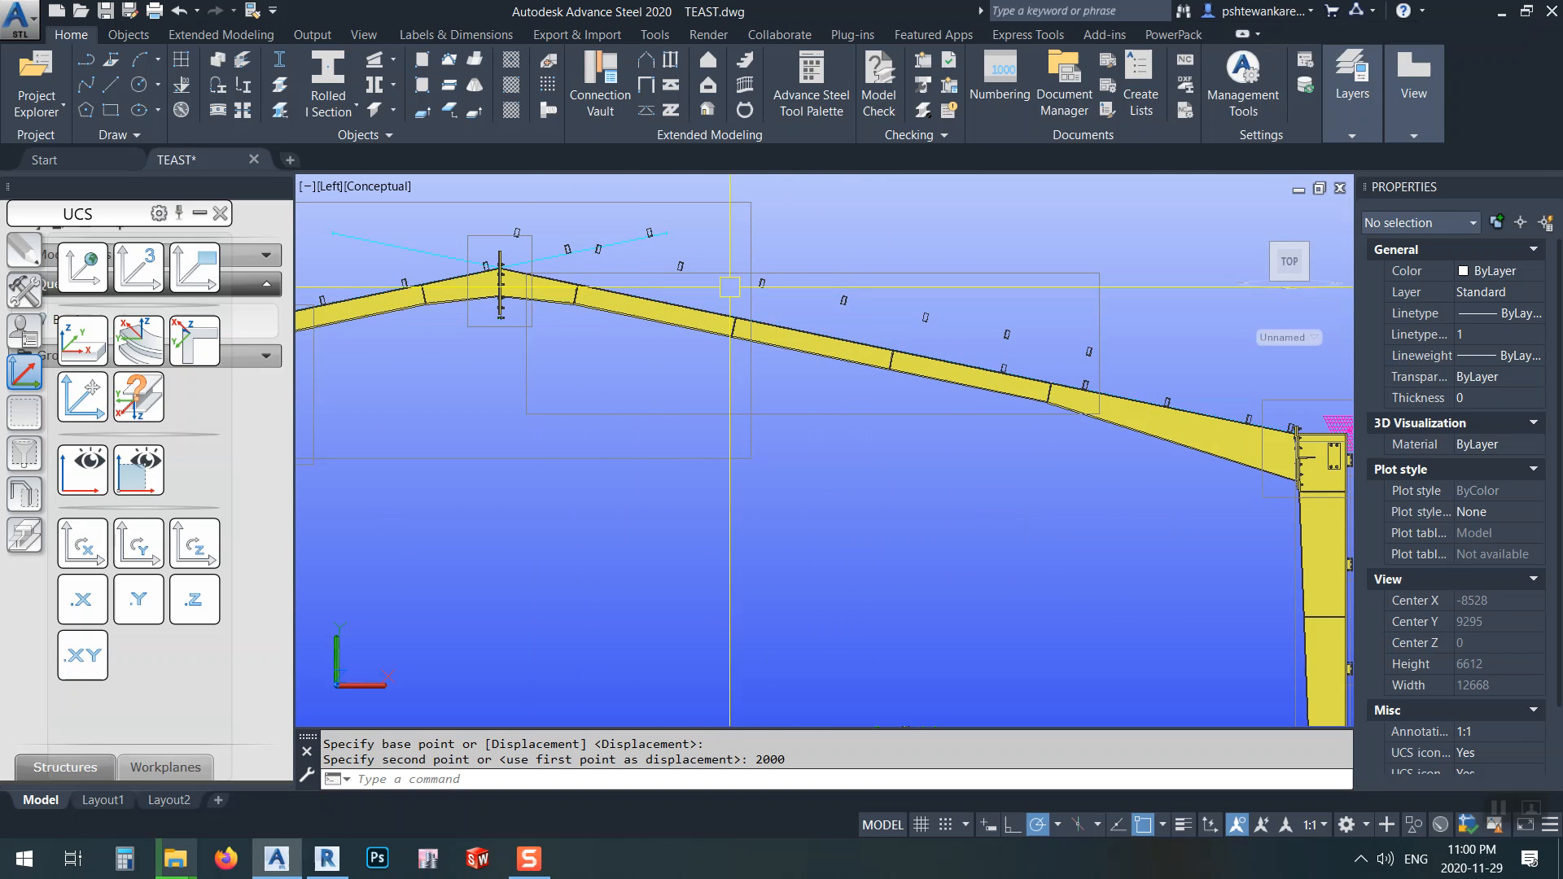
{"action": "scroll", "coordinate": [1014, 335], "scroll_direction": "up", "scroll_amount": 3}
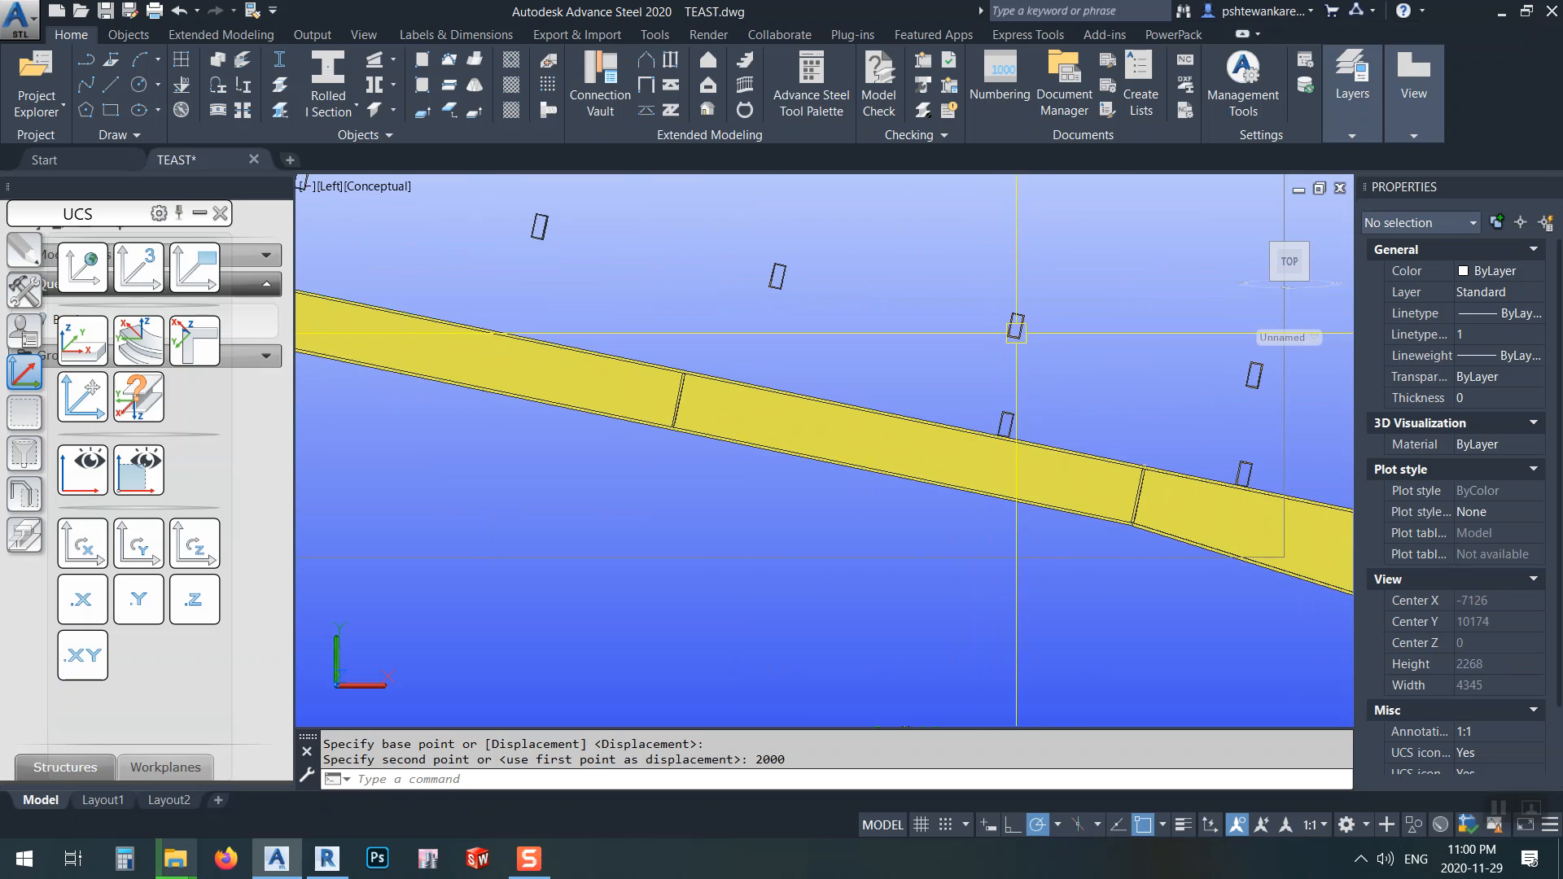
{"action": "scroll", "coordinate": [932, 350], "scroll_direction": "down", "scroll_amount": 2}
{"action": "left_click", "coordinate": [858, 281]}
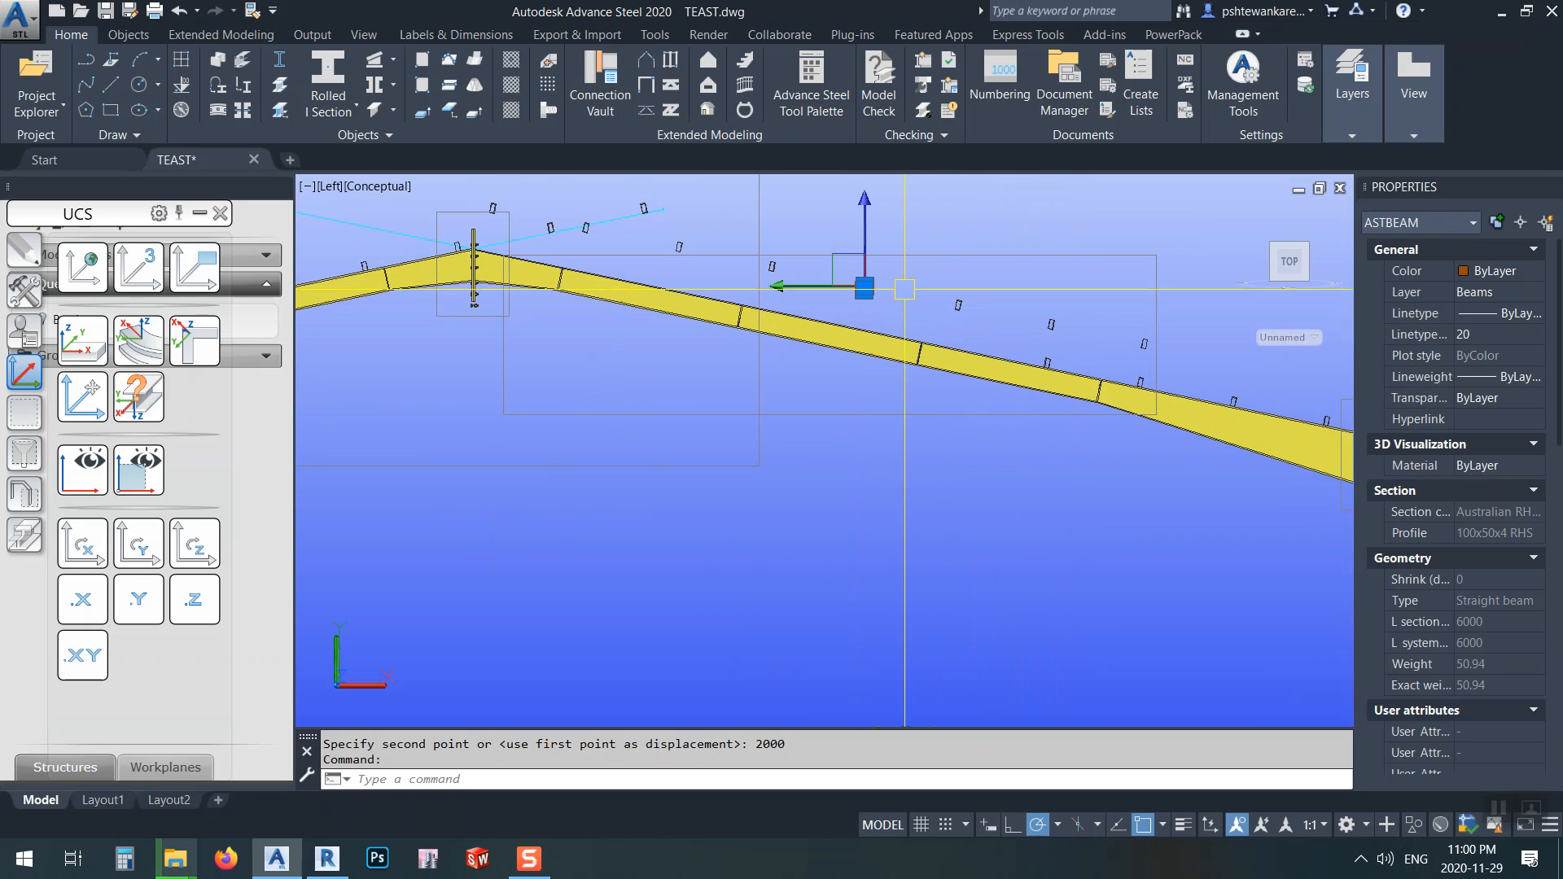
{"action": "scroll", "coordinate": [935, 333], "scroll_direction": "down", "scroll_amount": 4}
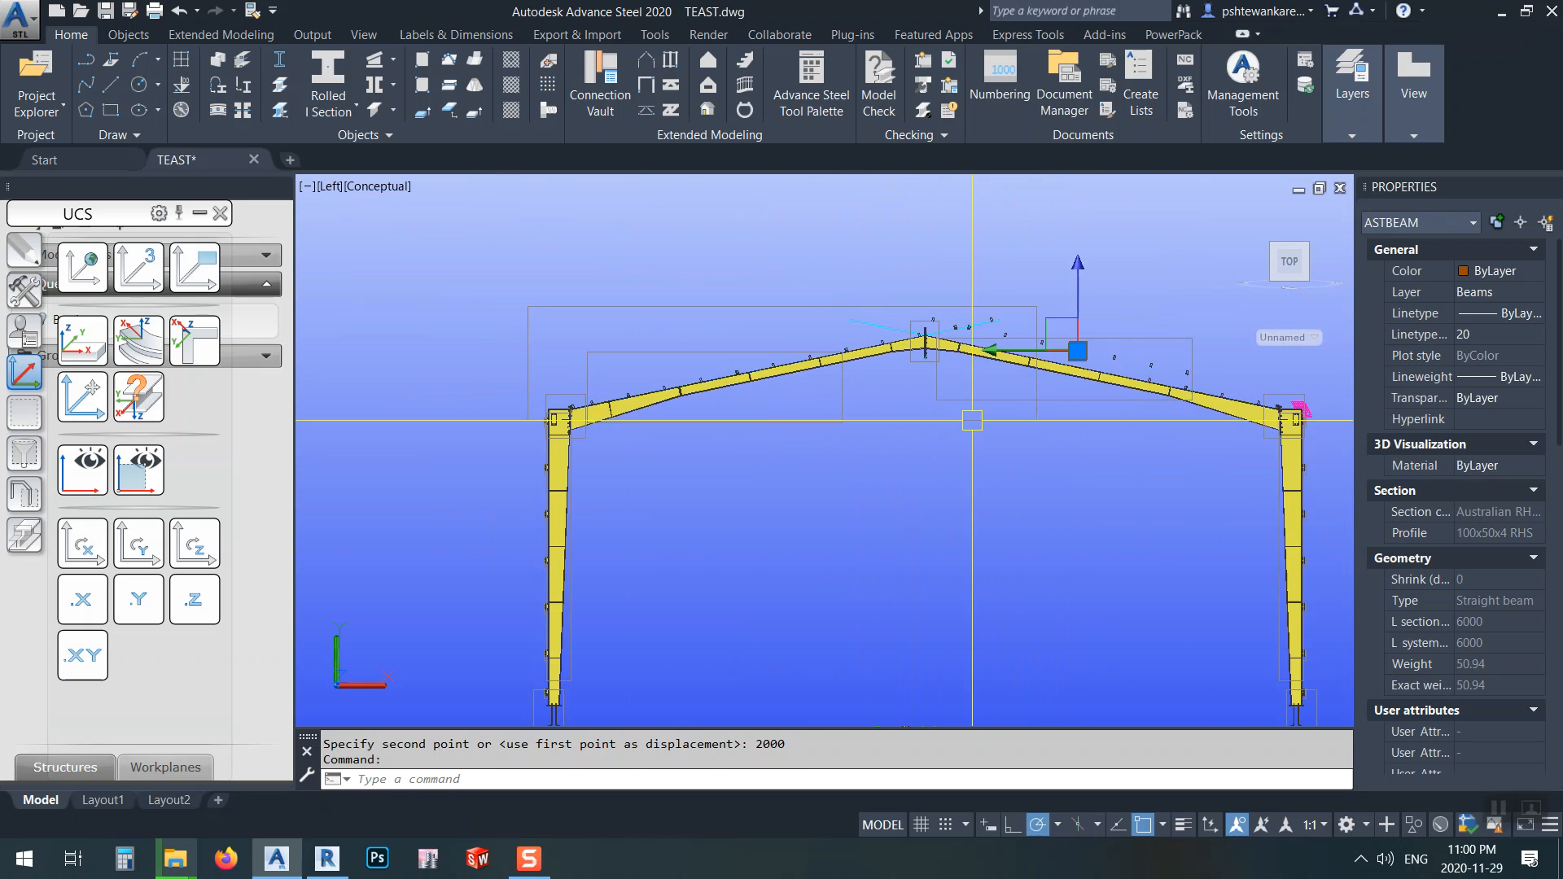
{"action": "scroll", "coordinate": [940, 346], "scroll_direction": "up", "scroll_amount": 4}
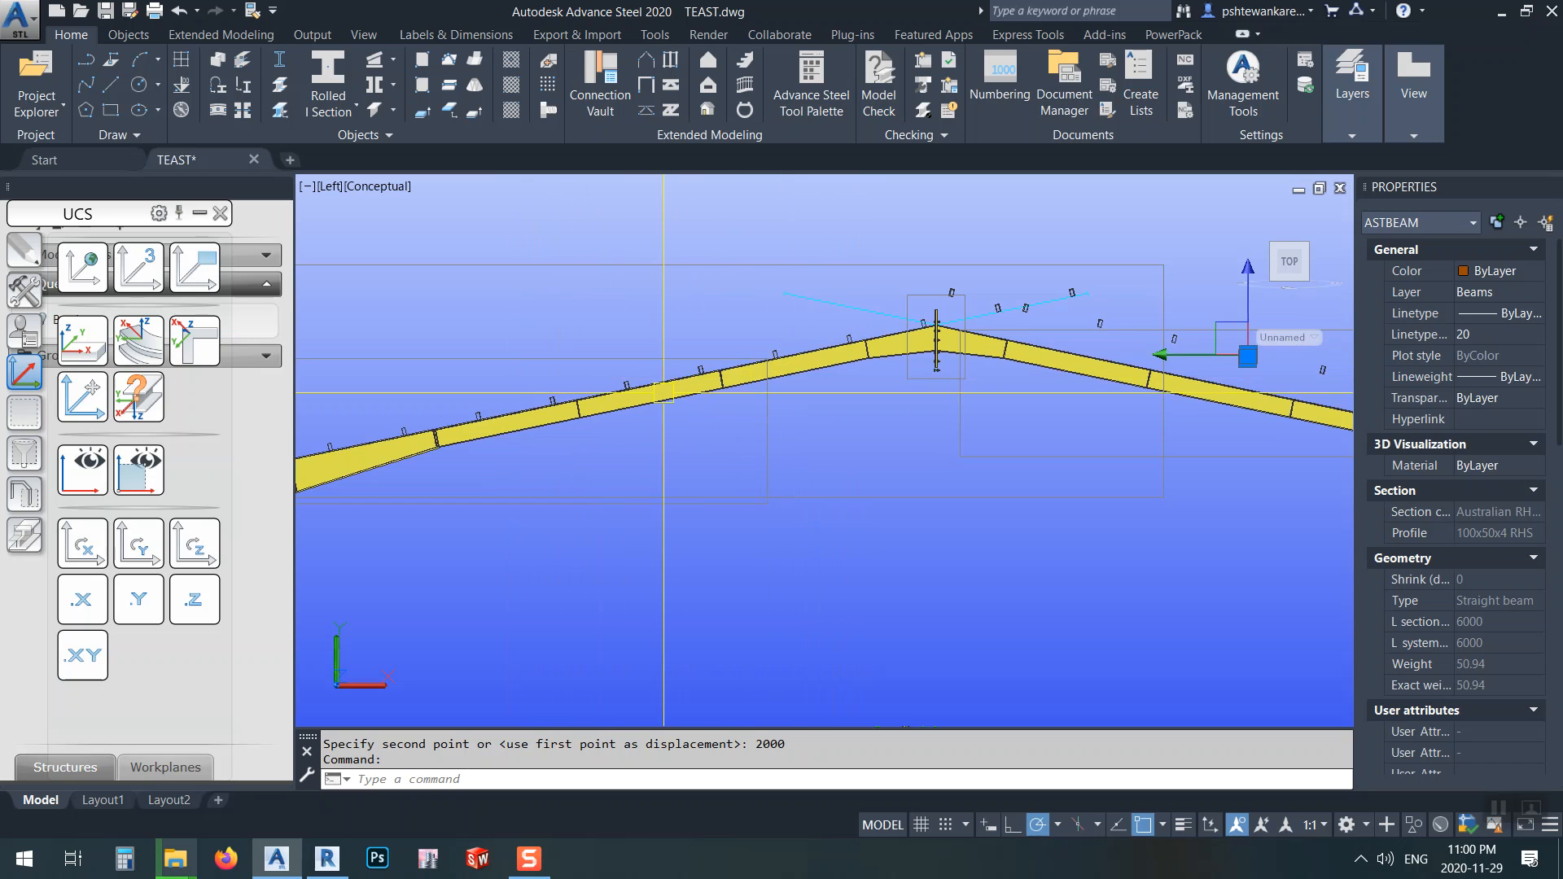
{"action": "scroll", "coordinate": [684, 389], "scroll_direction": "up", "scroll_amount": 4}
{"action": "scroll", "coordinate": [719, 367], "scroll_direction": "down", "scroll_amount": 8}
- Undo the column and rafter move, the joint box deletion and the Joint box layer change
{"action": "key", "text": "ctrl+z"}
{"action": "key", "text": "ctrl+z"}
{"action": "key", "text": "ctrl+z"}
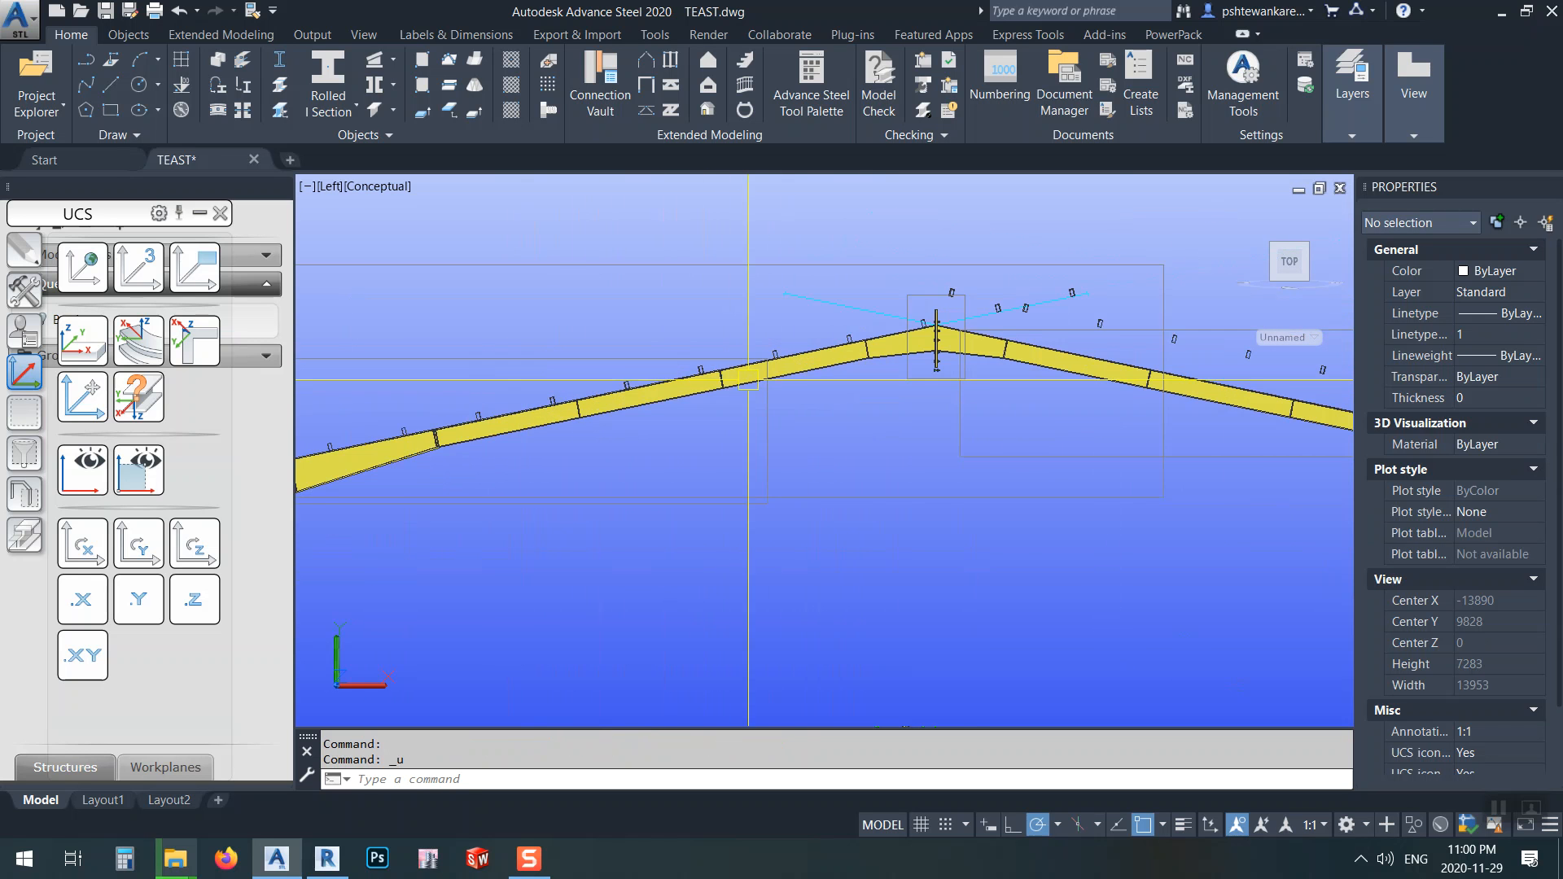
{"action": "key", "text": "ctrl+z"}
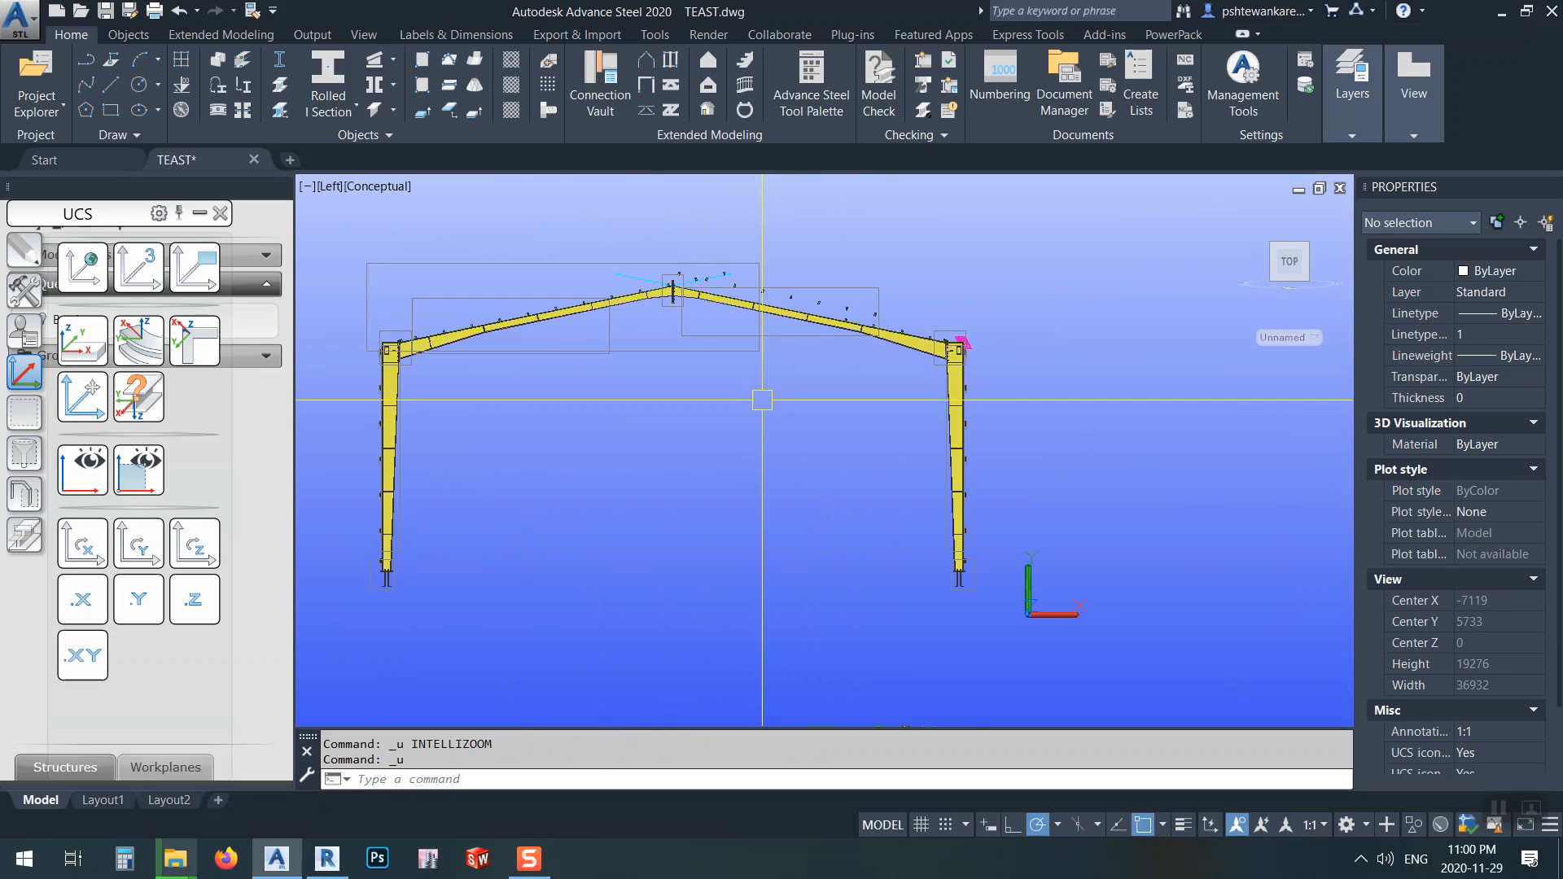
{"action": "key", "text": "ctrl+z"}
{"action": "key", "text": "ctrl+z"}
{"action": "key", "text": "ctrl+z"}
{"action": "key", "text": "ctrl+z"}
{"action": "key", "text": "ctrl+z"}
{"action": "key", "text": "ctrl+z"}
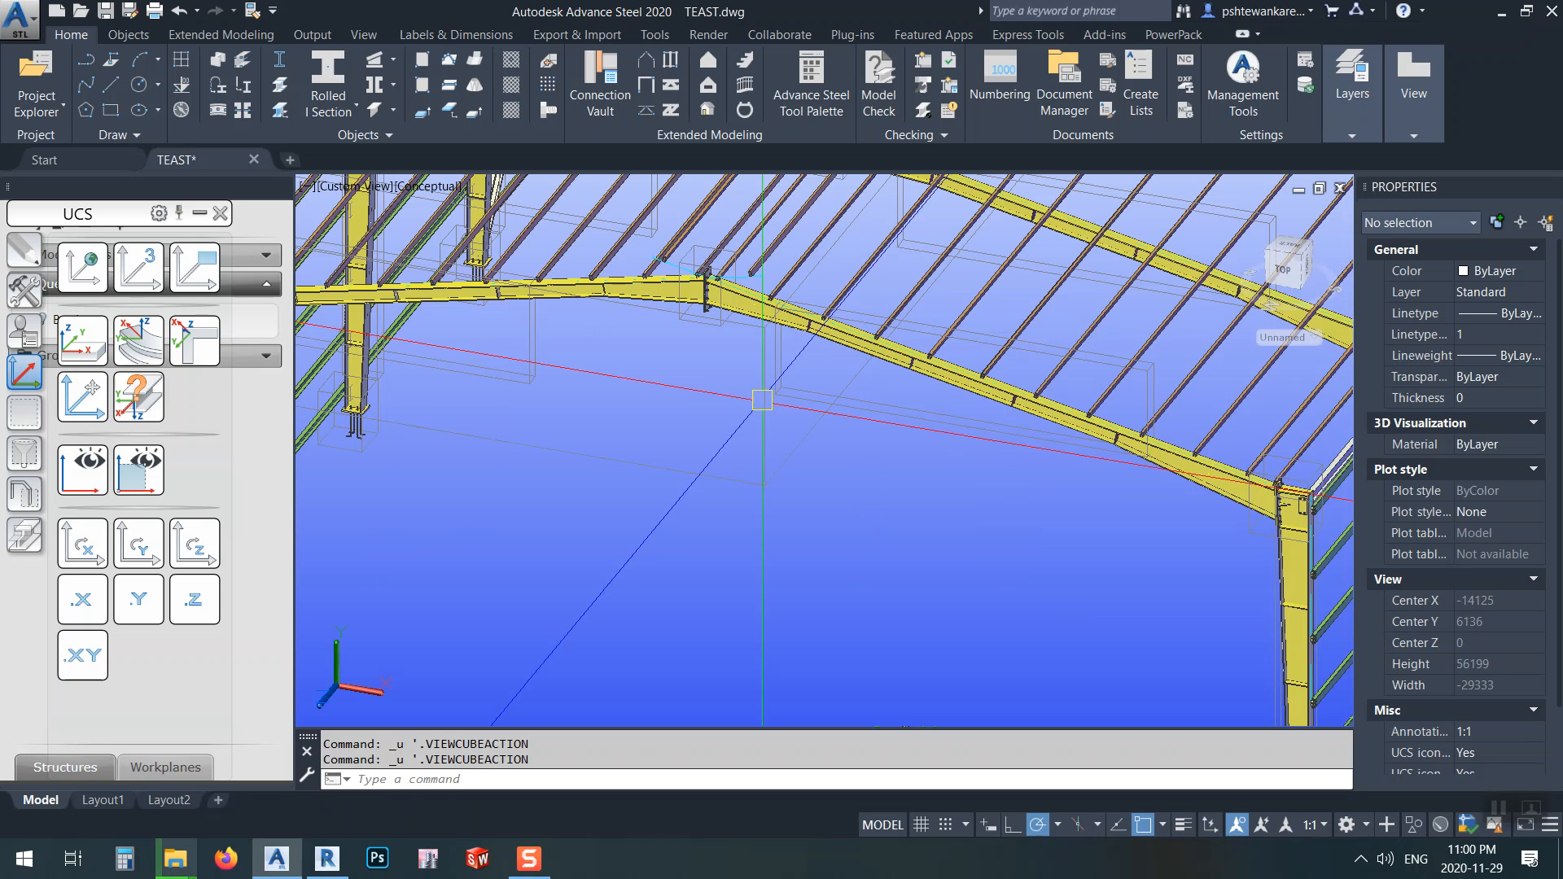
{"action": "key", "text": "ctrl+z"}
{"action": "key", "text": "ctrl+z"}
{"action": "key", "text": "ctrl+z"}
{"action": "key", "text": "ctrl+z"}
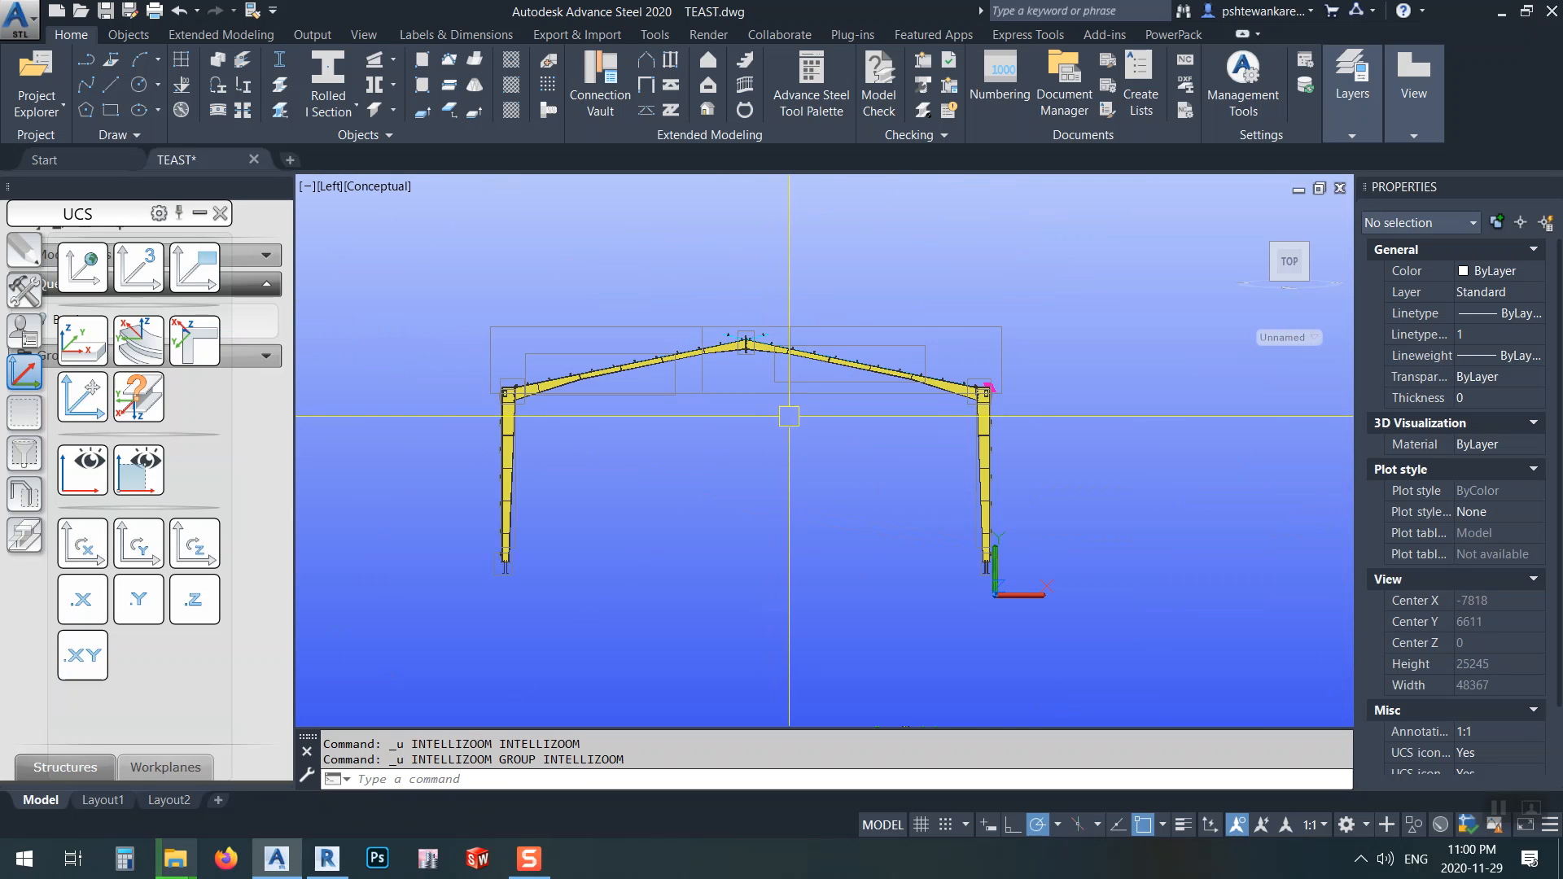
- Move the frame's right column and adjoining rafter, with their purlins and girts, 2000 horizontally toward the centre of the span
{"action": "scroll", "coordinate": [899, 351], "scroll_direction": "down", "scroll_amount": 4}
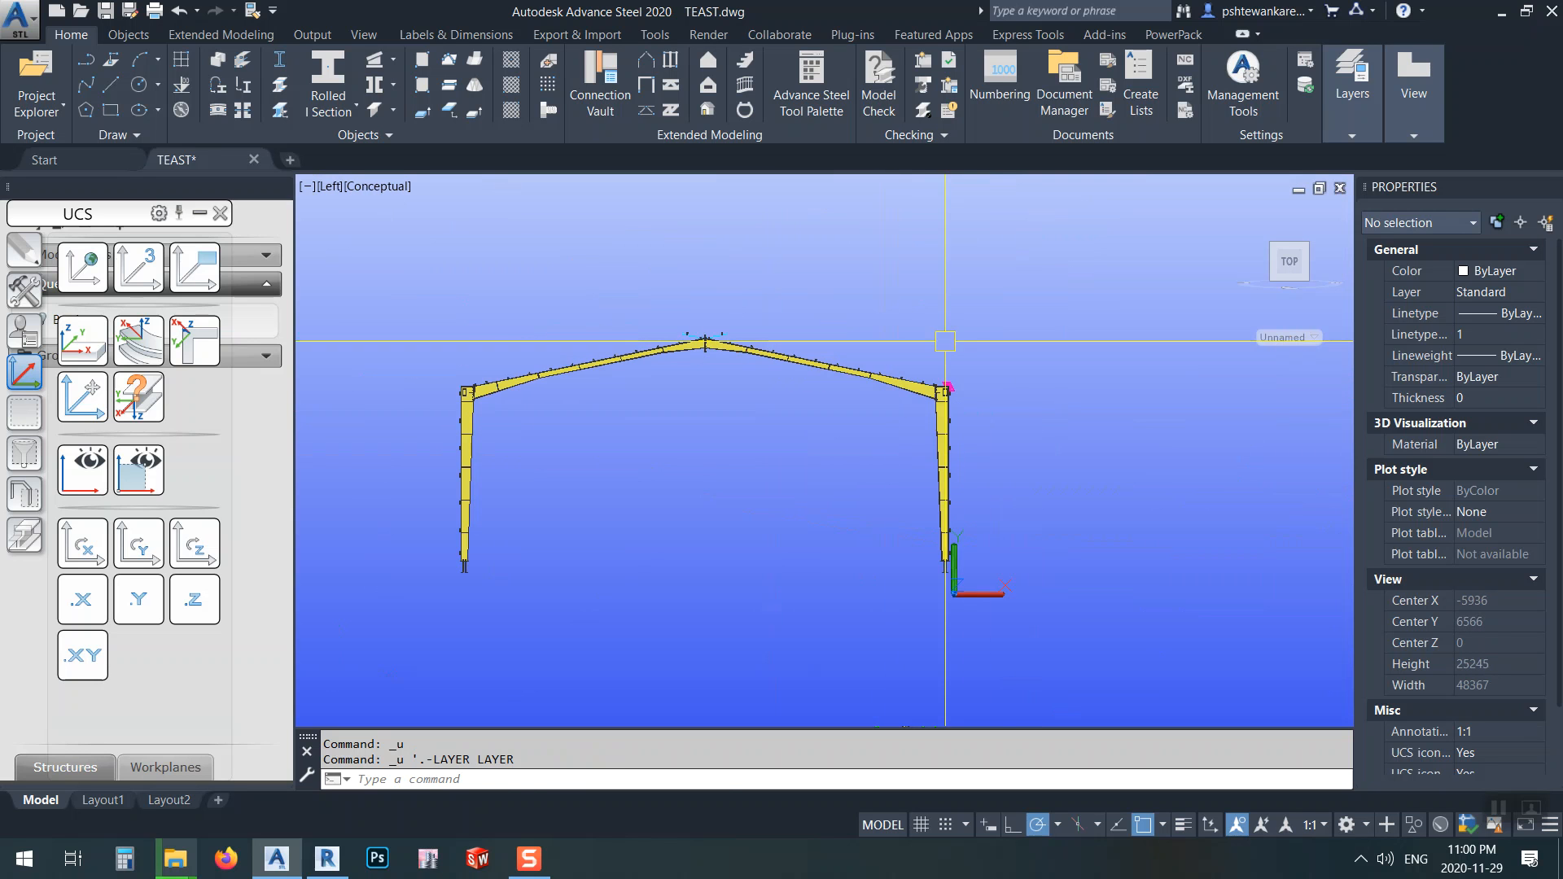
{"action": "left_click", "coordinate": [1003, 314]}
{"action": "left_click", "coordinate": [847, 640]}
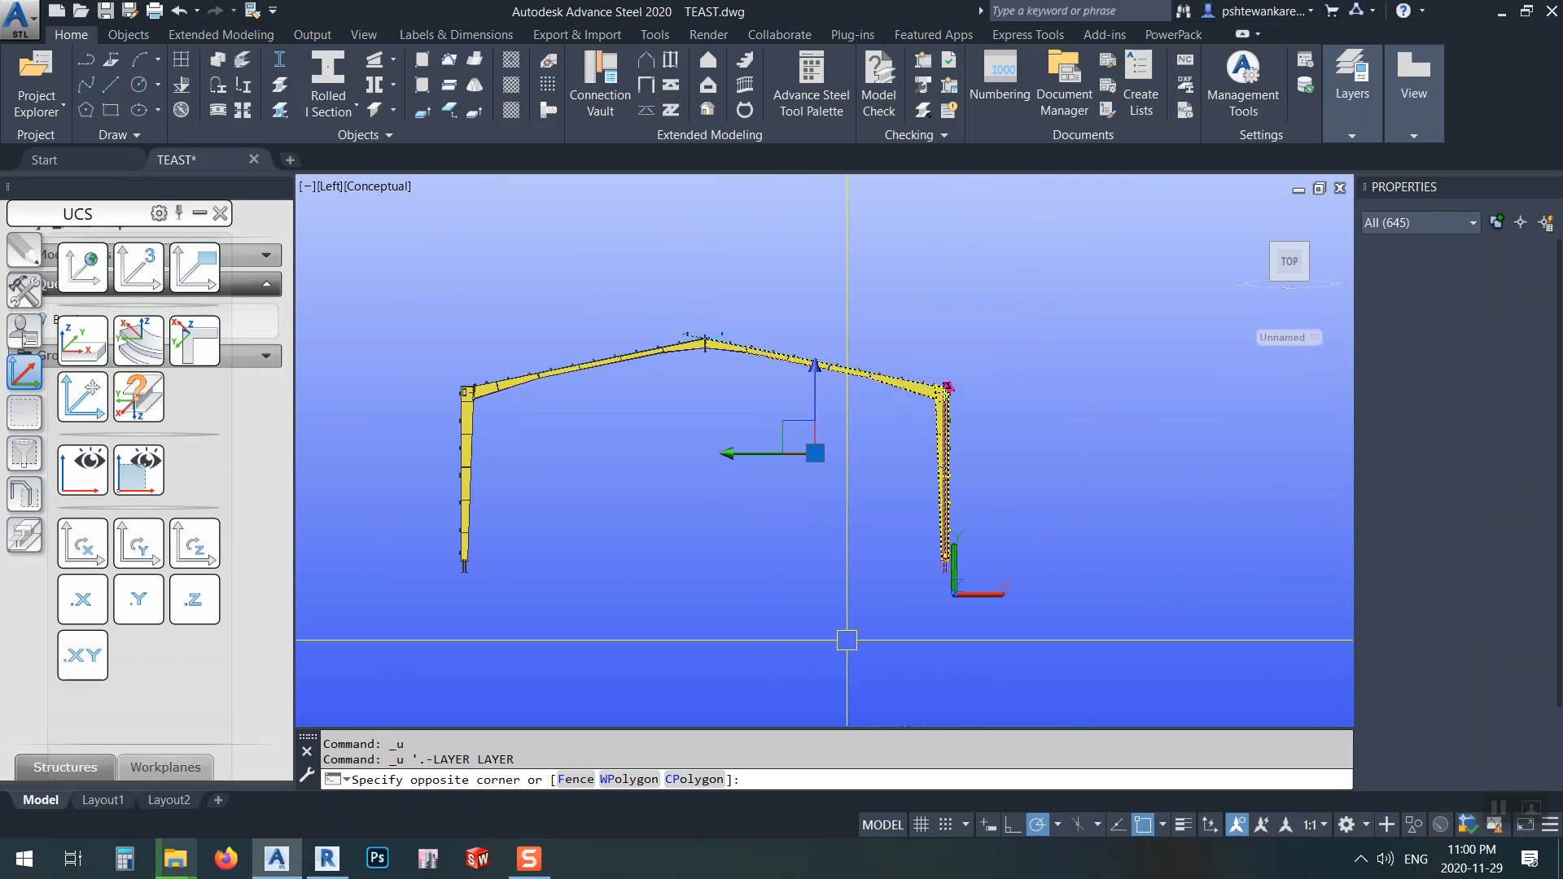
{"action": "type", "text": "m"}
{"action": "key", "text": "Return"}
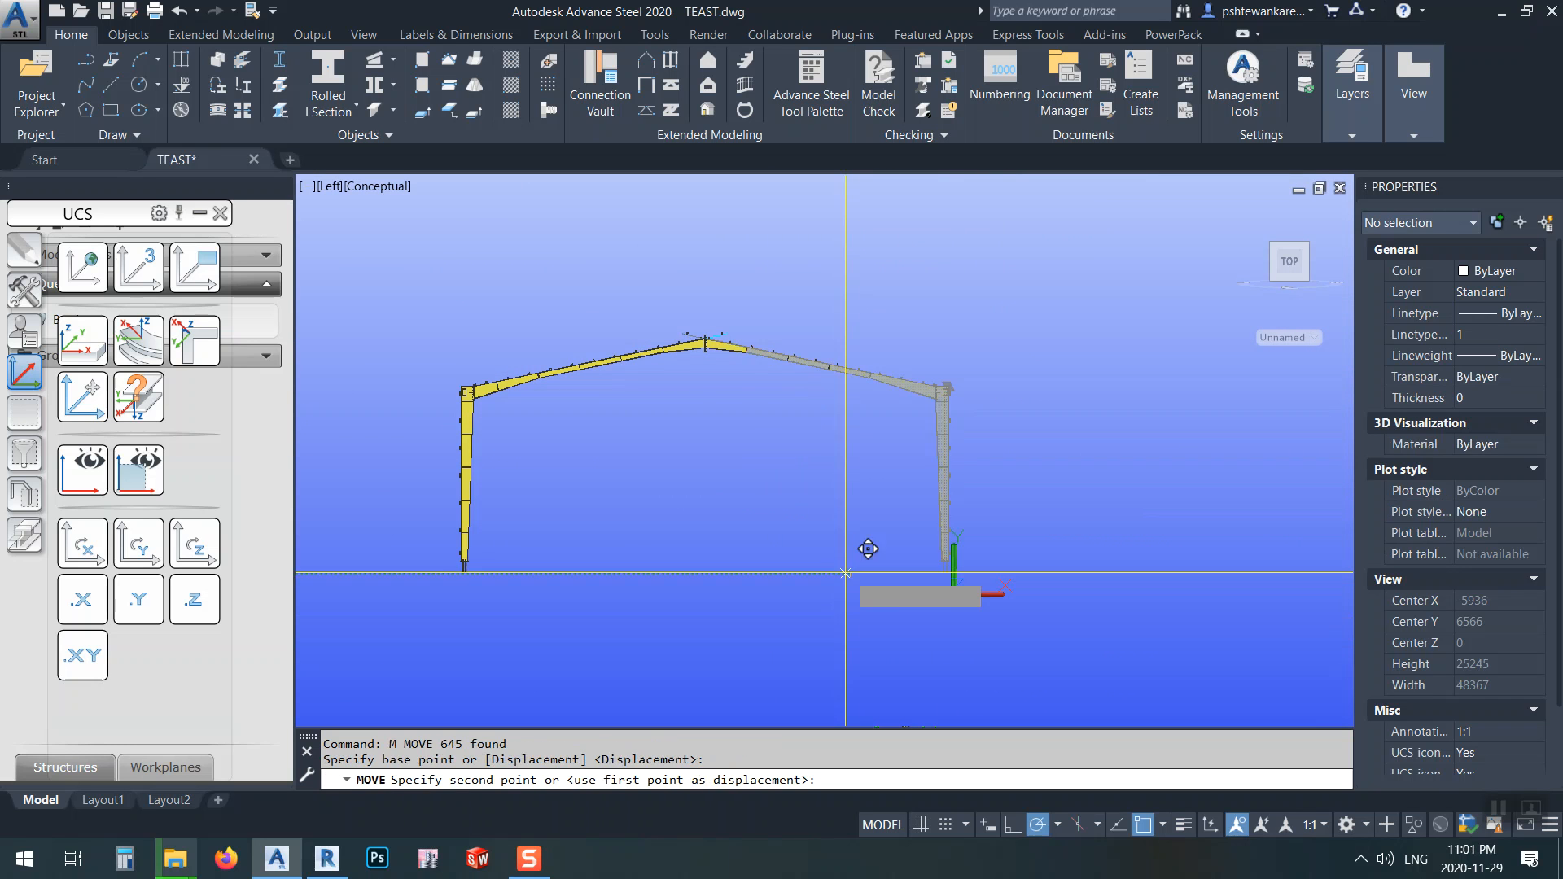
{"action": "left_click", "coordinate": [852, 574]}
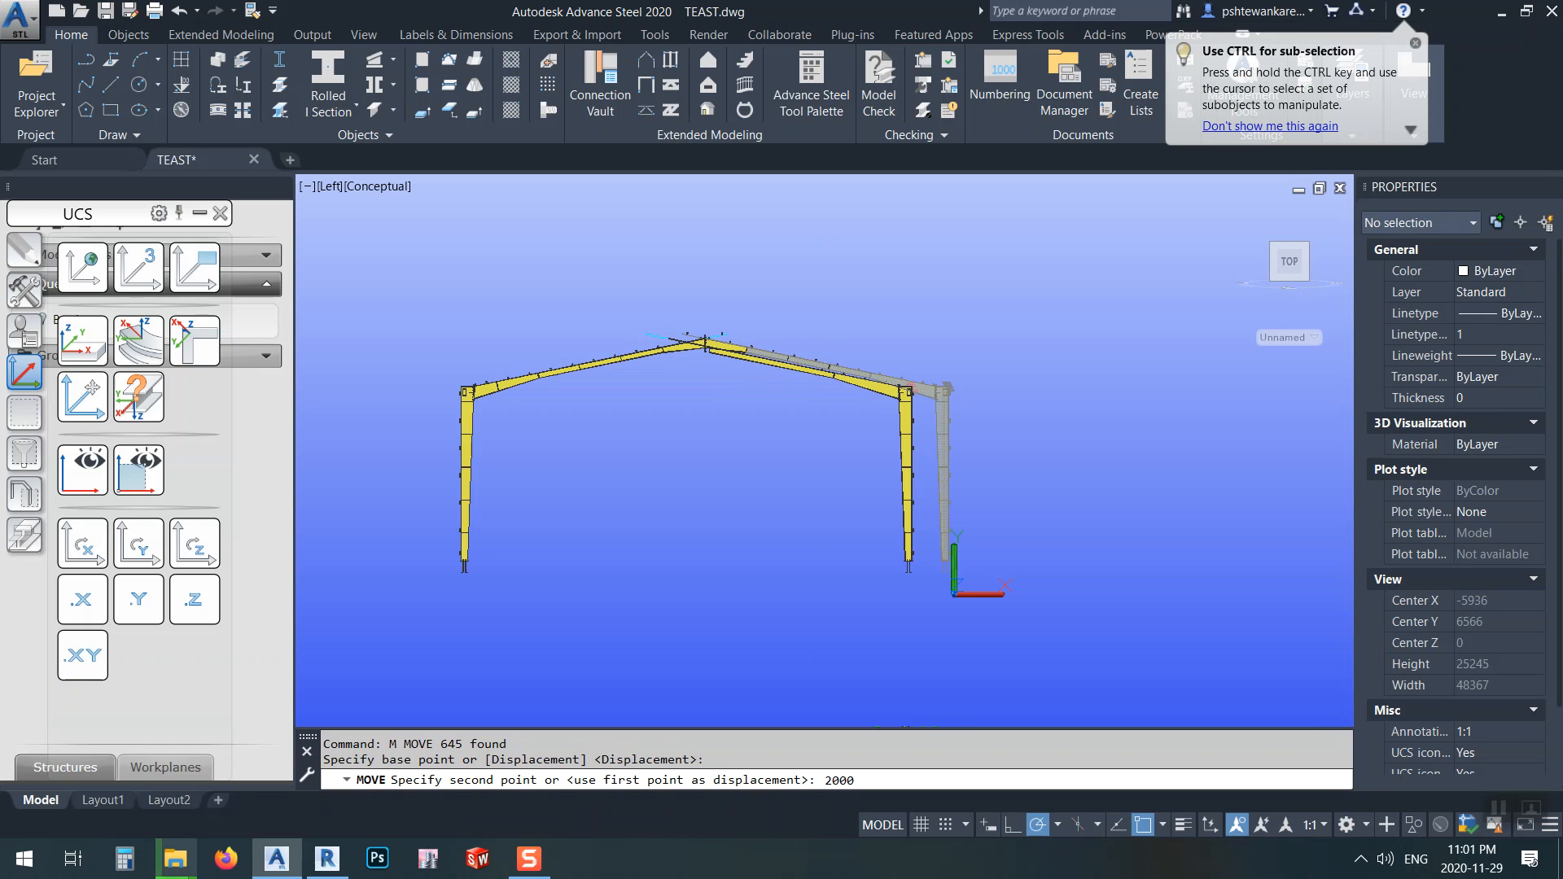
{"action": "key", "text": "Return"}
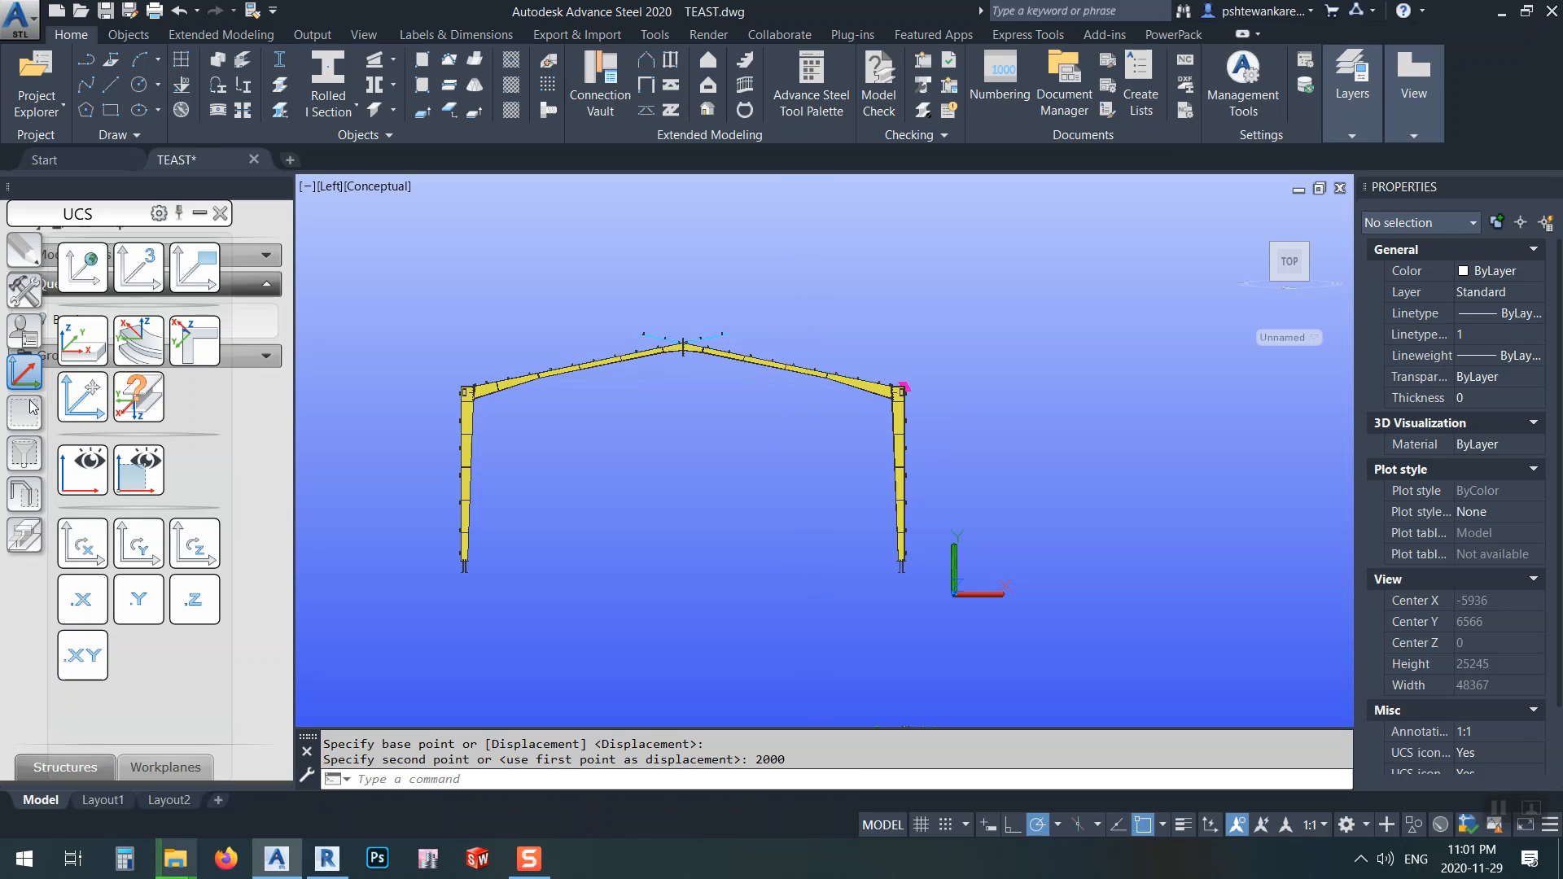
- Reset the UCS to World and show the whole building in the NW isometric view
{"action": "left_click", "coordinate": [67, 279]}
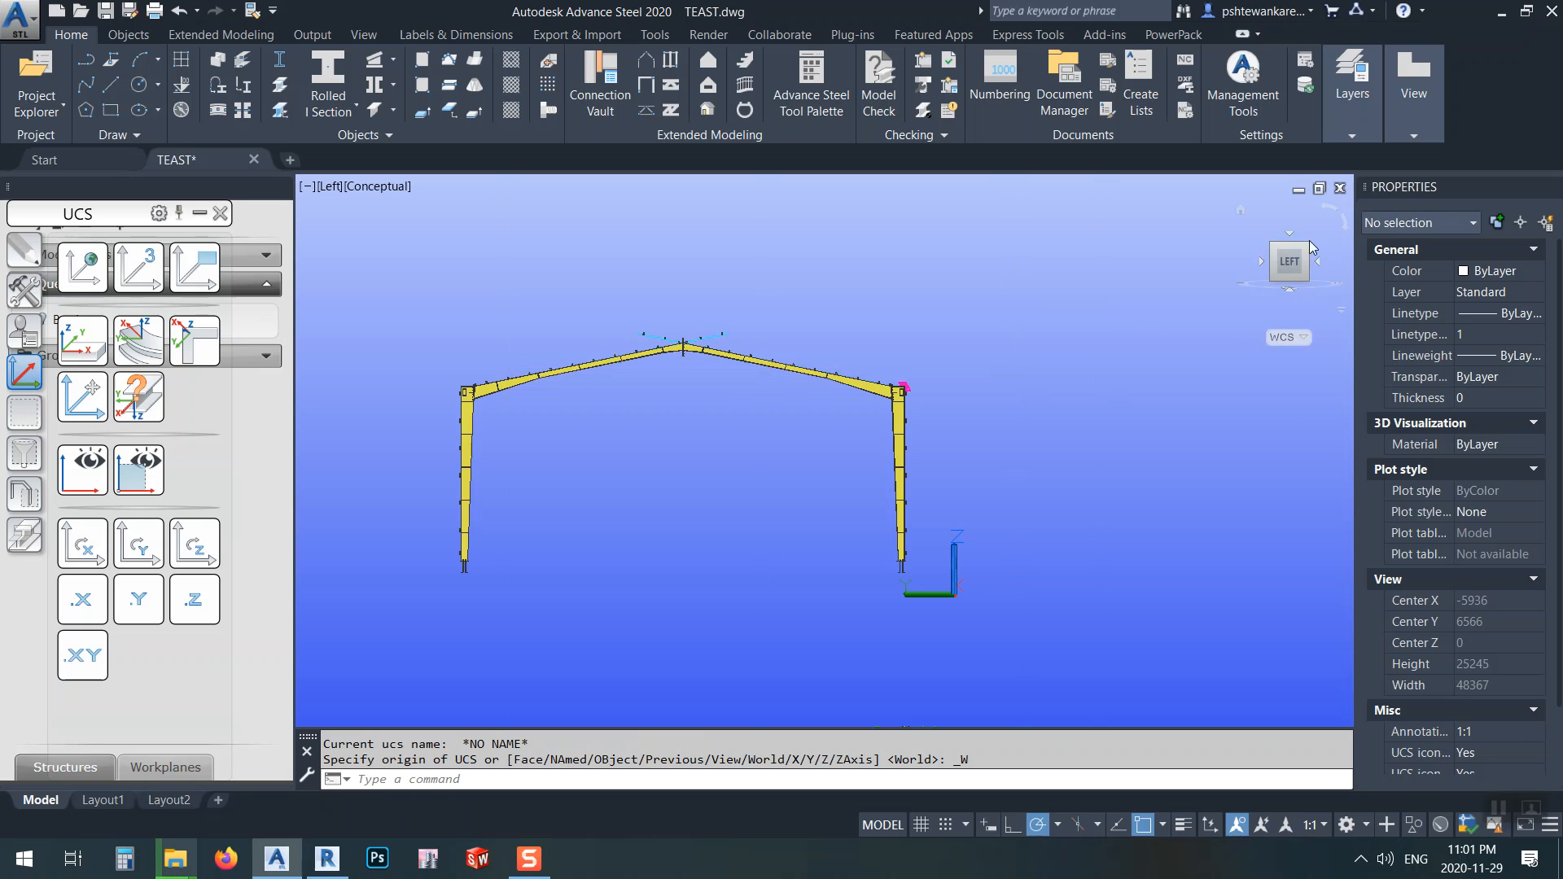
{"action": "left_click", "coordinate": [1275, 253]}
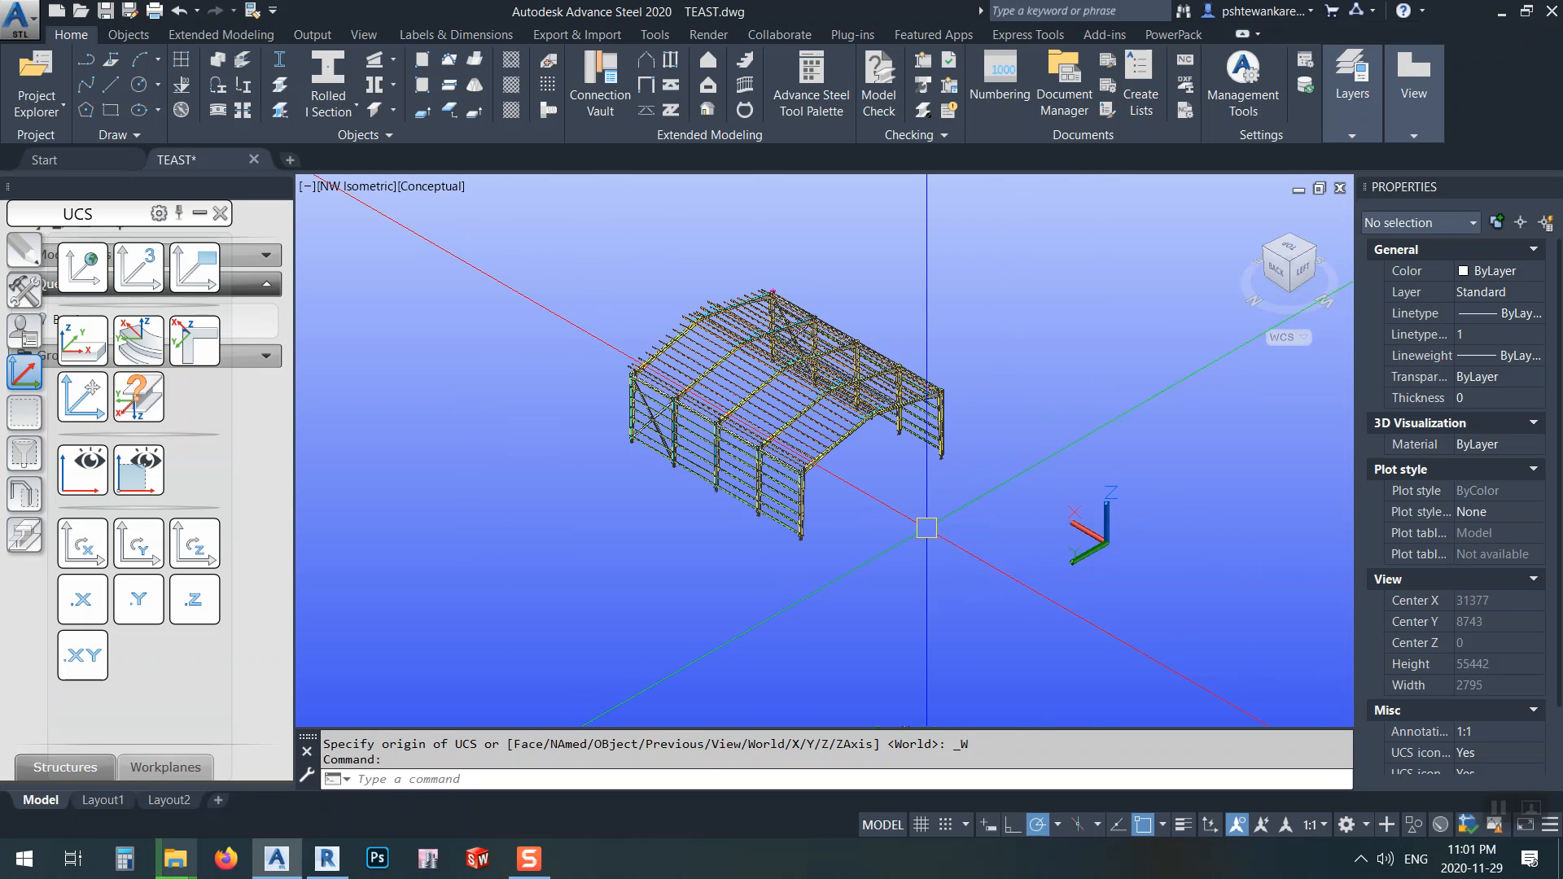
- Examine from above how the purlins and both rafters meet at the end frame's ridge after the column move
{"action": "scroll", "coordinate": [926, 527], "scroll_direction": "up", "scroll_amount": 10}
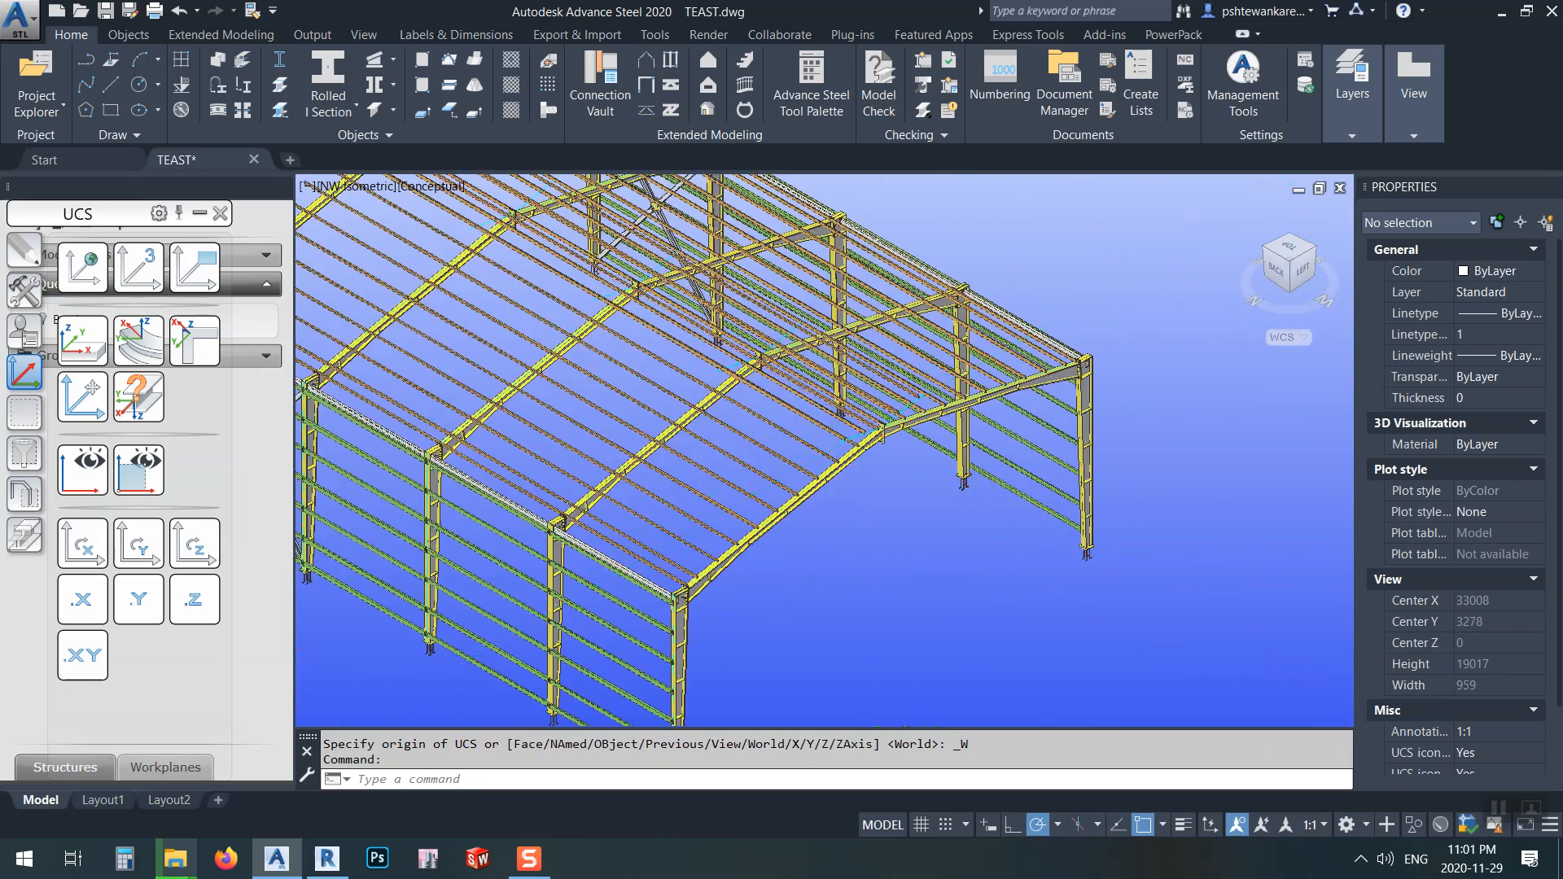
{"action": "scroll", "coordinate": [871, 428], "scroll_direction": "up", "scroll_amount": 5}
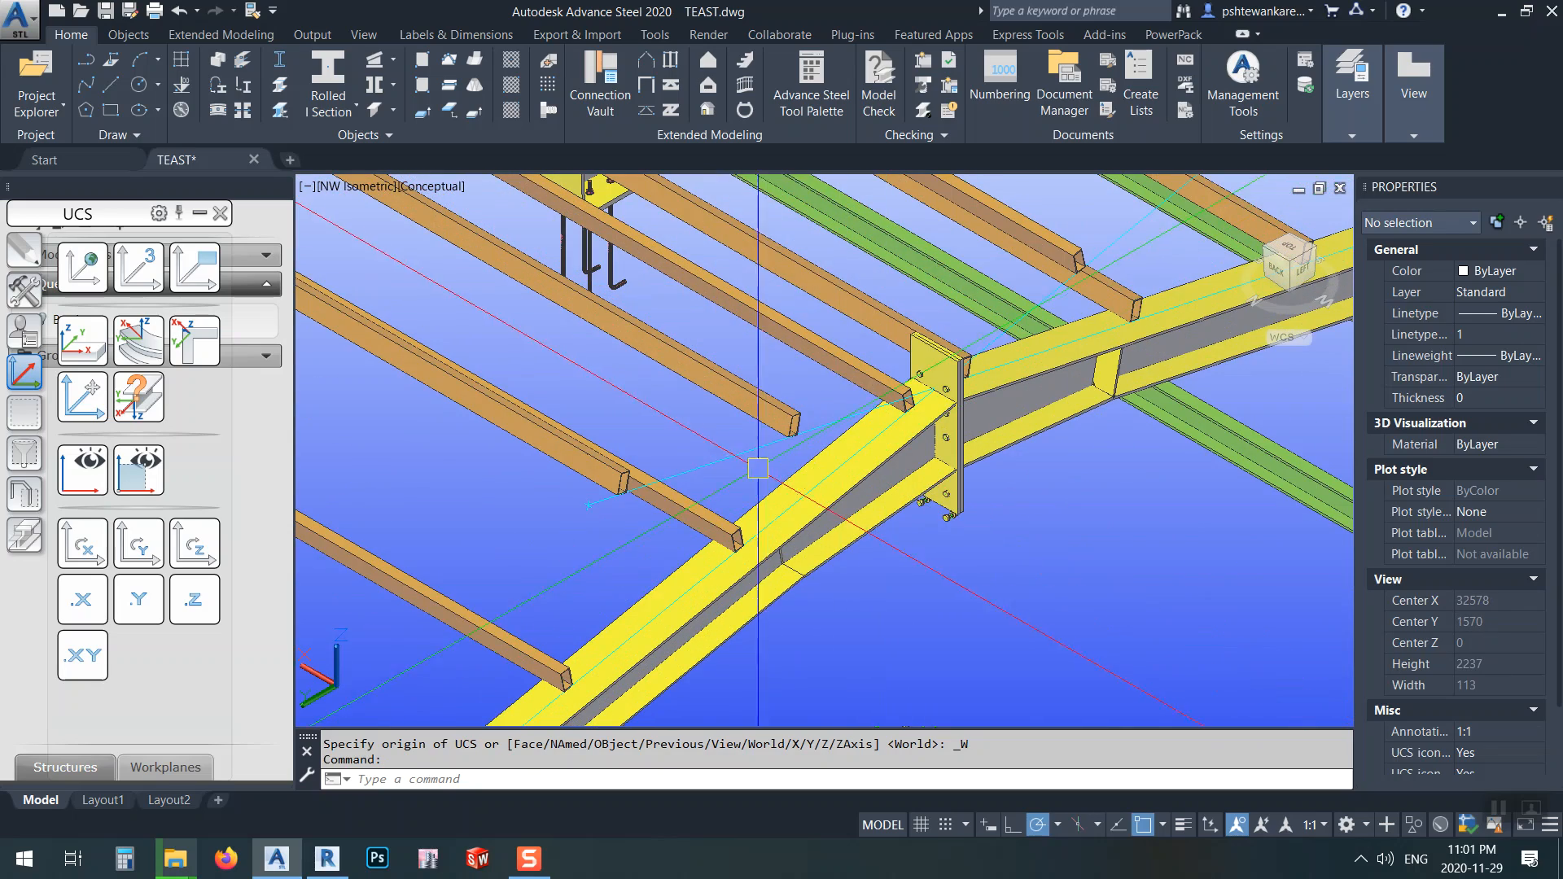
{"action": "middle_click_drag", "start_coordinate": [1138, 237], "coordinate": [973, 445]}
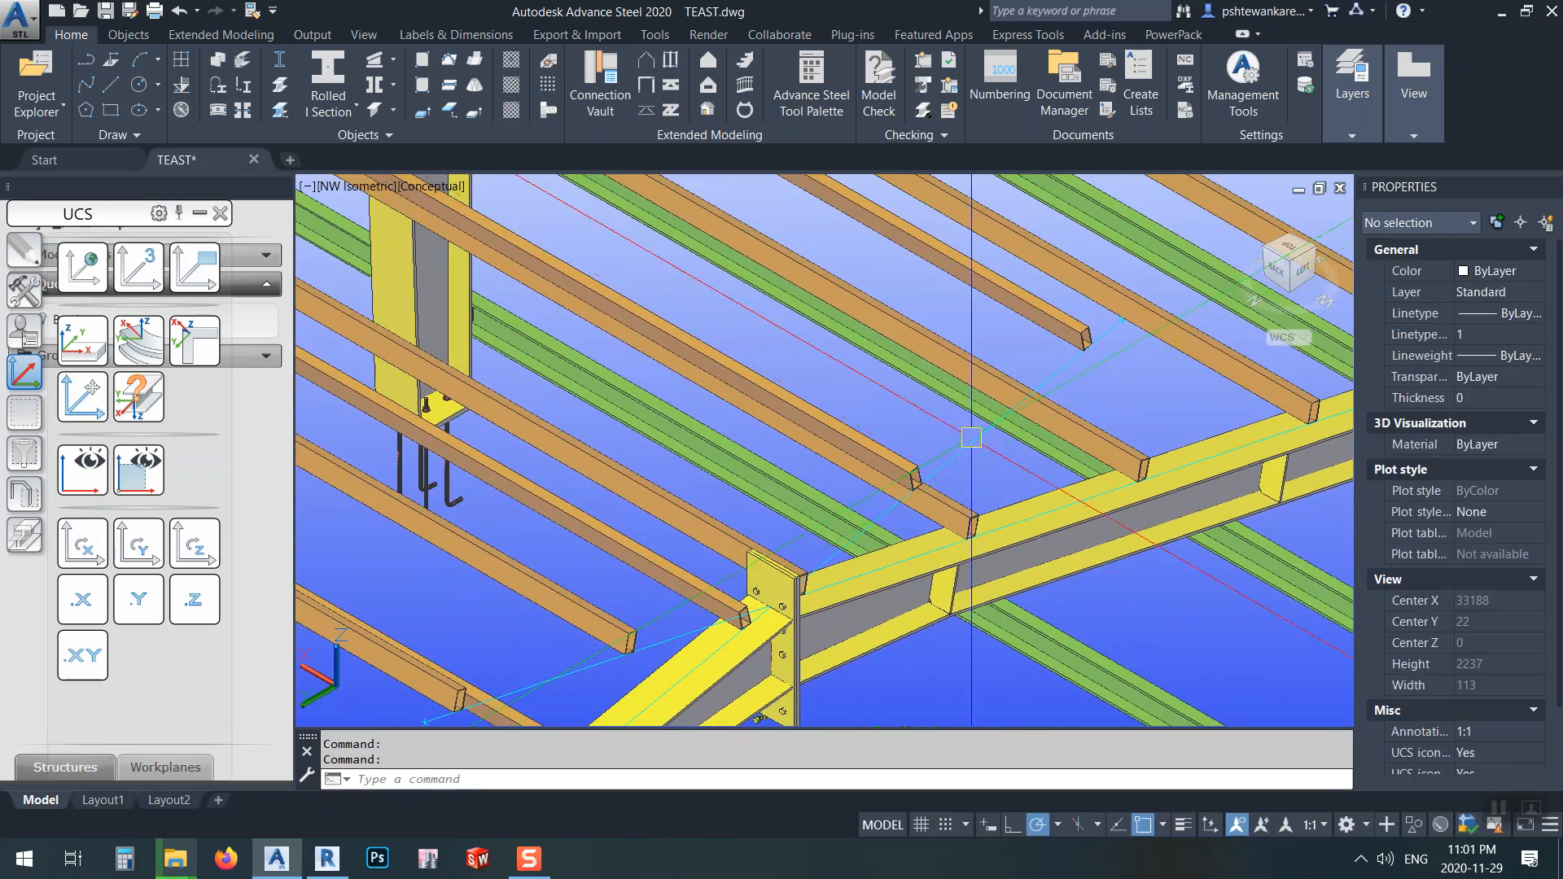
{"action": "mouse_move", "coordinate": [970, 451]}
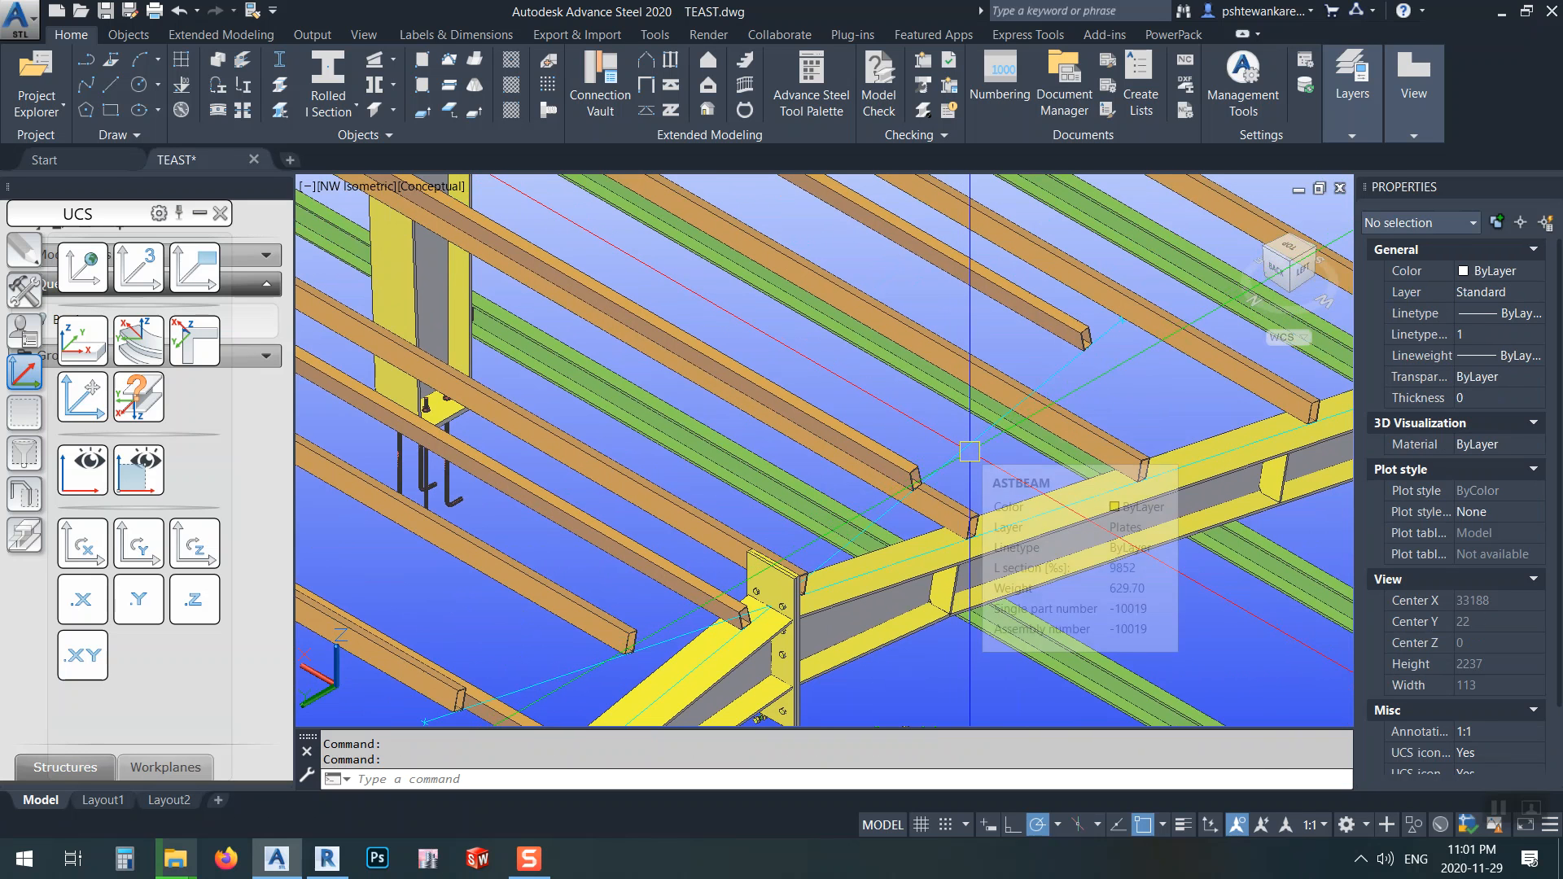
{"action": "scroll", "coordinate": [970, 451], "scroll_direction": "down", "scroll_amount": 4}
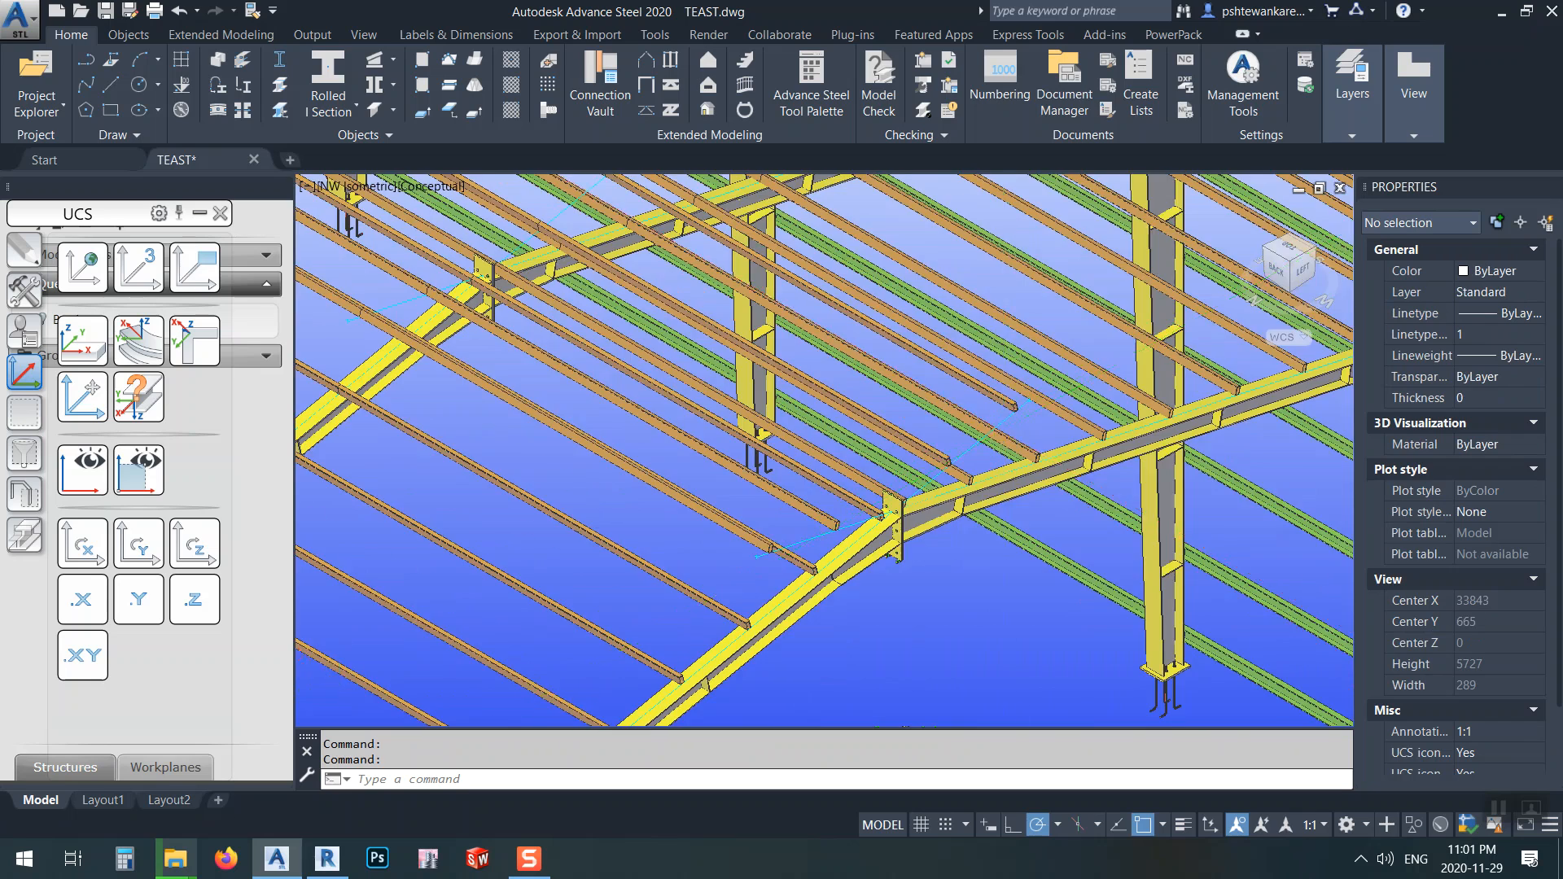
{"action": "scroll", "coordinate": [1047, 407], "scroll_direction": "up", "scroll_amount": 5}
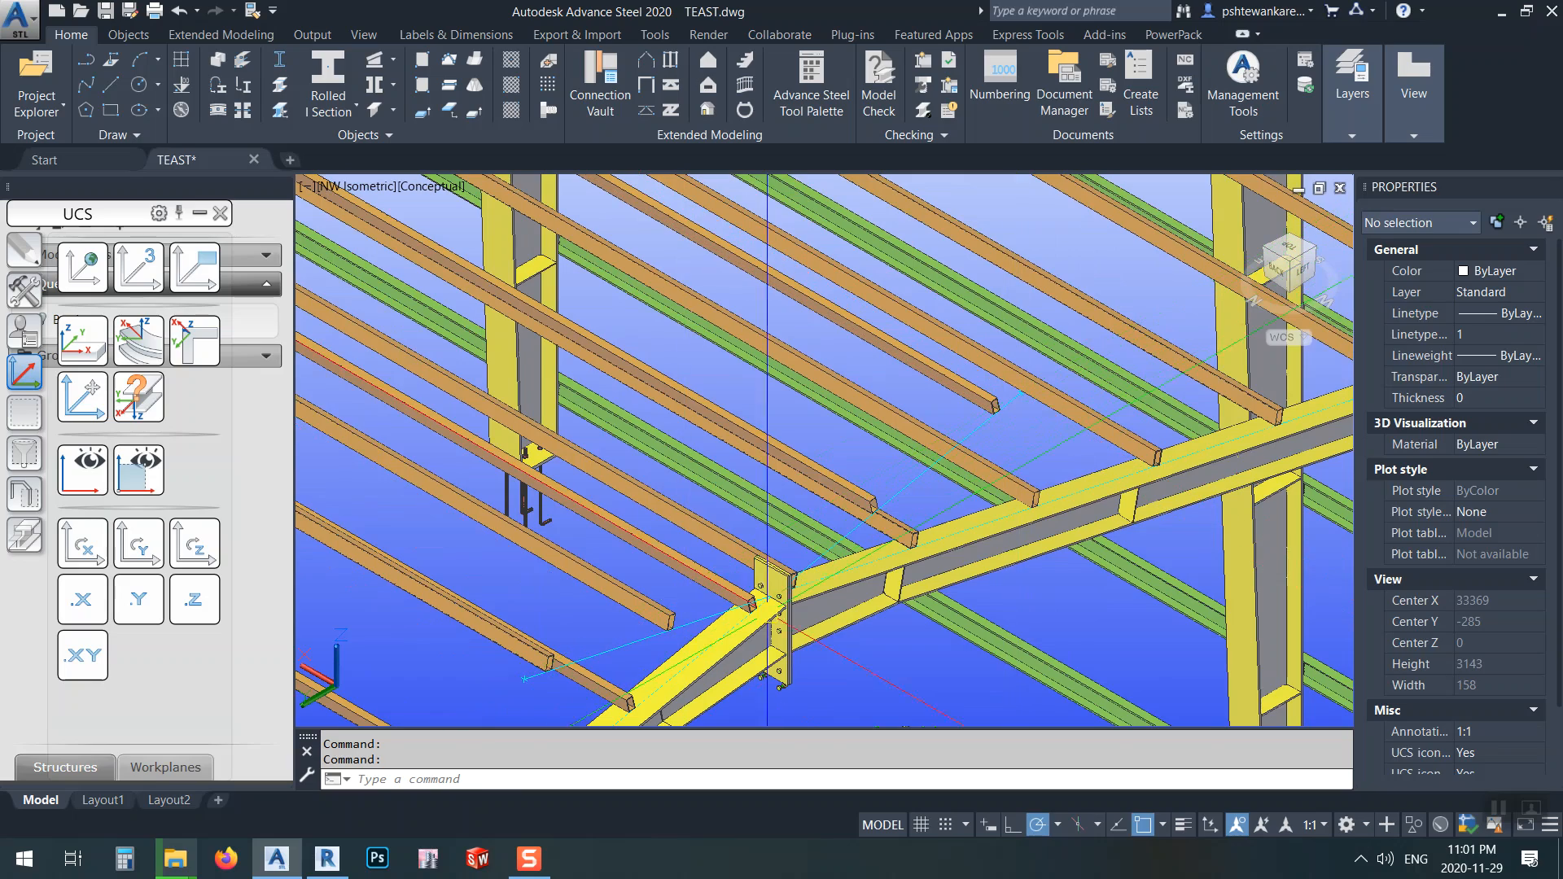
{"action": "scroll", "coordinate": [886, 507], "scroll_direction": "down", "scroll_amount": 5}
{"action": "scroll", "coordinate": [846, 575], "scroll_direction": "up", "scroll_amount": 9}
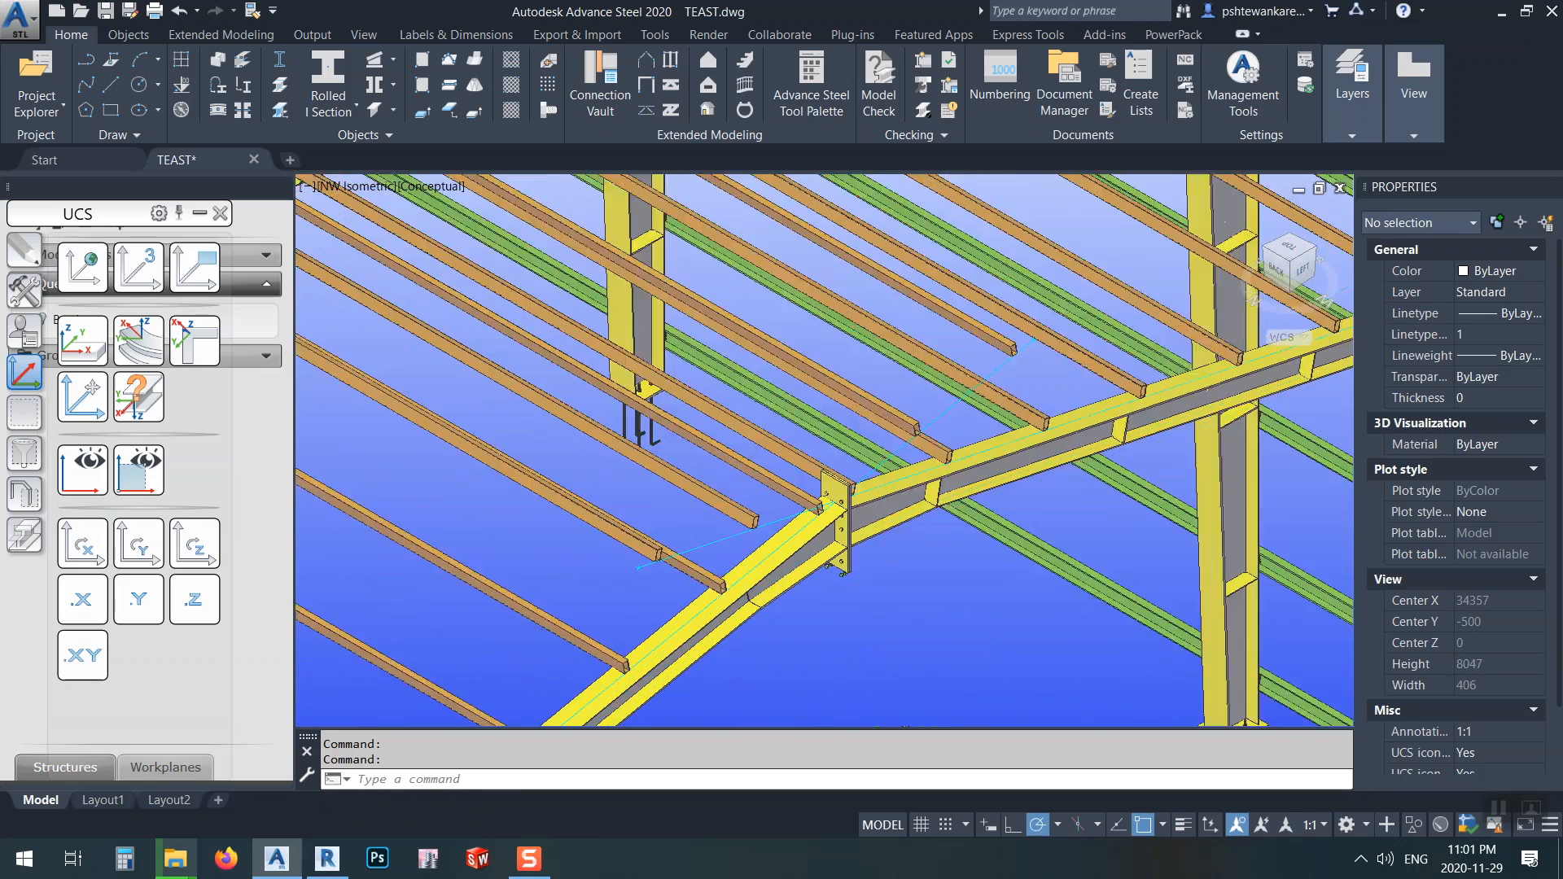
- Inspect the end frame's ridge plates, bolts and haunches from the side, along with the purlin positions on both rafters
{"action": "middle_click_drag", "start_coordinate": [806, 597], "coordinate": [900, 551]}
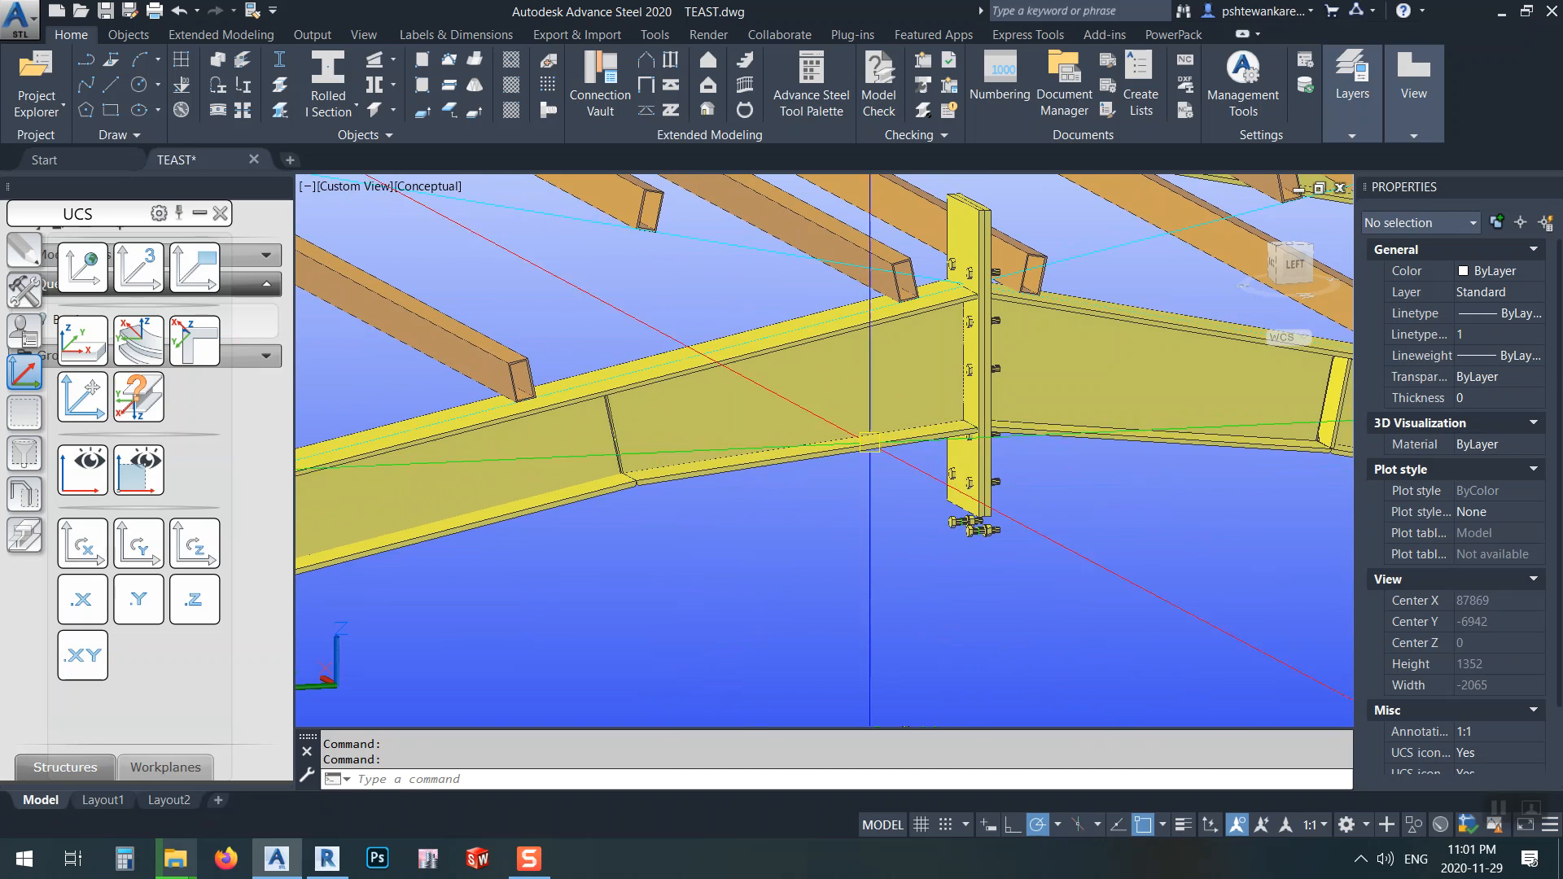
{"action": "scroll", "coordinate": [720, 492], "scroll_direction": "down", "scroll_amount": 2}
{"action": "scroll", "coordinate": [716, 481], "scroll_direction": "down", "scroll_amount": 2}
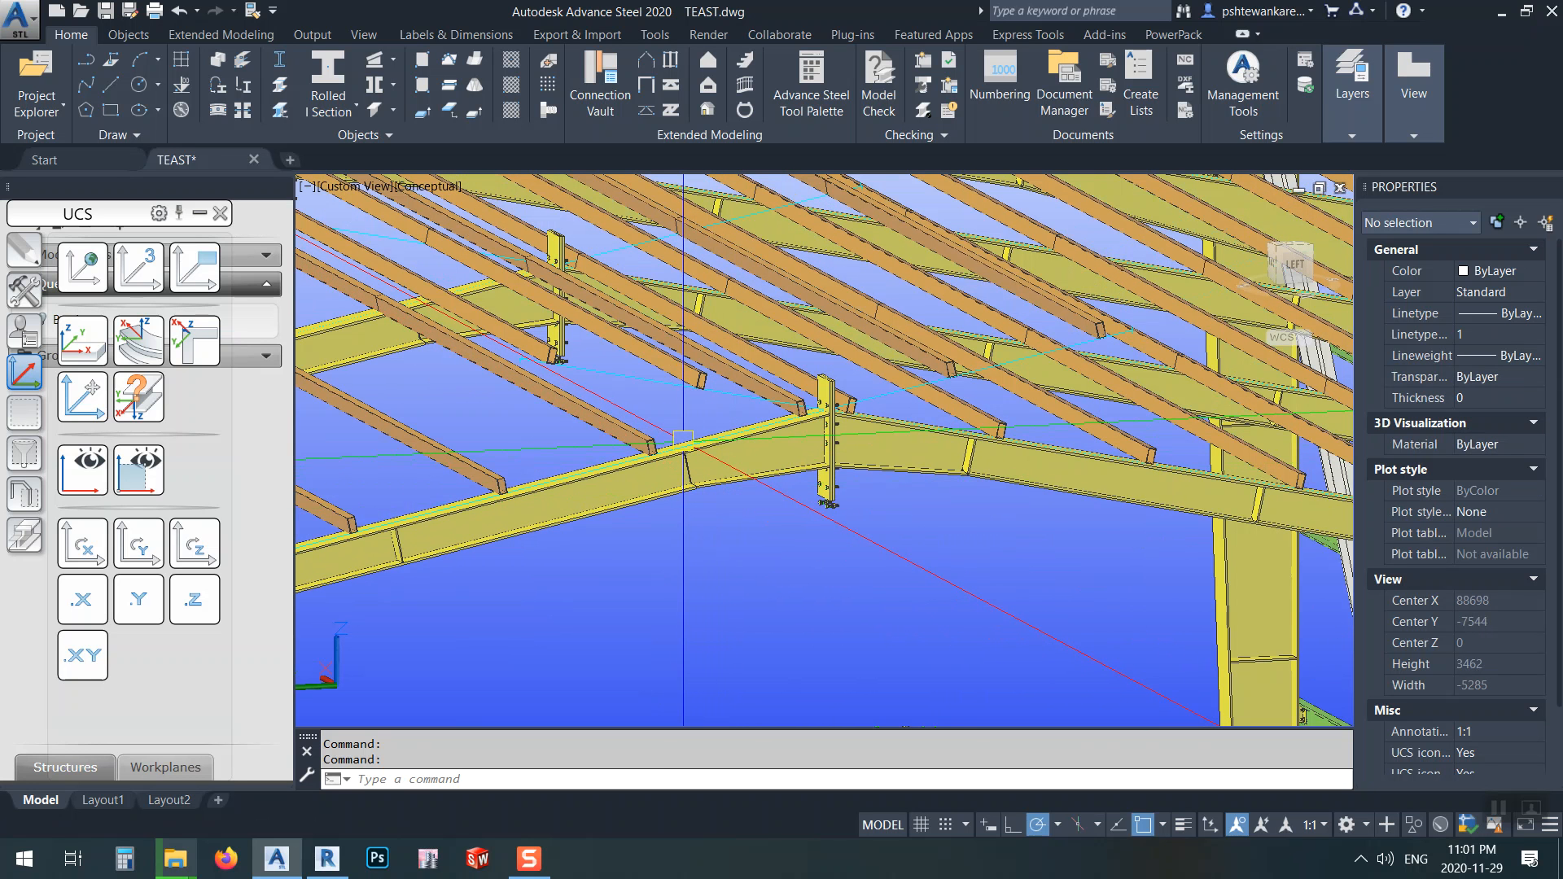
{"action": "mouse_move", "coordinate": [1137, 336]}
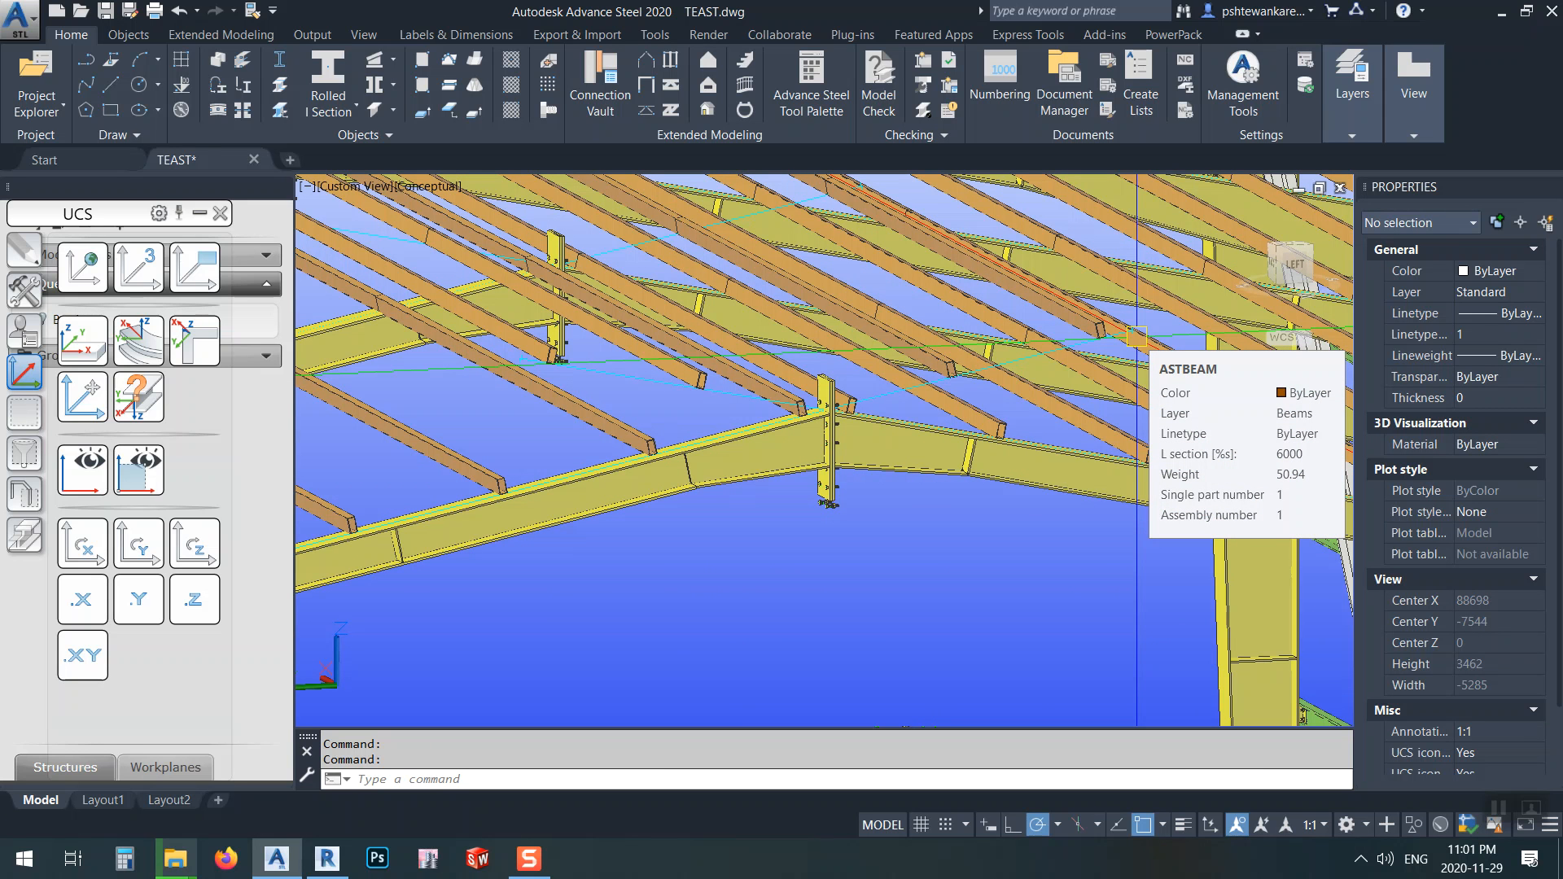
{"action": "scroll", "coordinate": [824, 498], "scroll_direction": "up", "scroll_amount": 5}
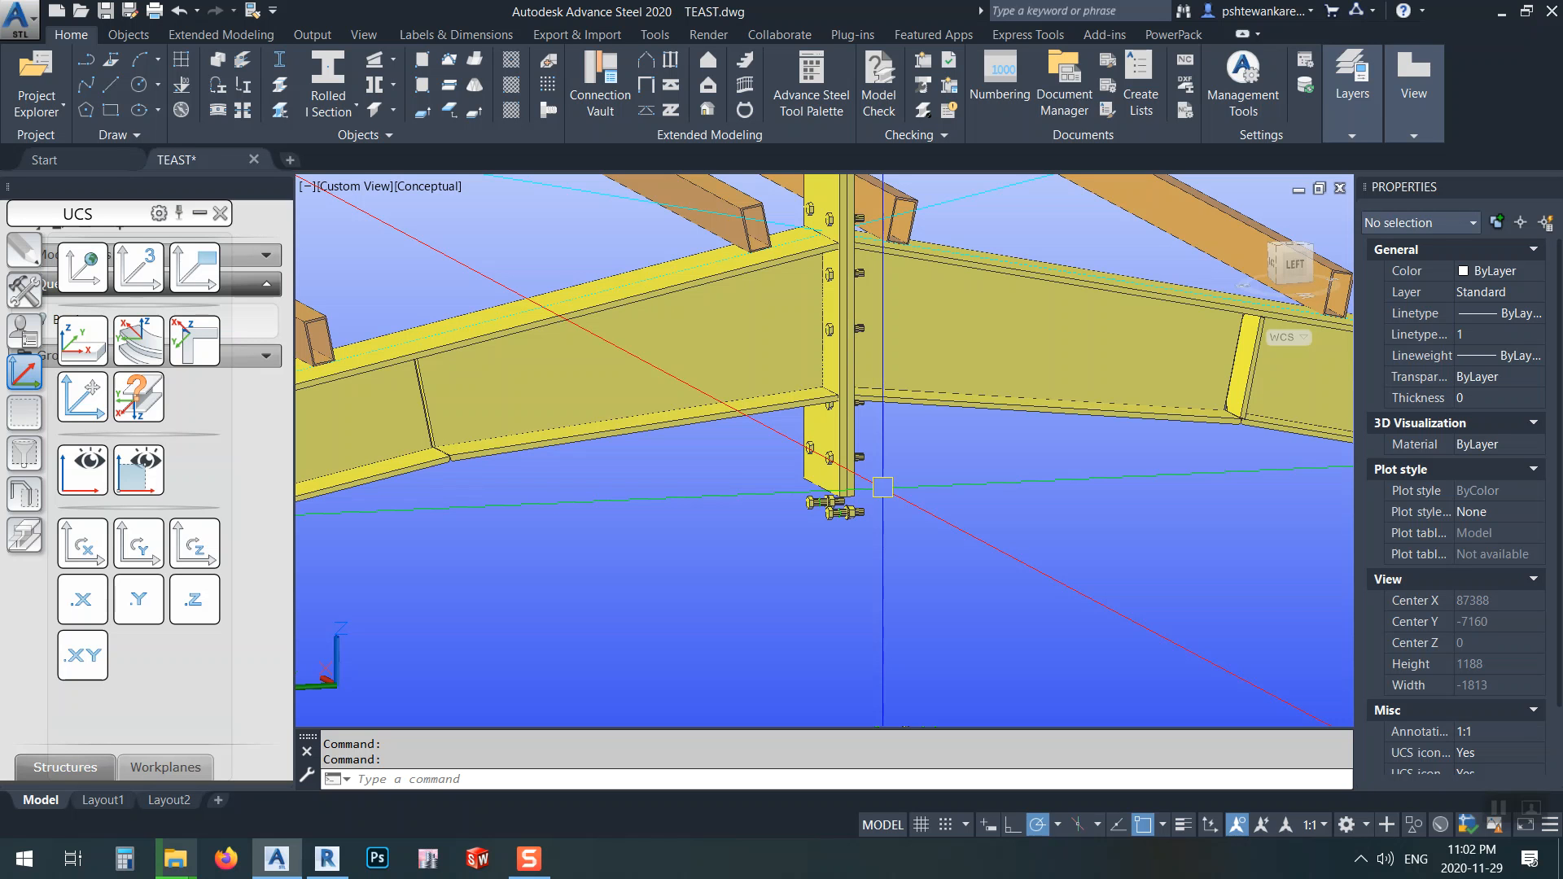
{"action": "scroll", "coordinate": [883, 488], "scroll_direction": "down", "scroll_amount": 6}
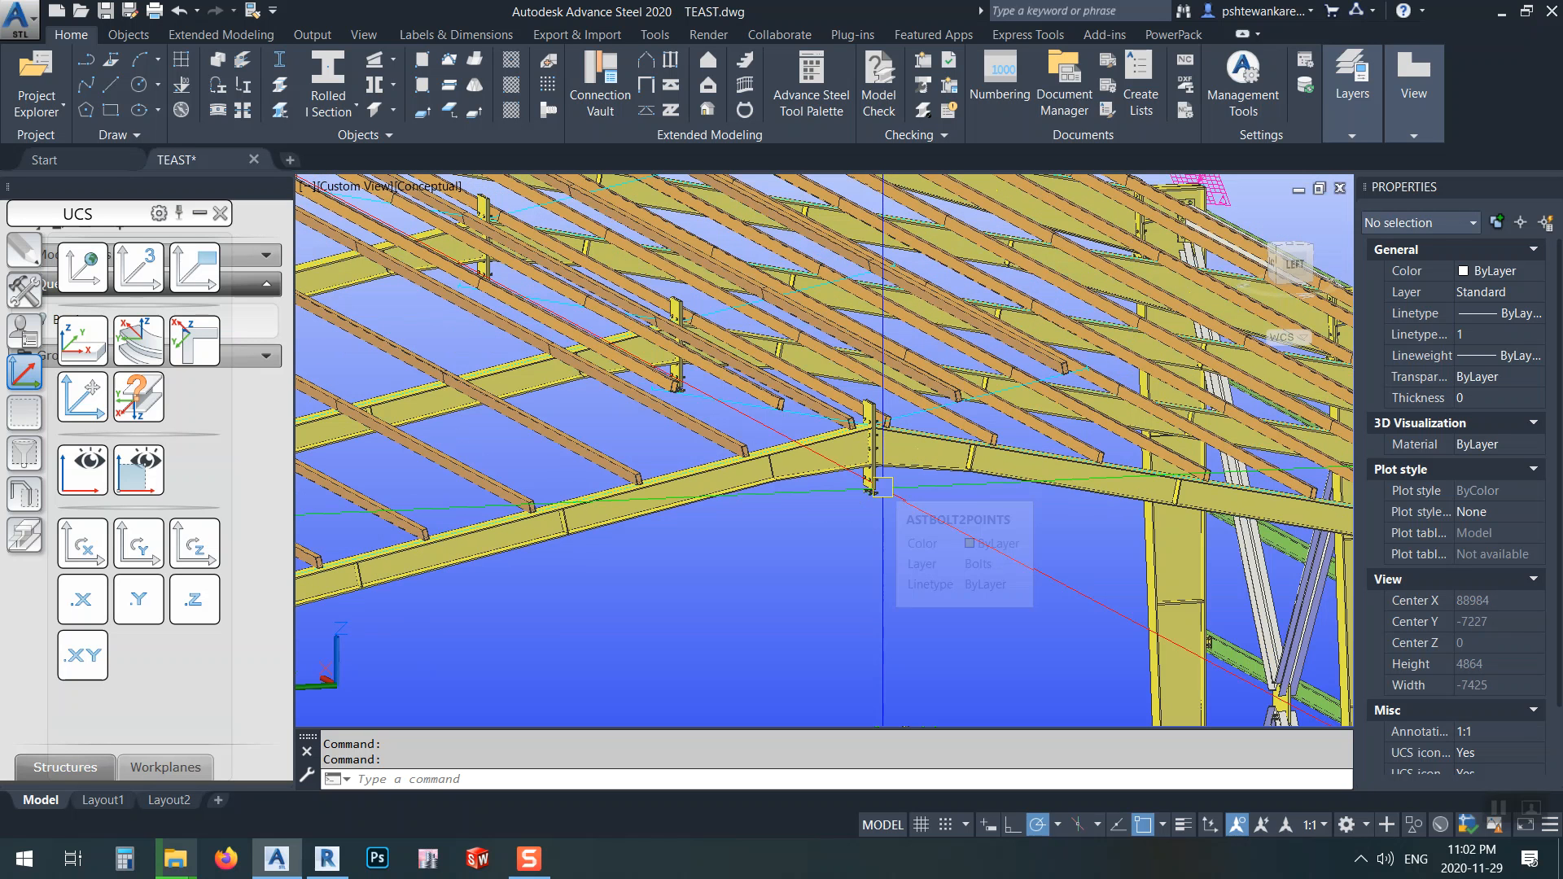
{"action": "middle_click_drag", "start_coordinate": [882, 489], "coordinate": [883, 583], "text": "shift"}
{"action": "middle_click_drag", "start_coordinate": [1032, 601], "coordinate": [816, 275]}
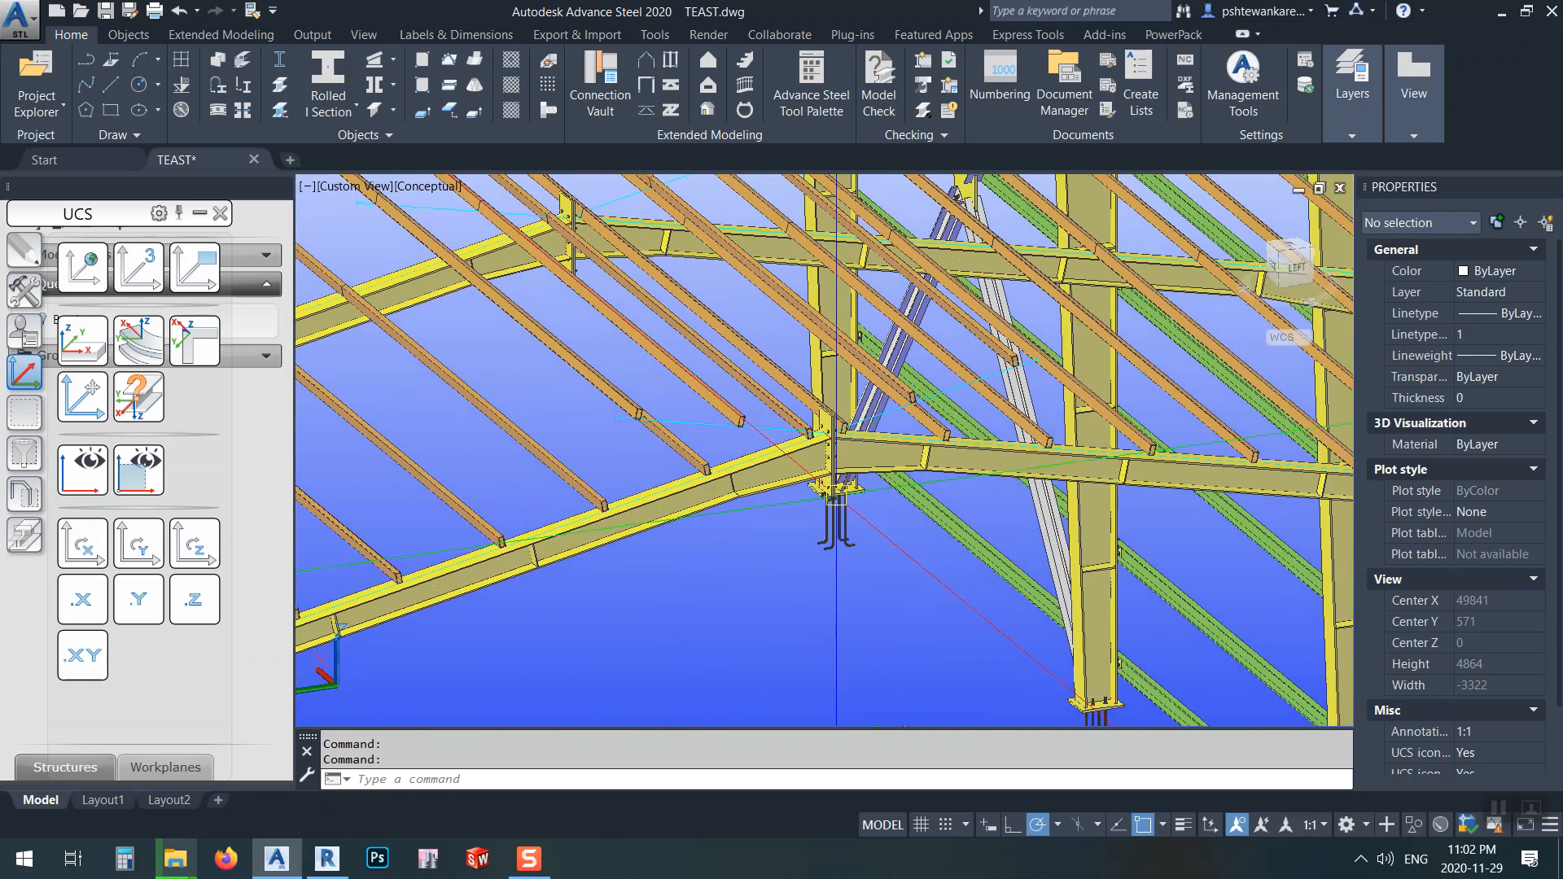
{"action": "scroll", "coordinate": [837, 498], "scroll_direction": "up", "scroll_amount": 11}
{"action": "scroll", "coordinate": [786, 472], "scroll_direction": "down", "scroll_amount": 10}
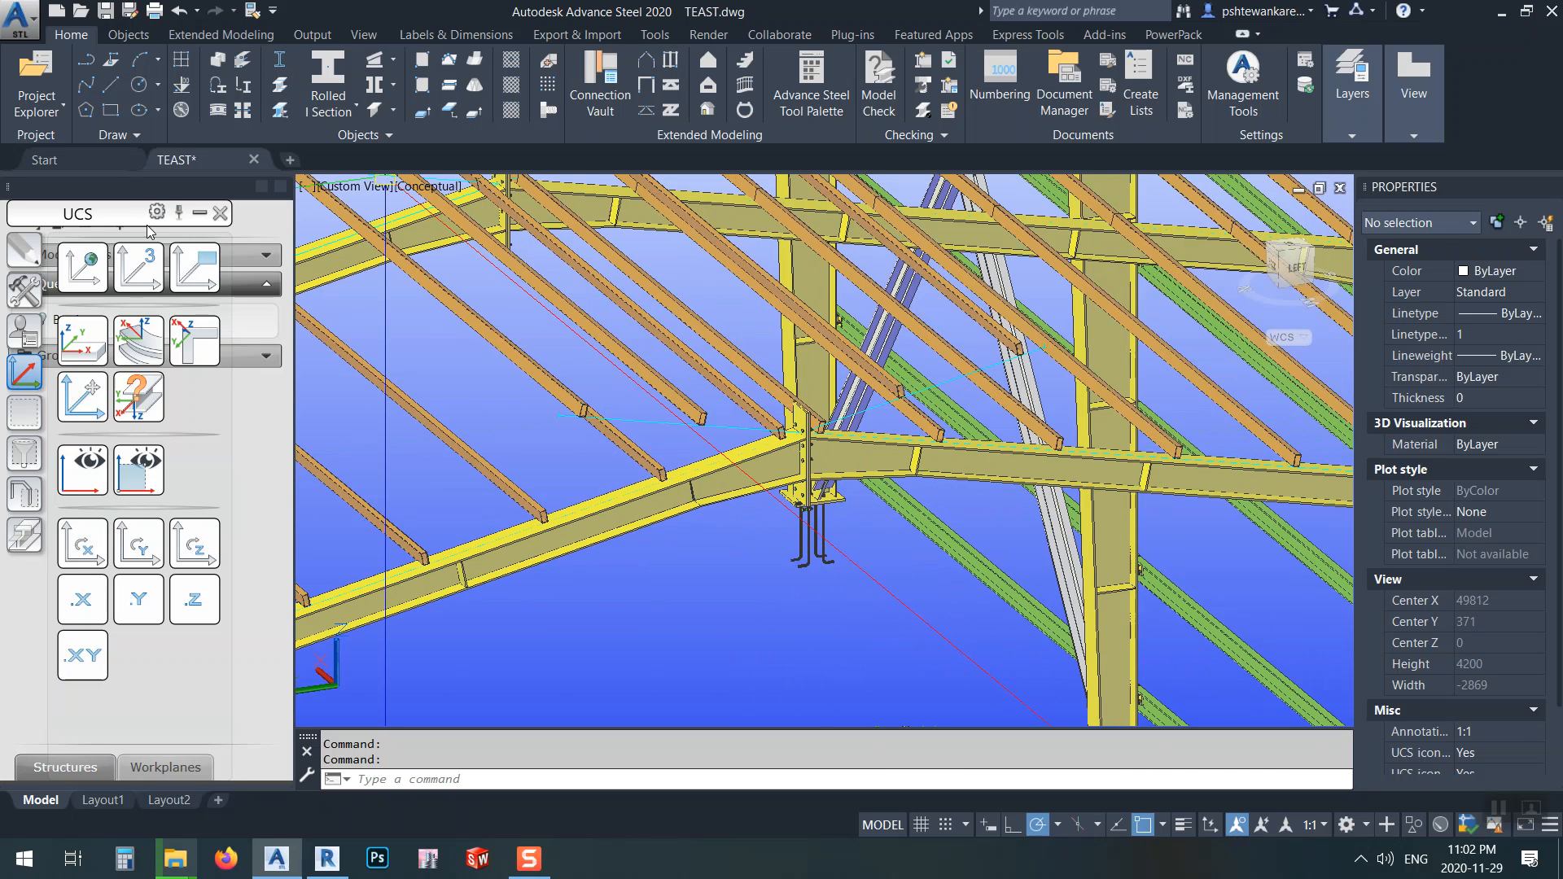
- Start the trim/extend tool in Trim mode with the Line option and specify a line along the top of an interior frame's ridge plates
{"action": "left_click", "coordinate": [23, 259]}
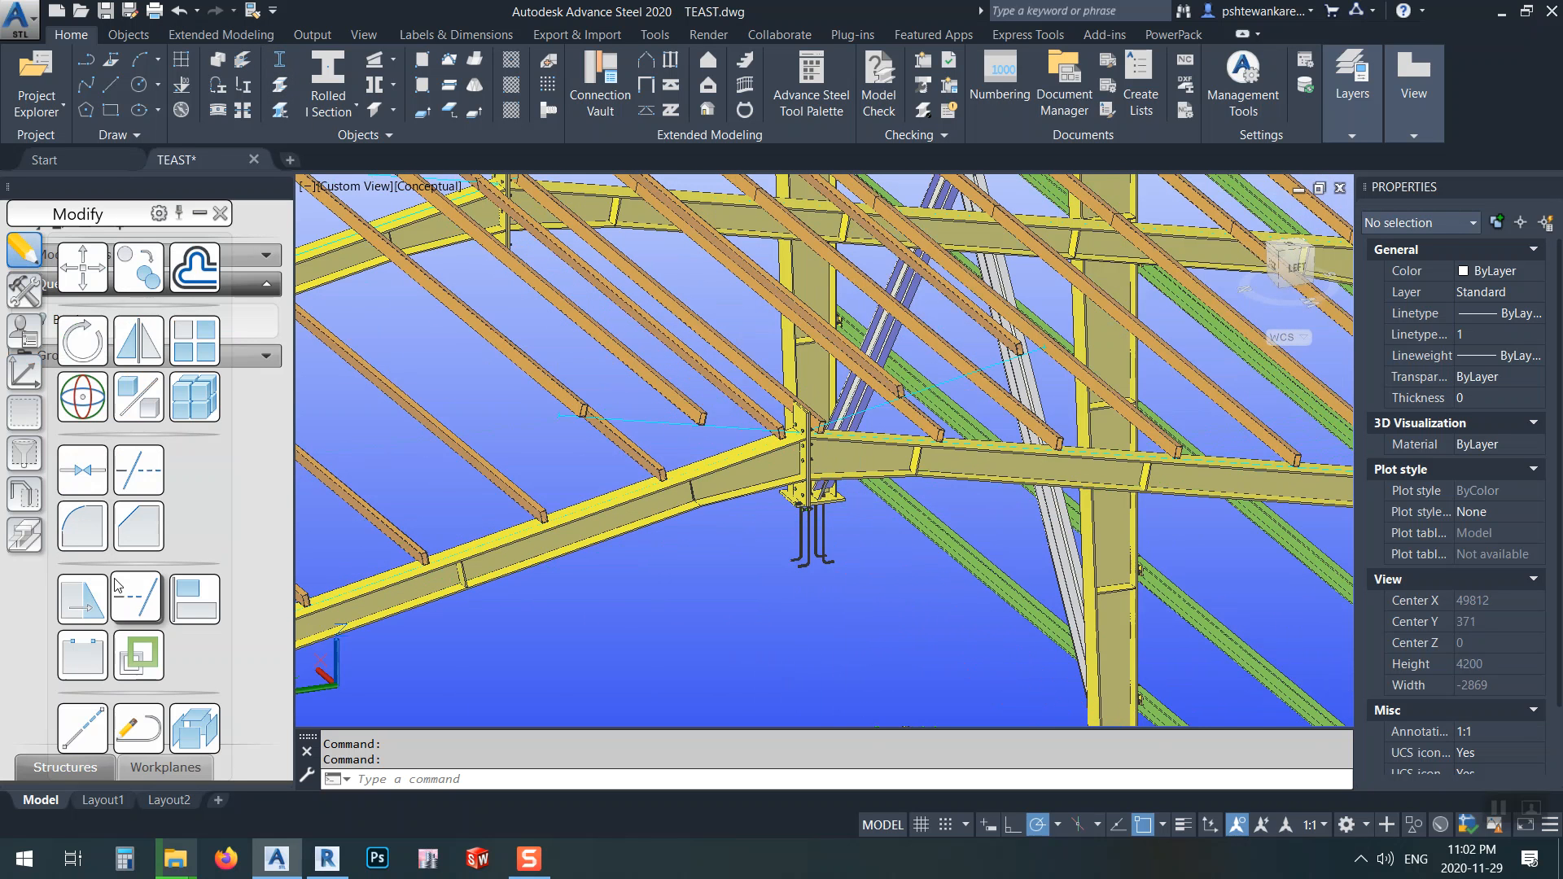
{"action": "left_click", "coordinate": [33, 291]}
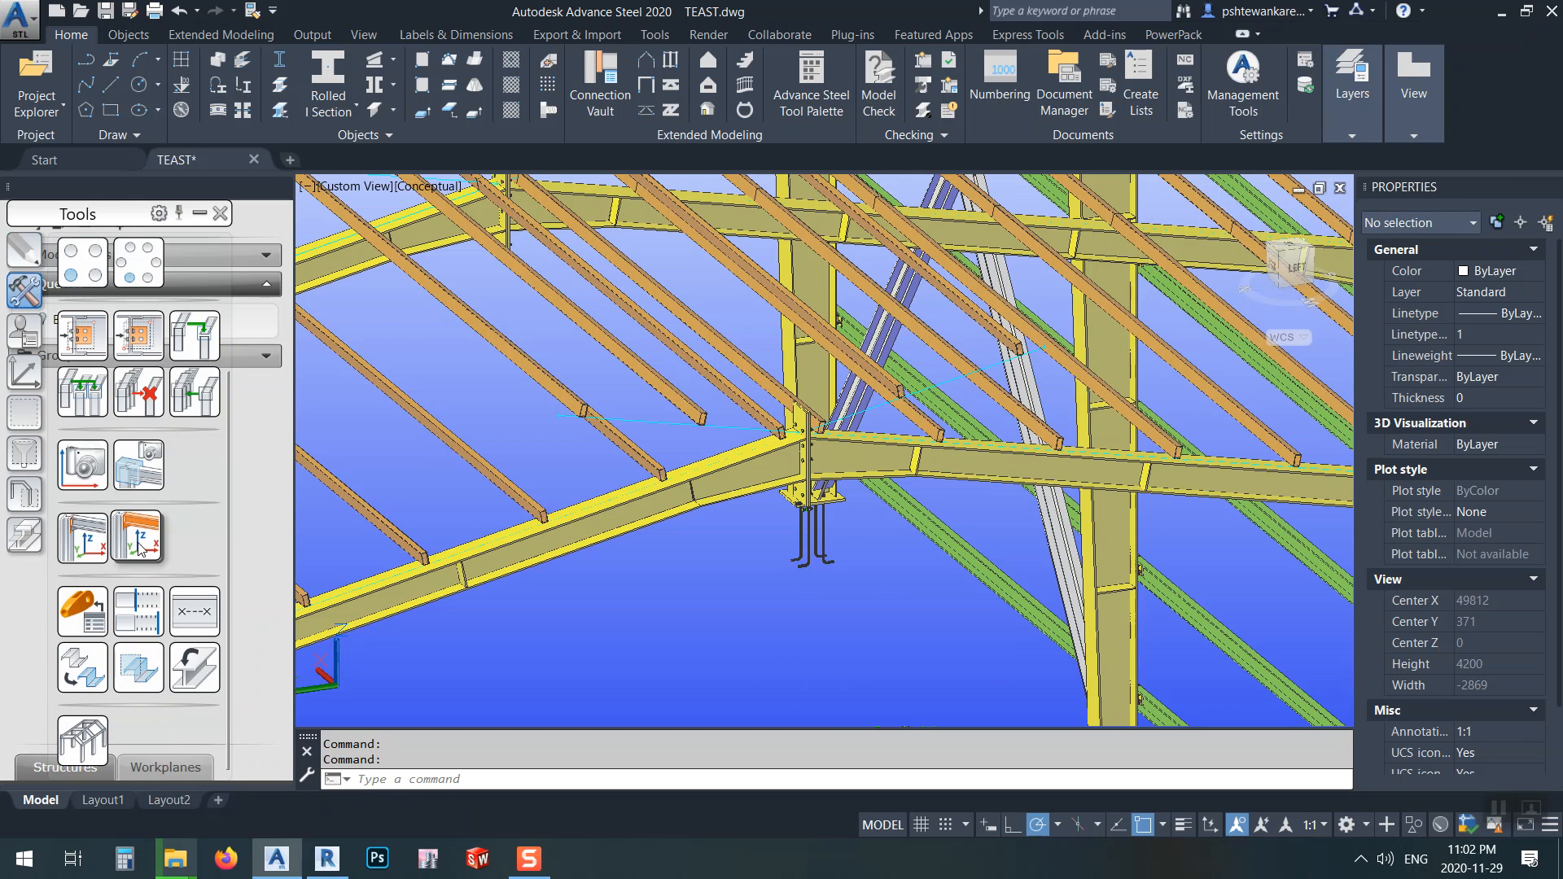
{"action": "left_click", "coordinate": [140, 603]}
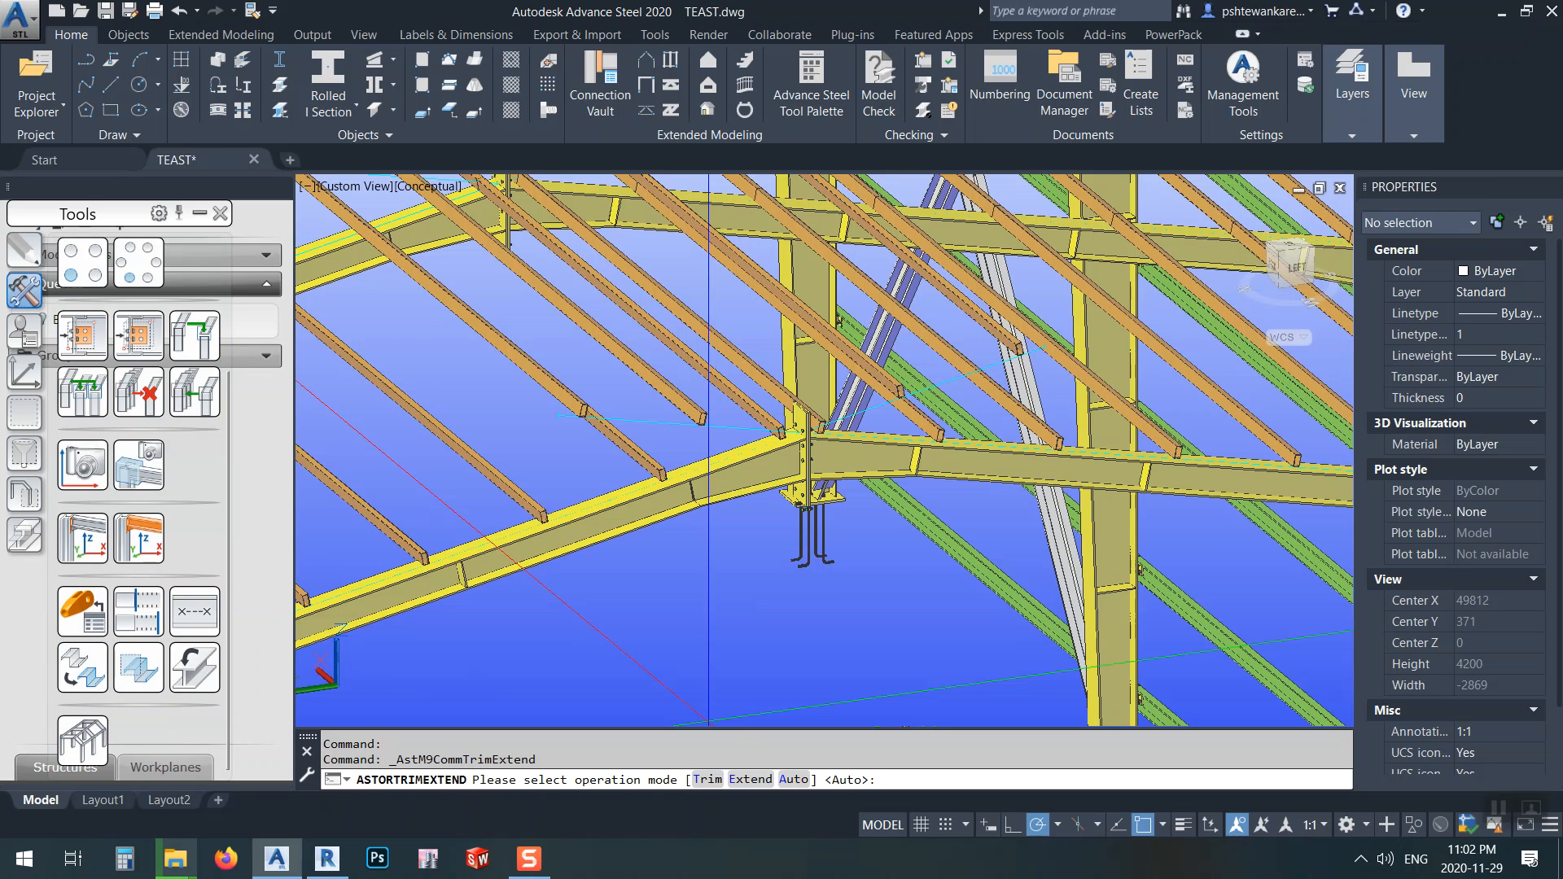
{"action": "left_click", "coordinate": [706, 779]}
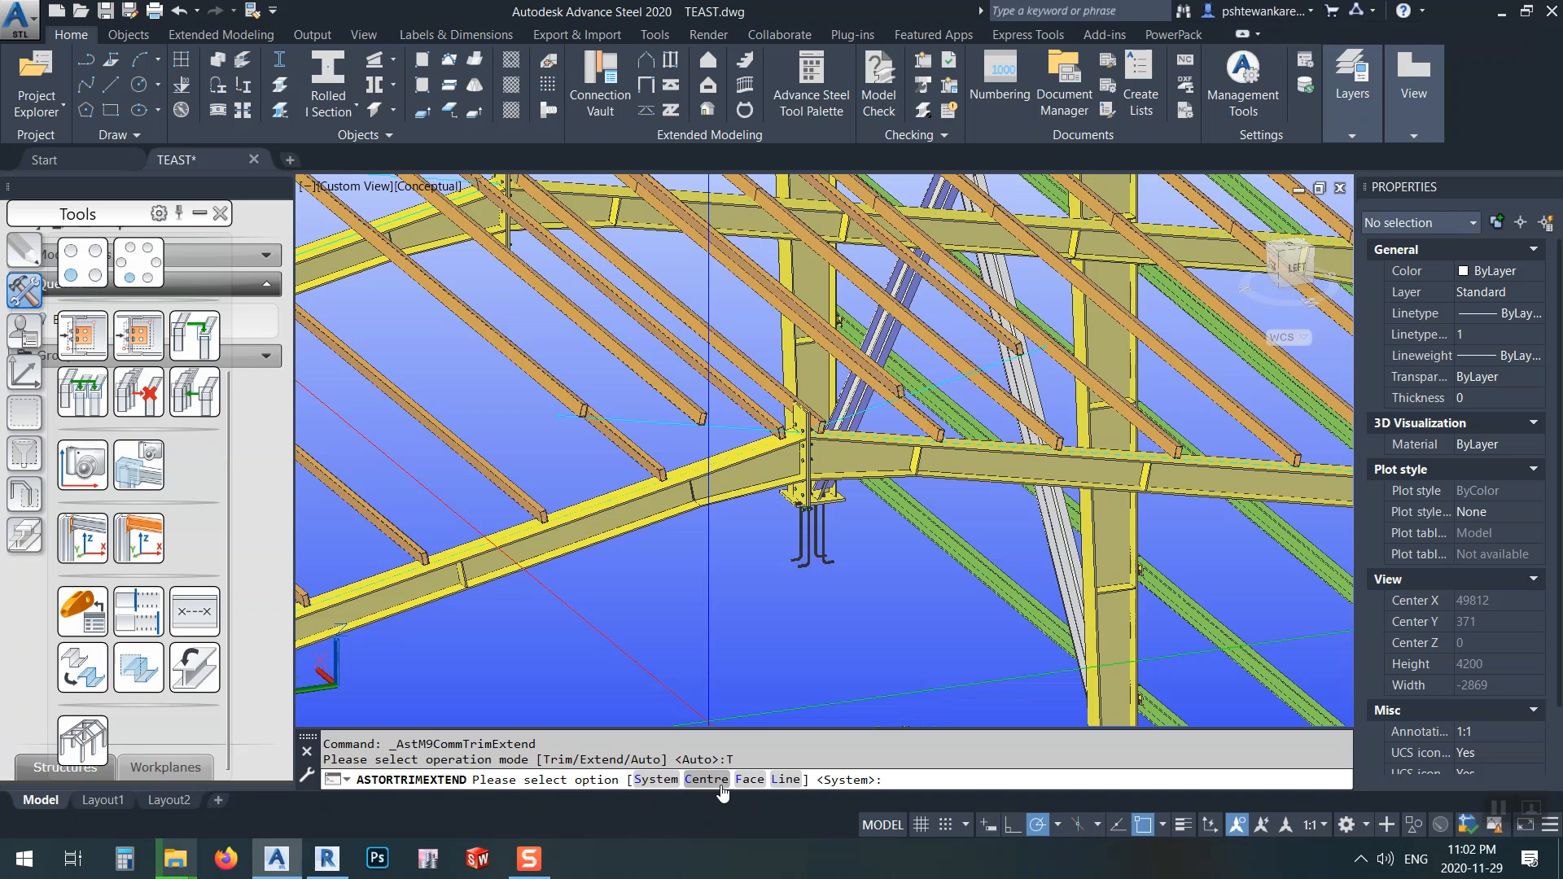
{"action": "left_click", "coordinate": [785, 789]}
{"action": "middle_click_drag", "start_coordinate": [750, 410], "coordinate": [761, 422]}
{"action": "scroll", "coordinate": [760, 421], "scroll_direction": "up", "scroll_amount": 8}
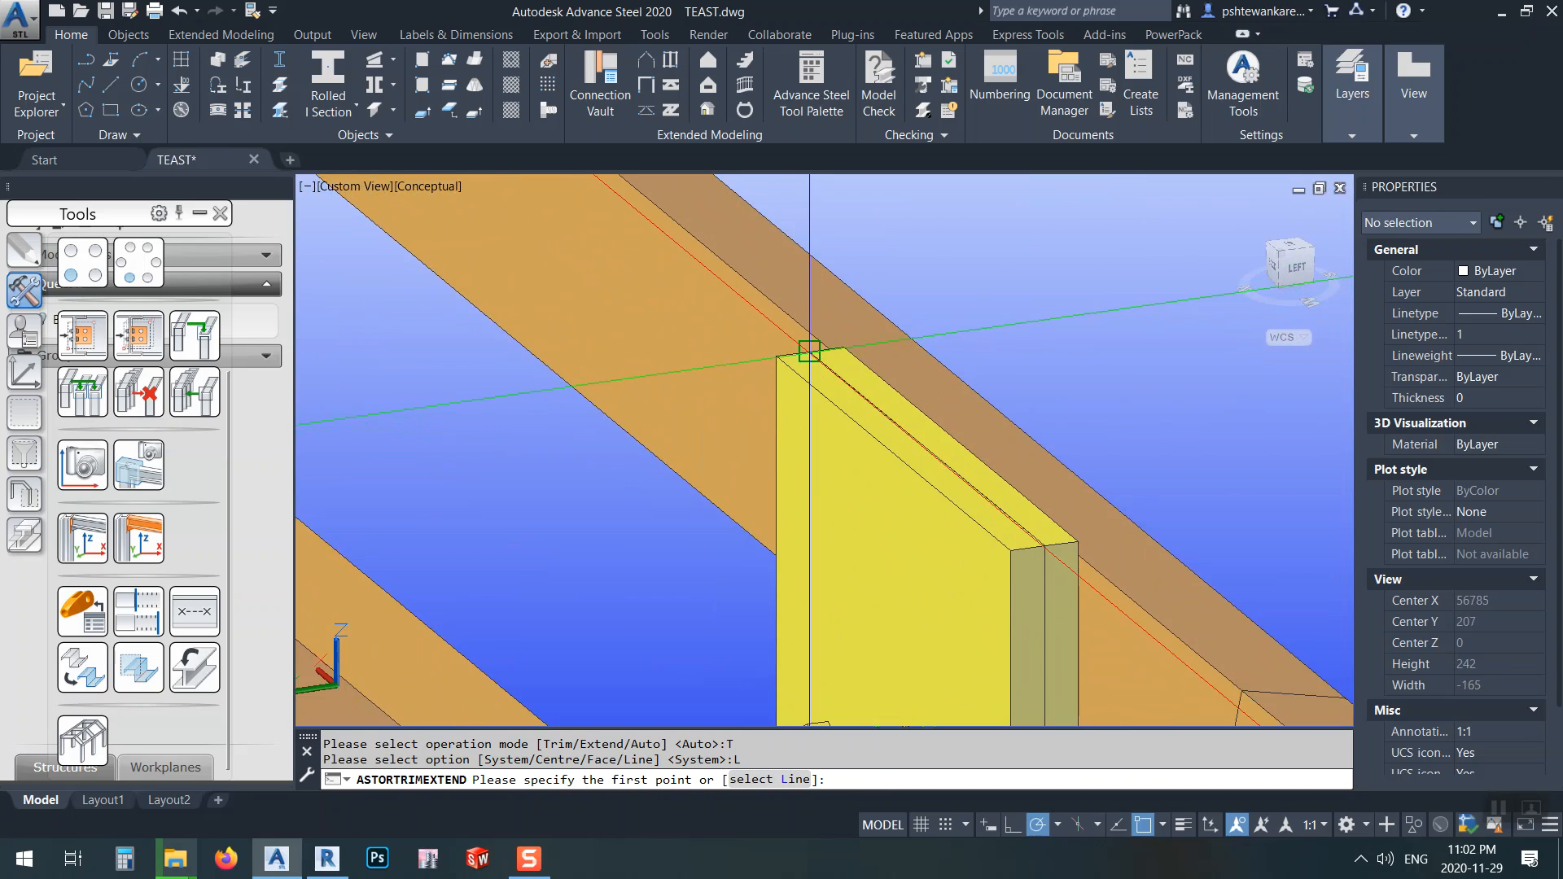
{"action": "left_click", "coordinate": [806, 351]}
{"action": "scroll", "coordinate": [814, 350], "scroll_direction": "down", "scroll_amount": 2}
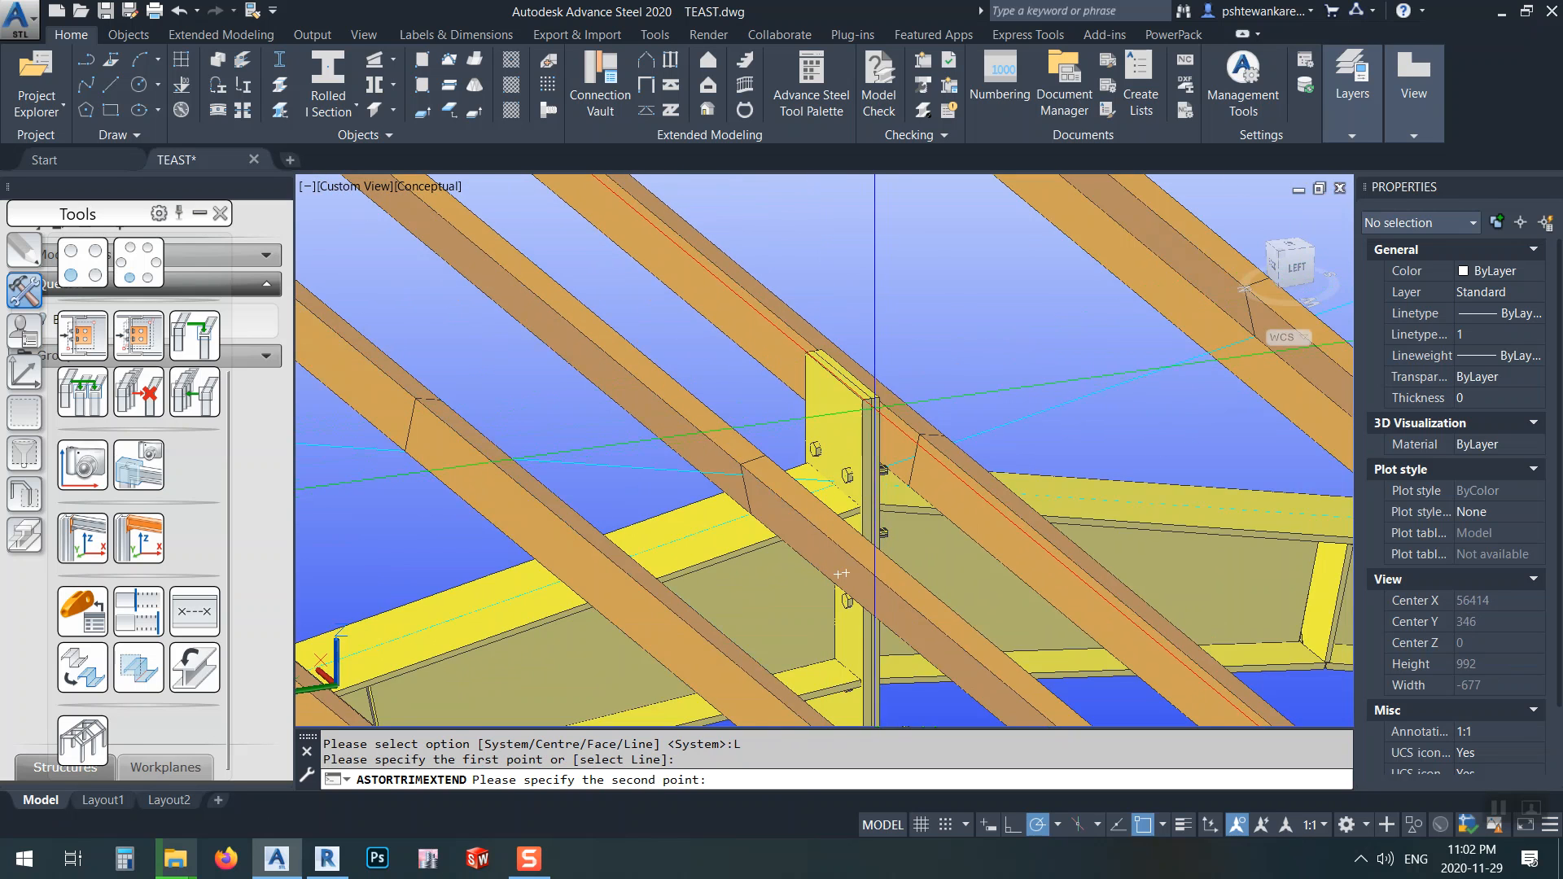
{"action": "scroll", "coordinate": [884, 401], "scroll_direction": "up", "scroll_amount": 5}
{"action": "left_click", "coordinate": [871, 399]}
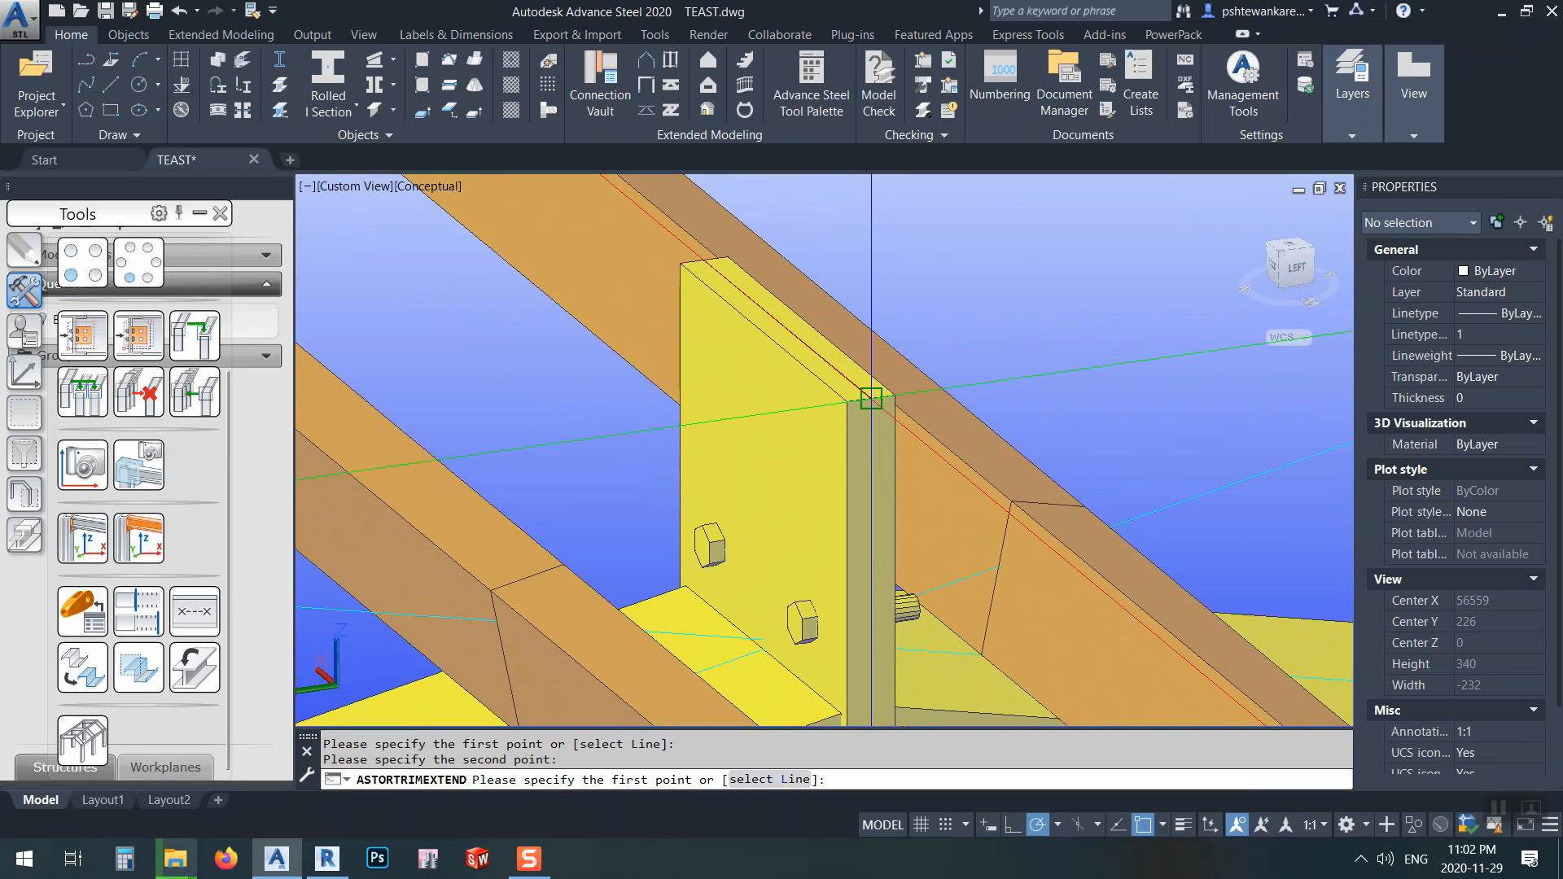
- Specify the cutting line once more along the joint between the interior frame's two ridge plates and finish the line definition
{"action": "scroll", "coordinate": [834, 367], "scroll_direction": "down", "scroll_amount": 13}
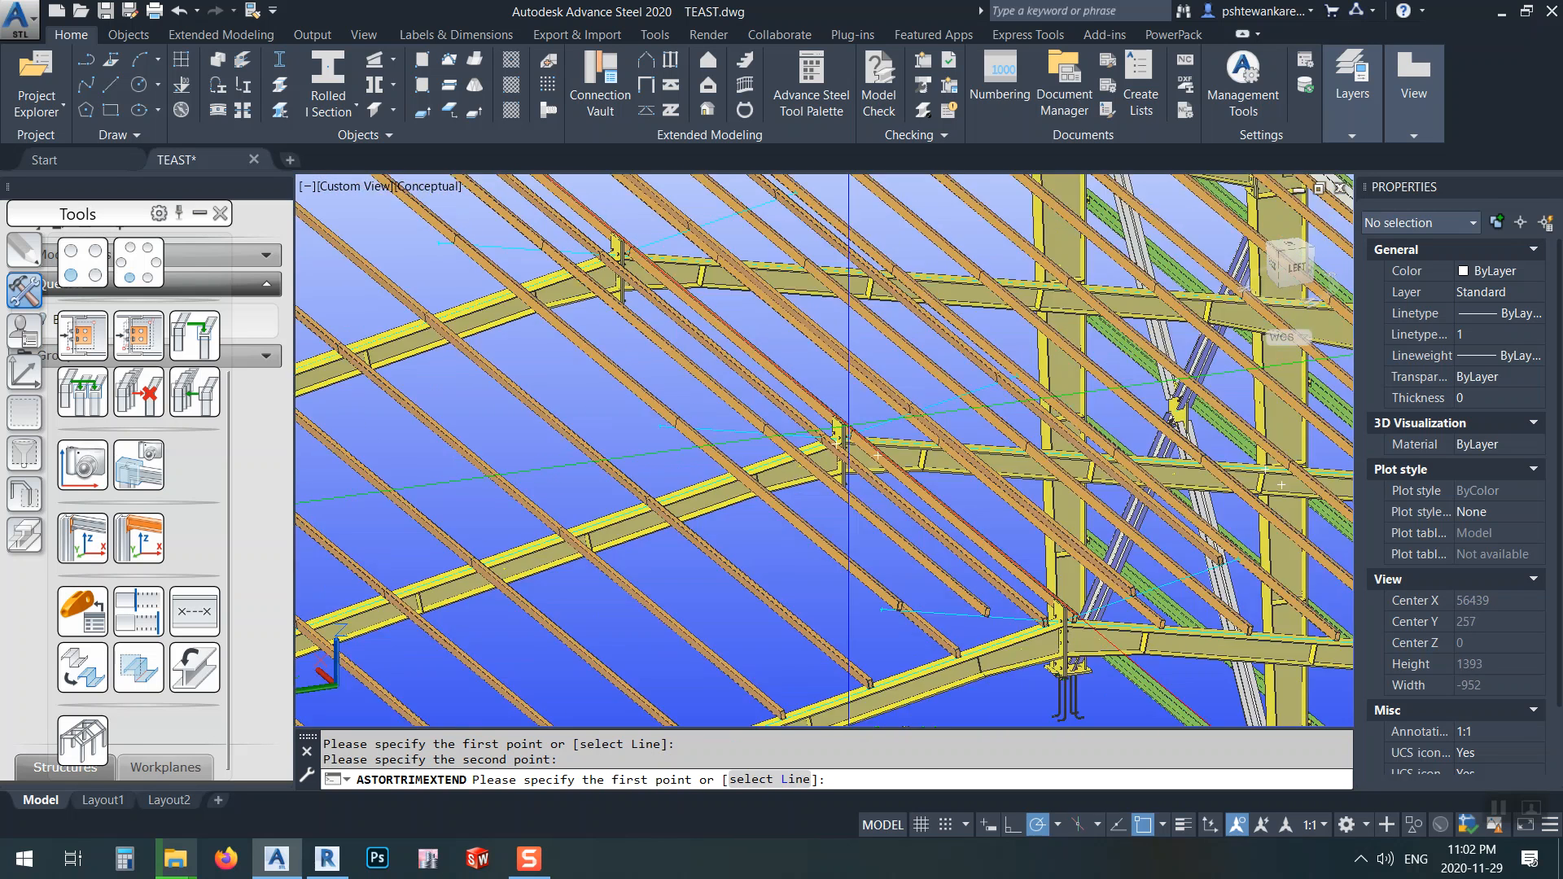
{"action": "scroll", "coordinate": [897, 606], "scroll_direction": "up", "scroll_amount": 11}
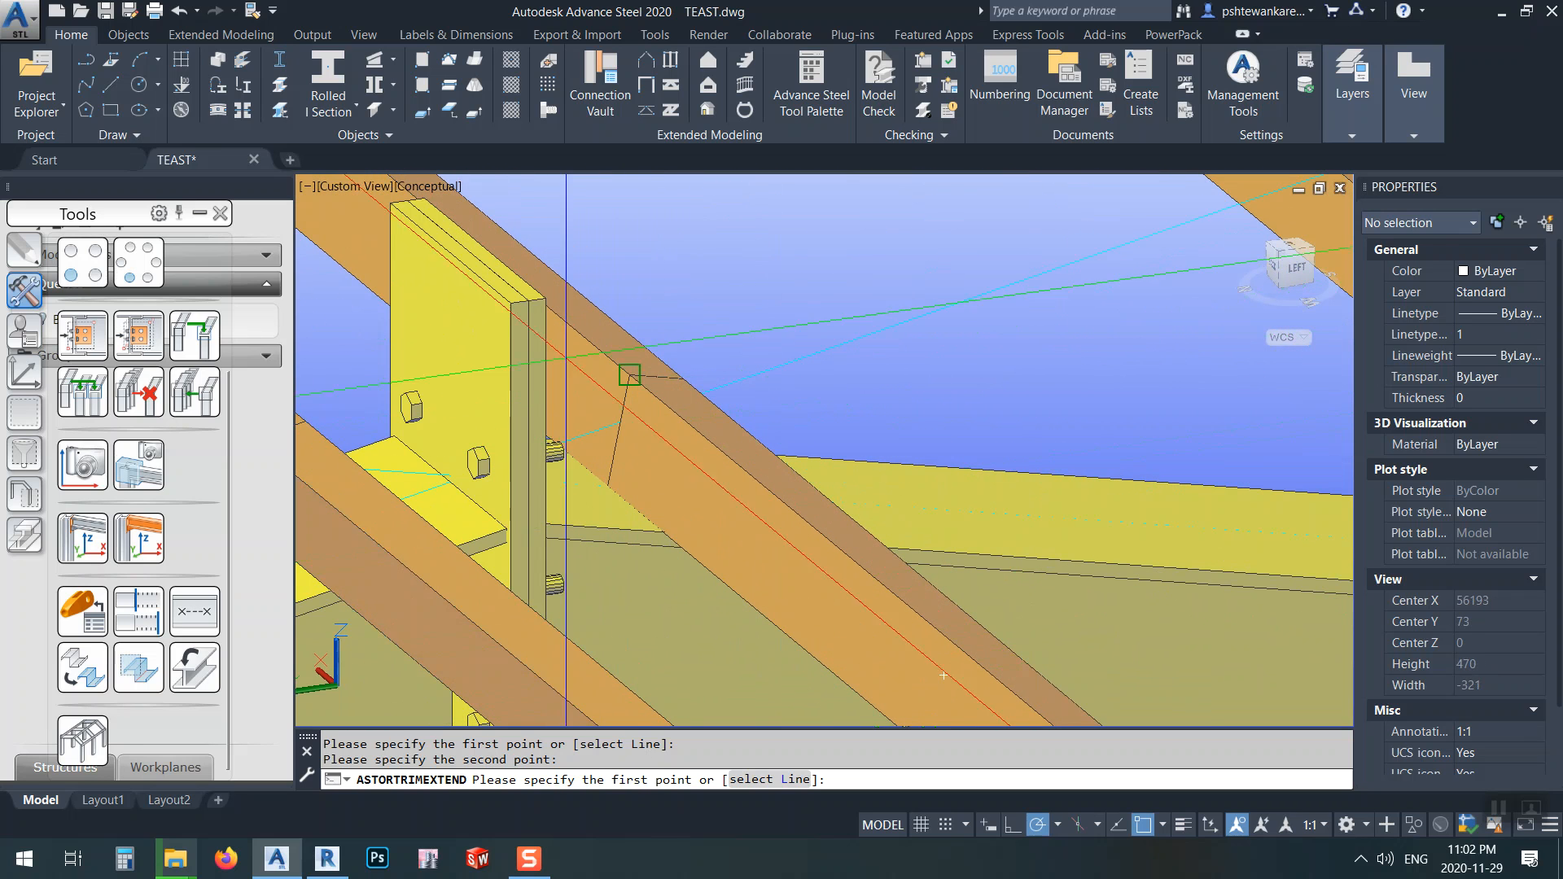
{"action": "left_click", "coordinate": [407, 200]}
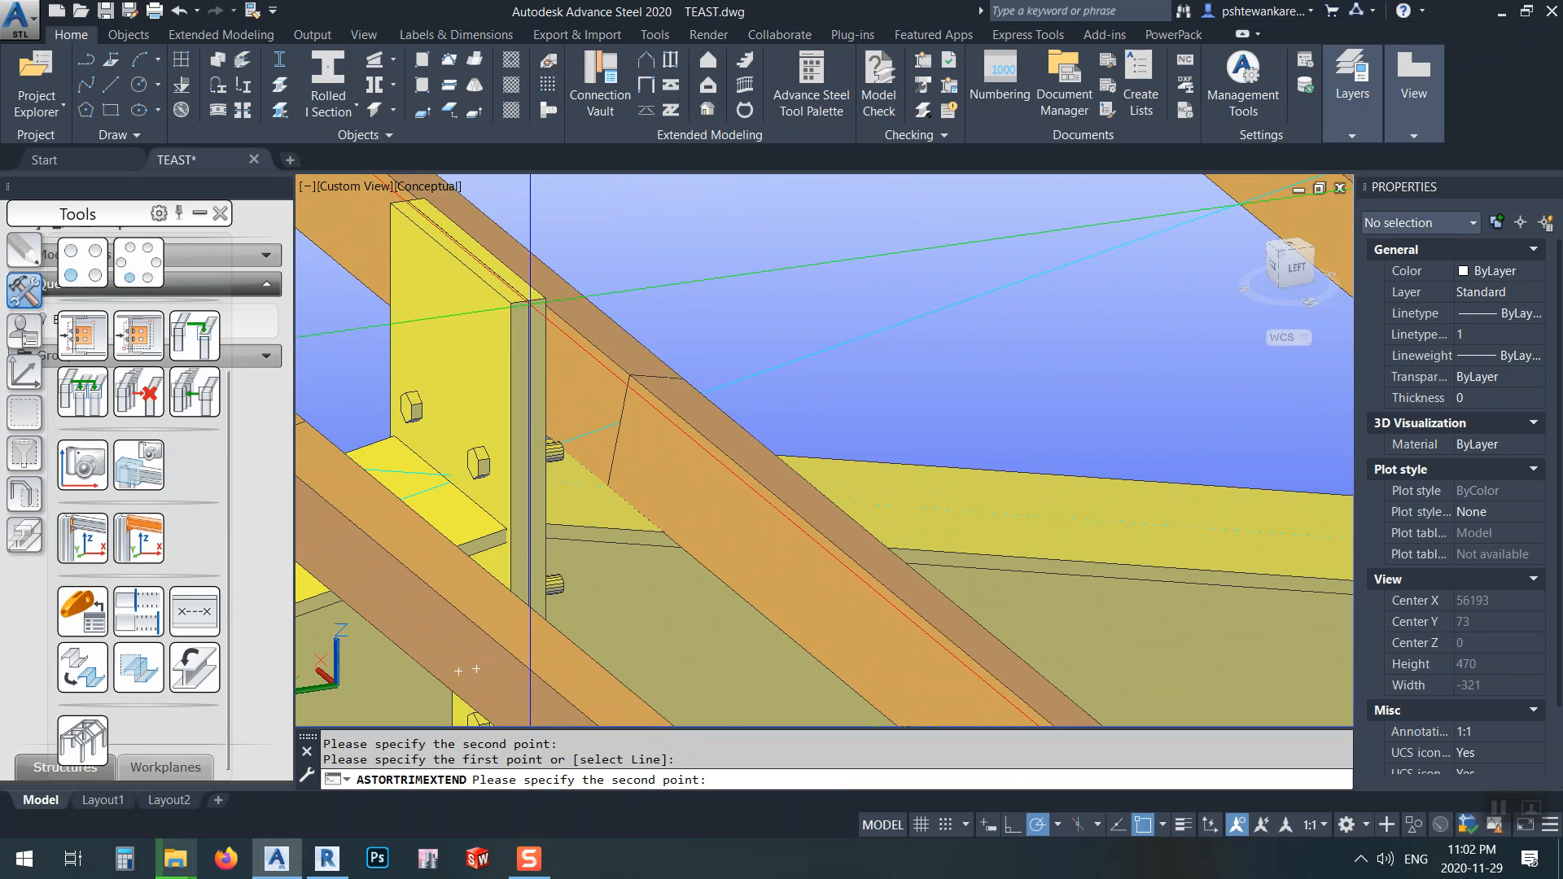
{"action": "left_click", "coordinate": [527, 300]}
{"action": "key", "text": "Return"}
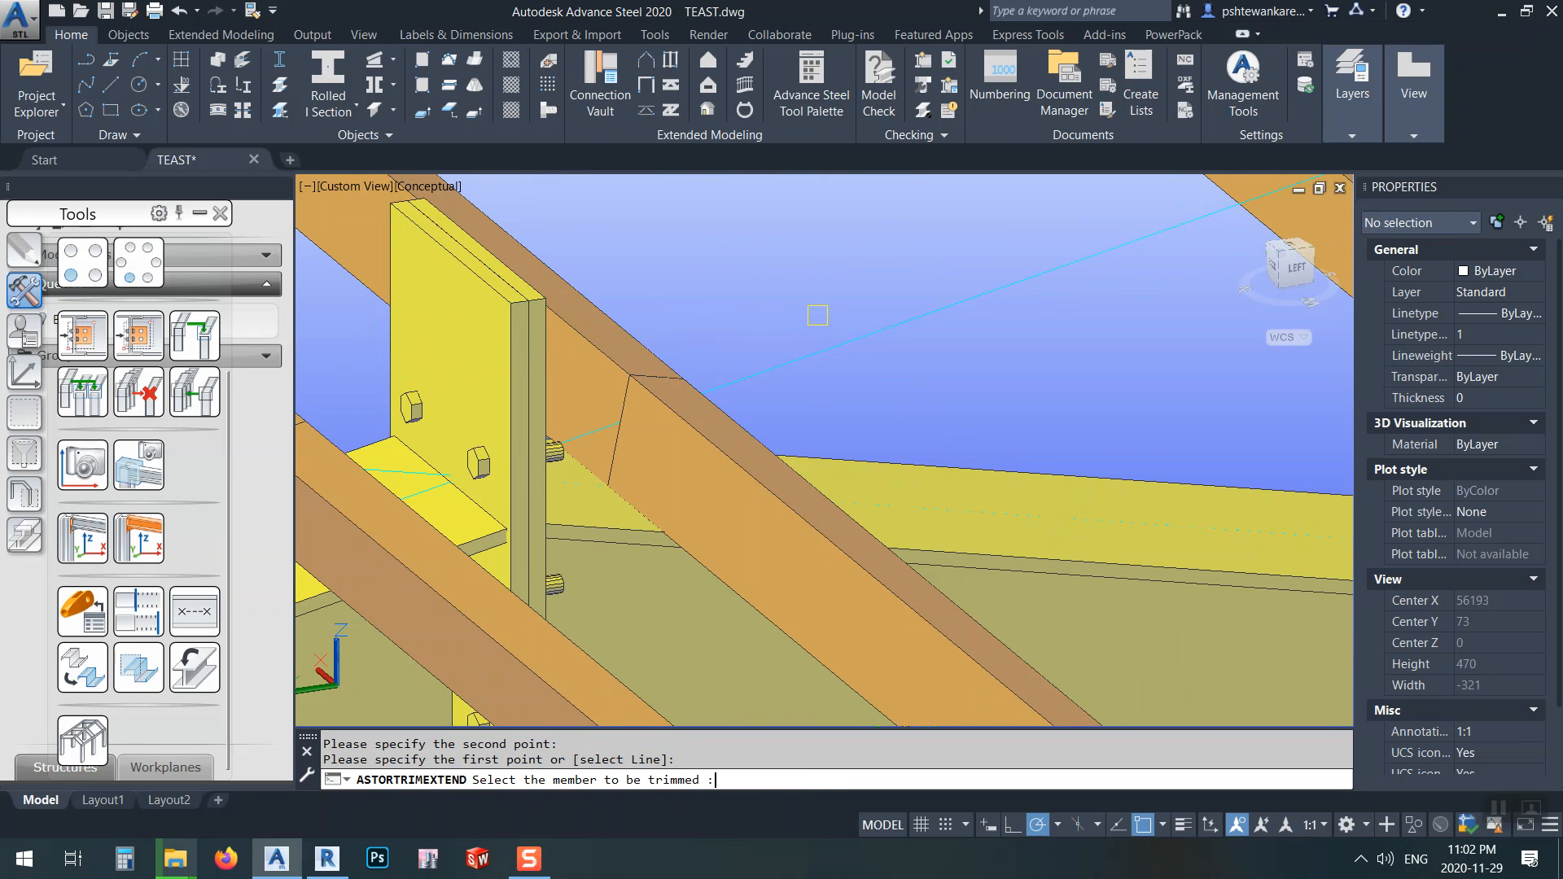
- Trim the end frame's rafters on both sides of the ridge to the specified line and finish the trim
{"action": "scroll", "coordinate": [719, 577], "scroll_direction": "down", "scroll_amount": 2}
{"action": "middle_click_drag", "start_coordinate": [706, 609], "coordinate": [699, 418]}
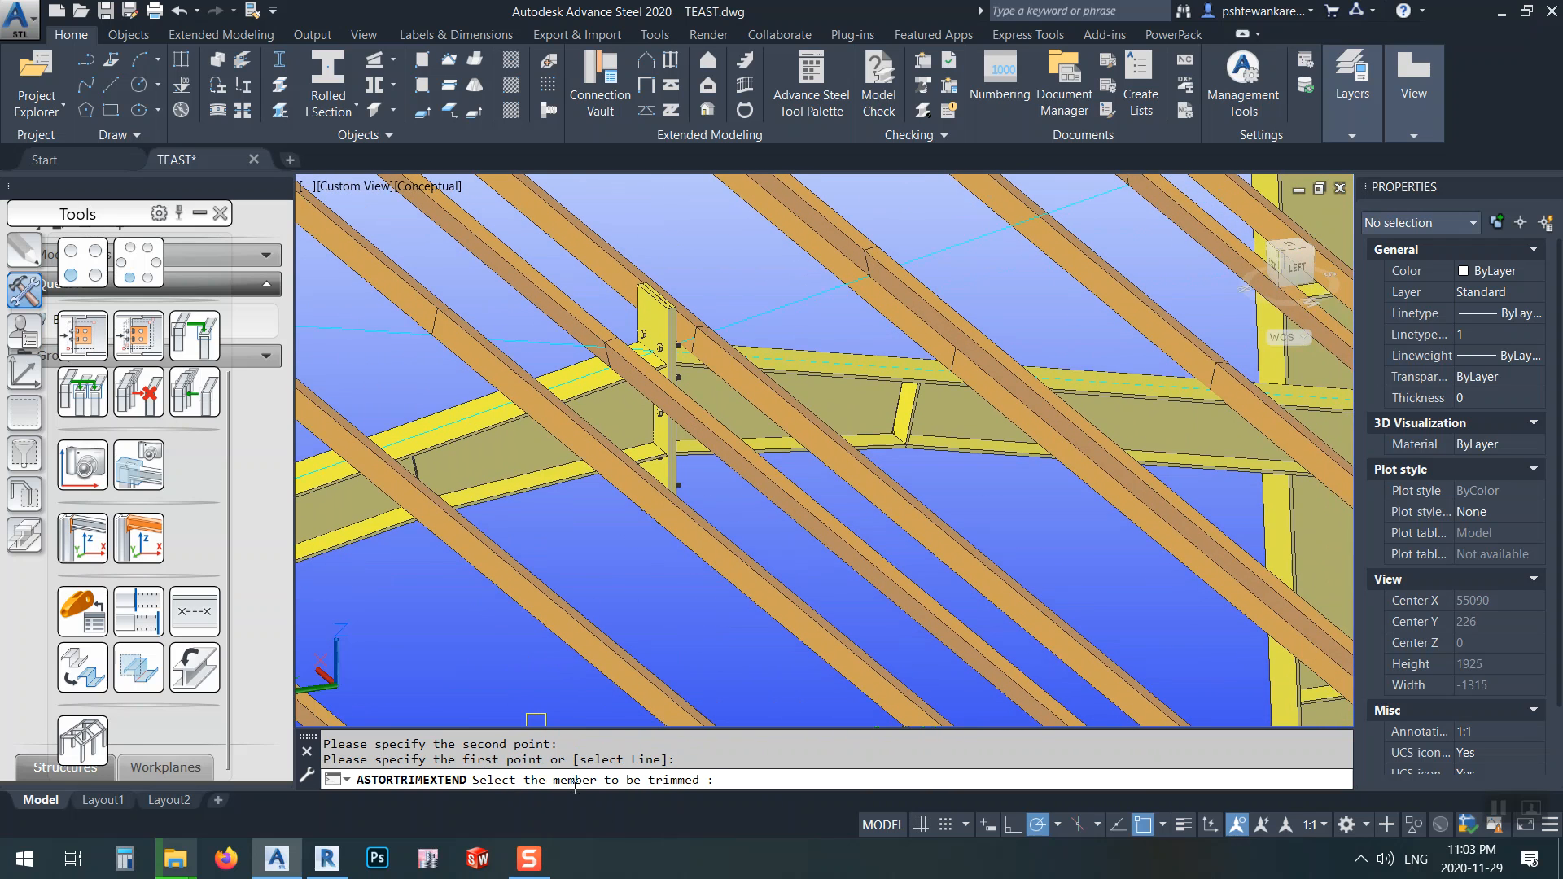
{"action": "middle_click_drag", "start_coordinate": [934, 679], "coordinate": [776, 448]}
{"action": "scroll", "coordinate": [736, 447], "scroll_direction": "down", "scroll_amount": 2}
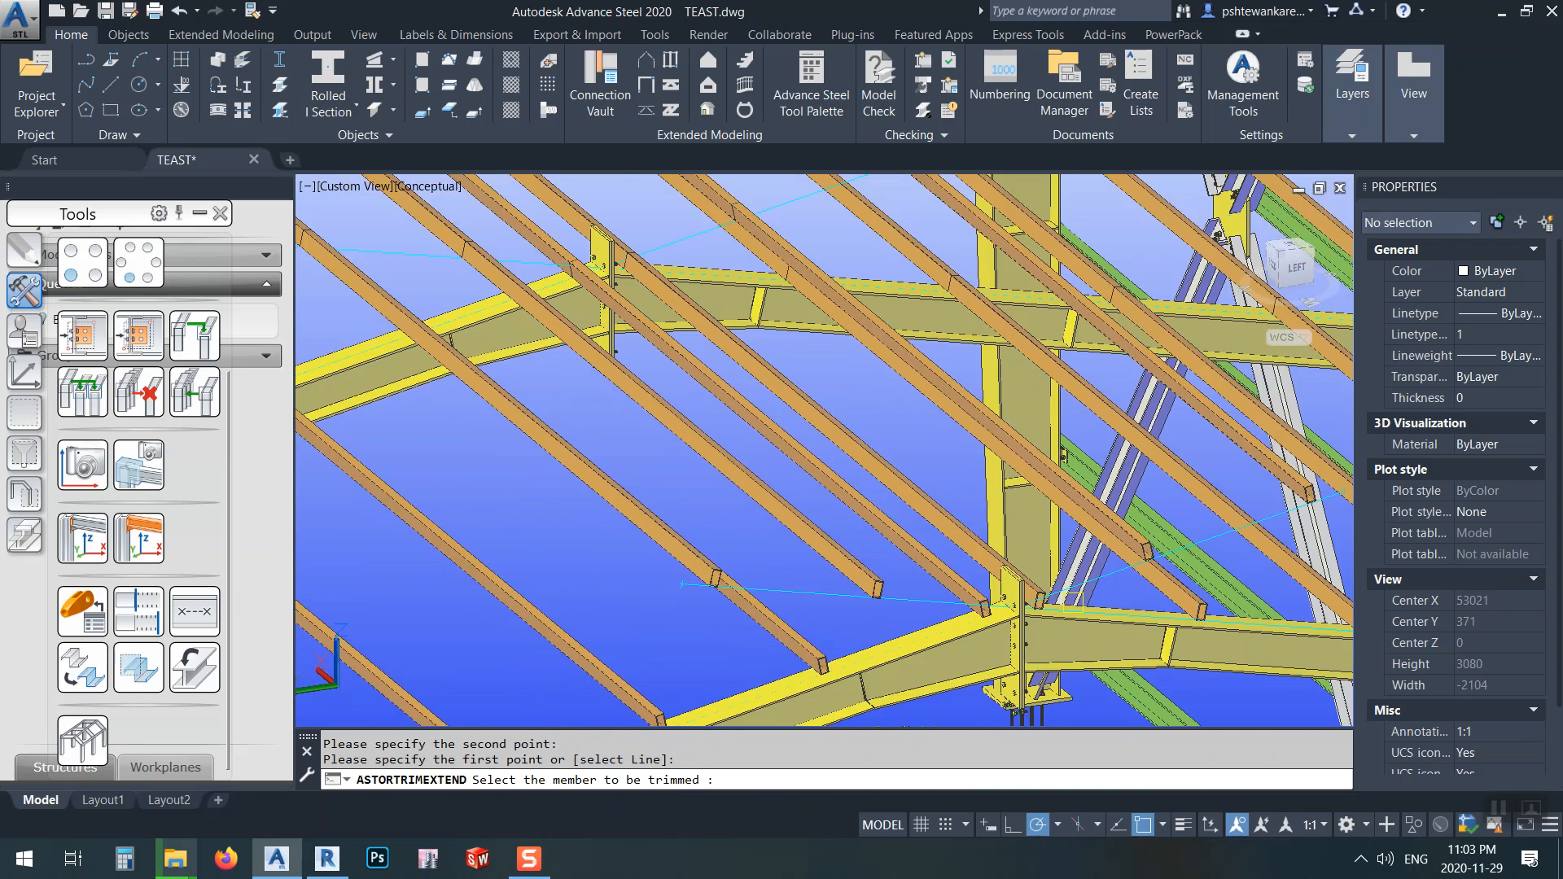
{"action": "scroll", "coordinate": [1108, 591], "scroll_direction": "up", "scroll_amount": 3}
{"action": "left_click", "coordinate": [1165, 550]}
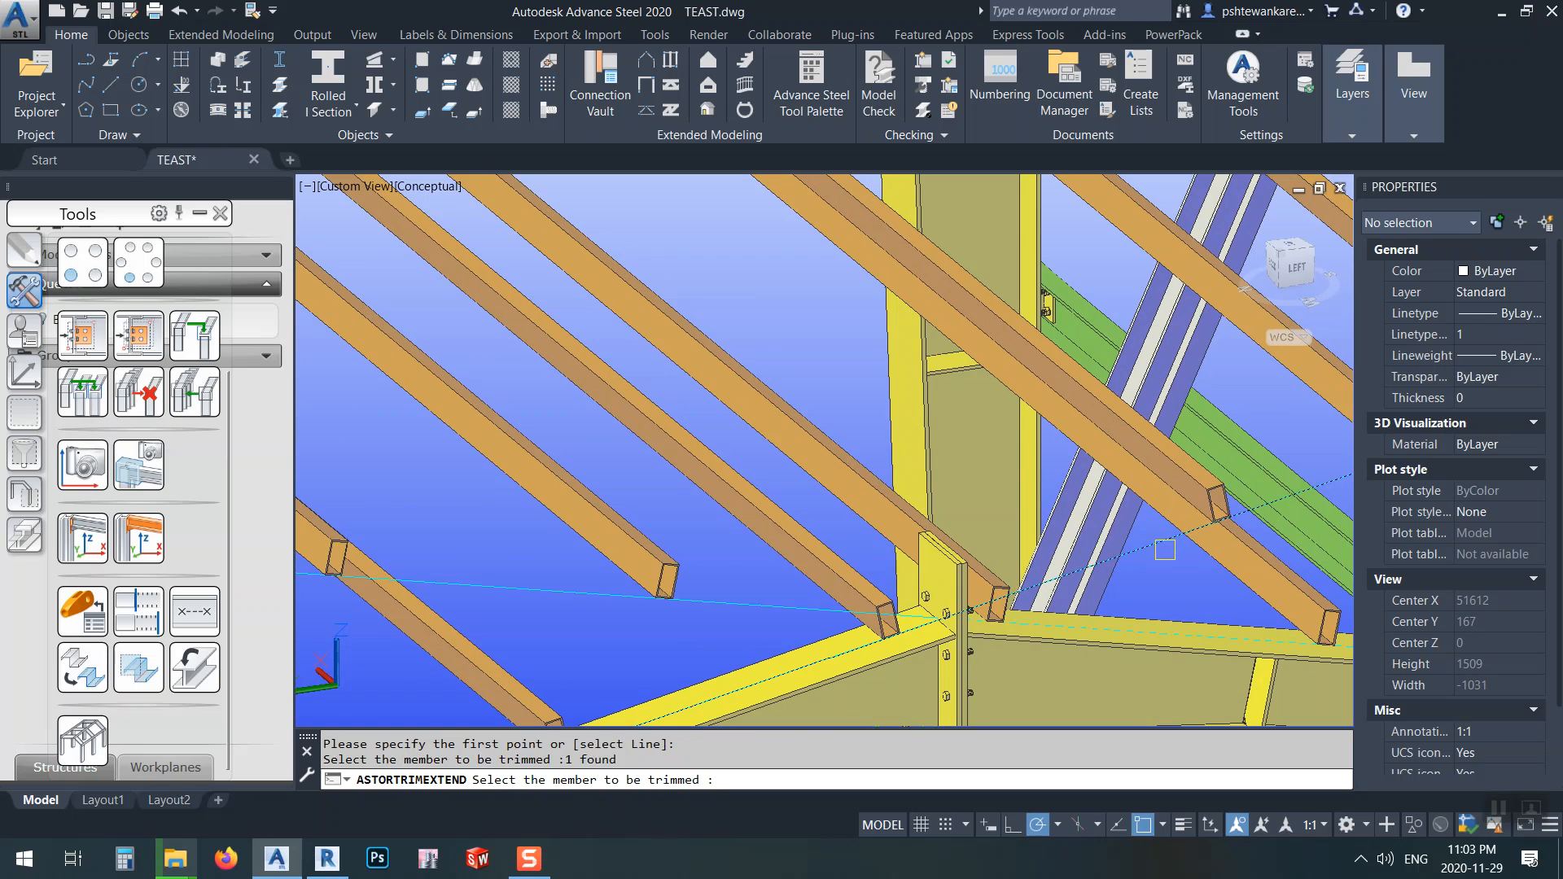
{"action": "key", "text": "Return"}
{"action": "scroll", "coordinate": [1168, 549], "scroll_direction": "down", "scroll_amount": 2}
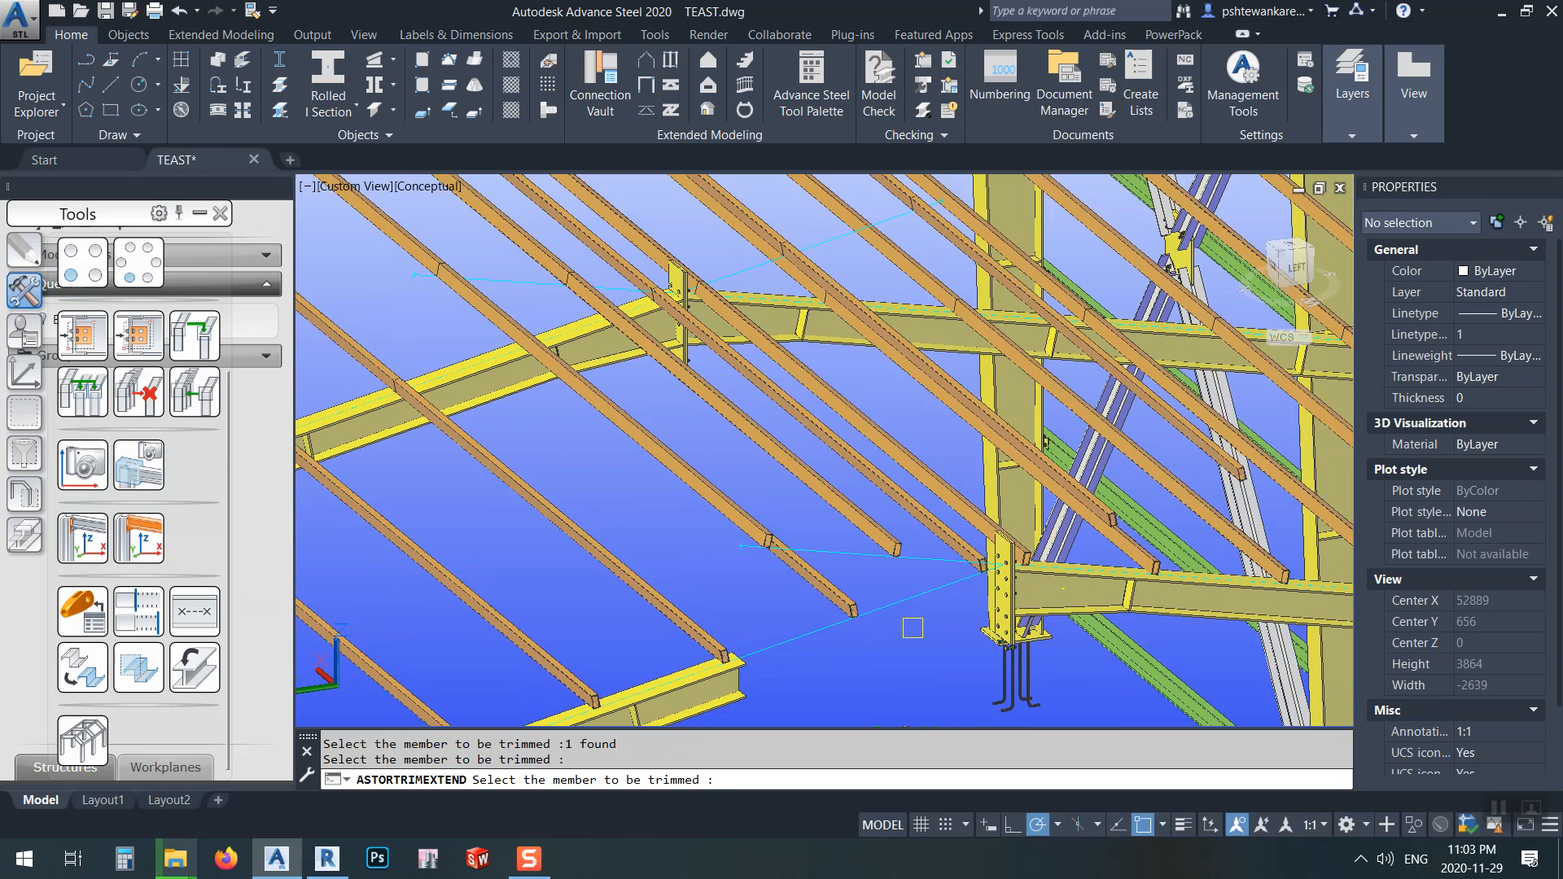
{"action": "scroll", "coordinate": [876, 587], "scroll_direction": "up", "scroll_amount": 2}
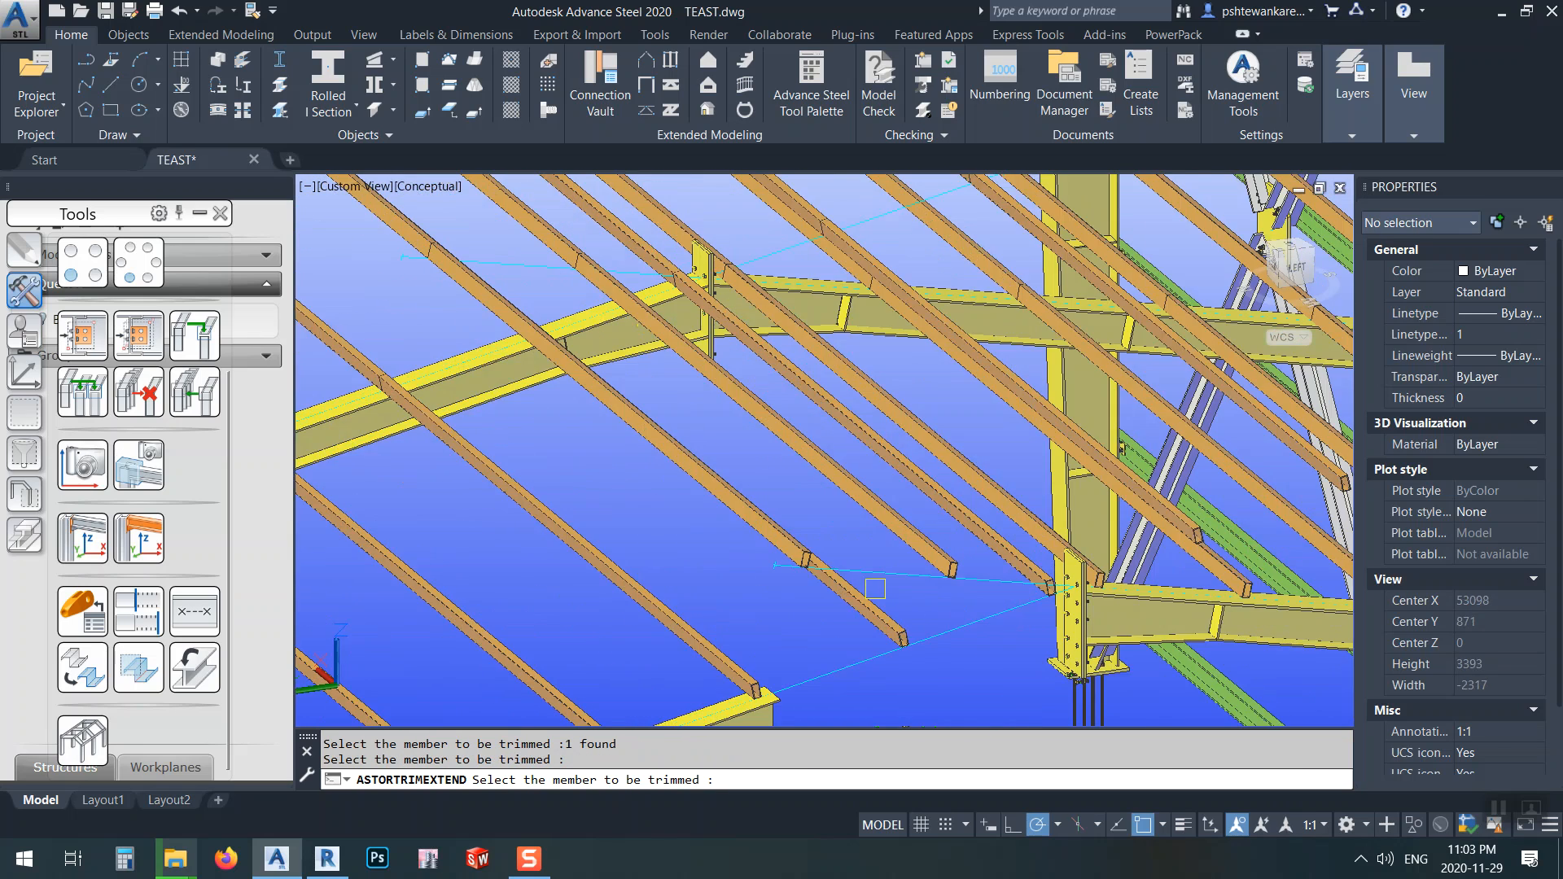
{"action": "key", "text": "Return"}
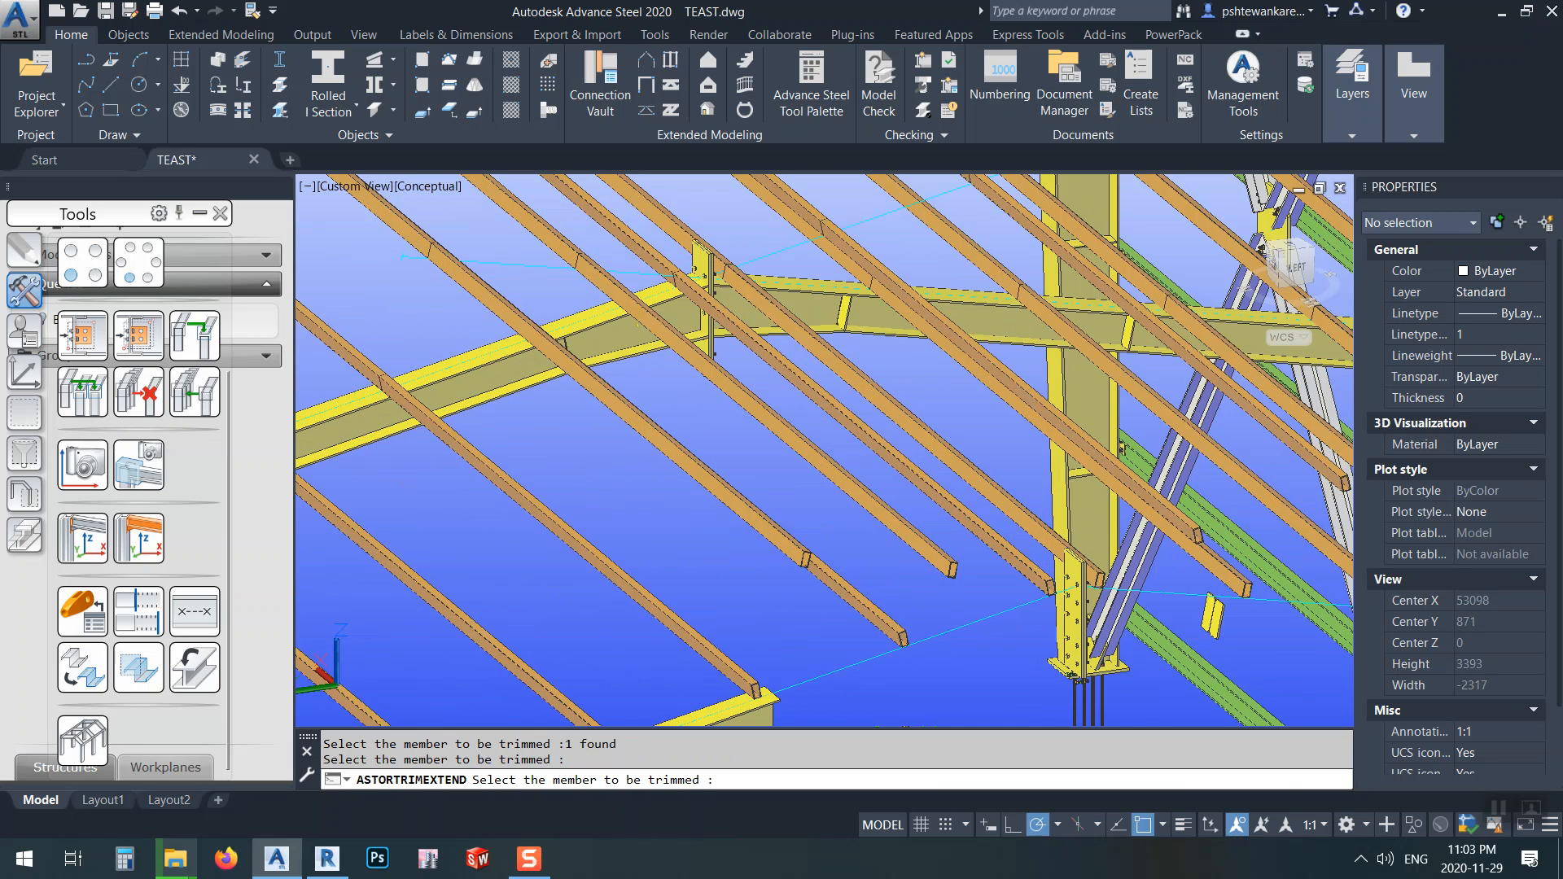
{"action": "key", "text": "Return"}
- Inspect the trimmed end frame and open the left tapered rafter's properties to check its segment lengths and heights
{"action": "middle_click_drag", "start_coordinate": [969, 488], "coordinate": [814, 521], "text": "shift"}
{"action": "scroll", "coordinate": [733, 530], "scroll_direction": "down", "scroll_amount": 2}
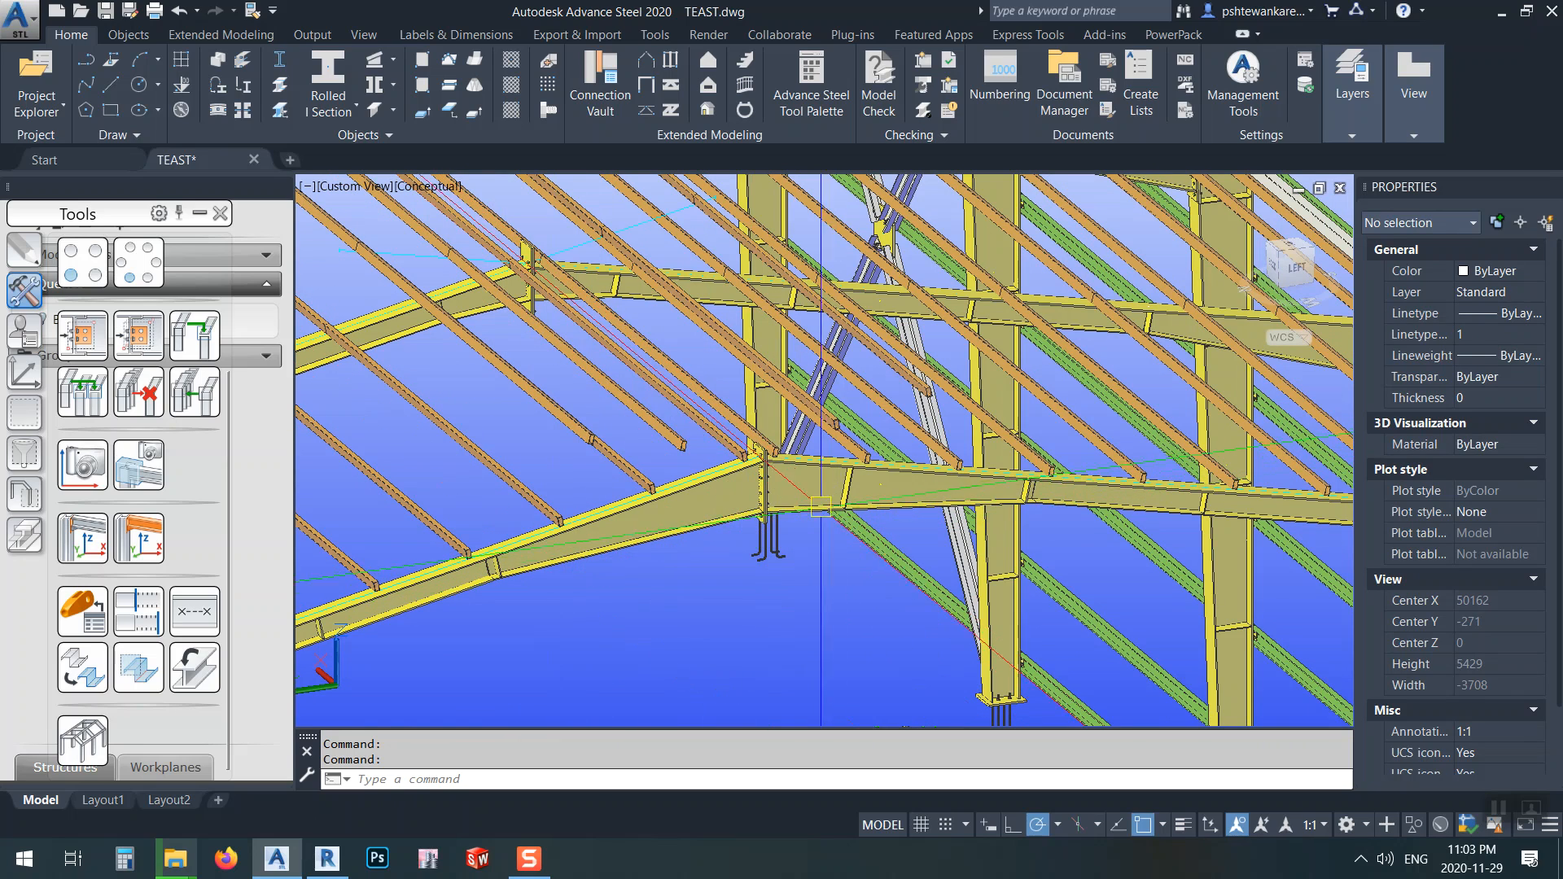
{"action": "scroll", "coordinate": [621, 554], "scroll_direction": "down", "scroll_amount": 2}
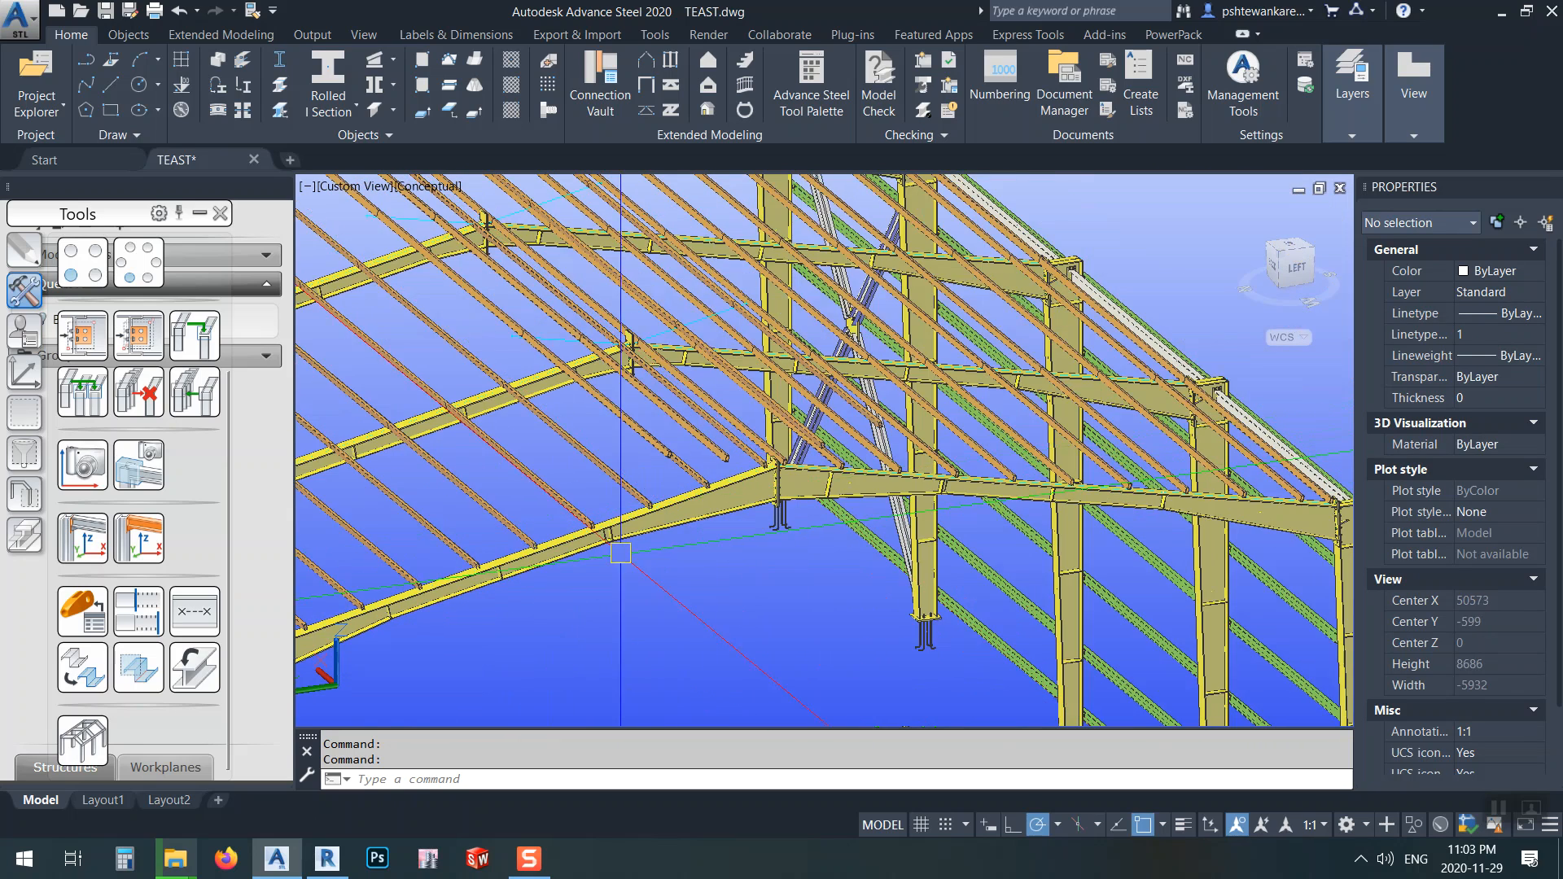
{"action": "scroll", "coordinate": [620, 554], "scroll_direction": "up", "scroll_amount": 2}
{"action": "scroll", "coordinate": [668, 505], "scroll_direction": "up", "scroll_amount": 3}
{"action": "left_click", "coordinate": [688, 483]}
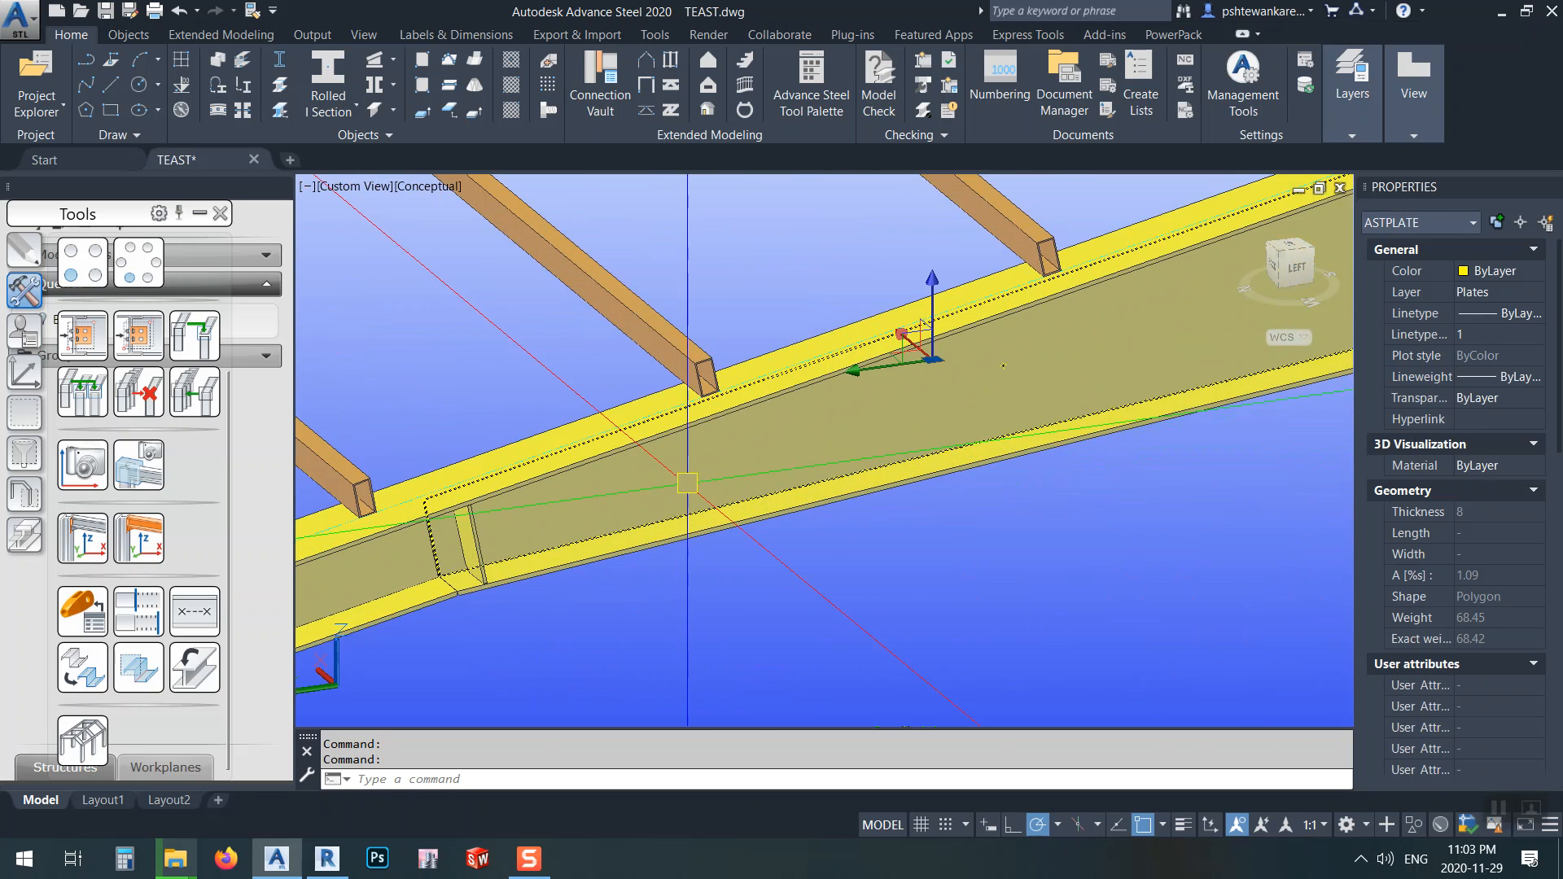
{"action": "scroll", "coordinate": [687, 483], "scroll_direction": "down", "scroll_amount": 3}
{"action": "right_click", "coordinate": [766, 489]}
{"action": "left_click", "coordinate": [858, 549]}
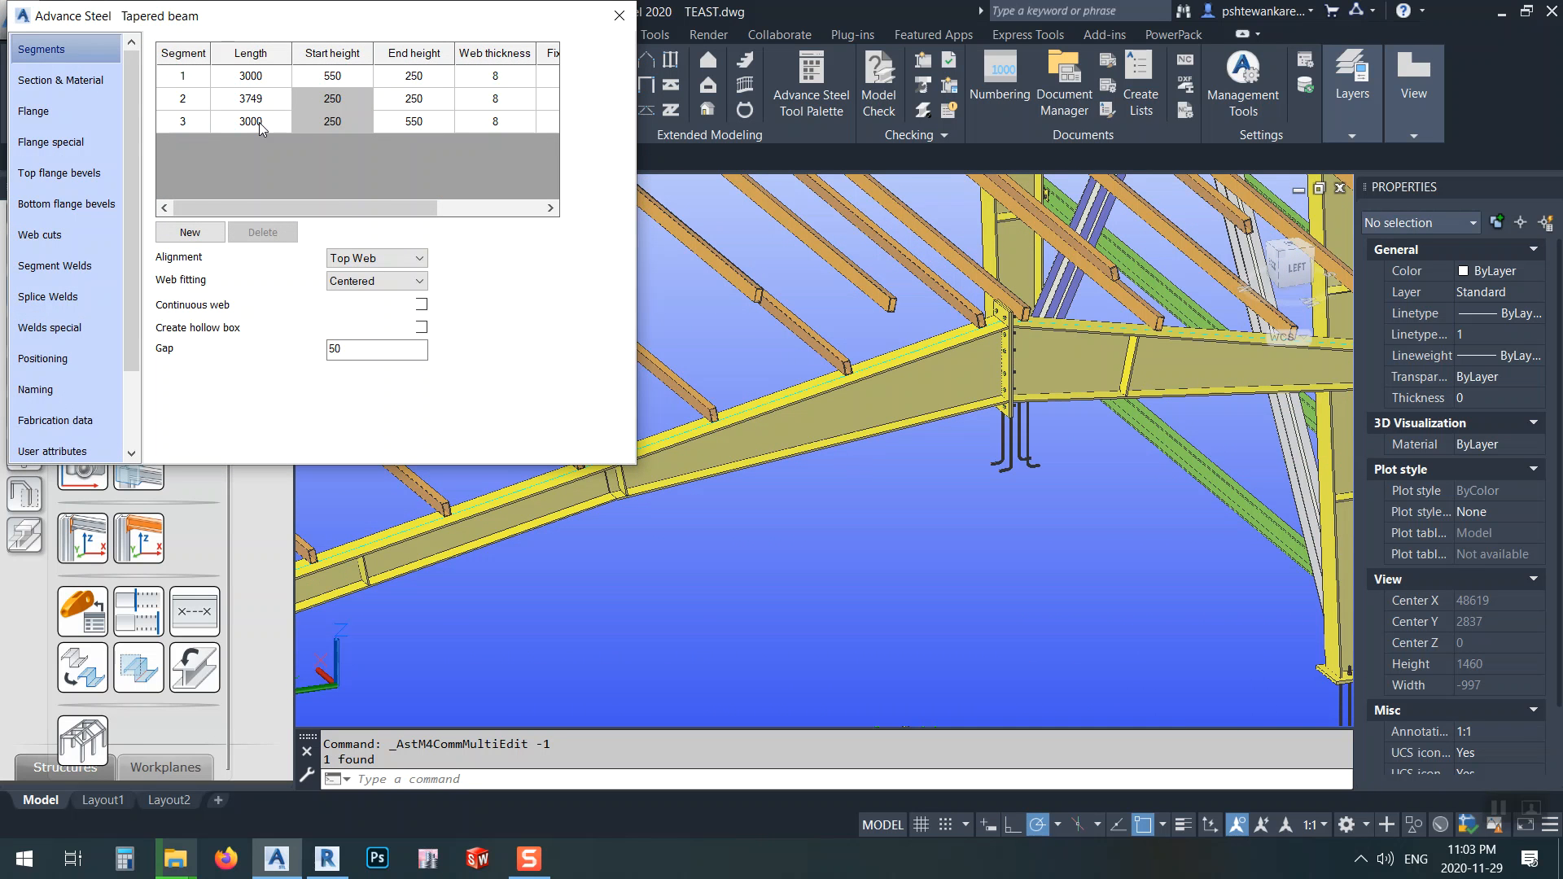
- Check the left tapered rafter's web thickness, fixed-length and continuous-slope segment settings, and close its properties
{"action": "left_click_drag", "start_coordinate": [360, 208], "coordinate": [465, 208]}
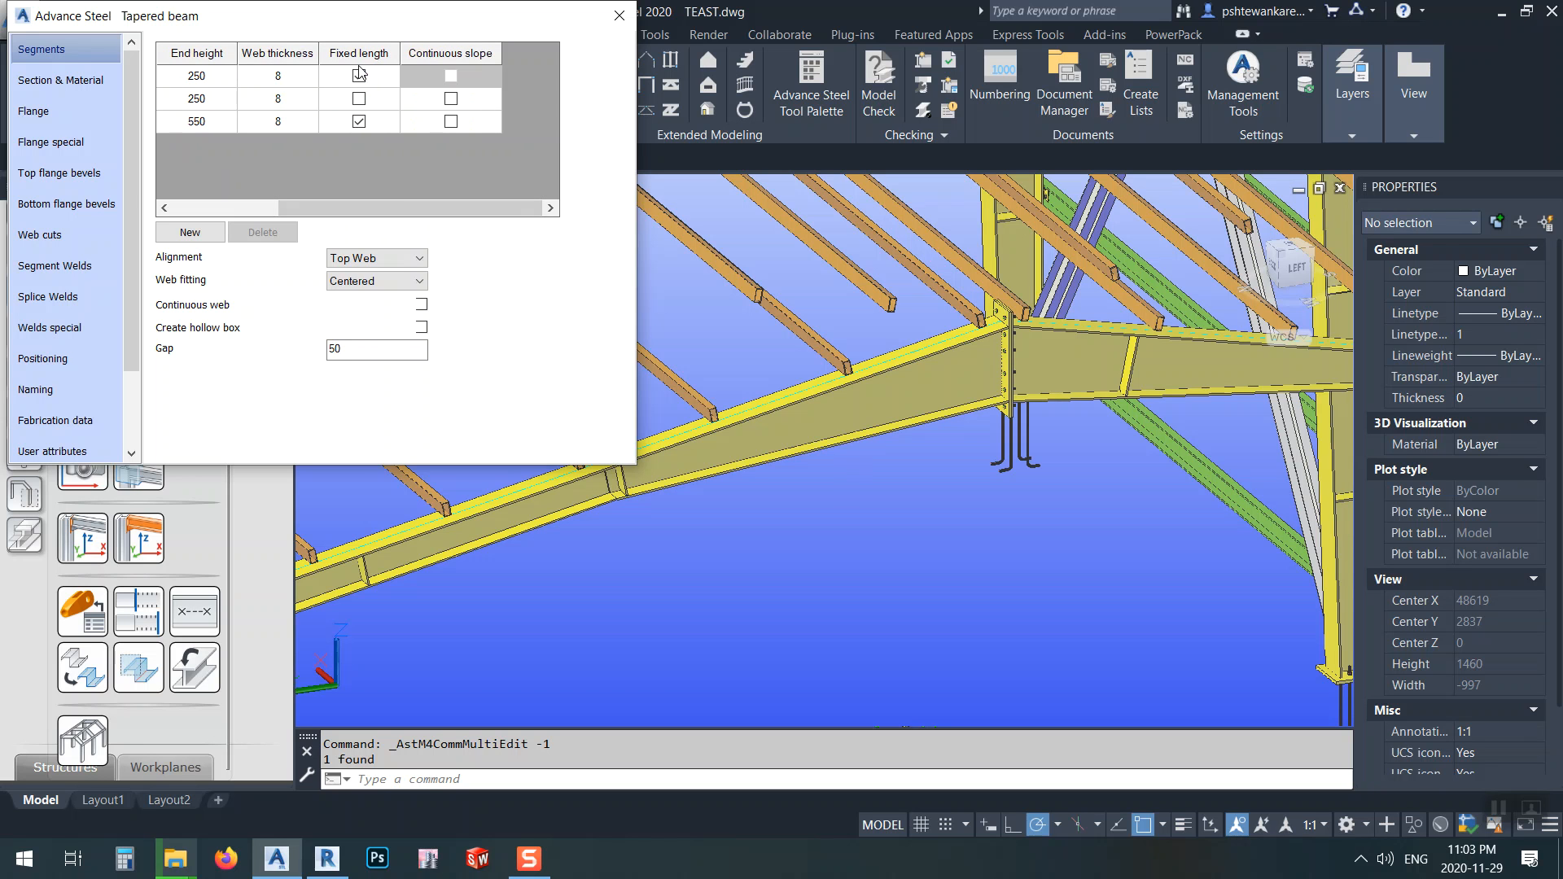
{"action": "left_click_drag", "start_coordinate": [407, 207], "coordinate": [302, 208]}
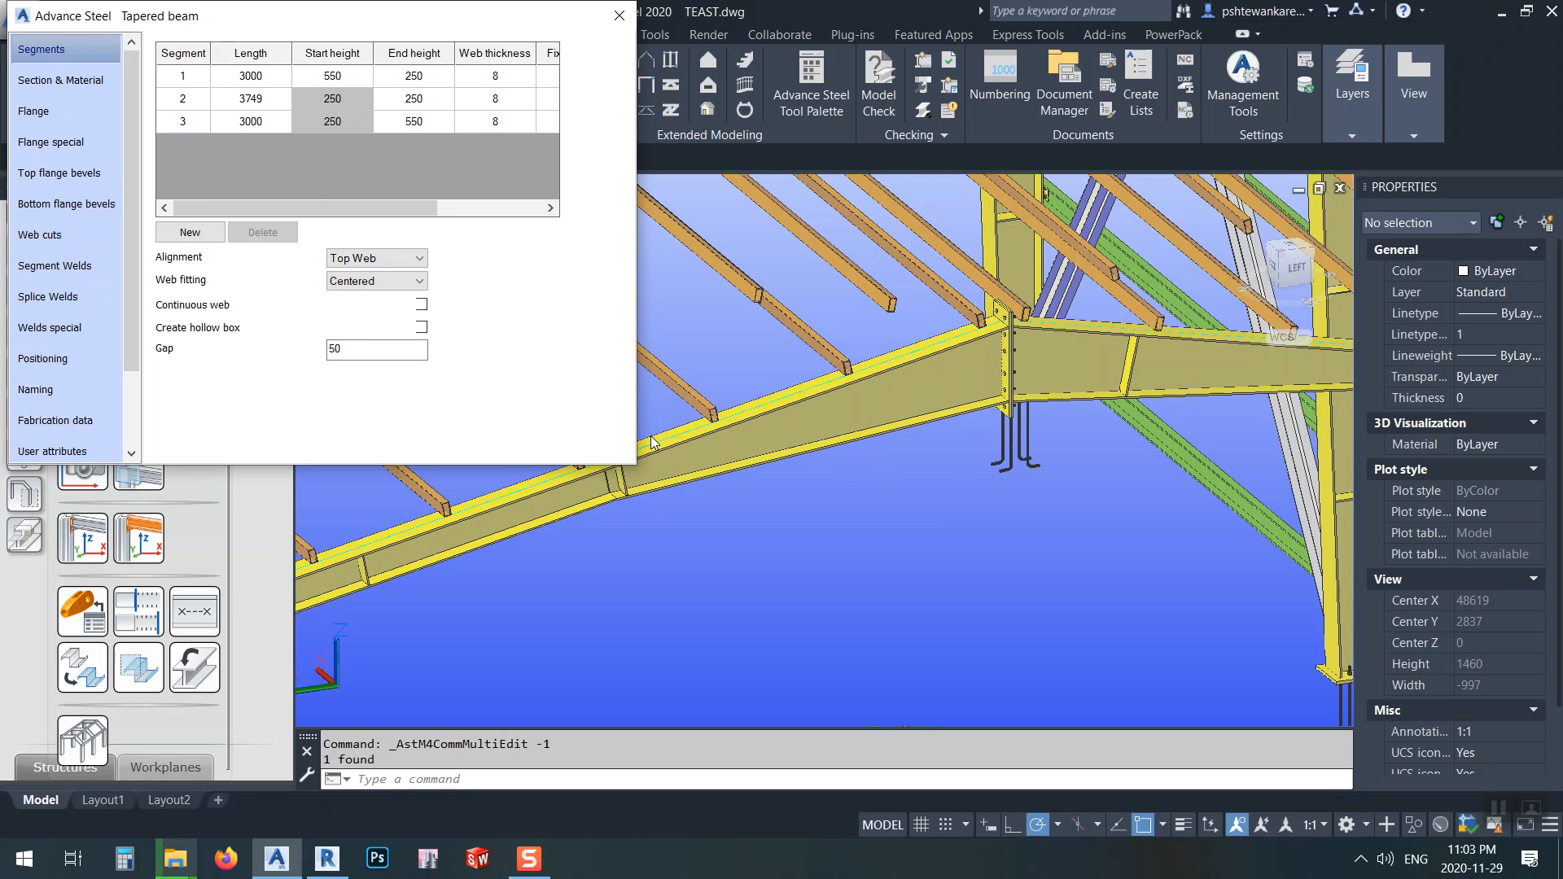
{"action": "left_click", "coordinate": [619, 15]}
- Examine the end frame's trimmed ridge joint and its alignment with the purlins and the neighbouring frames
{"action": "scroll", "coordinate": [925, 583], "scroll_direction": "down", "scroll_amount": 5}
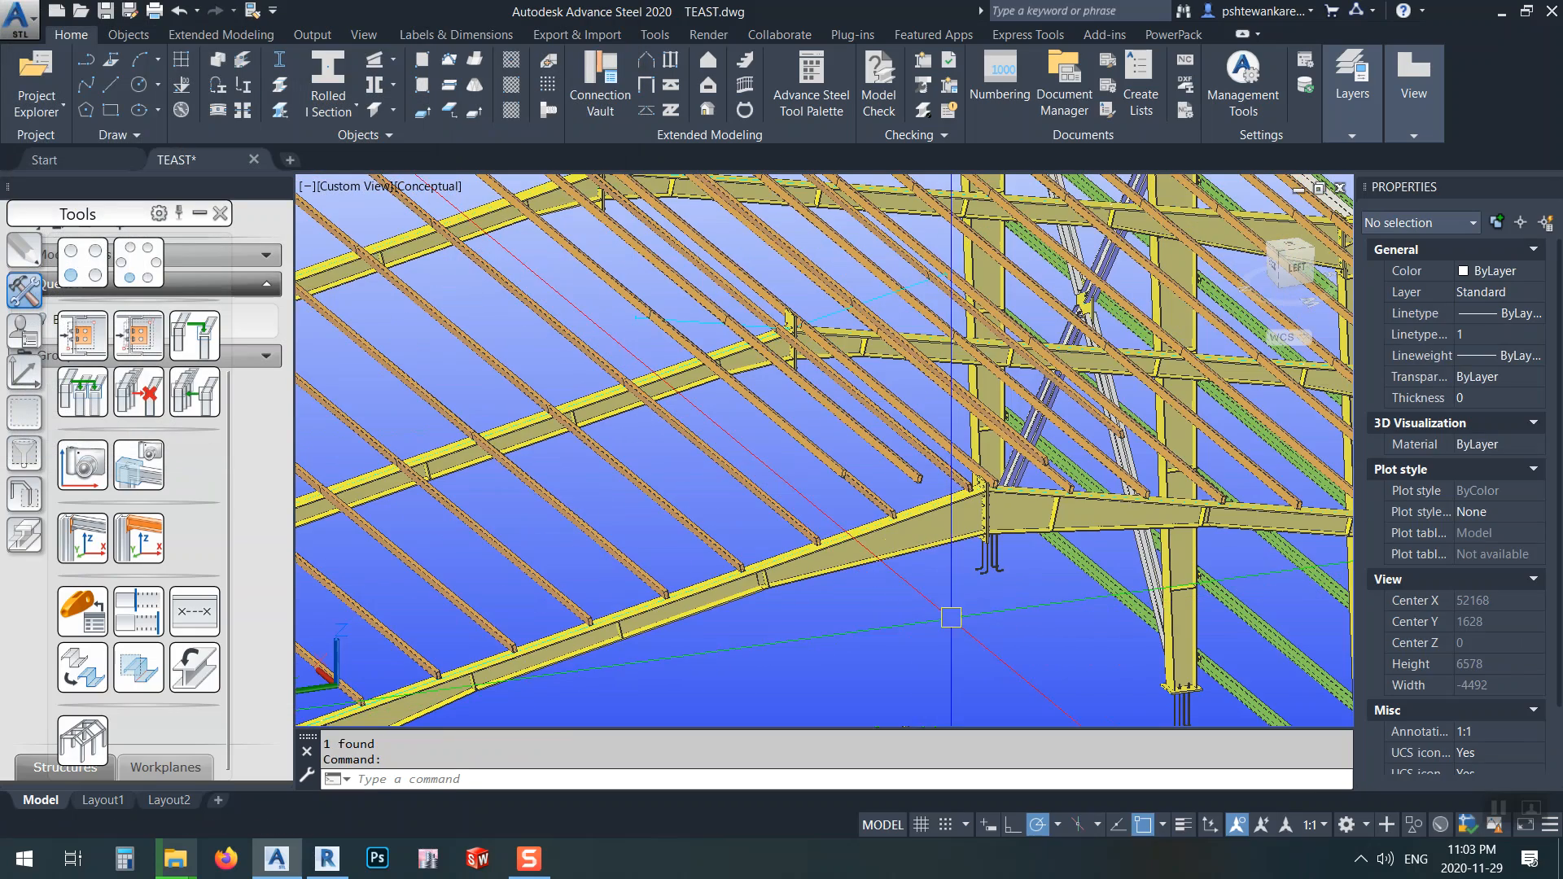
{"action": "scroll", "coordinate": [1045, 507], "scroll_direction": "up", "scroll_amount": 7}
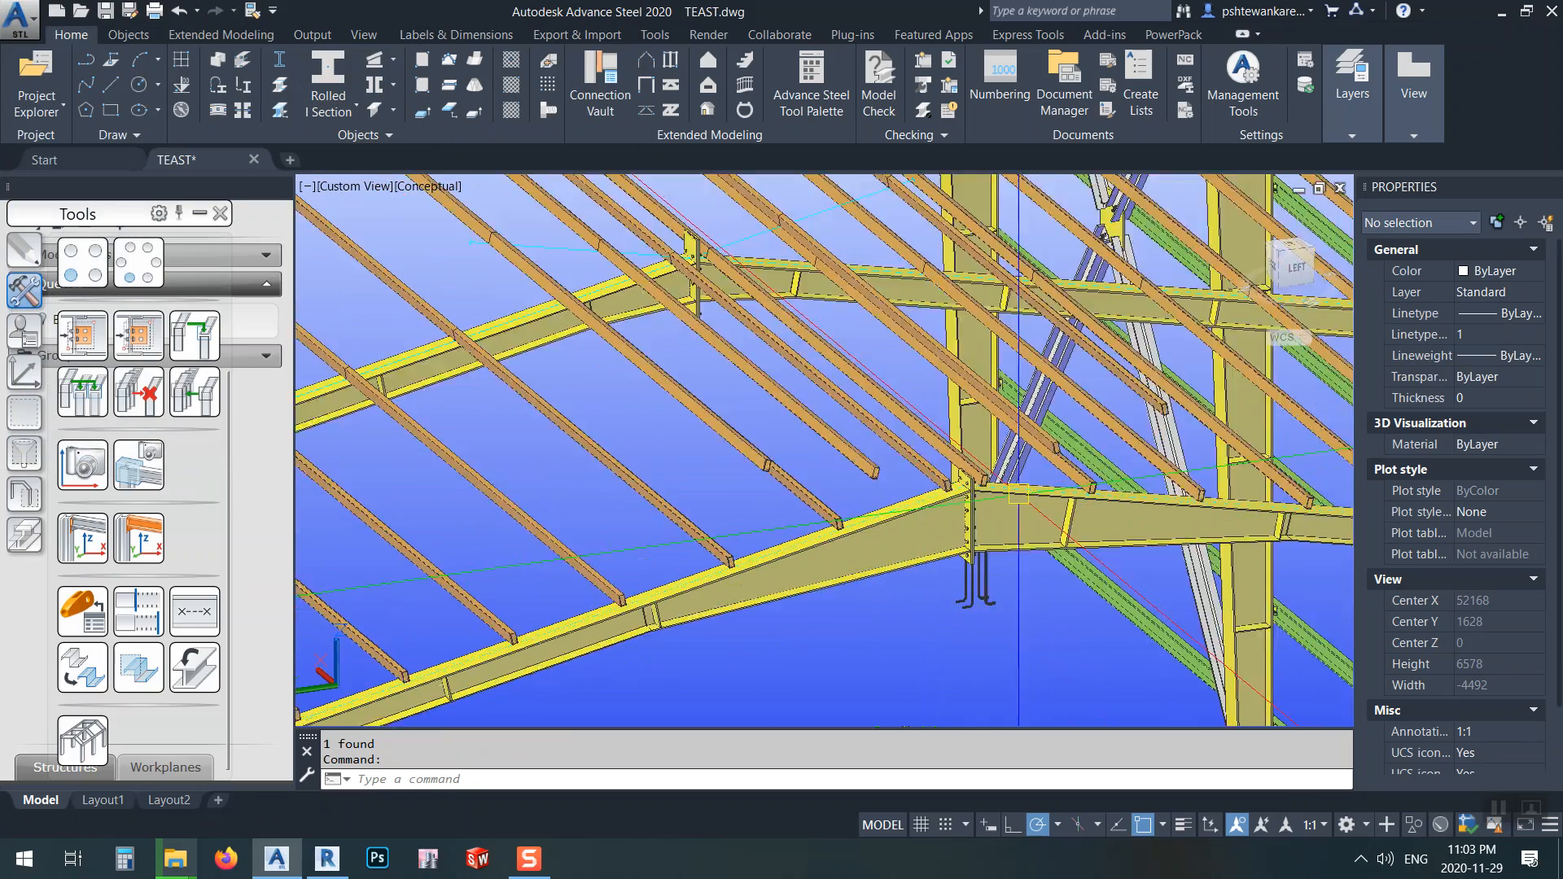
{"action": "scroll", "coordinate": [918, 488], "scroll_direction": "down", "scroll_amount": 3}
{"action": "middle_click_drag", "start_coordinate": [919, 488], "coordinate": [678, 334], "text": "shift"}
{"action": "scroll", "coordinate": [678, 333], "scroll_direction": "down", "scroll_amount": 5}
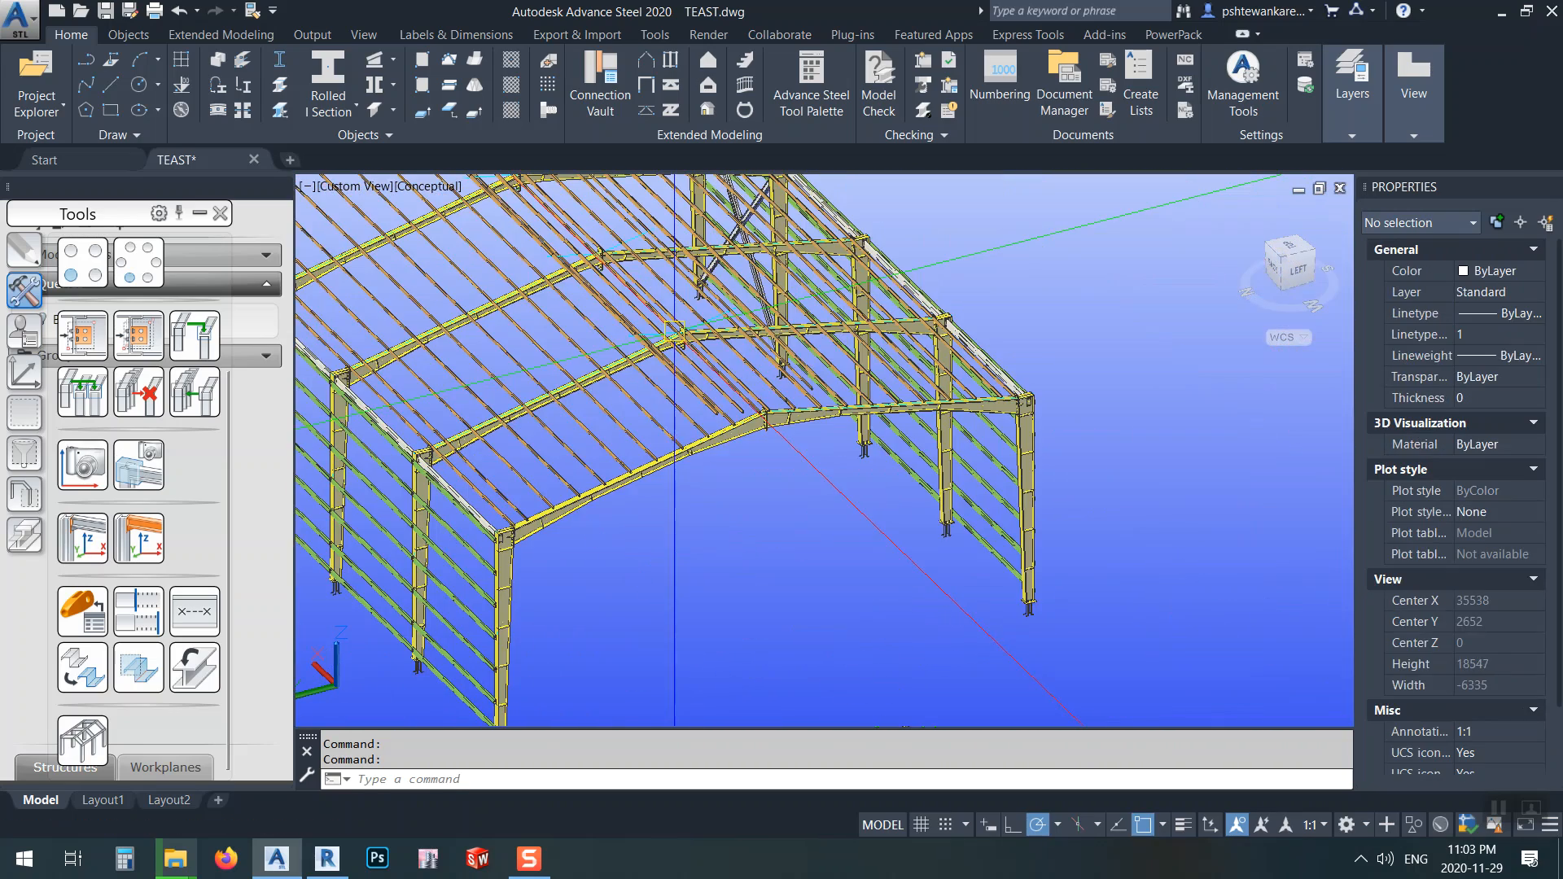
{"action": "mouse_move", "coordinate": [746, 418]}
{"action": "scroll", "coordinate": [644, 415], "scroll_direction": "up", "scroll_amount": 6}
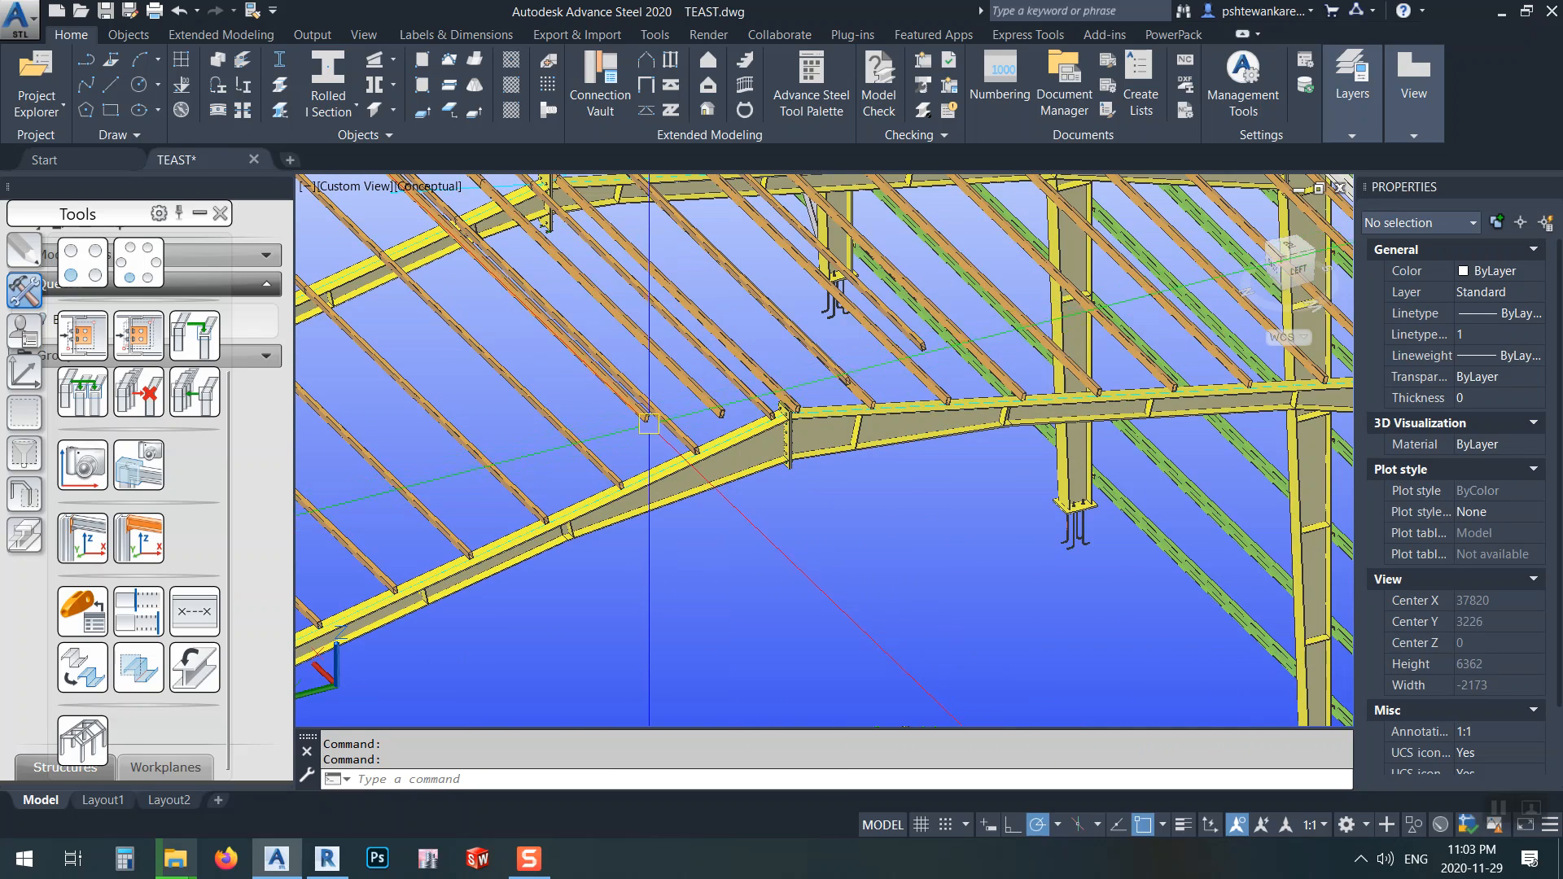
{"action": "scroll", "coordinate": [644, 415], "scroll_direction": "up", "scroll_amount": 3}
{"action": "scroll", "coordinate": [924, 415], "scroll_direction": "down", "scroll_amount": 4}
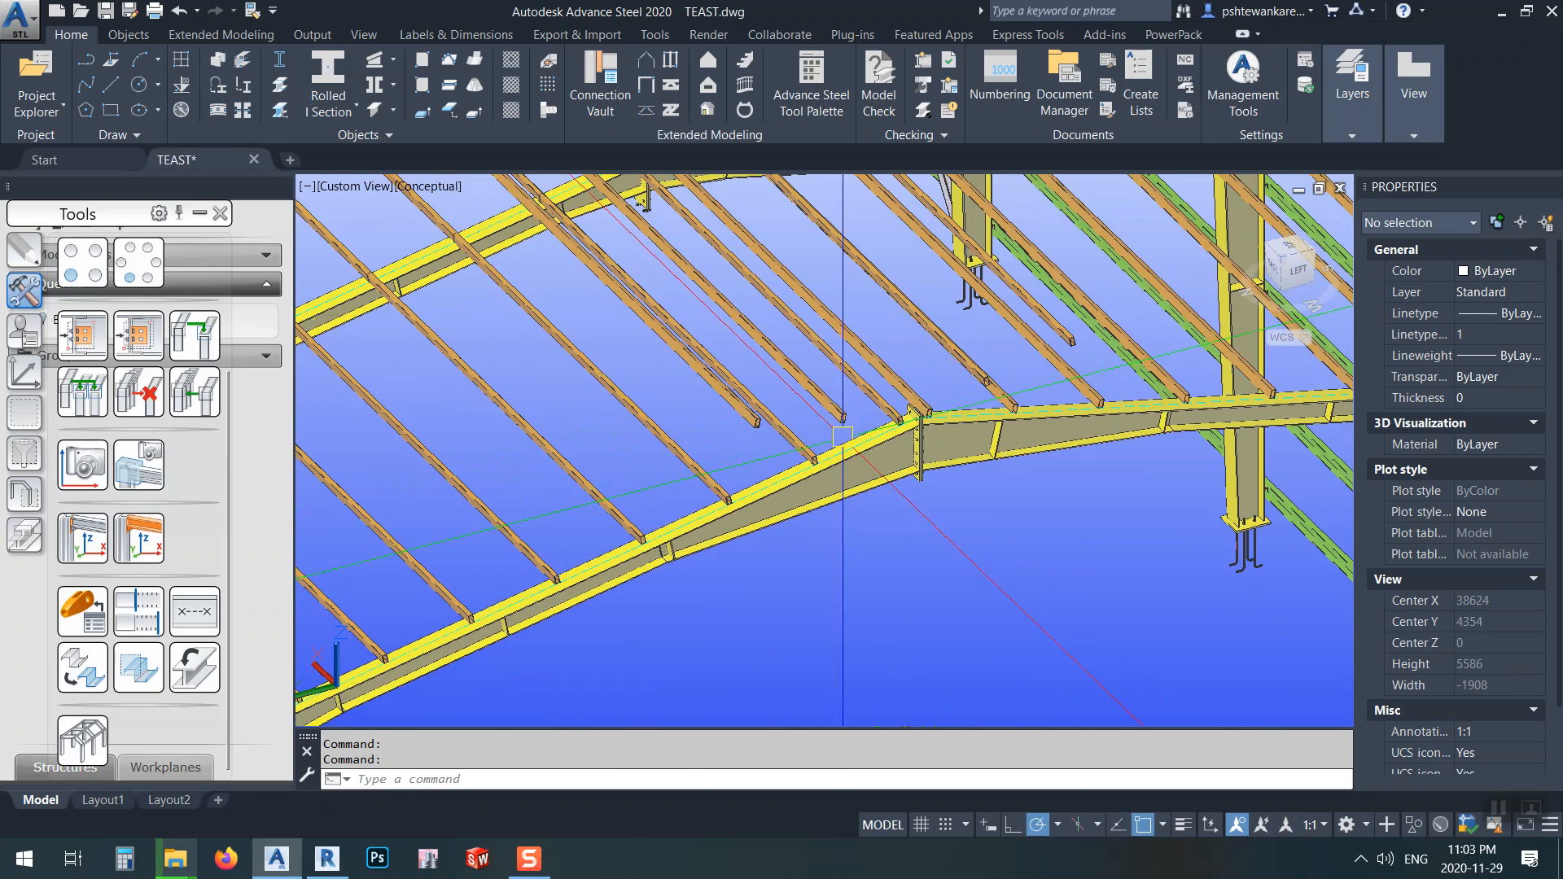
- Draw a line from the top of the joint between the end frame's ridge plates, outward along the 180° polar direction
{"action": "scroll", "coordinate": [934, 417], "scroll_direction": "up", "scroll_amount": 6}
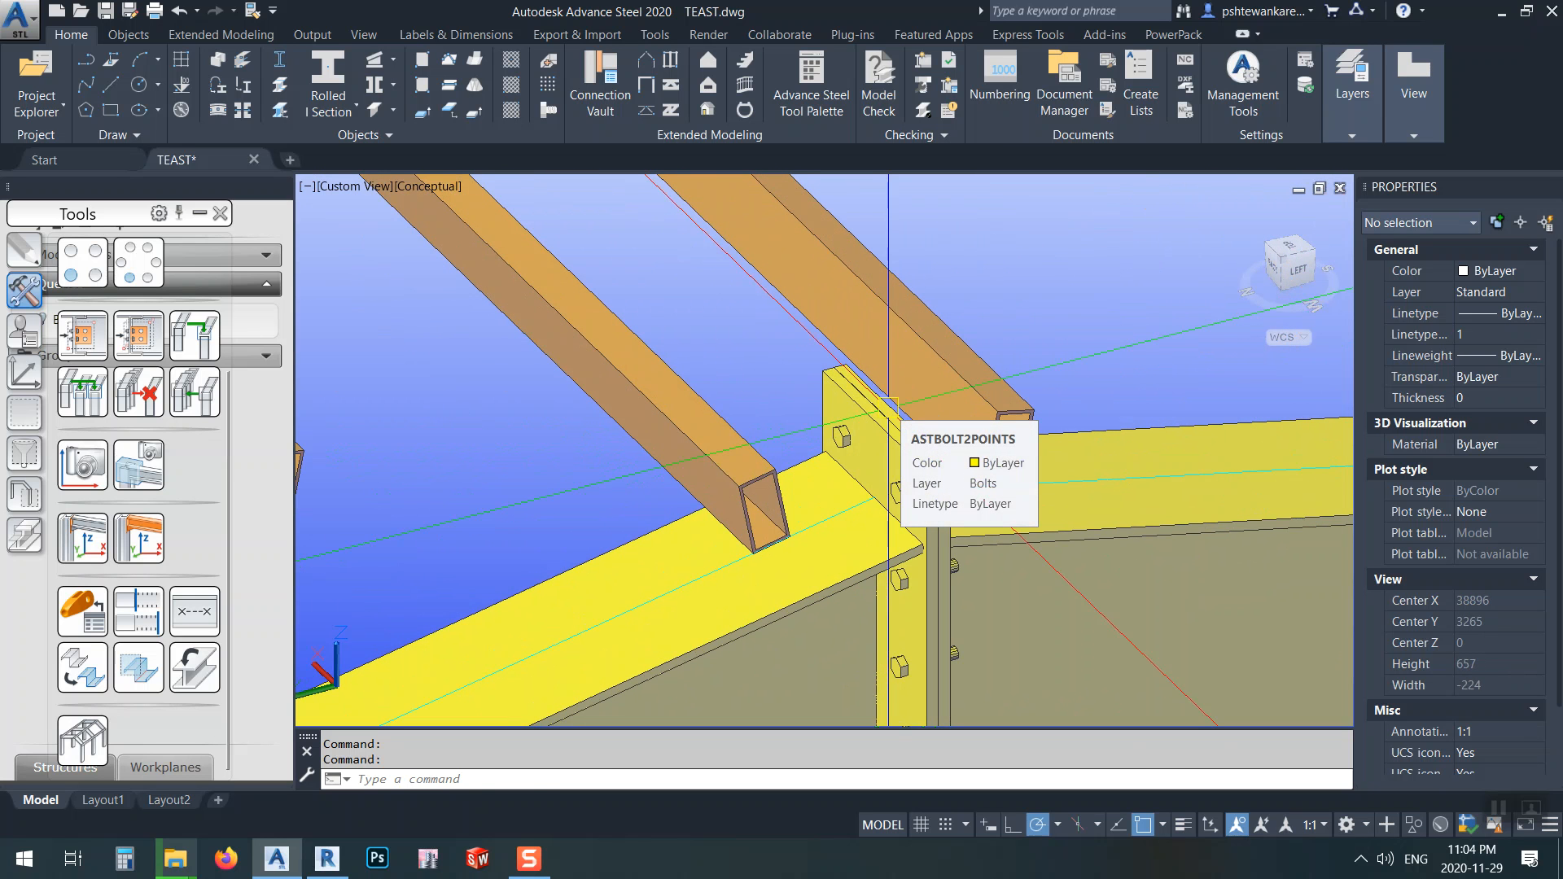
{"action": "type", "text": "l"}
{"action": "key", "text": "Return"}
{"action": "scroll", "coordinate": [888, 402], "scroll_direction": "up", "scroll_amount": 6}
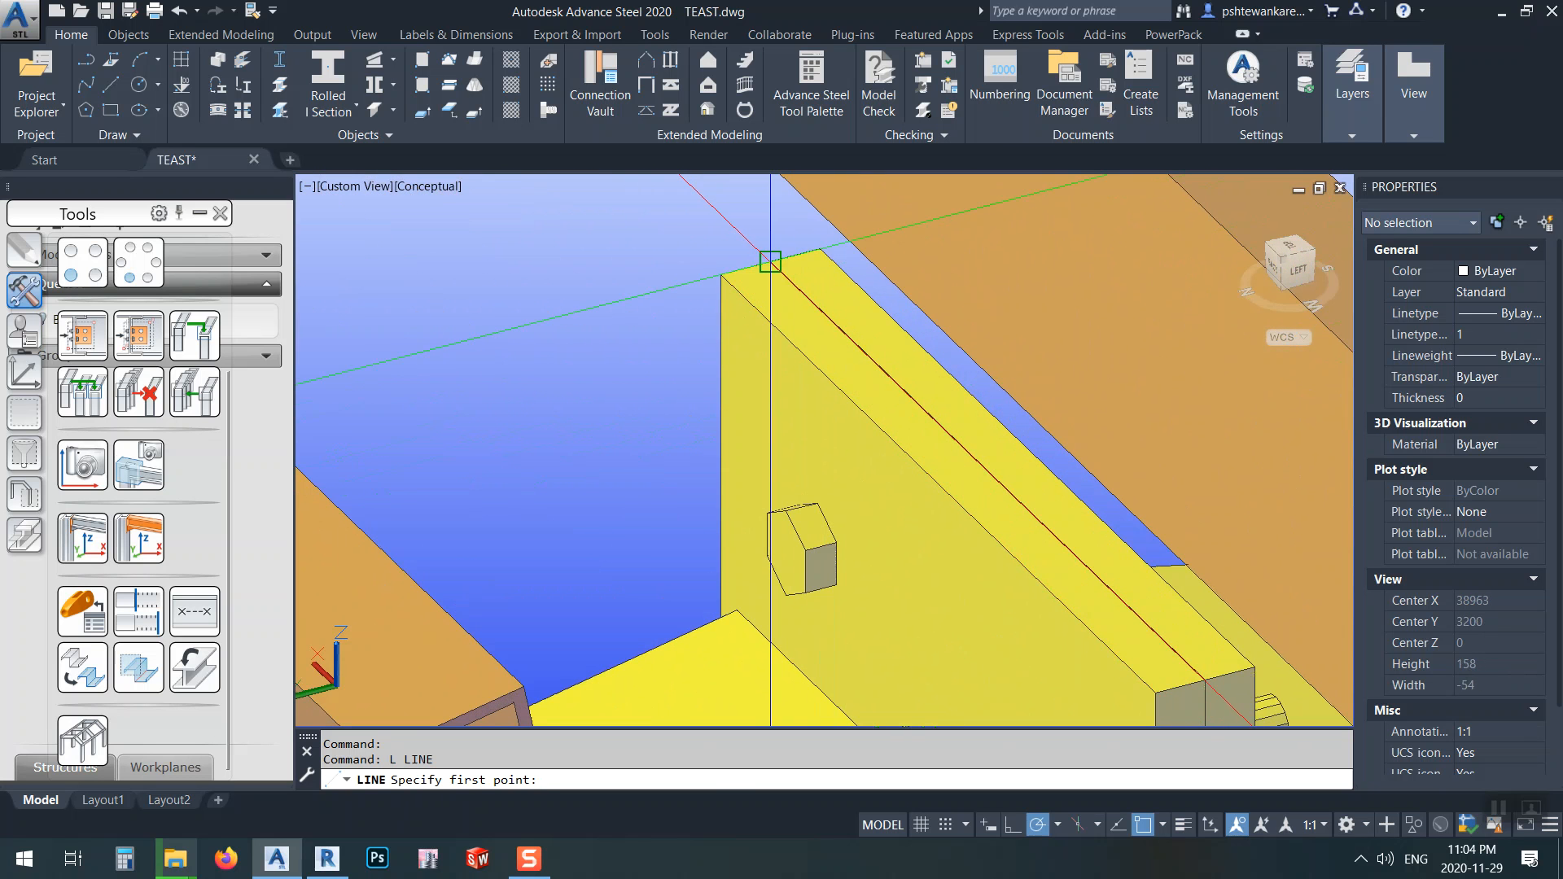
{"action": "left_click", "coordinate": [770, 262]}
{"action": "scroll", "coordinate": [773, 265], "scroll_direction": "down", "scroll_amount": 8}
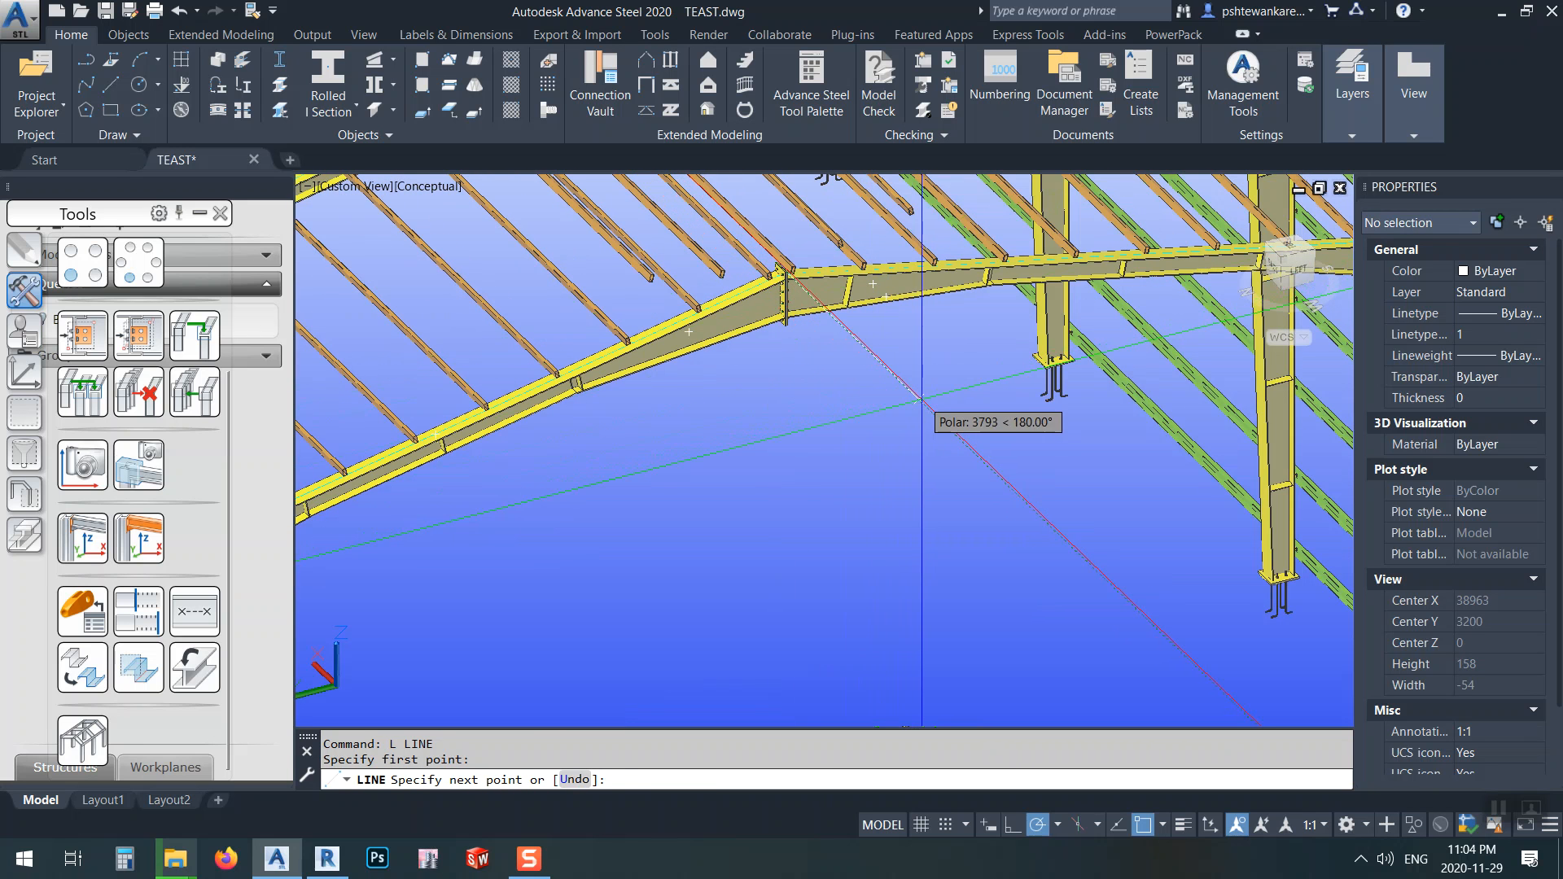
{"action": "left_click", "coordinate": [903, 385]}
{"action": "key", "text": "Escape"}
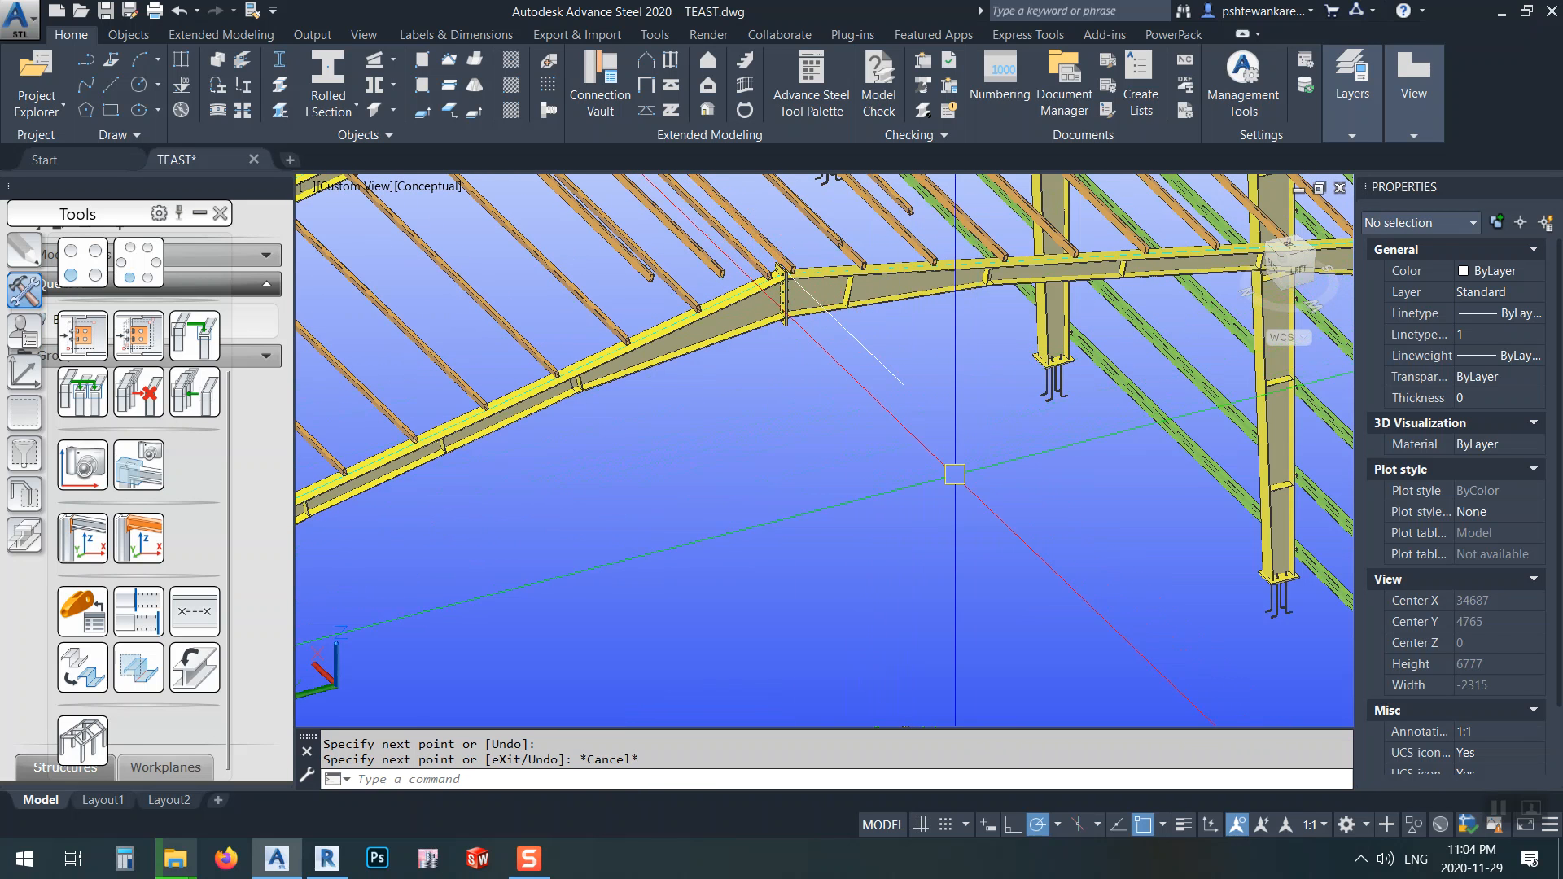
- Start Advanced Trim/Extend in Trim mode with the Line option and select the line drawn at the end frame's ridge as the boundary
{"action": "scroll", "coordinate": [949, 460], "scroll_direction": "down", "scroll_amount": 2}
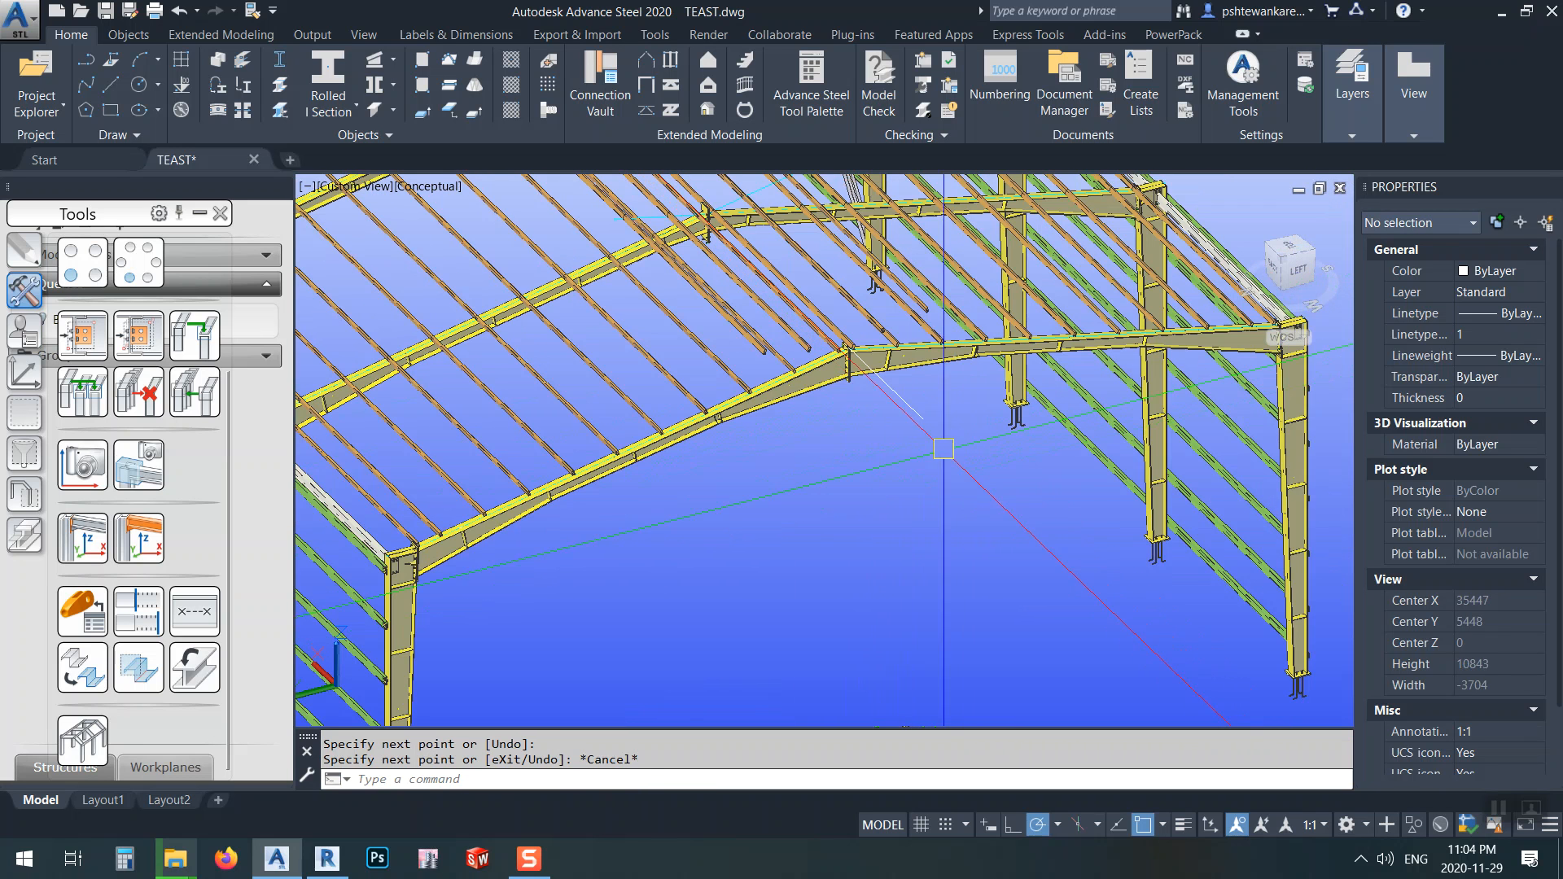
{"action": "left_click", "coordinate": [148, 619]}
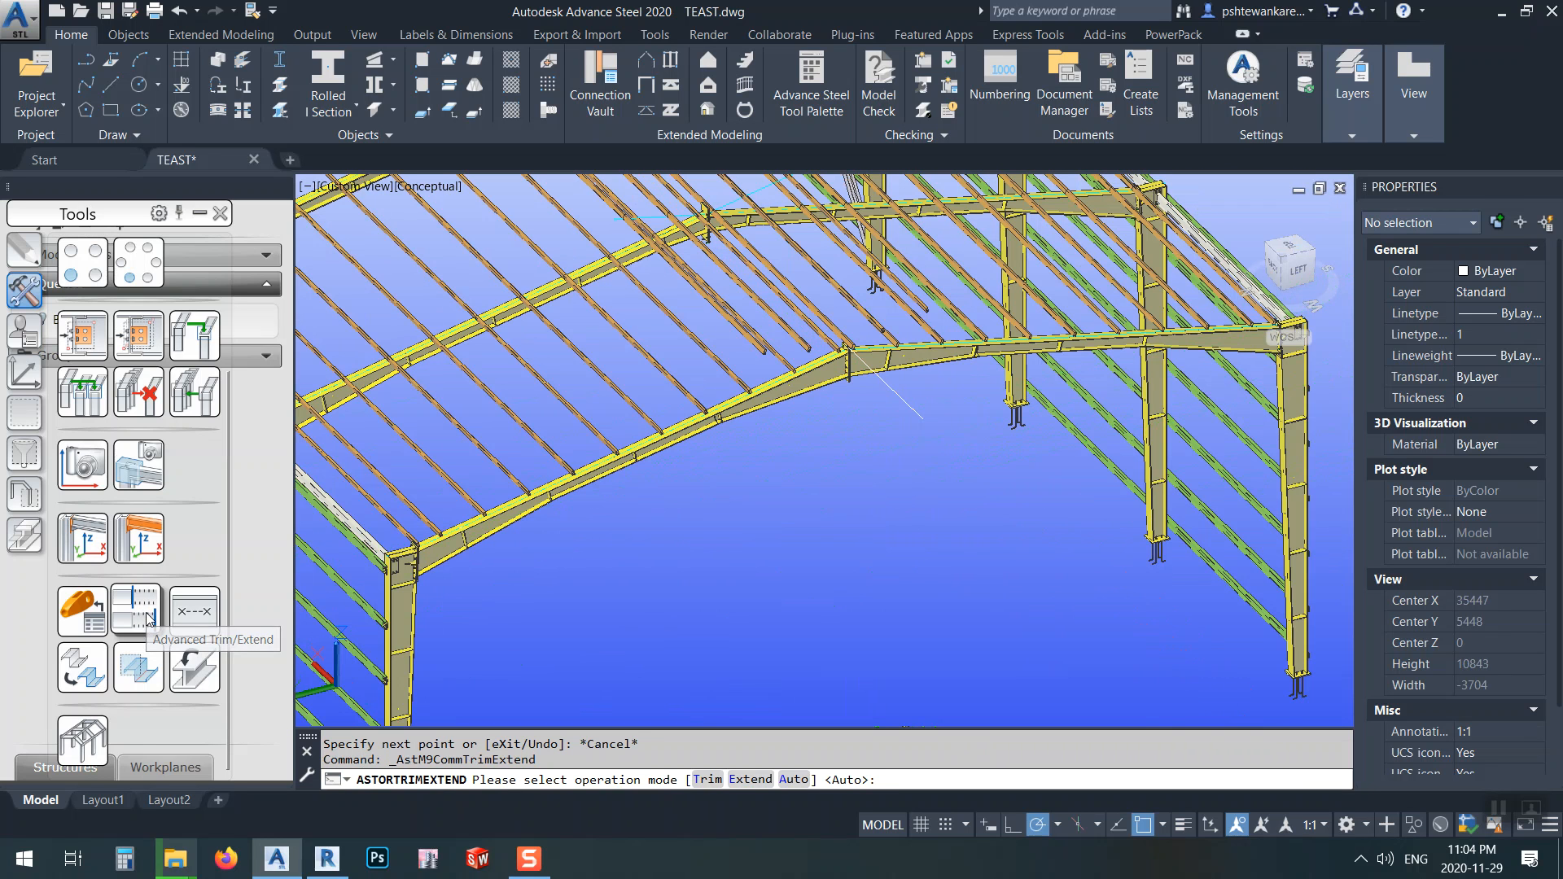
{"action": "left_click", "coordinate": [707, 780]}
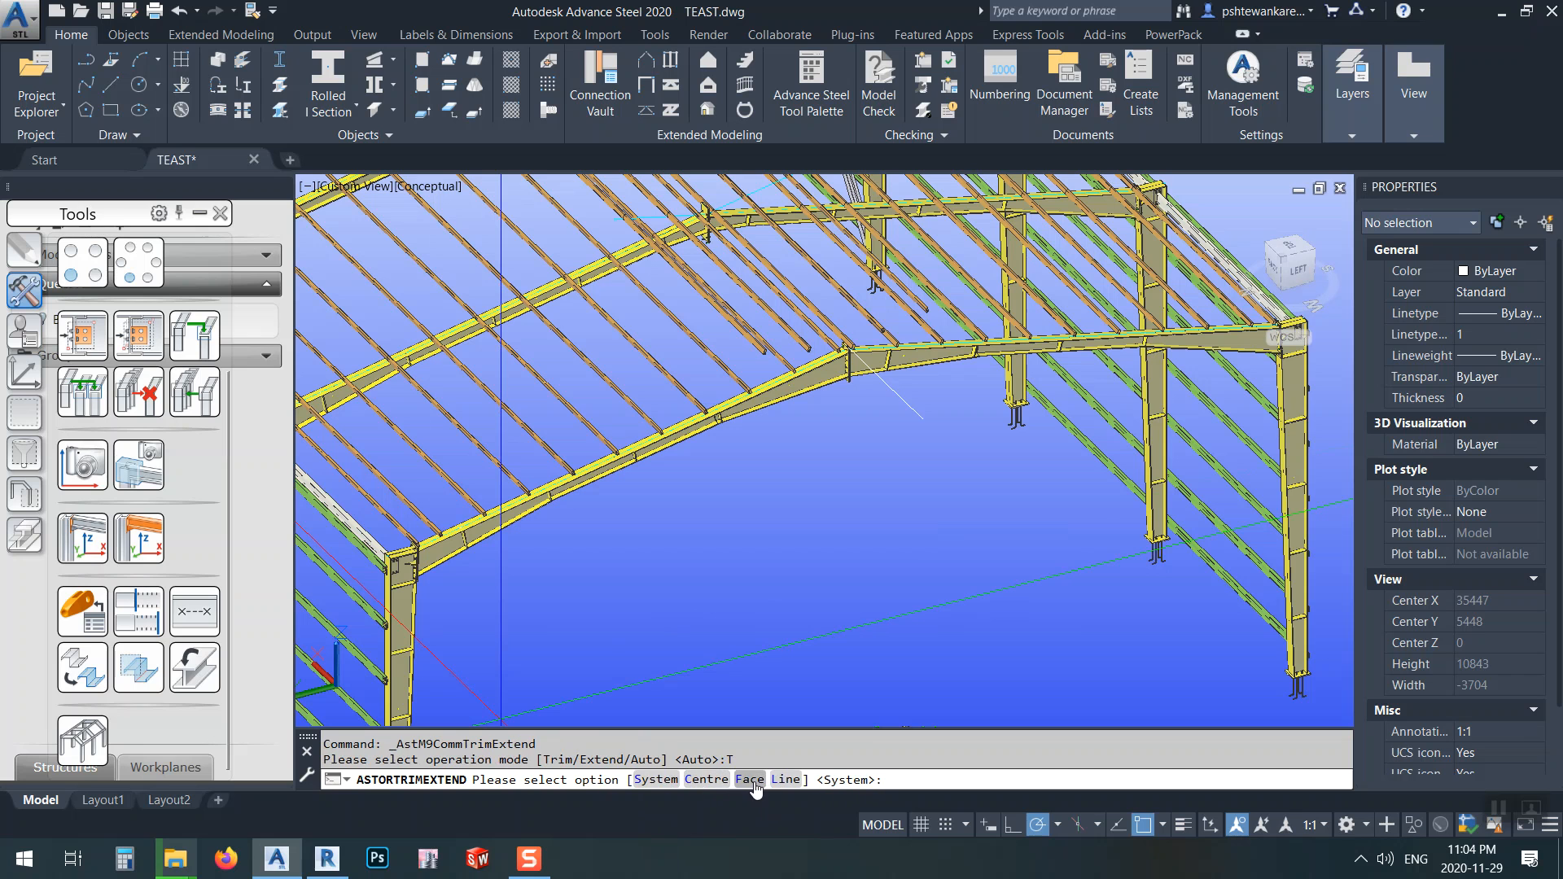
{"action": "left_click", "coordinate": [786, 780]}
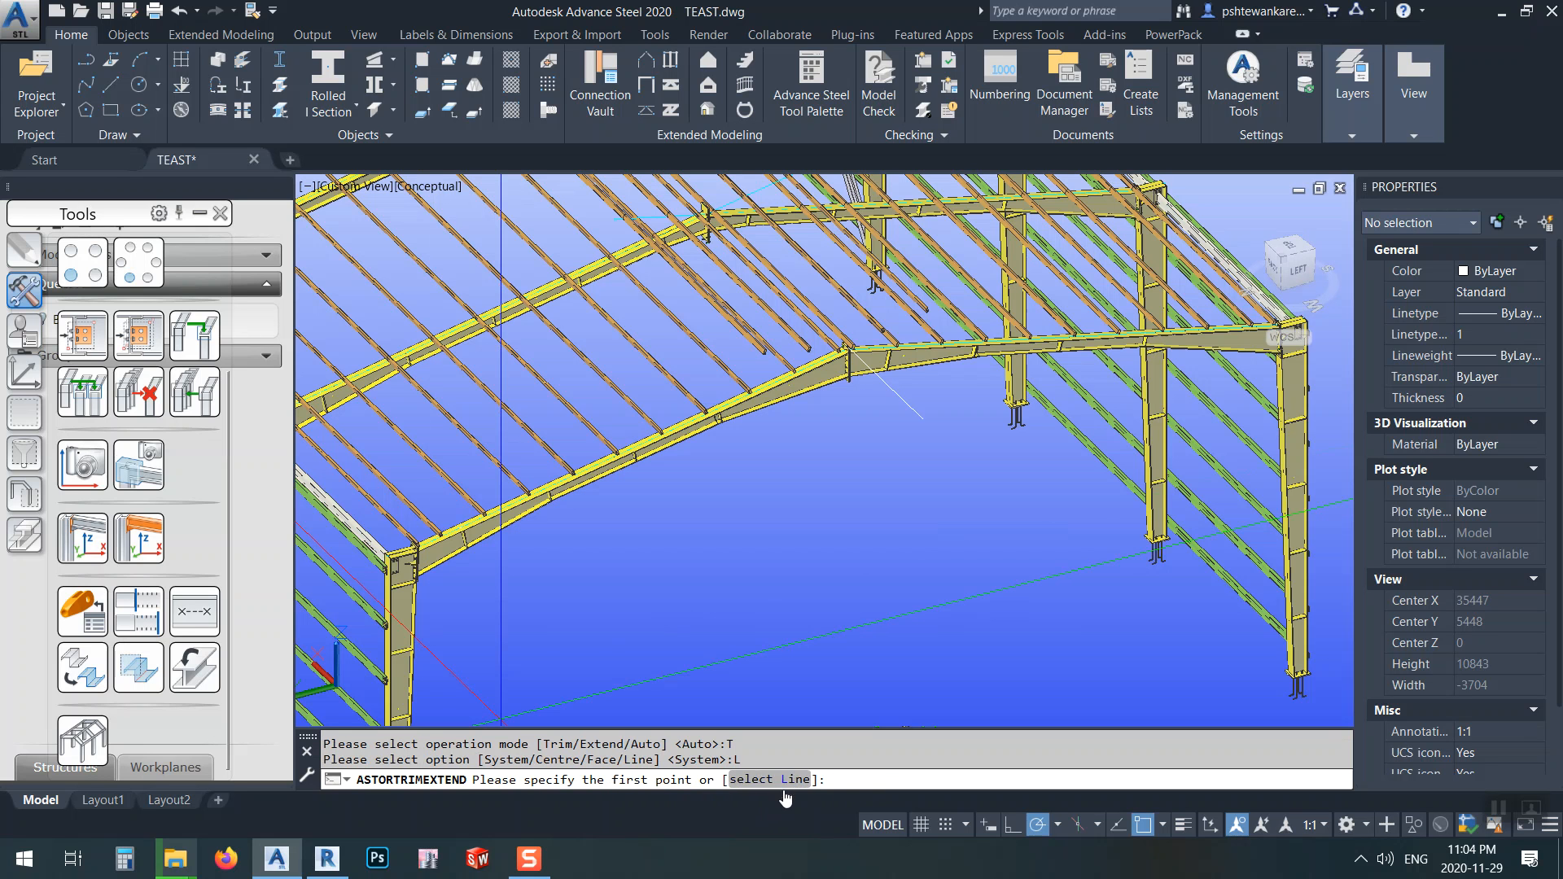
{"action": "left_click", "coordinate": [753, 784]}
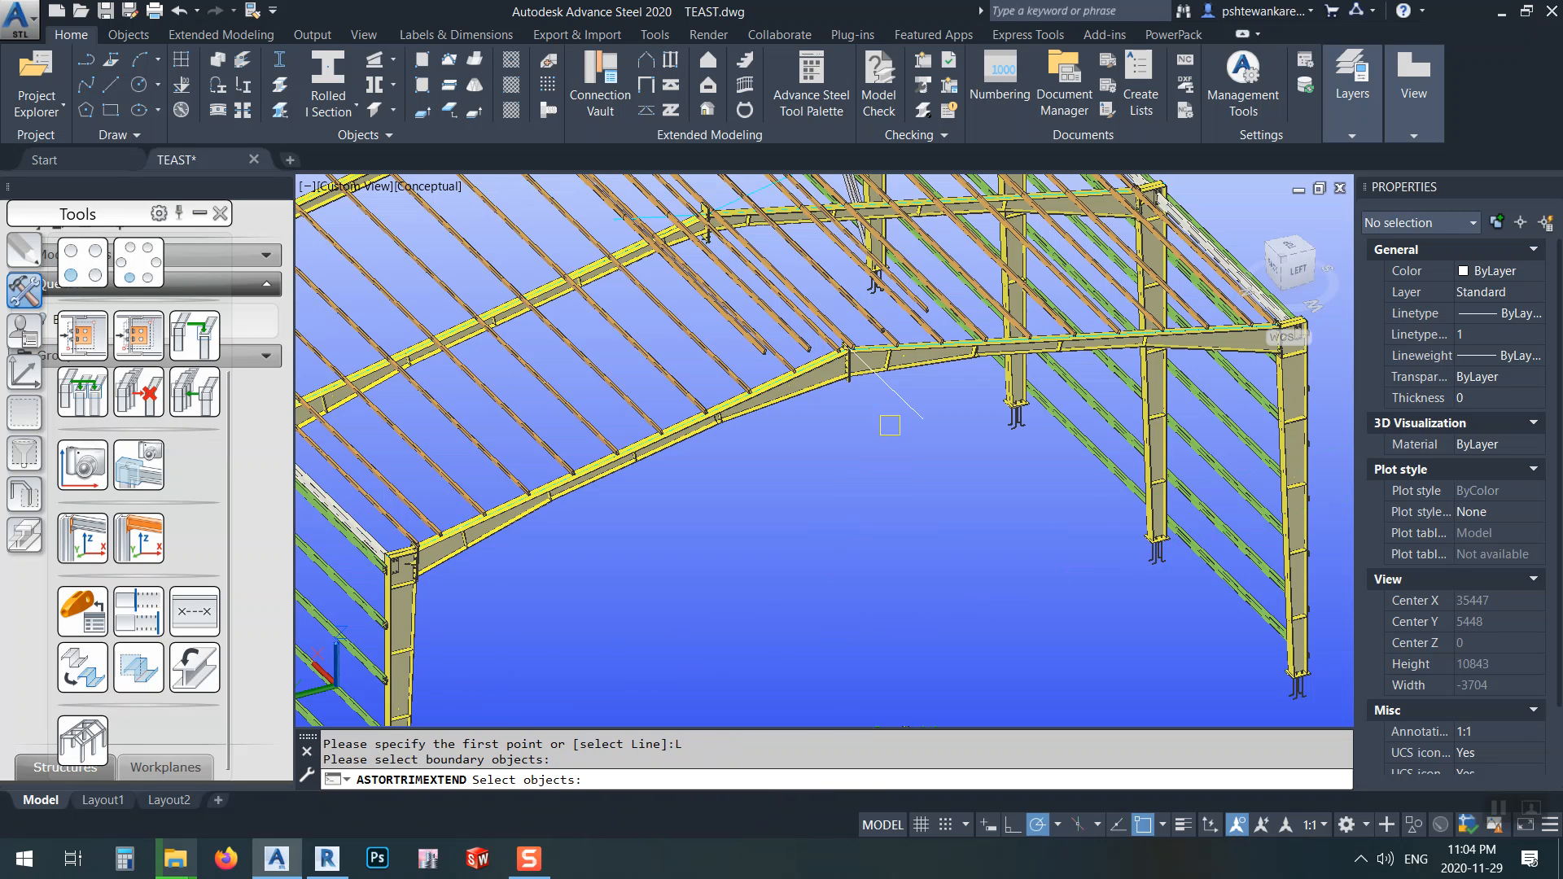
{"action": "middle_click_drag", "start_coordinate": [746, 295], "coordinate": [805, 452]}
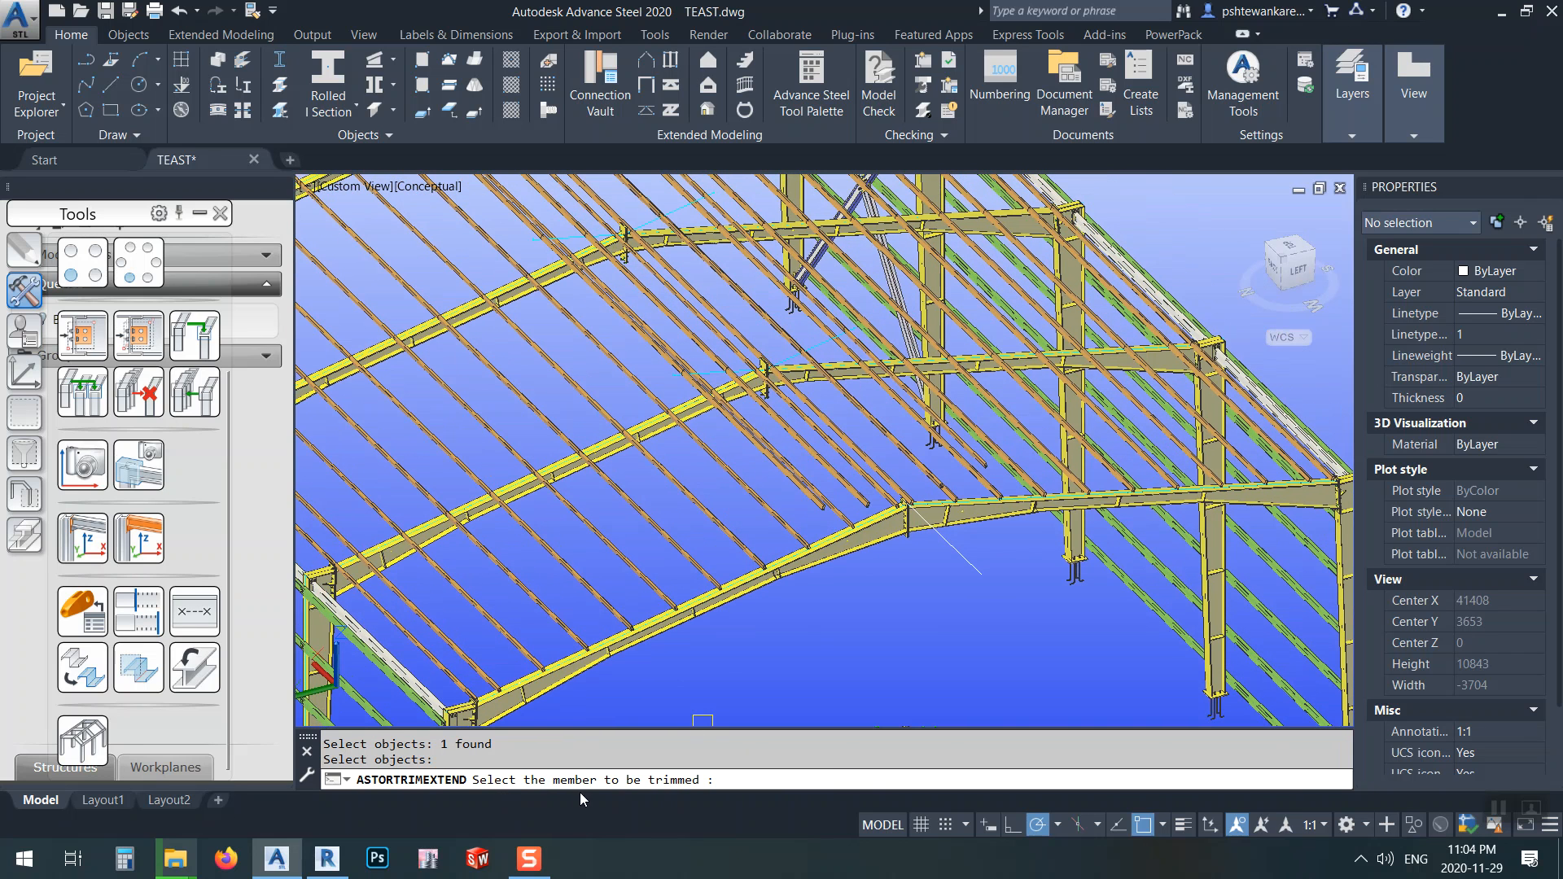
- Trim both rafters of the first interior frame behind the end frame to the selected boundary line
{"action": "scroll", "coordinate": [727, 377], "scroll_direction": "up", "scroll_amount": 5}
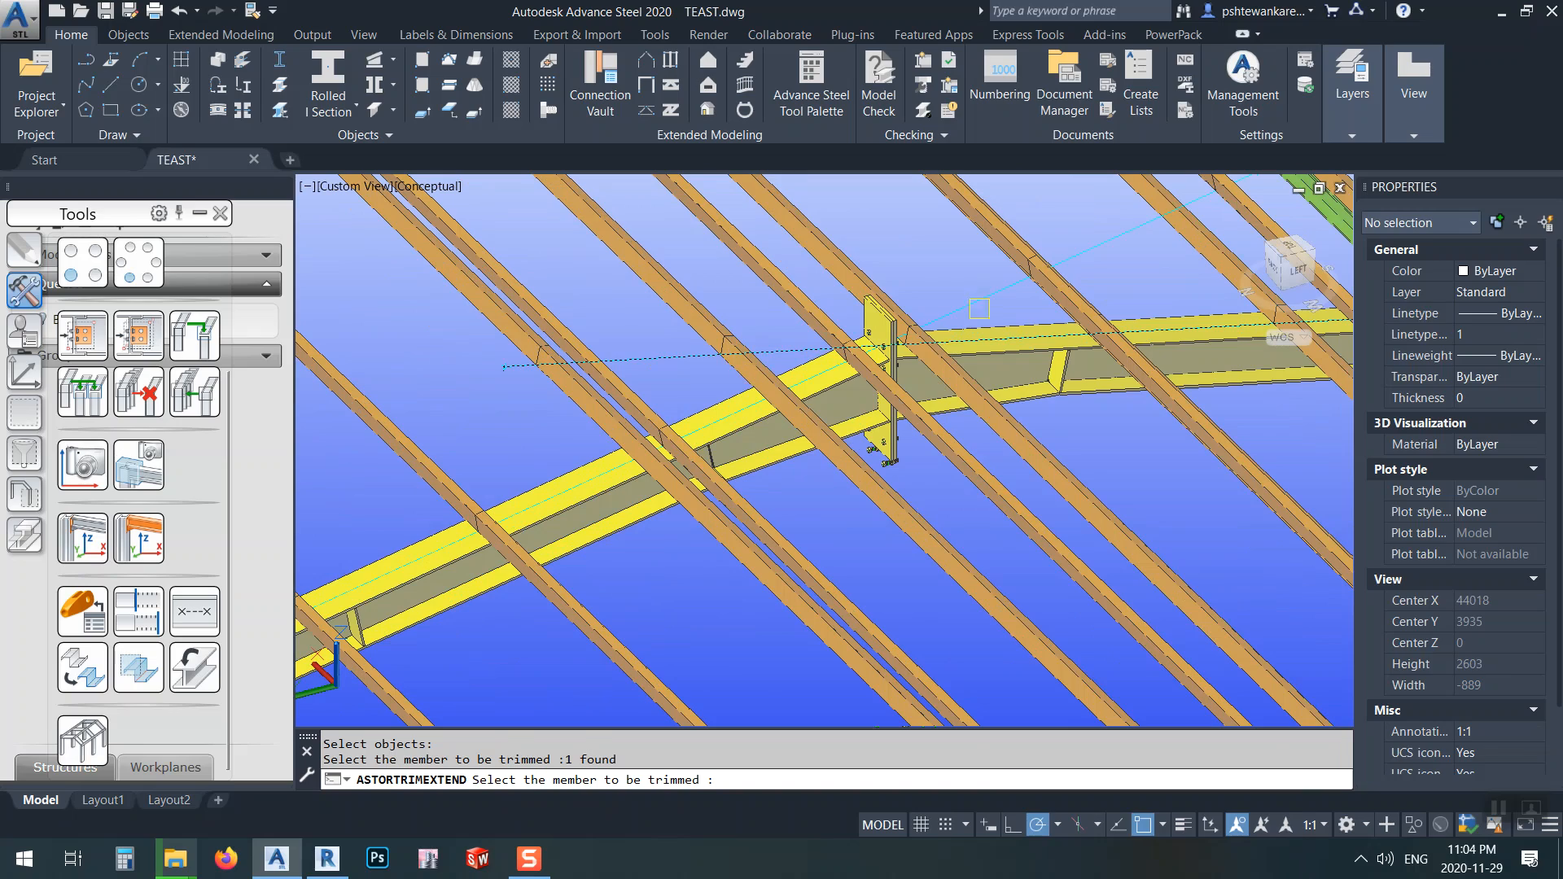
{"action": "scroll", "coordinate": [990, 300], "scroll_direction": "down", "scroll_amount": 6}
{"action": "scroll", "coordinate": [863, 505], "scroll_direction": "up", "scroll_amount": 6}
{"action": "scroll", "coordinate": [822, 331], "scroll_direction": "down", "scroll_amount": 6}
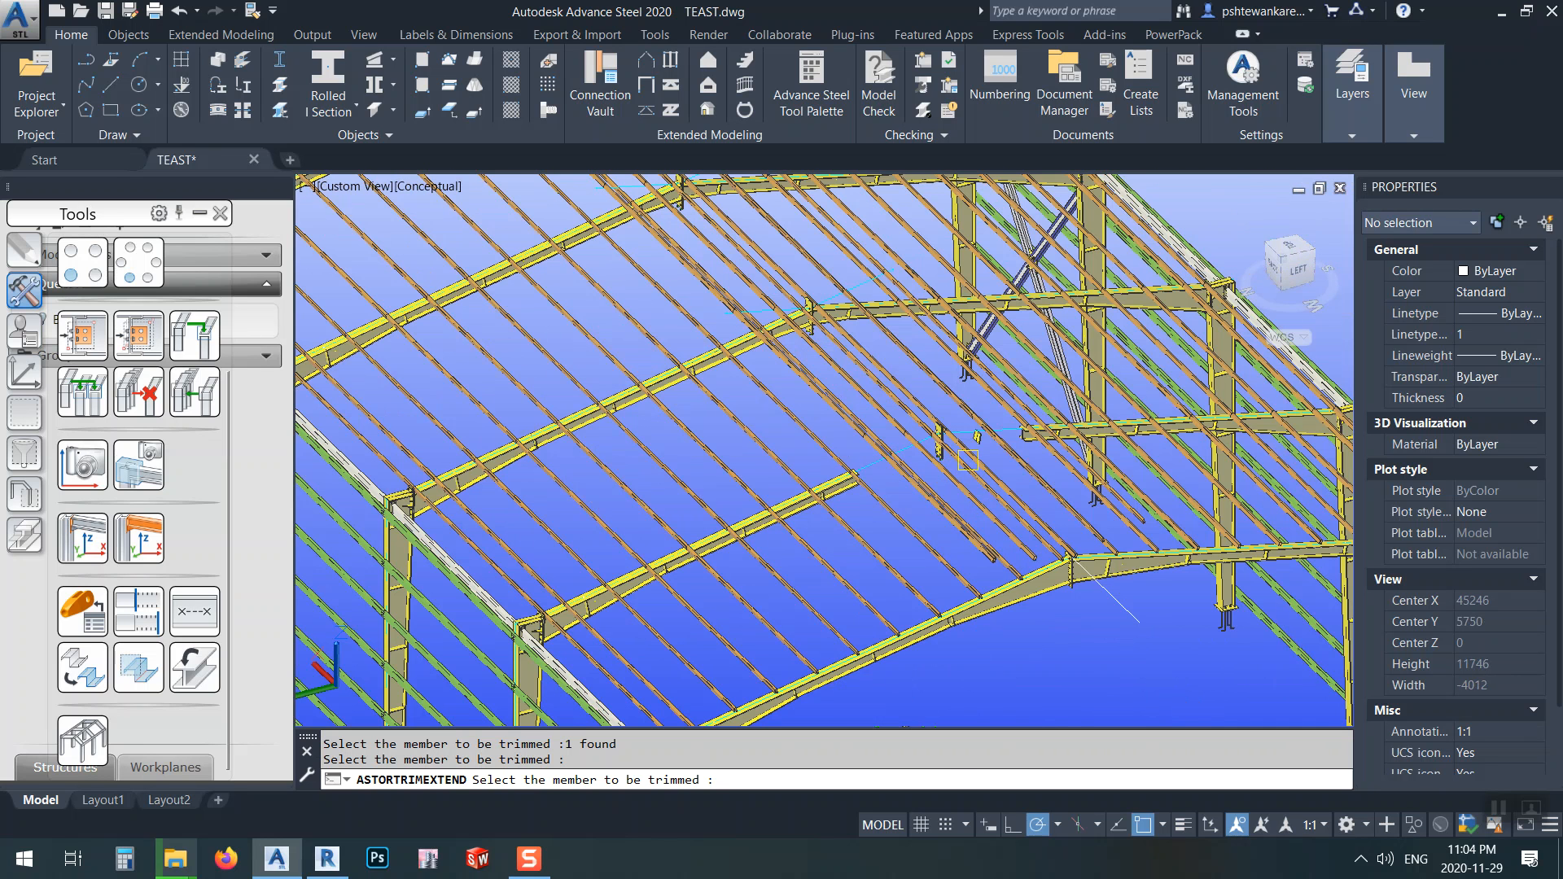
- Trim the rafters of the second and third interior frames on both sides of the ridge to the same boundary line
{"action": "scroll", "coordinate": [848, 311], "scroll_direction": "up", "scroll_amount": 8}
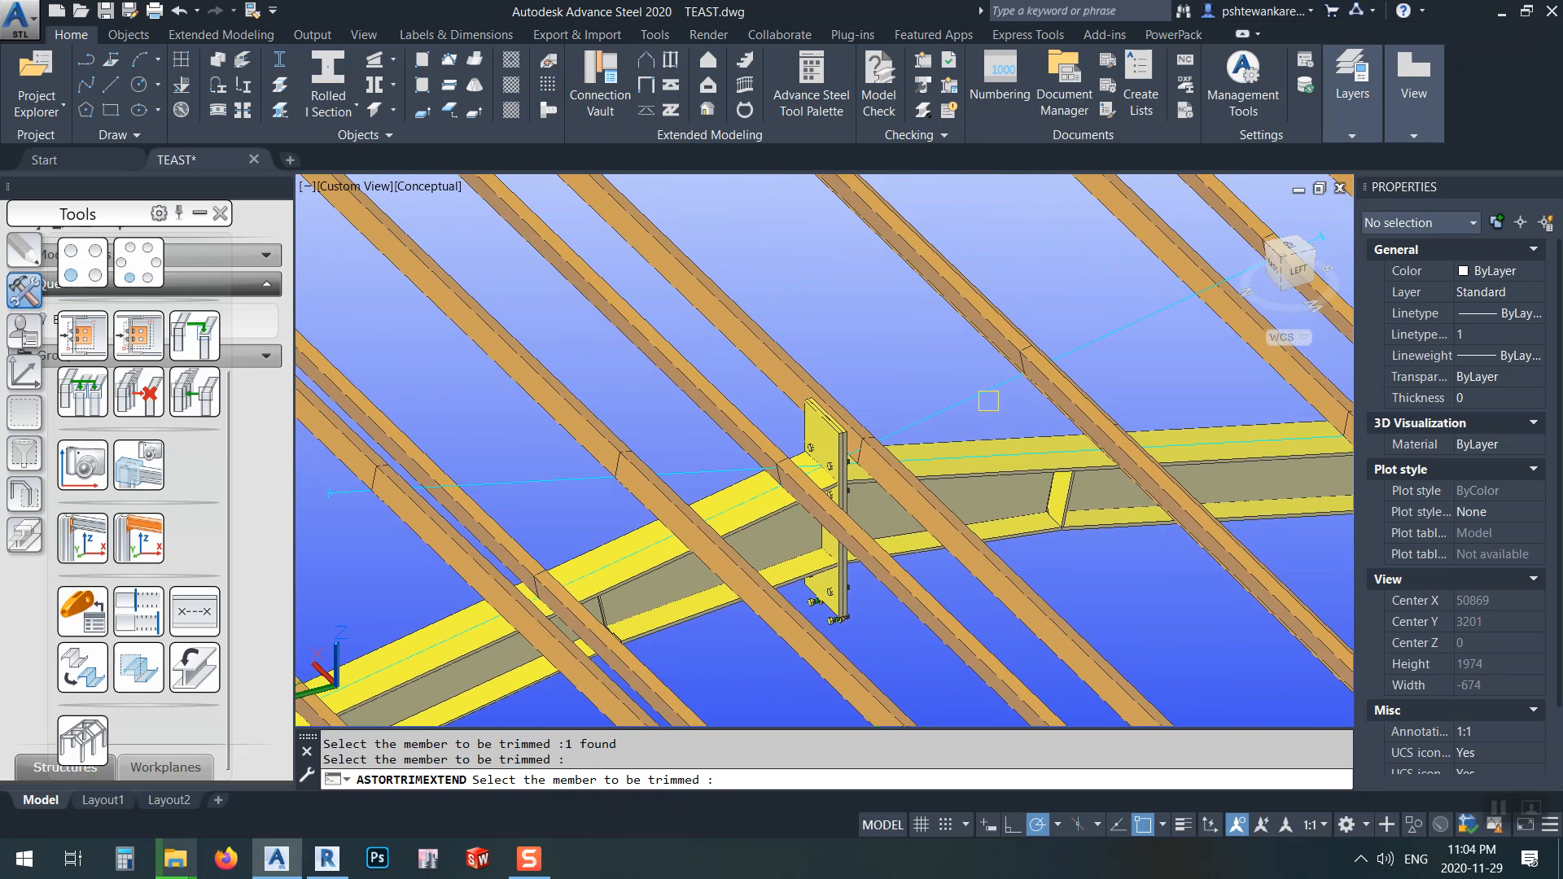
{"action": "key", "text": "Return"}
{"action": "scroll", "coordinate": [553, 486], "scroll_direction": "down", "scroll_amount": 6}
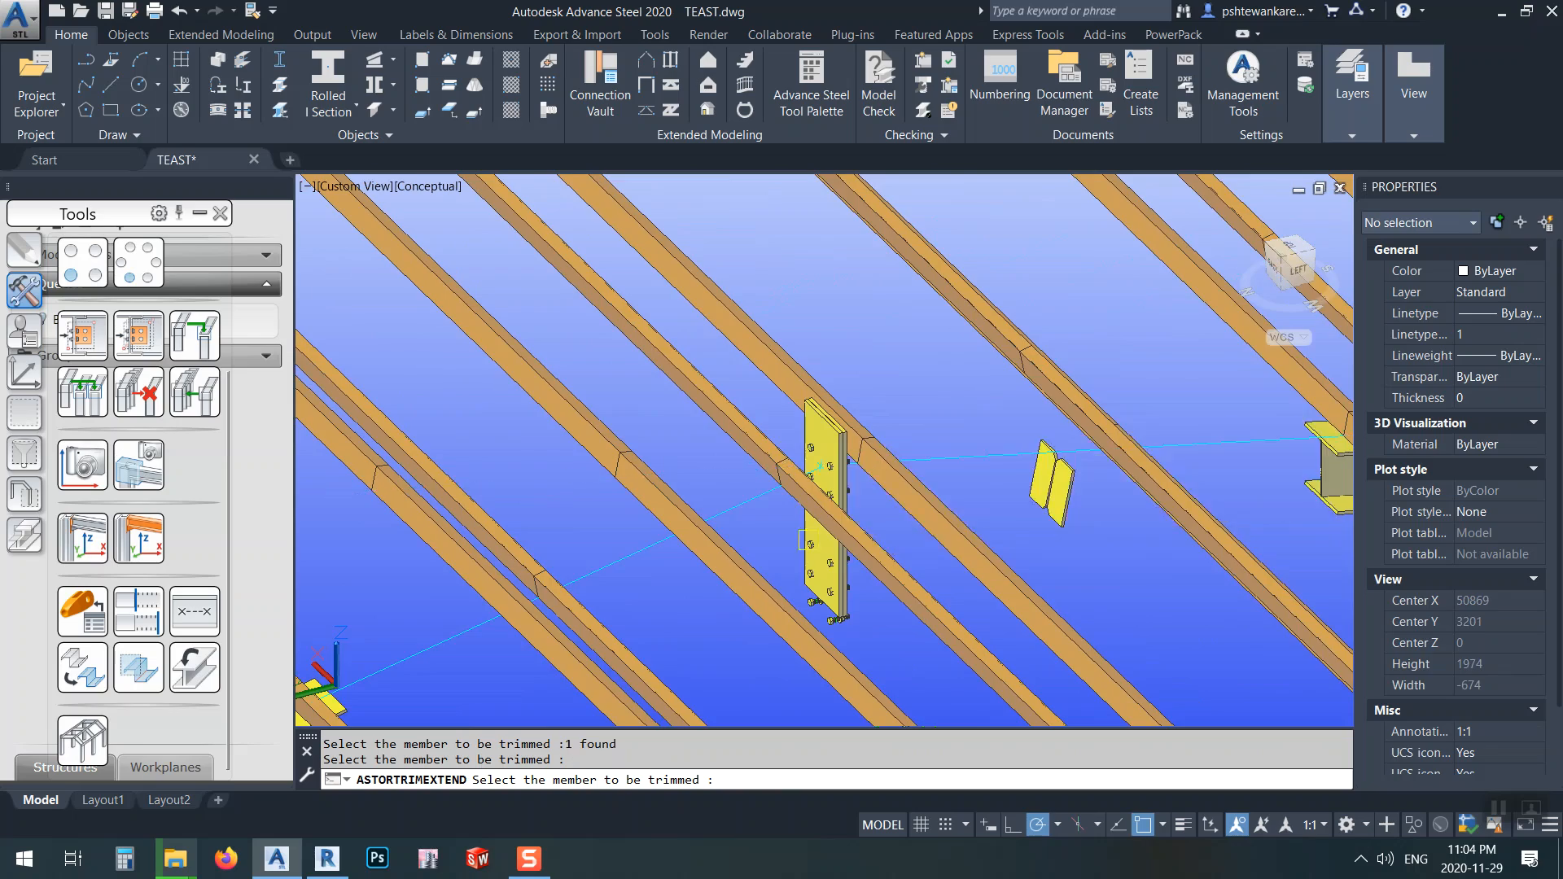
{"action": "scroll", "coordinate": [741, 466], "scroll_direction": "up", "scroll_amount": 7}
{"action": "left_click", "coordinate": [734, 461]}
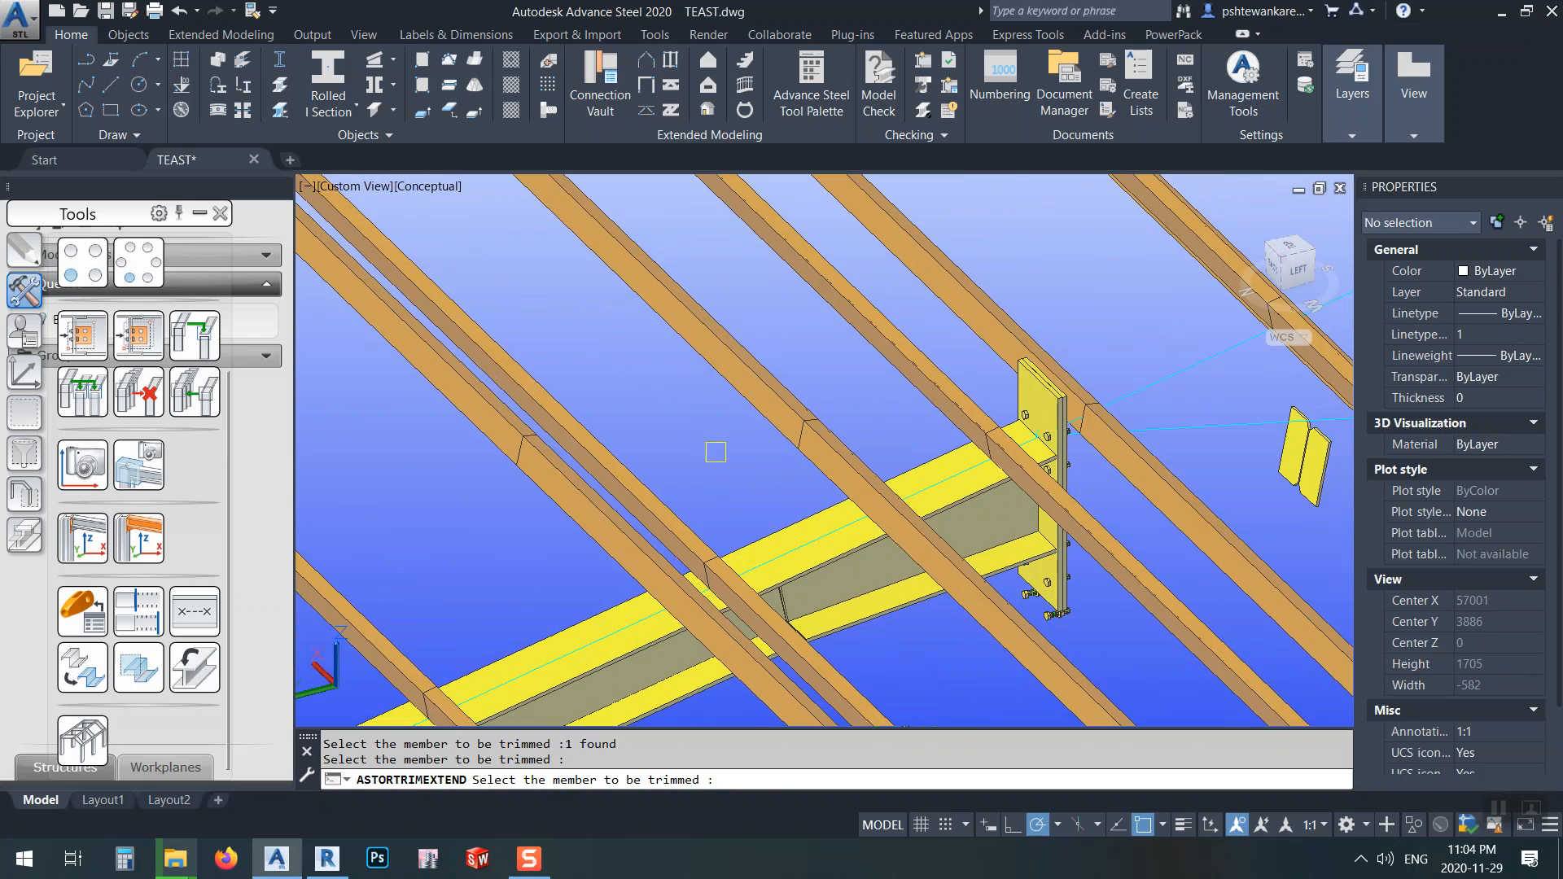
- Trim both rafters of the far end frame to the boundary line and finish the trim command
{"action": "scroll", "coordinate": [1178, 379], "scroll_direction": "down", "scroll_amount": 6}
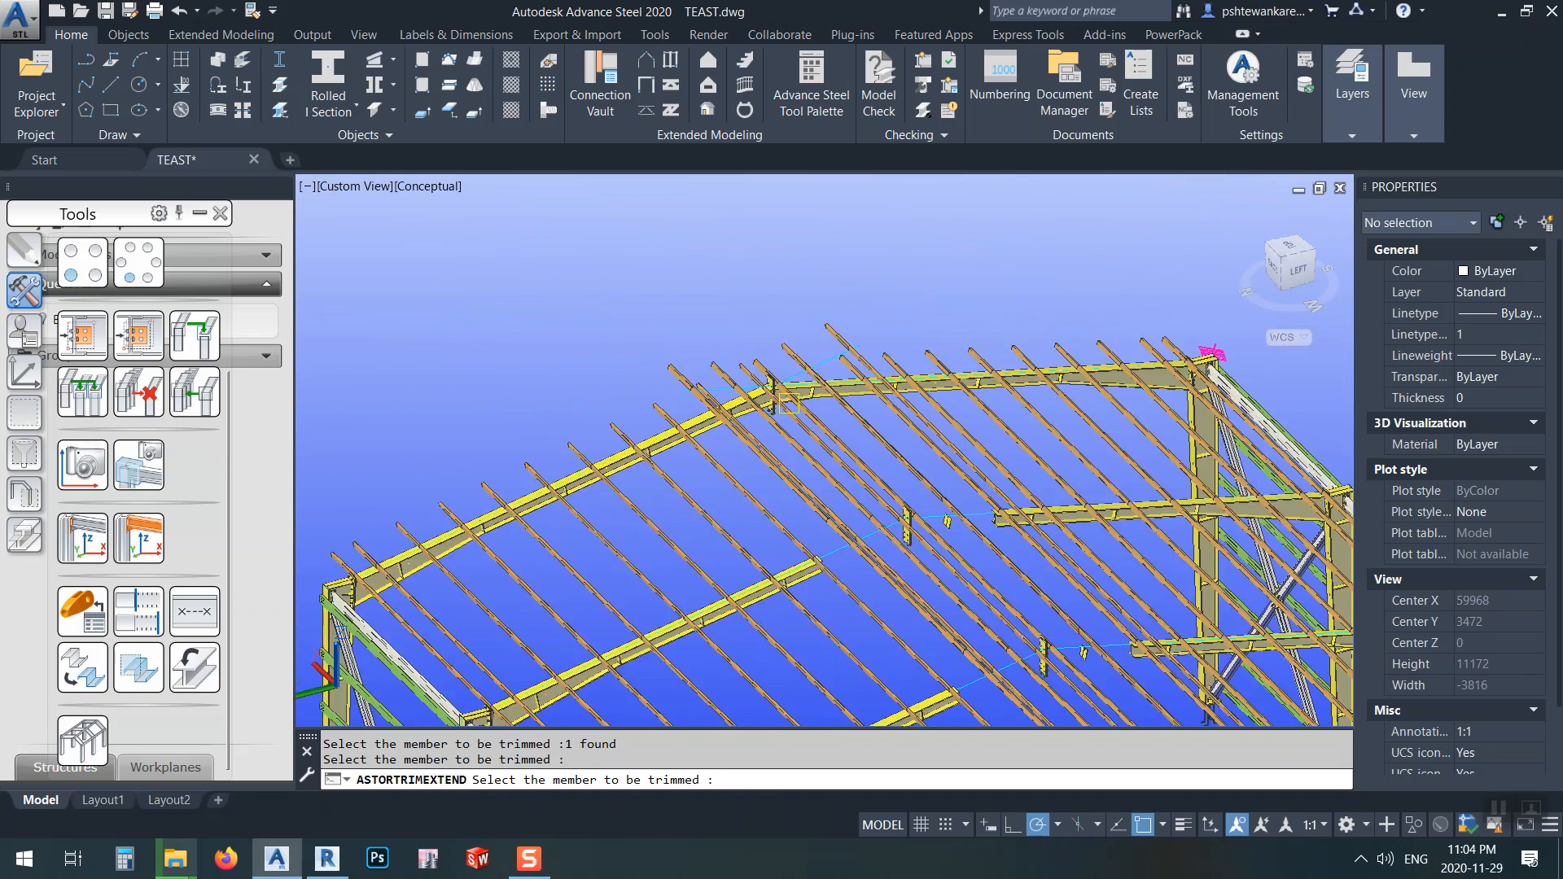
{"action": "scroll", "coordinate": [744, 365], "scroll_direction": "up", "scroll_amount": 5}
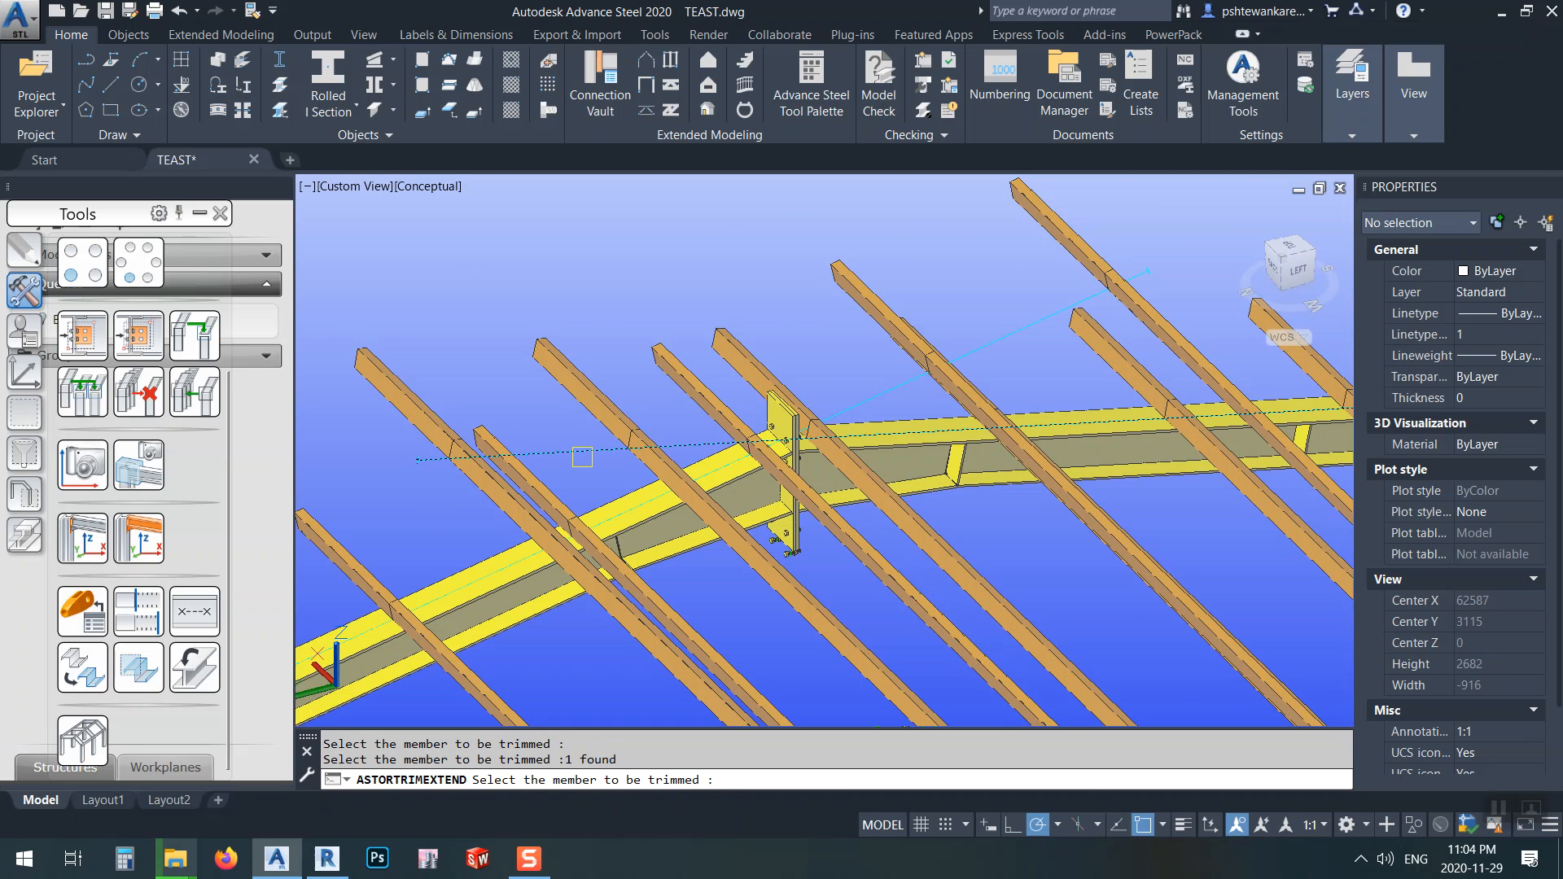
{"action": "key", "text": "Return"}
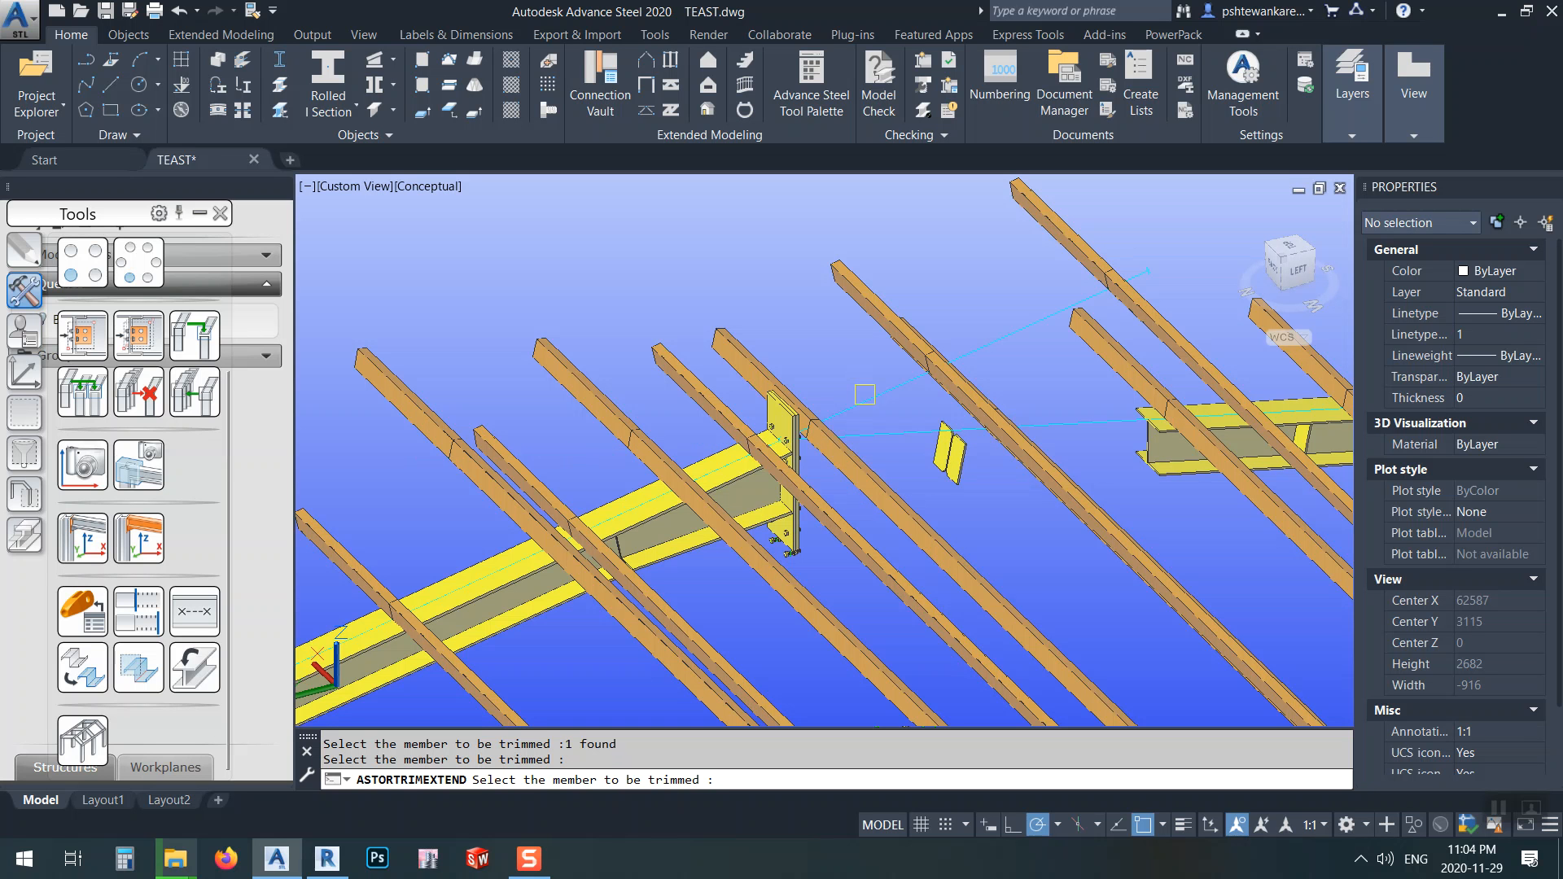
{"action": "key", "text": "Return"}
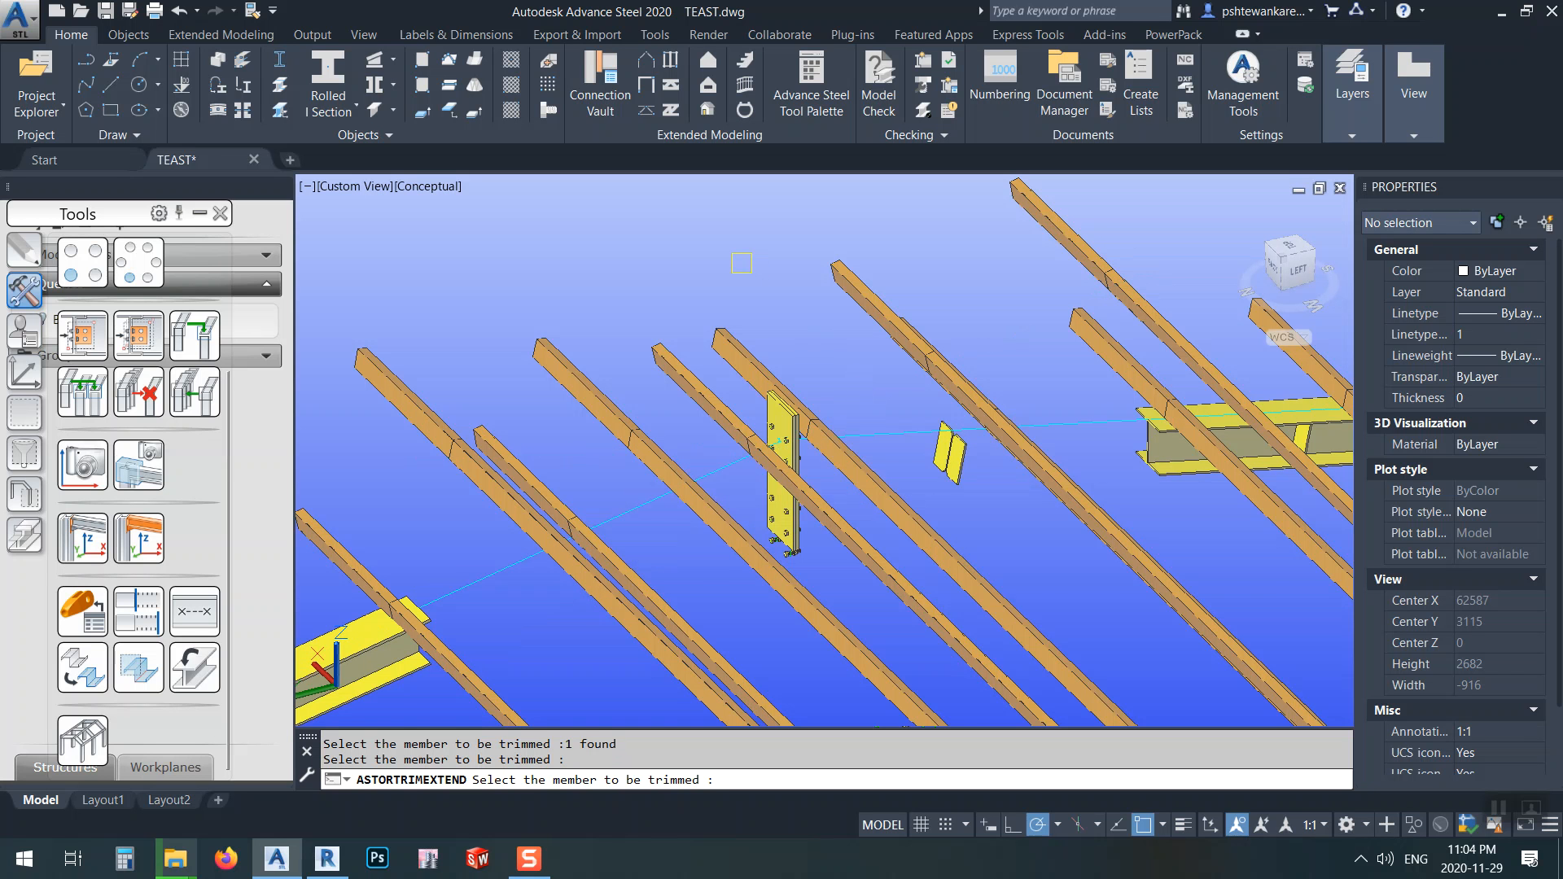
{"action": "scroll", "coordinate": [741, 263], "scroll_direction": "down", "scroll_amount": 8}
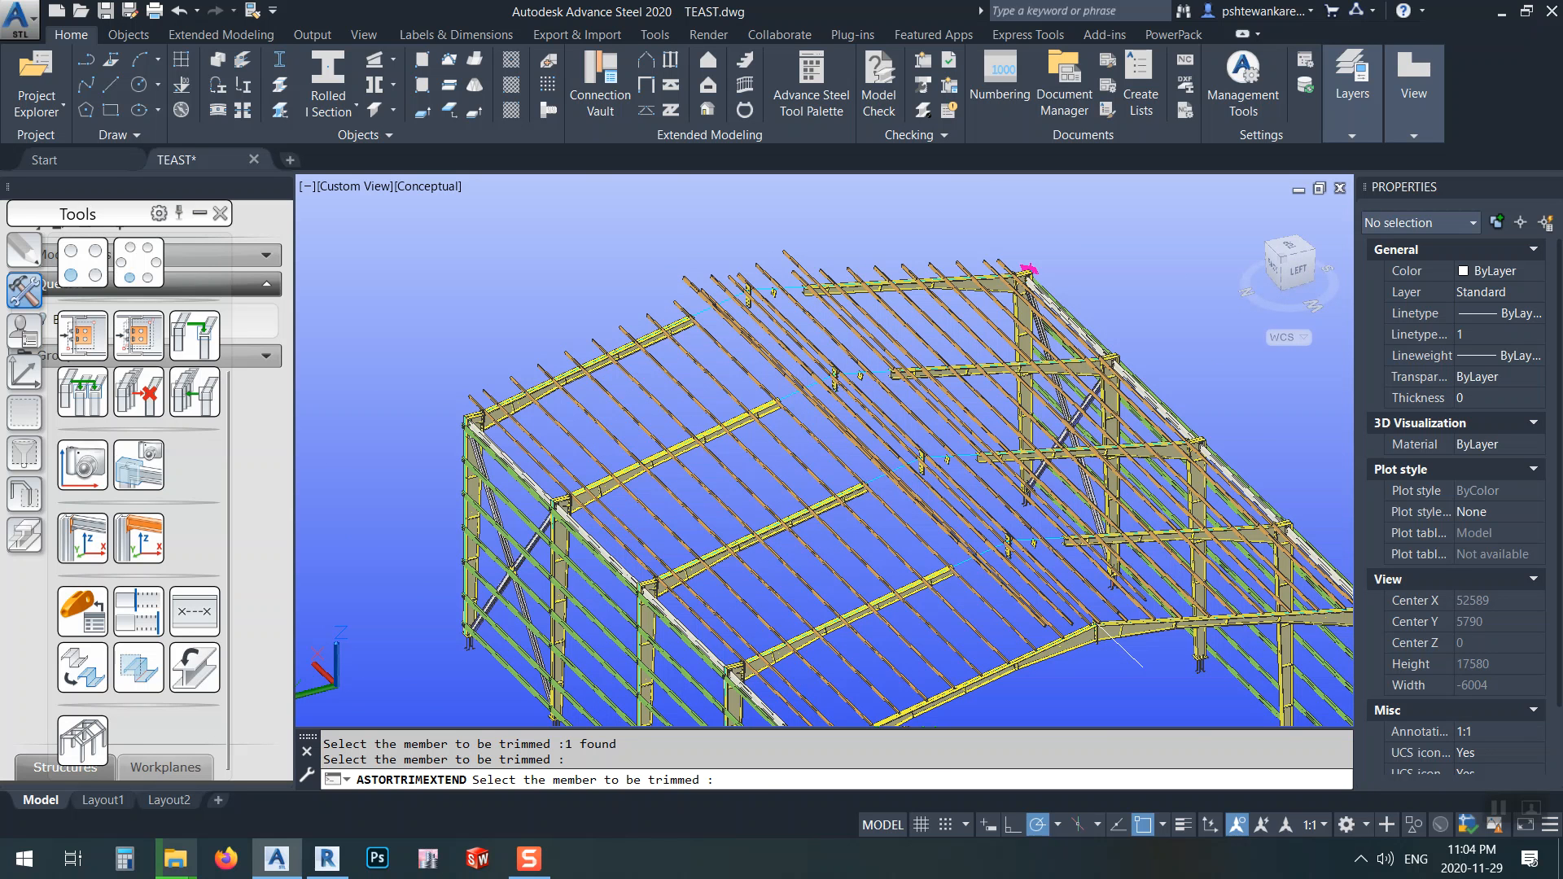
{"action": "key", "text": "Return"}
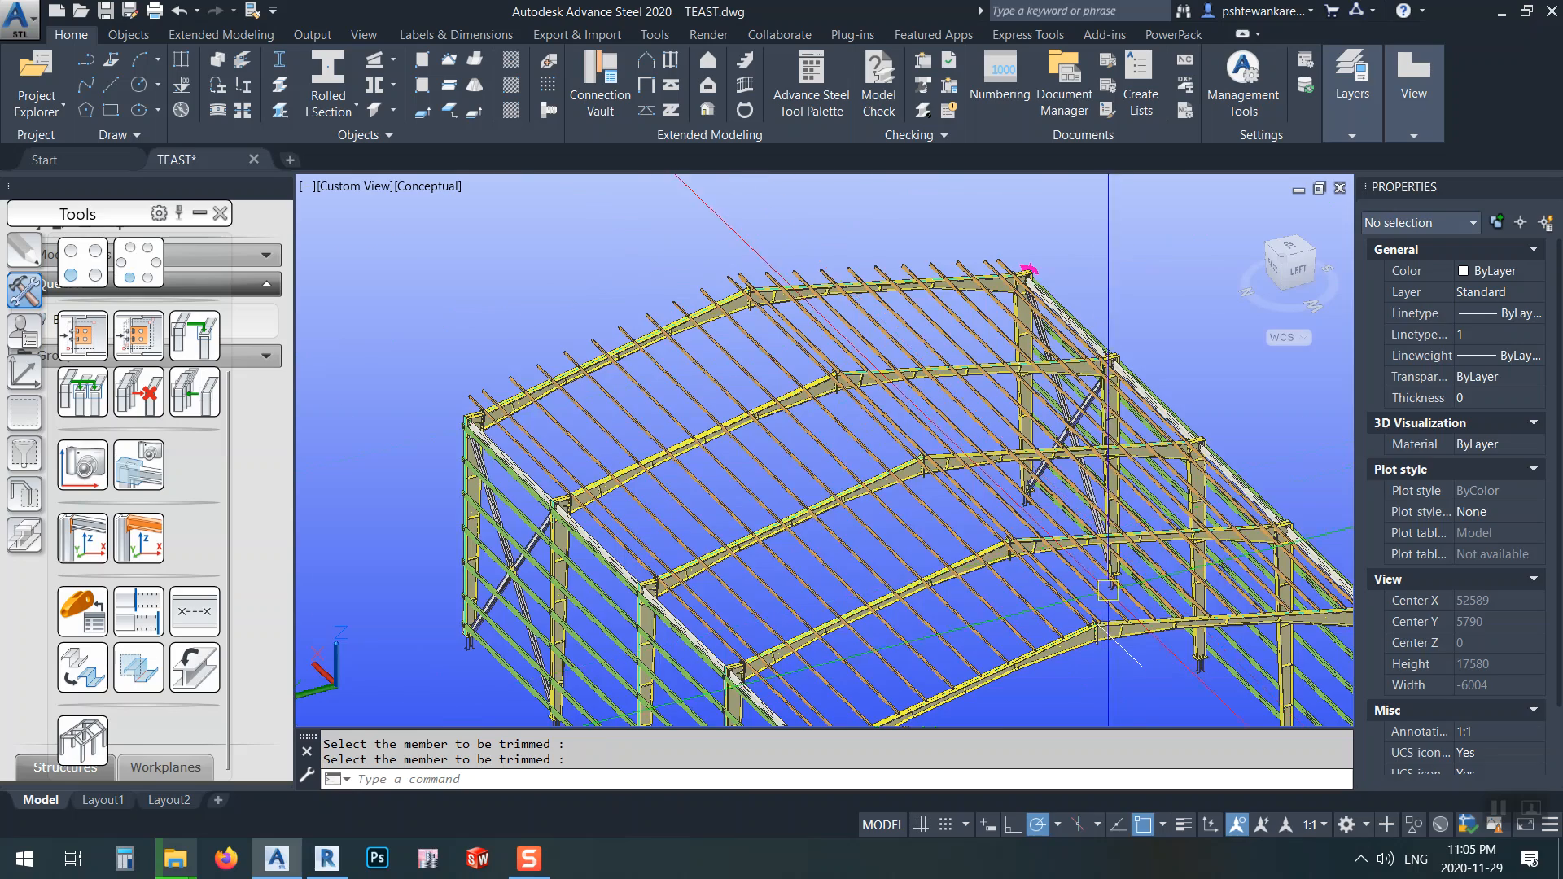
- Inspect the trimmed rafters and bolted ridge plate joints from several angles along the building
{"action": "scroll", "coordinate": [1097, 624], "scroll_direction": "up", "scroll_amount": 4}
{"action": "scroll", "coordinate": [1097, 626], "scroll_direction": "up", "scroll_amount": 3}
{"action": "middle_click_drag", "start_coordinate": [1095, 651], "coordinate": [1032, 350]}
{"action": "scroll", "coordinate": [1031, 417], "scroll_direction": "up", "scroll_amount": 4}
{"action": "middle_click_drag", "start_coordinate": [1030, 417], "coordinate": [980, 450]}
{"action": "scroll", "coordinate": [860, 383], "scroll_direction": "down", "scroll_amount": 4}
{"action": "middle_click_drag", "start_coordinate": [859, 385], "coordinate": [952, 411], "text": "shift"}
{"action": "middle_click_drag", "start_coordinate": [1119, 529], "coordinate": [633, 344]}
{"action": "scroll", "coordinate": [651, 346], "scroll_direction": "down", "scroll_amount": 2}
{"action": "middle_click_drag", "start_coordinate": [680, 403], "coordinate": [900, 378], "text": "shift"}
{"action": "scroll", "coordinate": [890, 311], "scroll_direction": "up", "scroll_amount": 5}
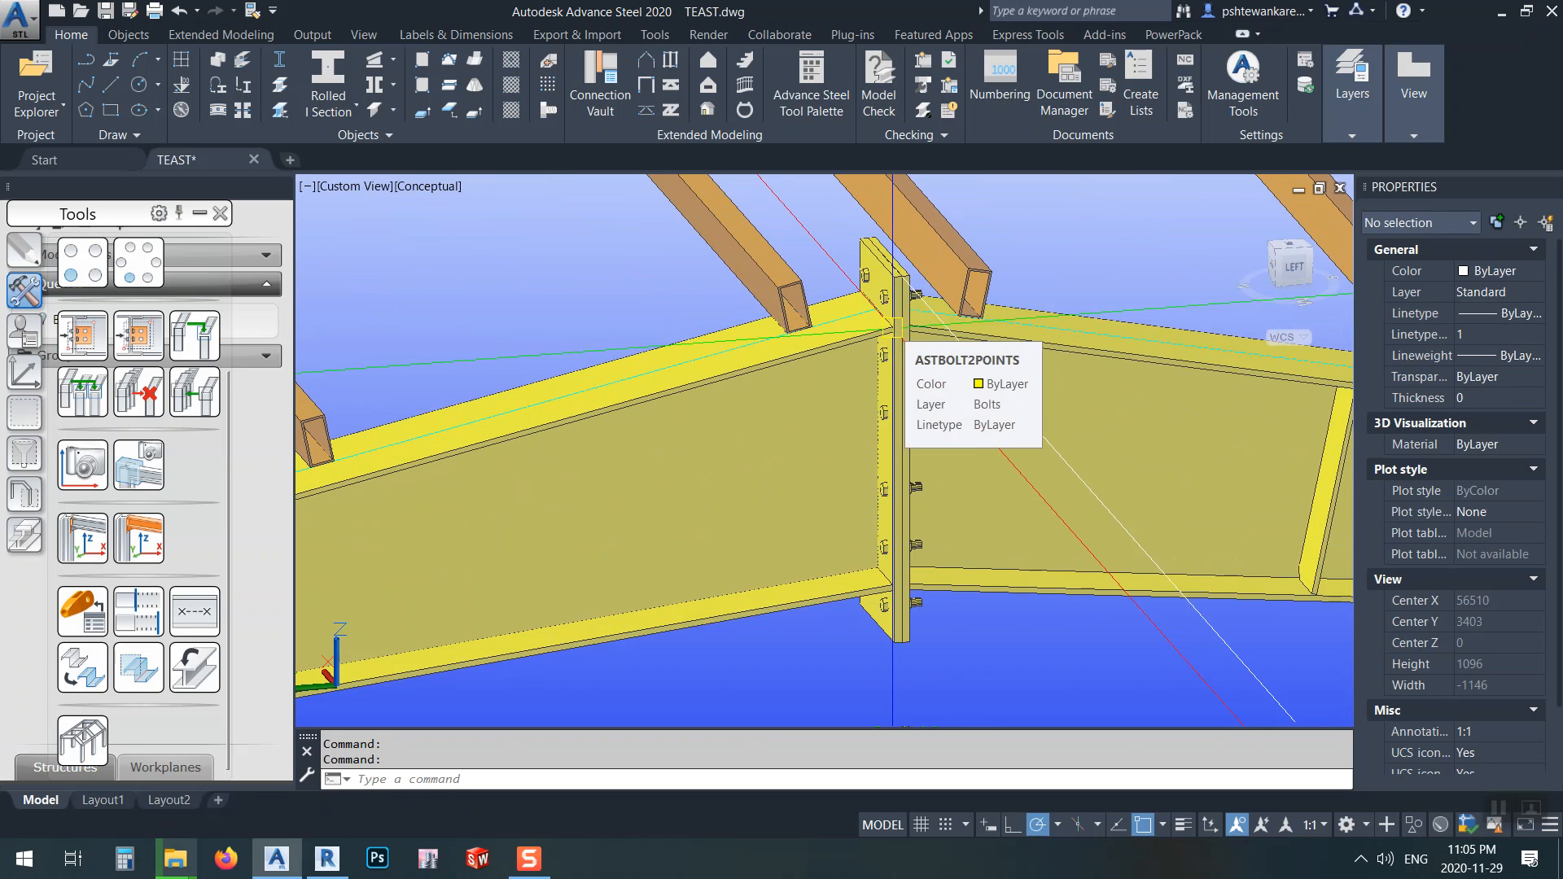
{"action": "scroll", "coordinate": [901, 295], "scroll_direction": "down", "scroll_amount": 8}
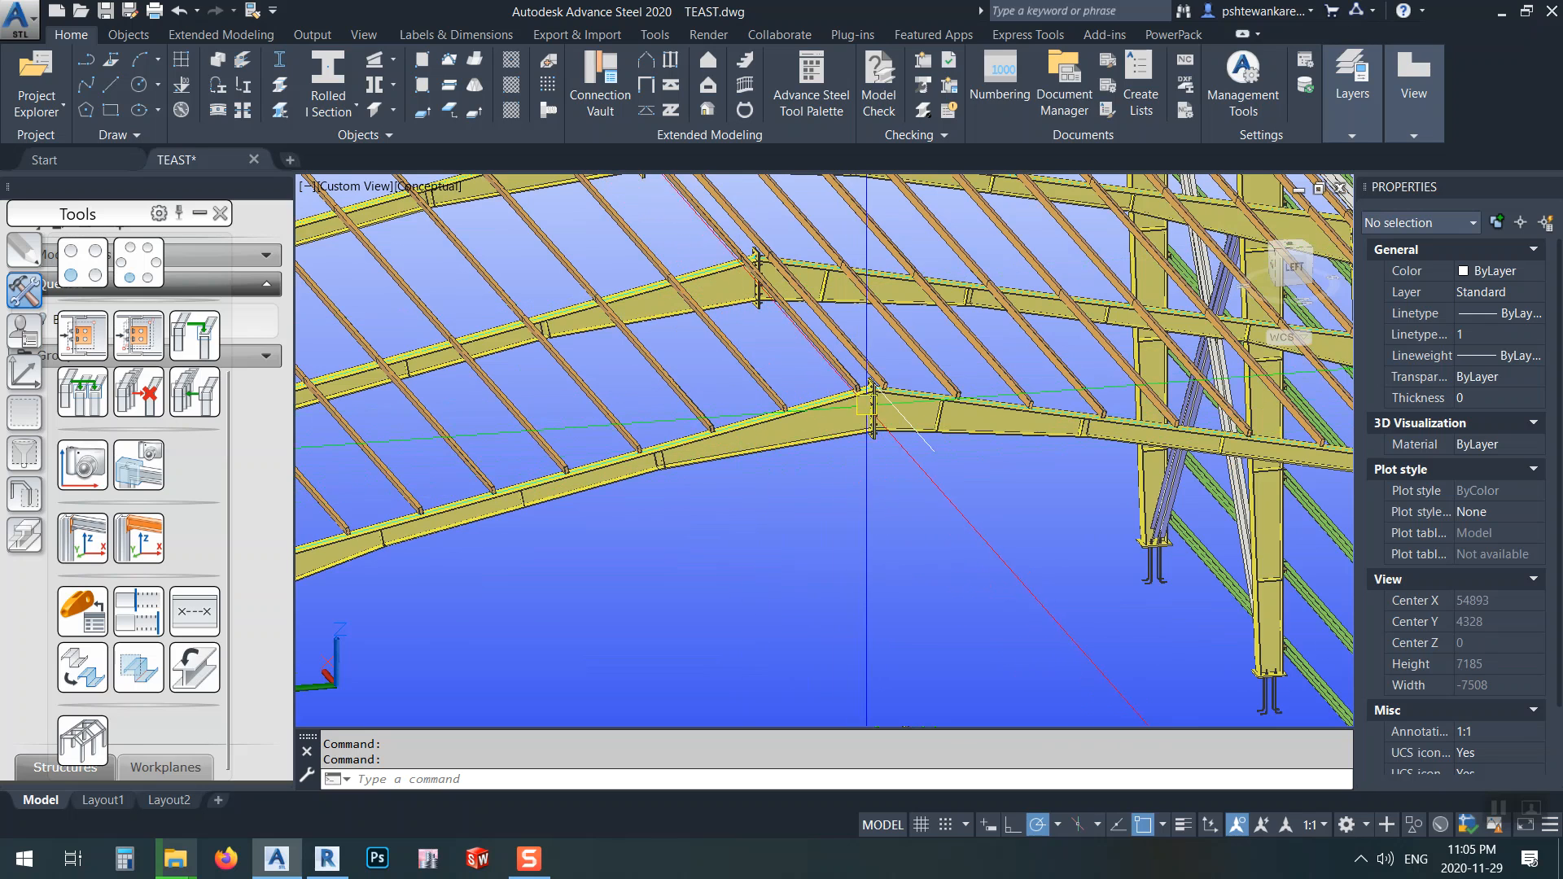
{"action": "scroll", "coordinate": [866, 399], "scroll_direction": "up", "scroll_amount": 9}
{"action": "middle_click_drag", "start_coordinate": [866, 399], "coordinate": [860, 452], "text": "shift"}
{"action": "scroll", "coordinate": [860, 452], "scroll_direction": "down", "scroll_amount": 10}
{"action": "middle_click_drag", "start_coordinate": [620, 460], "coordinate": [650, 478], "text": "shift"}
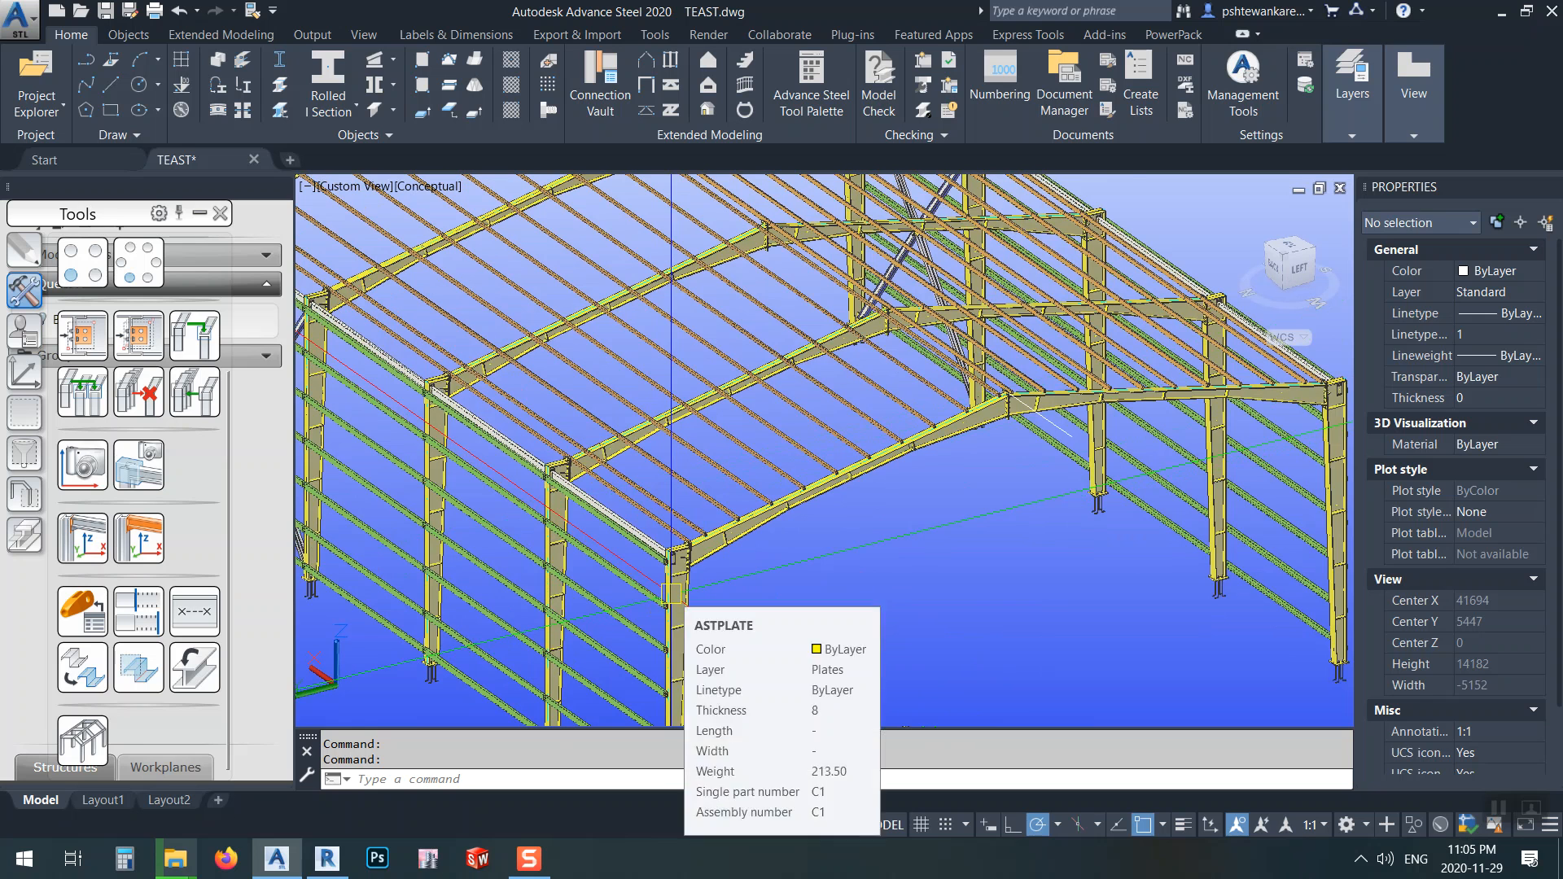
- Examine the end frame's left rafter near the column, checking its segment joints, stiffener plates and taper
{"action": "scroll", "coordinate": [662, 562], "scroll_direction": "up", "scroll_amount": 5}
{"action": "mouse_move", "coordinate": [654, 528]}
{"action": "scroll", "coordinate": [654, 528], "scroll_direction": "up", "scroll_amount": 1}
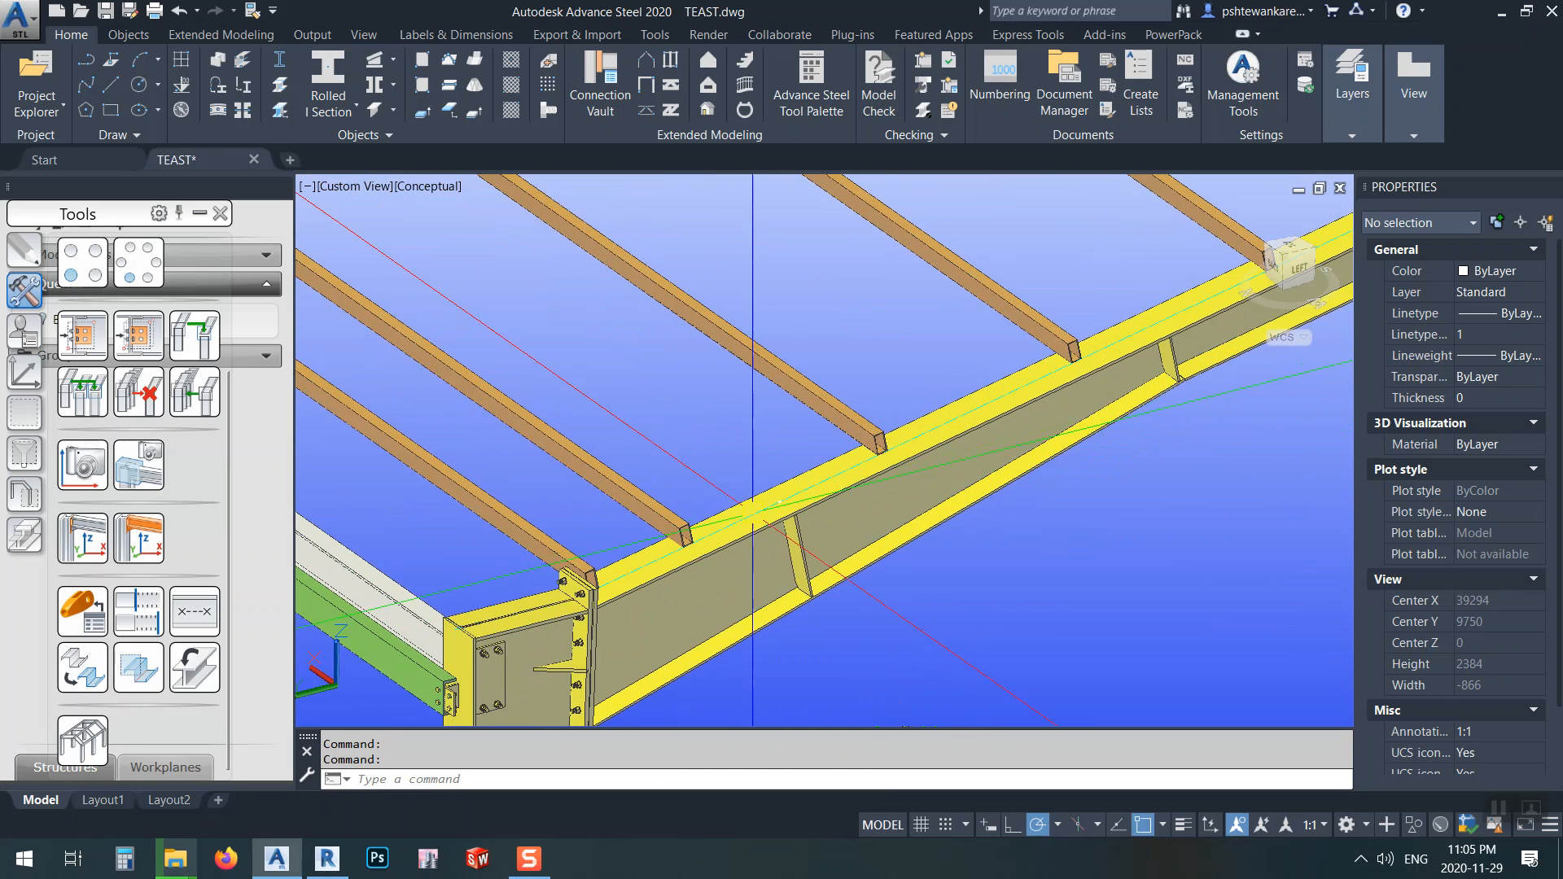
{"action": "scroll", "coordinate": [709, 456], "scroll_direction": "up", "scroll_amount": 1}
{"action": "middle_click_drag", "start_coordinate": [551, 444], "coordinate": [718, 477]}
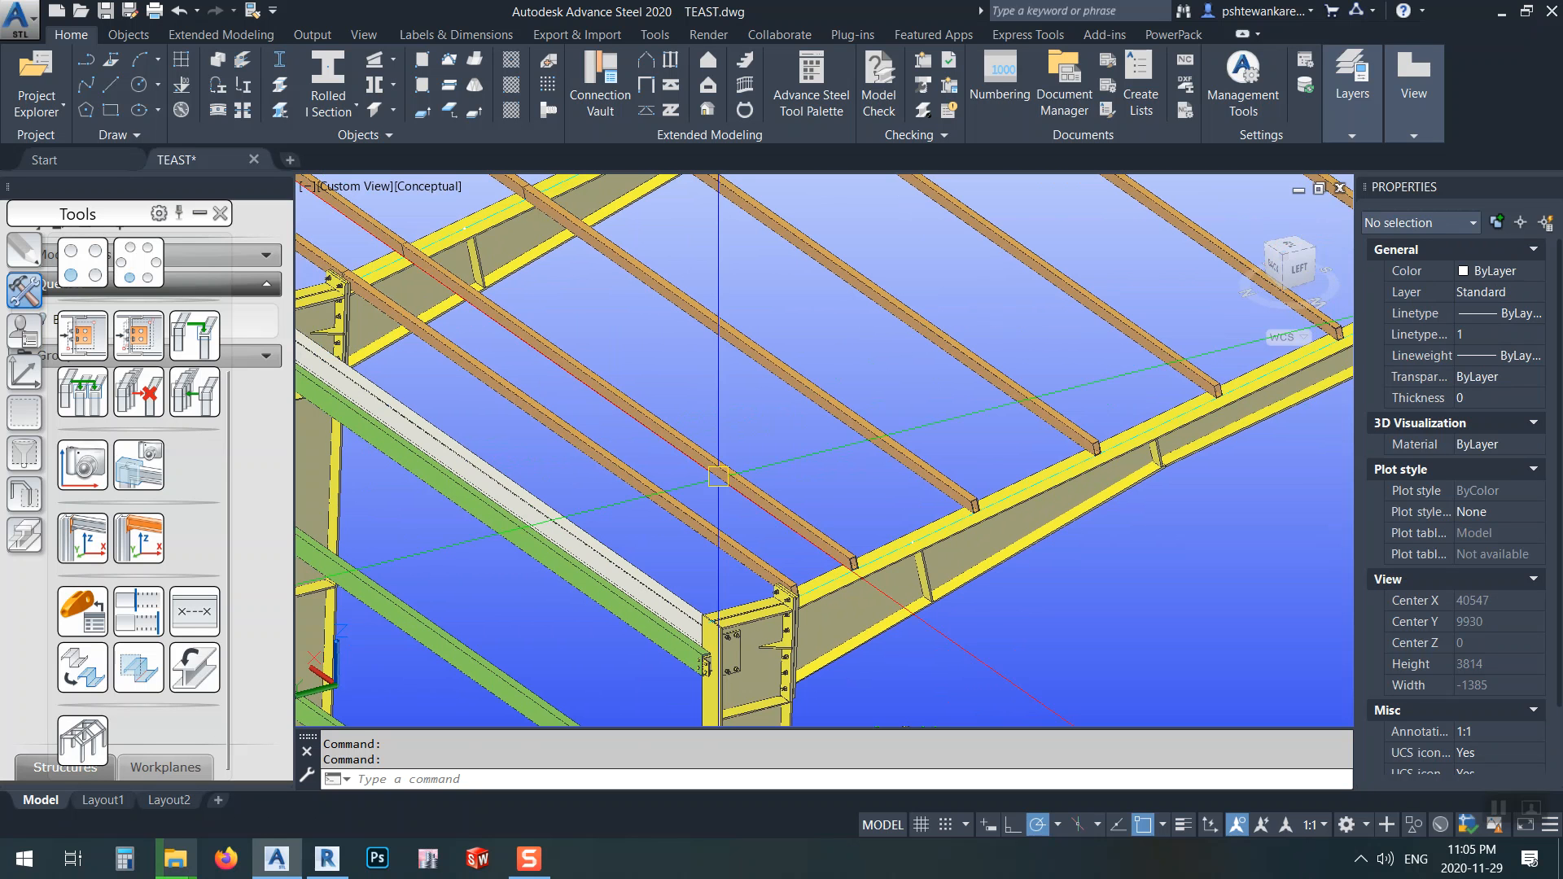
{"action": "middle_click_drag", "start_coordinate": [1109, 528], "coordinate": [1002, 521]}
{"action": "scroll", "coordinate": [444, 594], "scroll_direction": "up", "scroll_amount": 5}
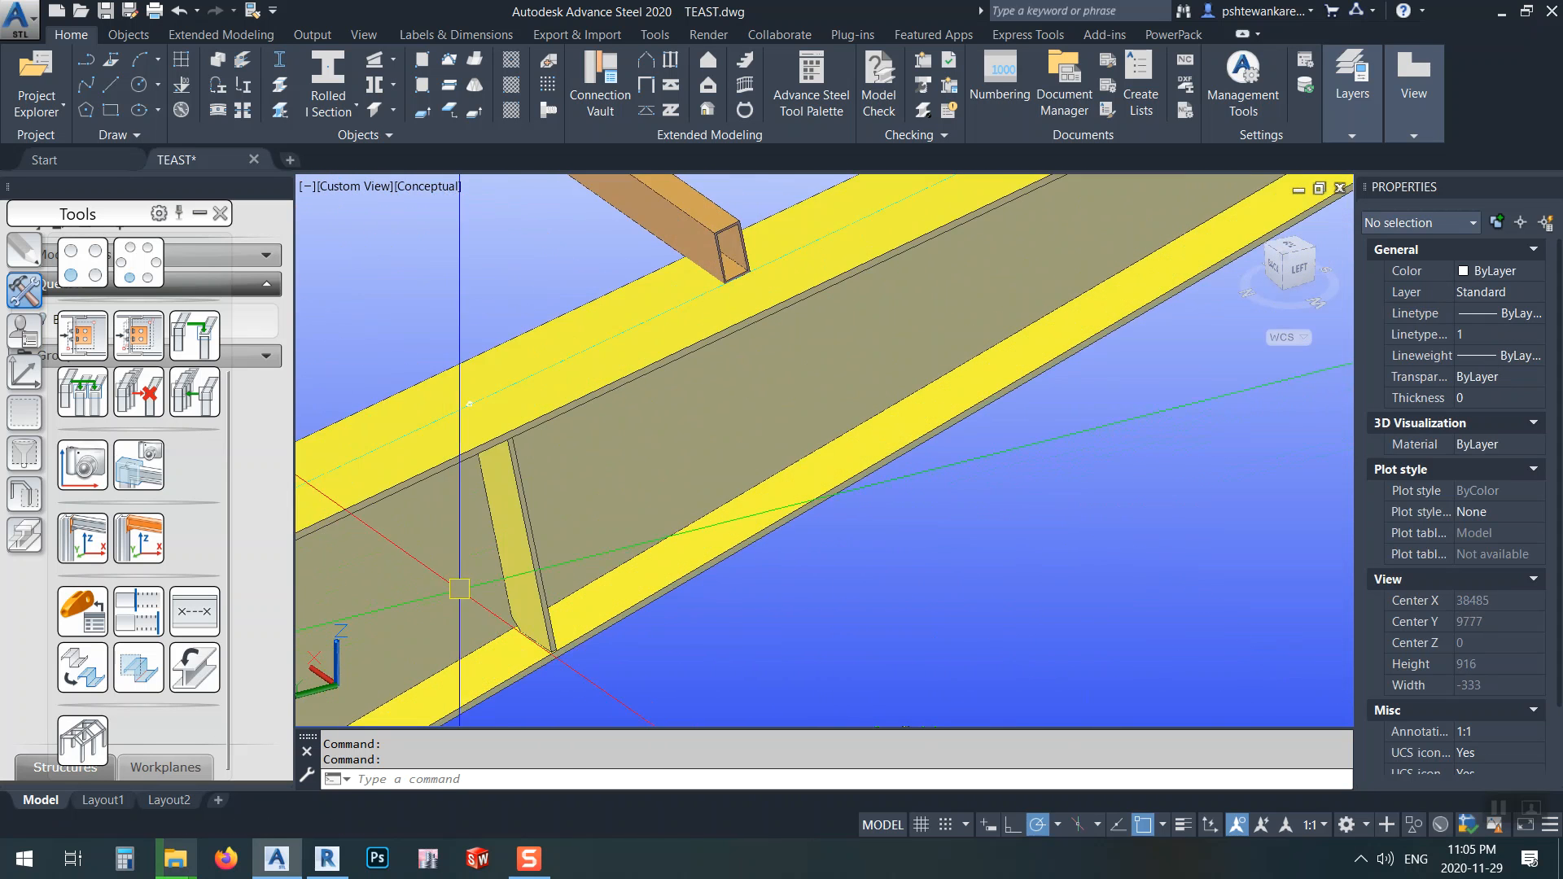
{"action": "scroll", "coordinate": [513, 552], "scroll_direction": "down", "scroll_amount": 3}
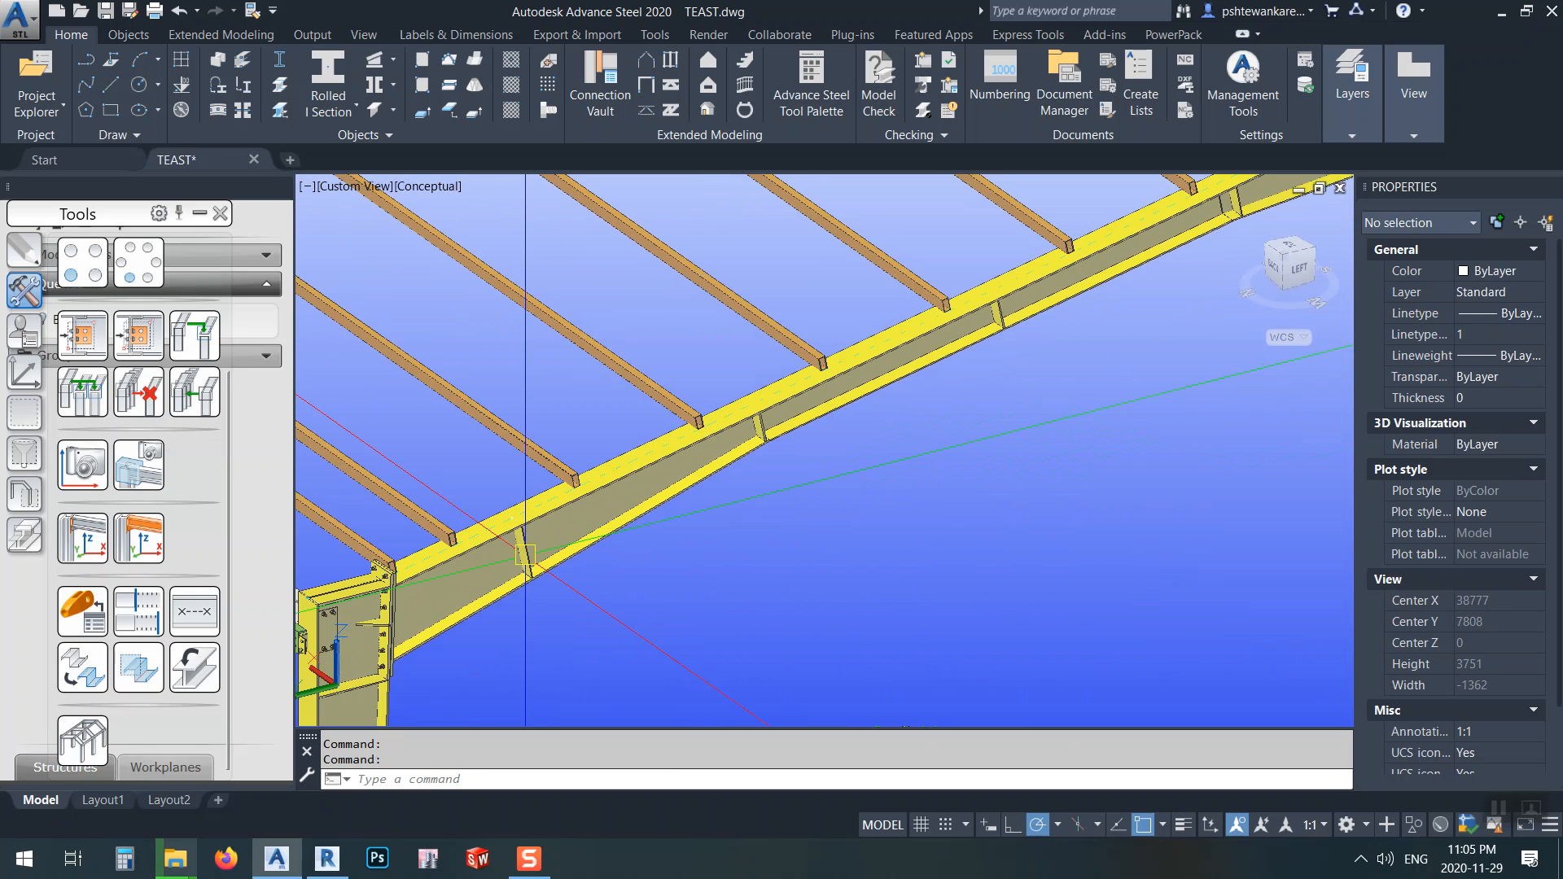
- Select the stiffener plate nearest the column on the end frame's left rafter and compare the stiffener positions with the segment joints
{"action": "scroll", "coordinate": [521, 552], "scroll_direction": "up", "scroll_amount": 3}
{"action": "left_click", "coordinate": [525, 554]}
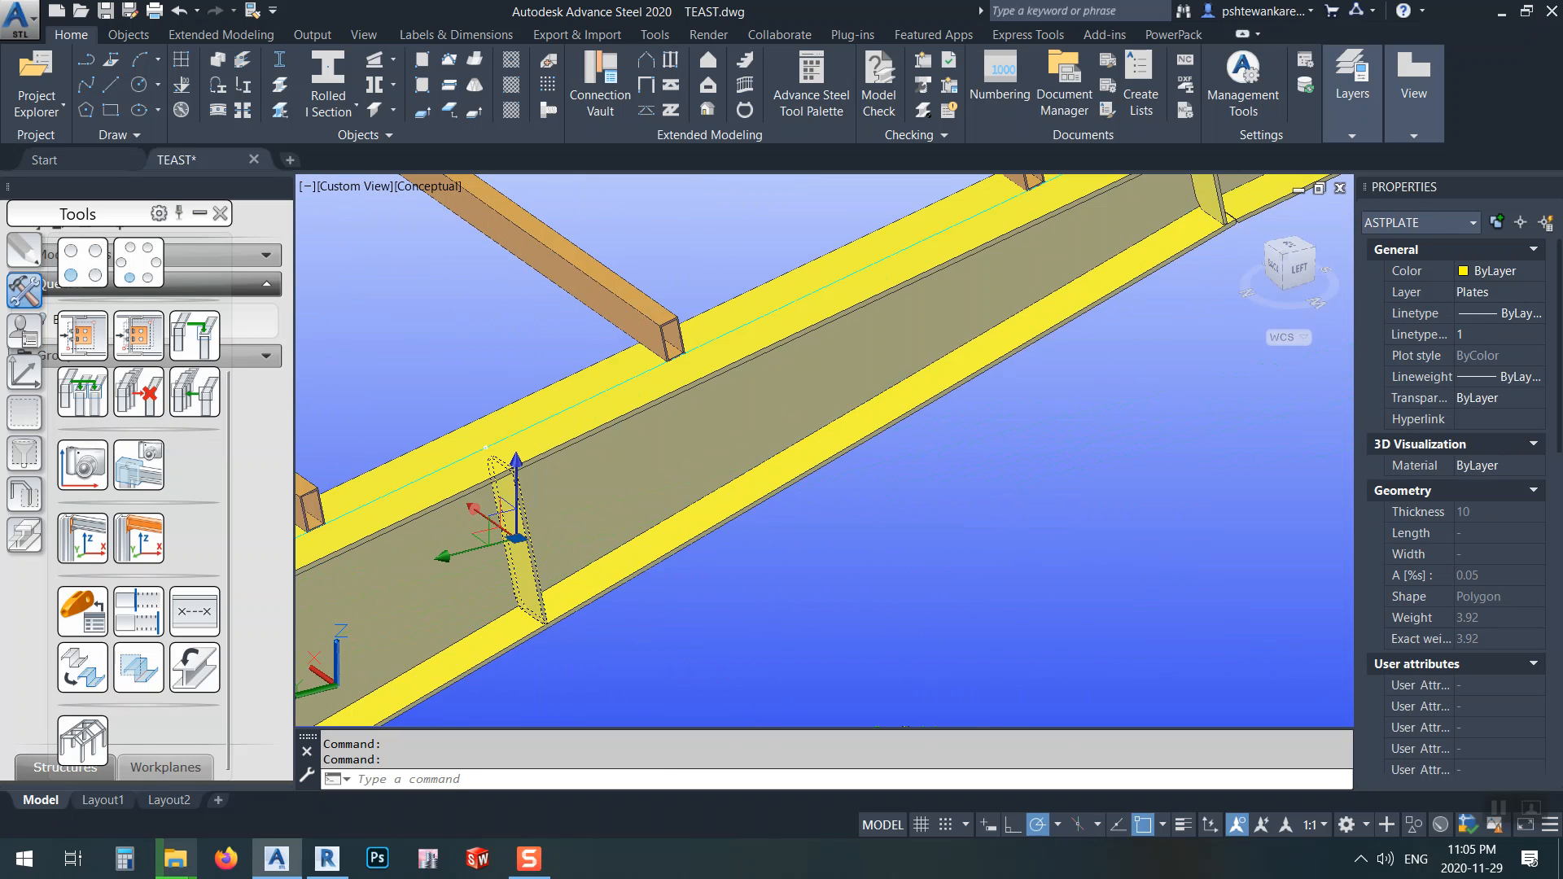
{"action": "scroll", "coordinate": [494, 464], "scroll_direction": "down", "scroll_amount": 3}
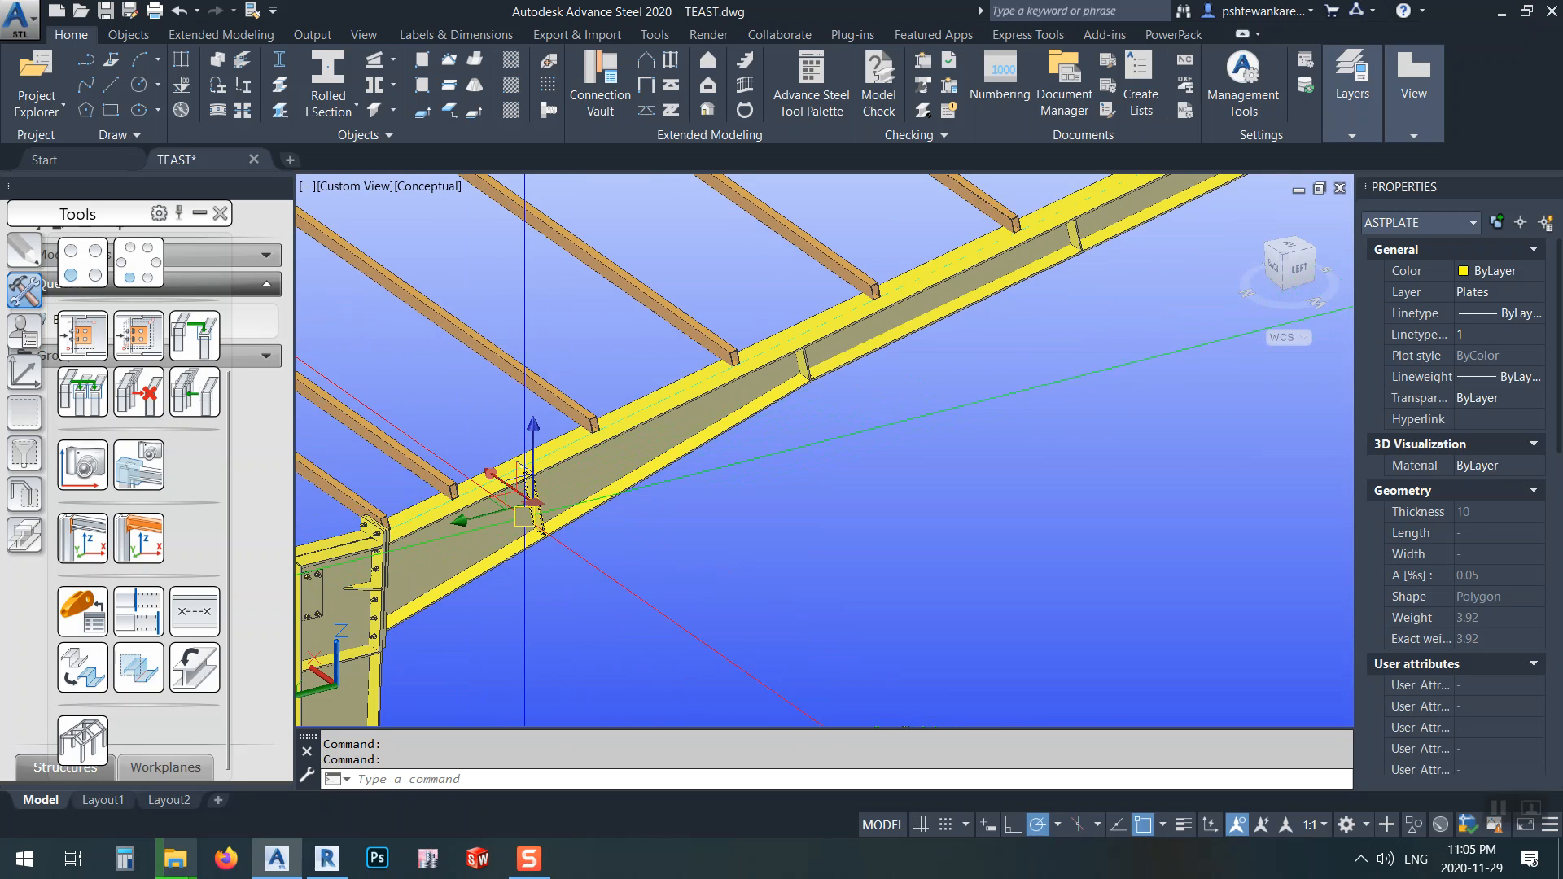
{"action": "scroll", "coordinate": [525, 487], "scroll_direction": "up", "scroll_amount": 5}
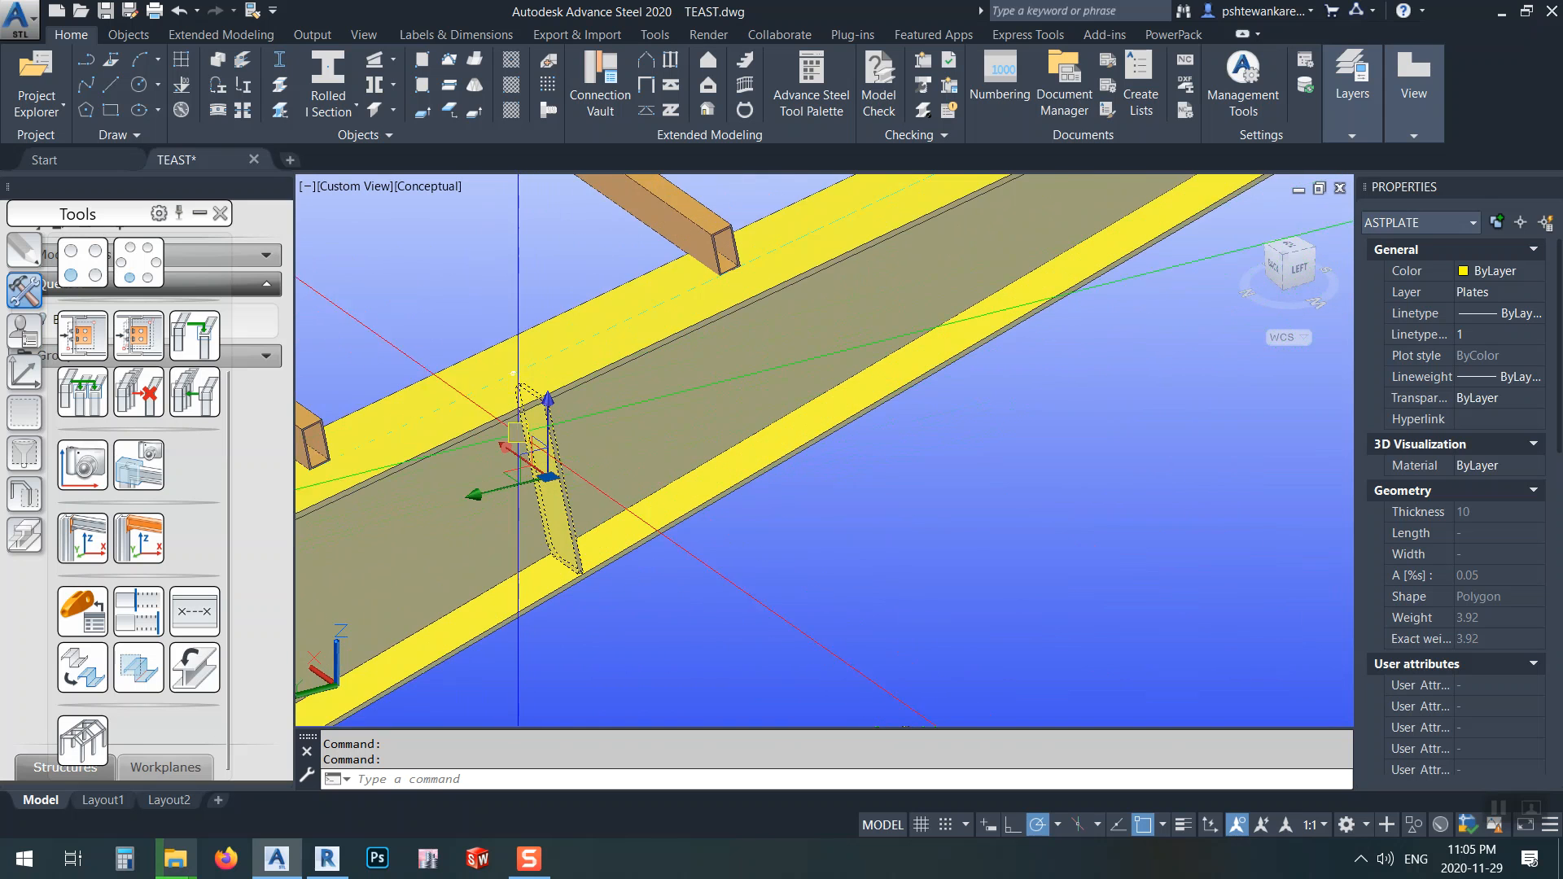
{"action": "scroll", "coordinate": [517, 487], "scroll_direction": "down", "scroll_amount": 3}
{"action": "scroll", "coordinate": [819, 324], "scroll_direction": "up", "scroll_amount": 4}
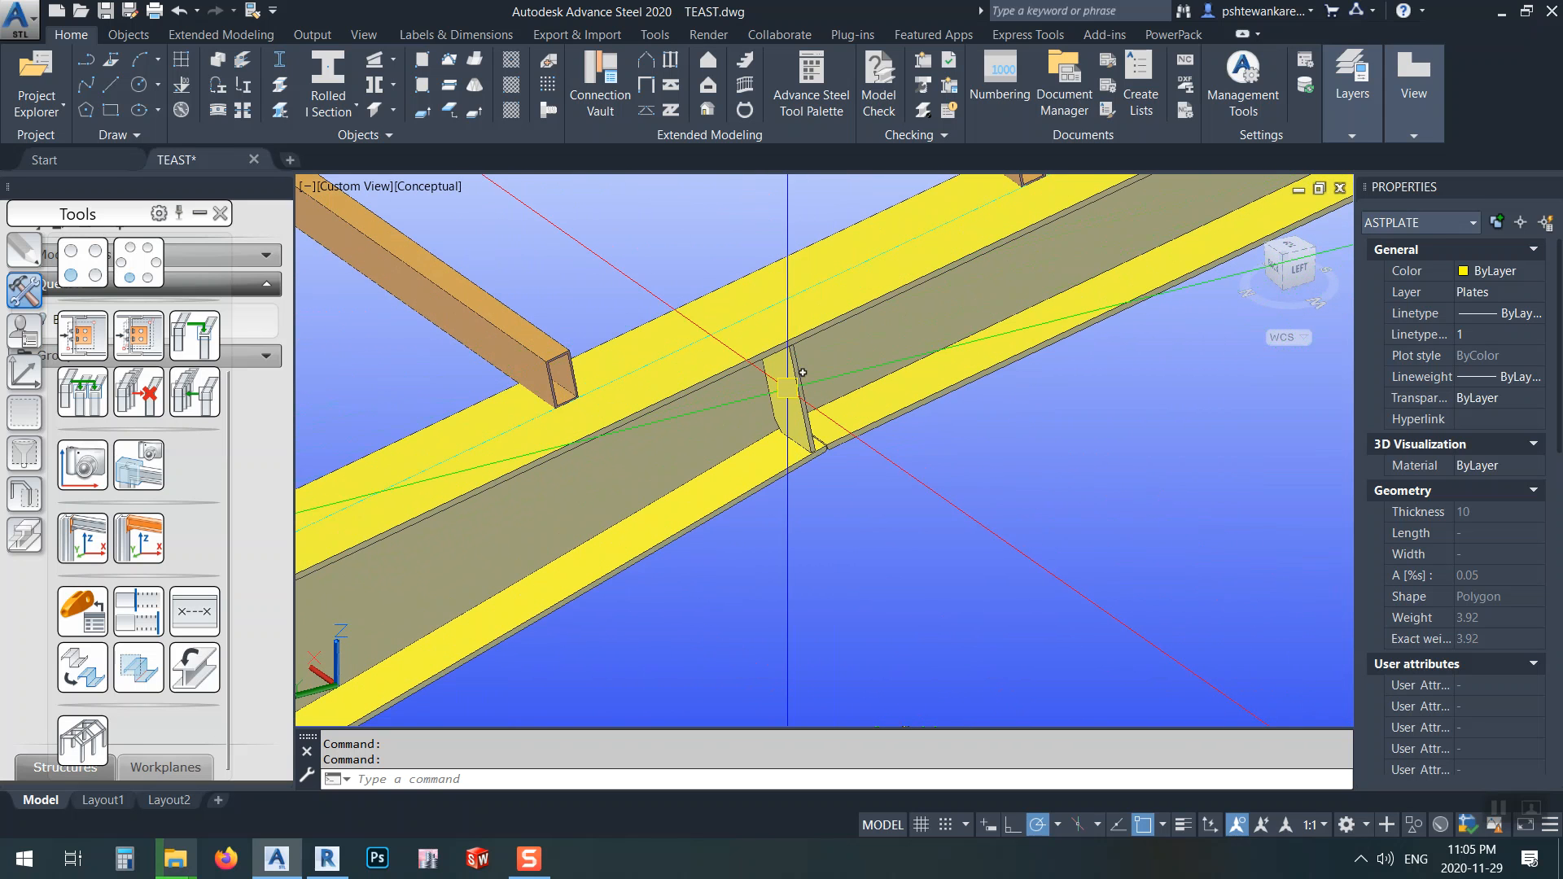
{"action": "scroll", "coordinate": [756, 472], "scroll_direction": "down", "scroll_amount": 5}
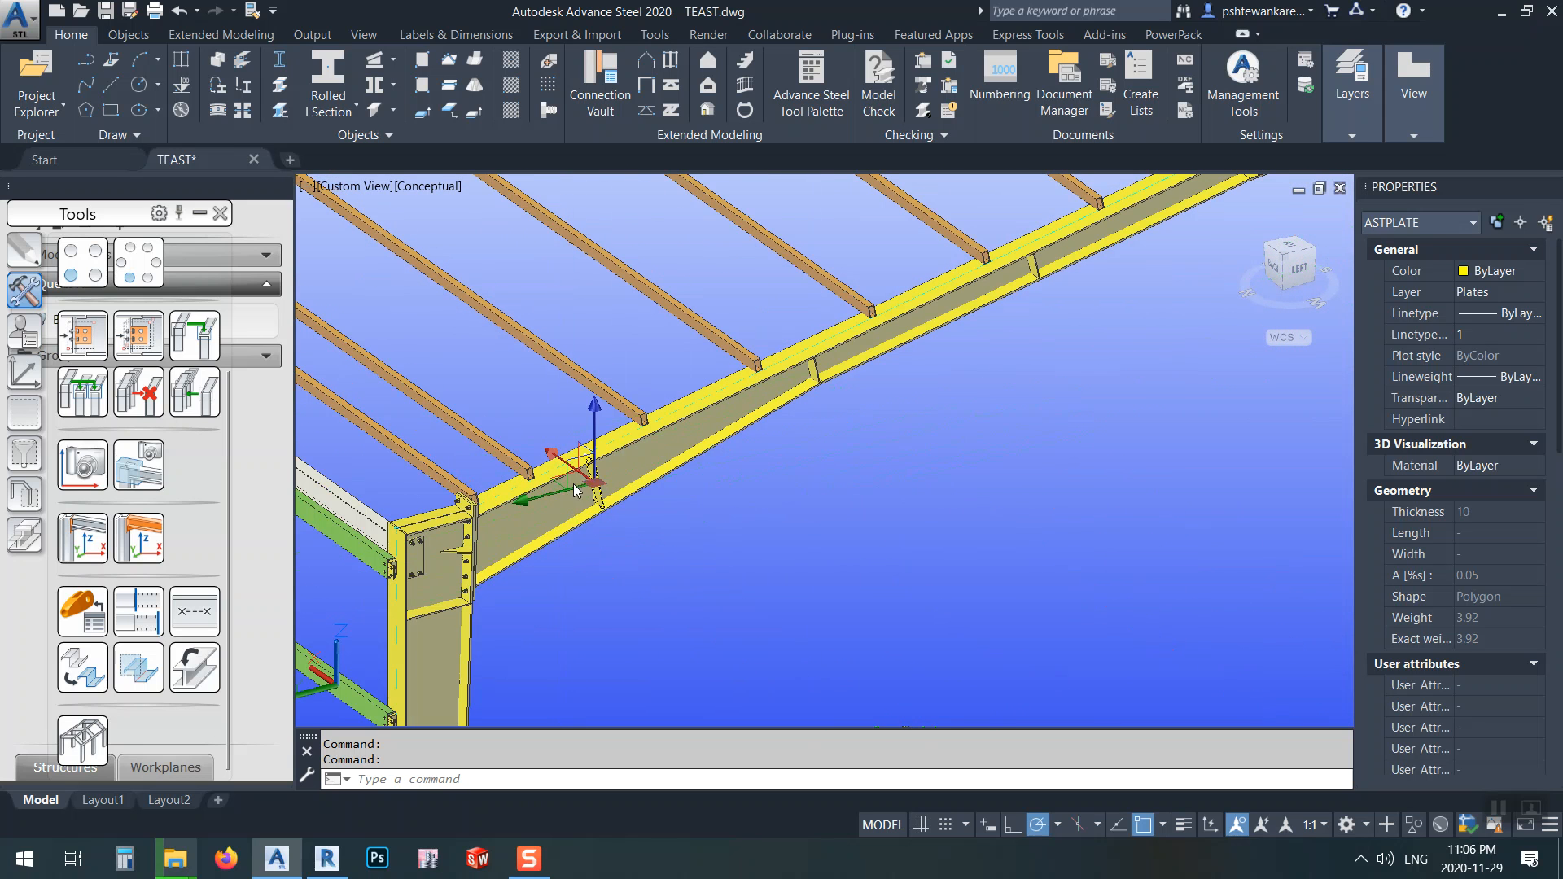
{"action": "scroll", "coordinate": [601, 498], "scroll_direction": "up", "scroll_amount": 3}
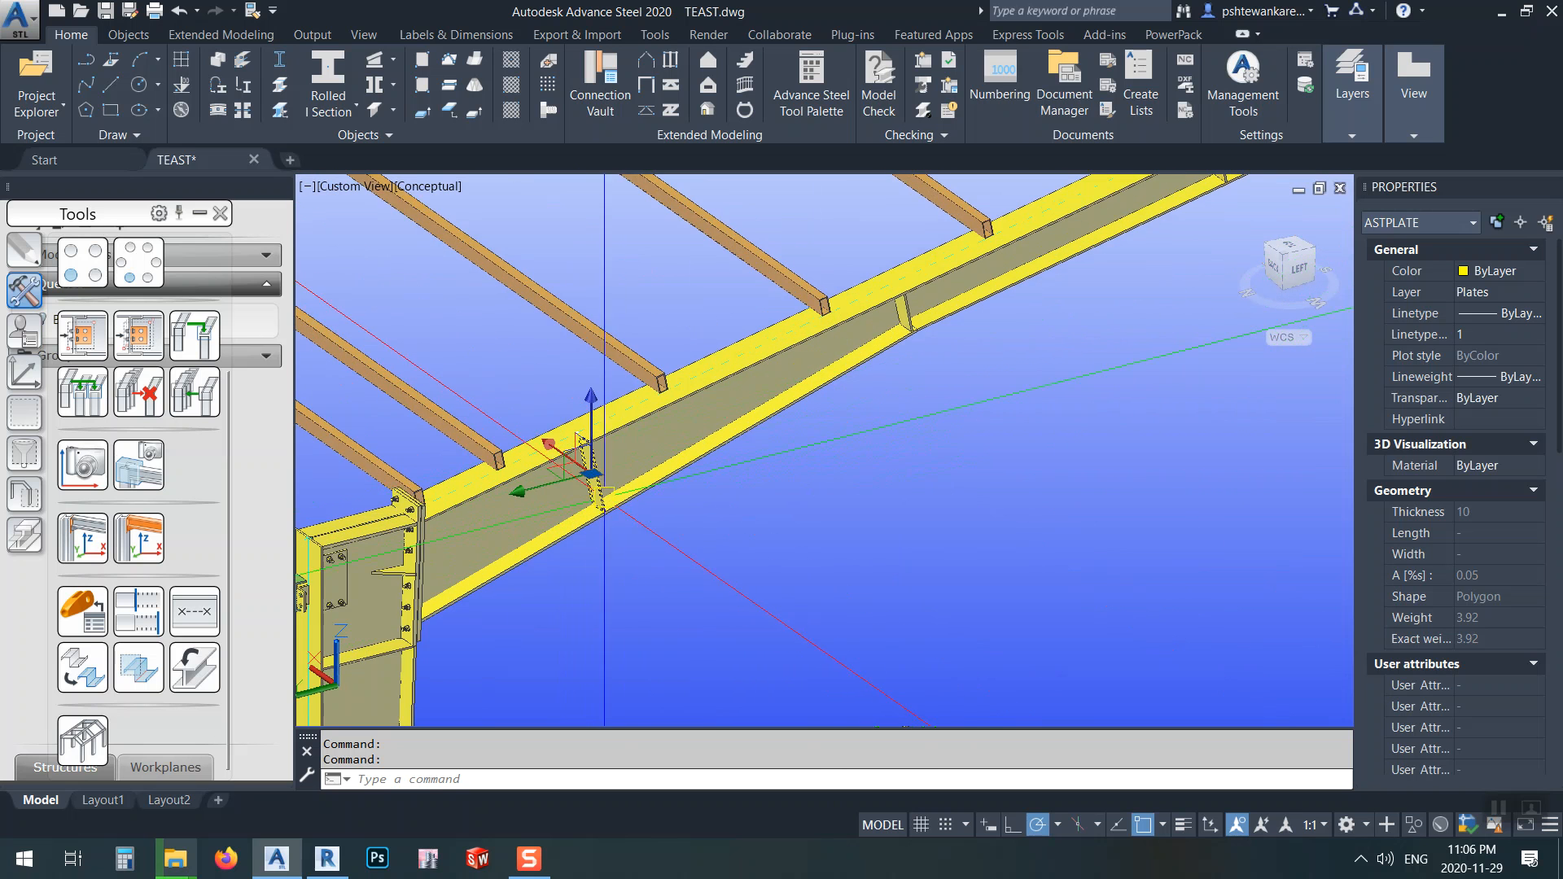
- Set the pattern centres of the selected stiffener joint to 1900 so the plates move towards the rafter's segment joints
{"action": "right_click", "coordinate": [720, 503]}
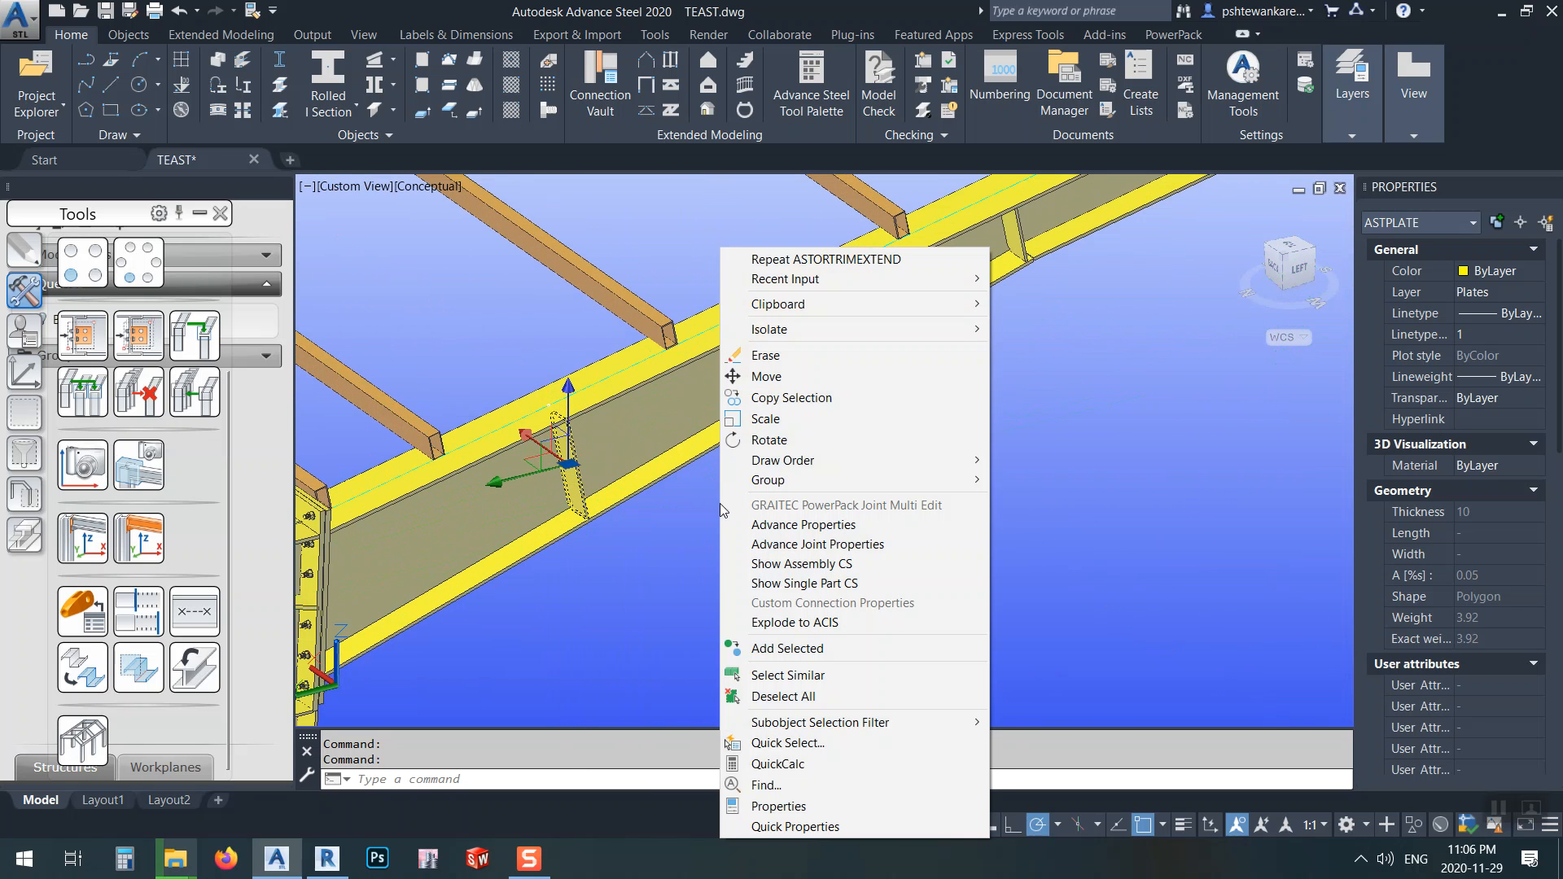
{"action": "left_click", "coordinate": [800, 544]}
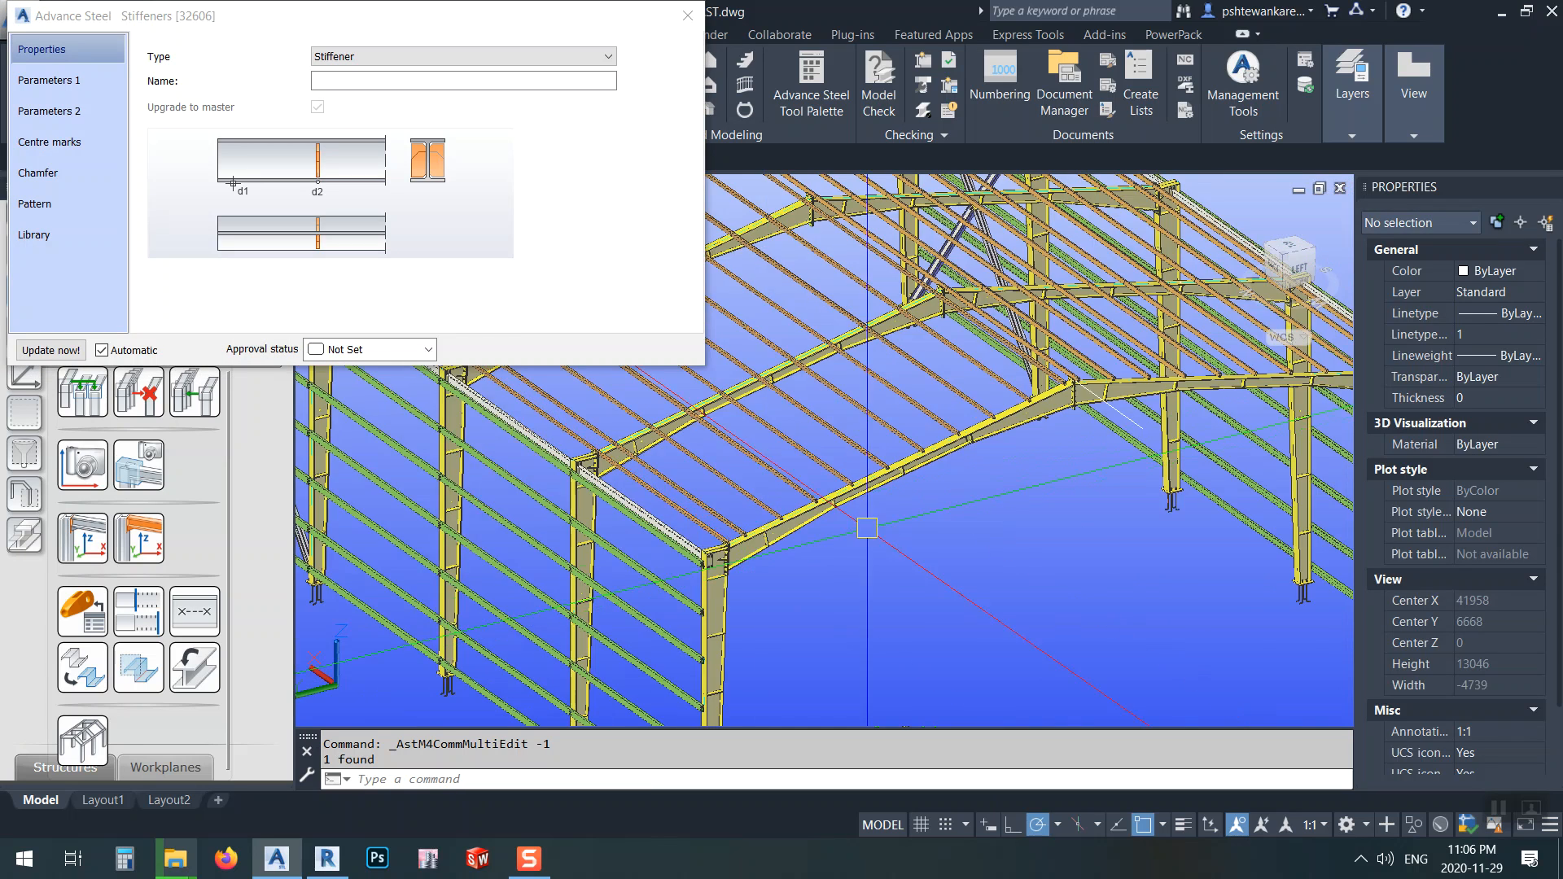
{"action": "scroll", "coordinate": [867, 529], "scroll_direction": "up", "scroll_amount": 10}
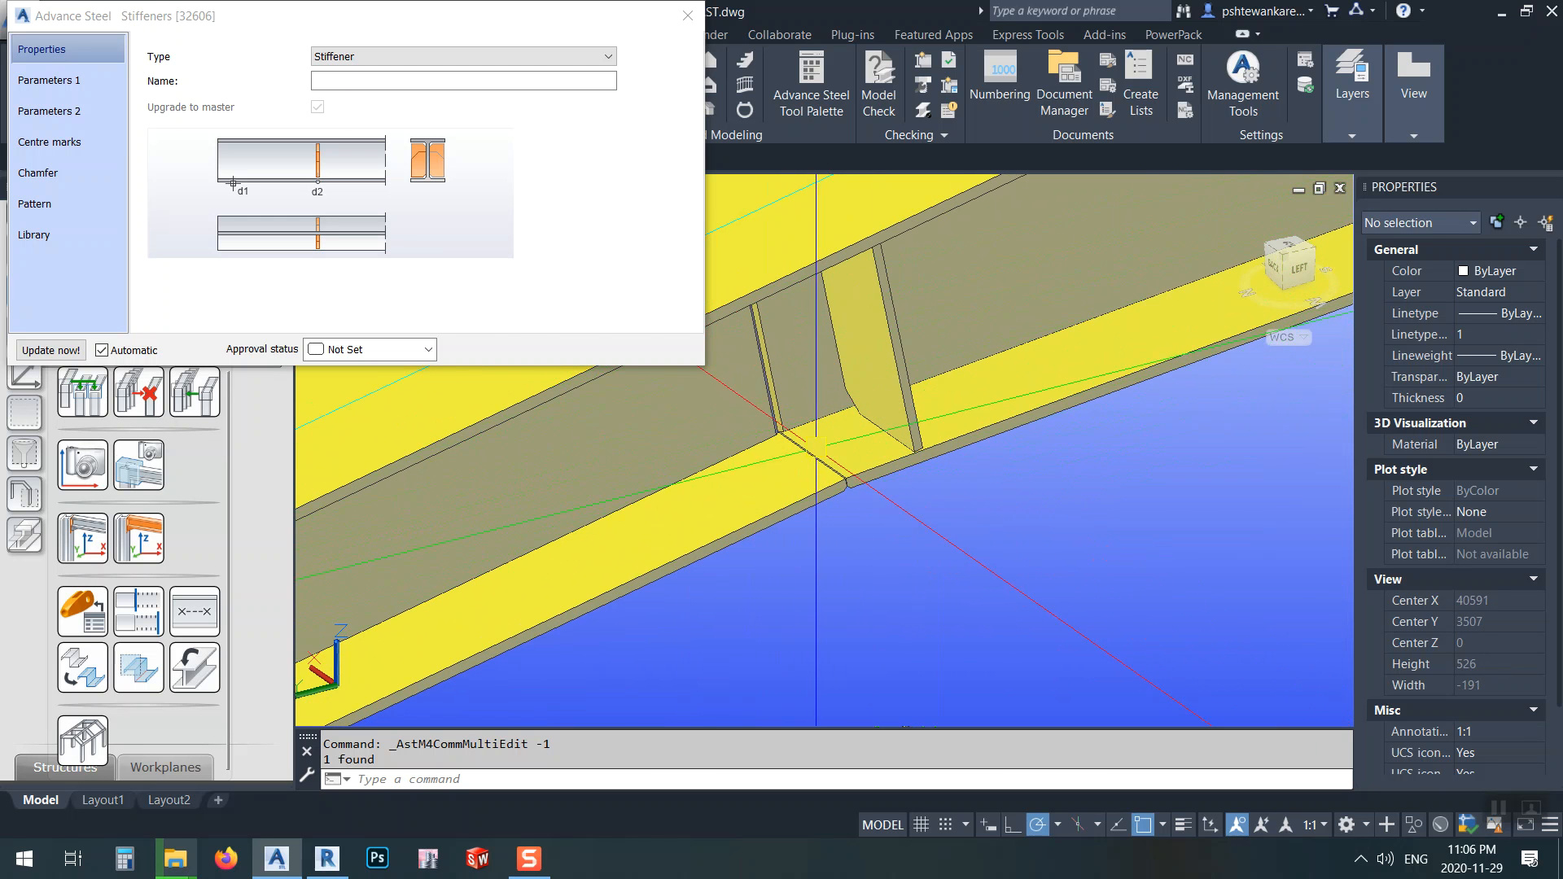
{"action": "middle_click_drag", "start_coordinate": [800, 338], "coordinate": [881, 391]}
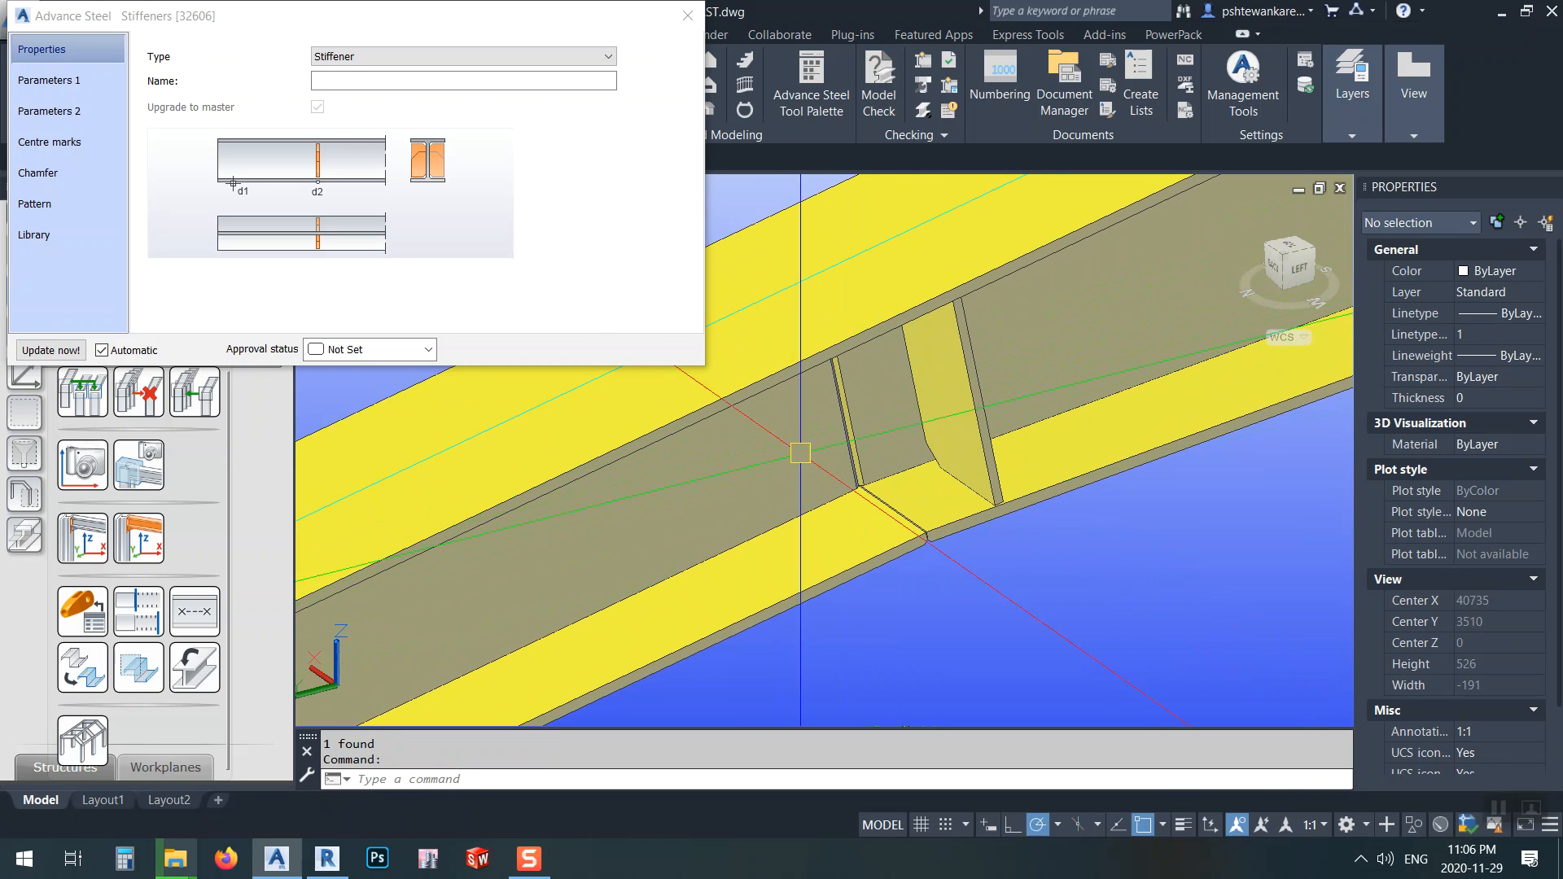
{"action": "left_click", "coordinate": [56, 203]}
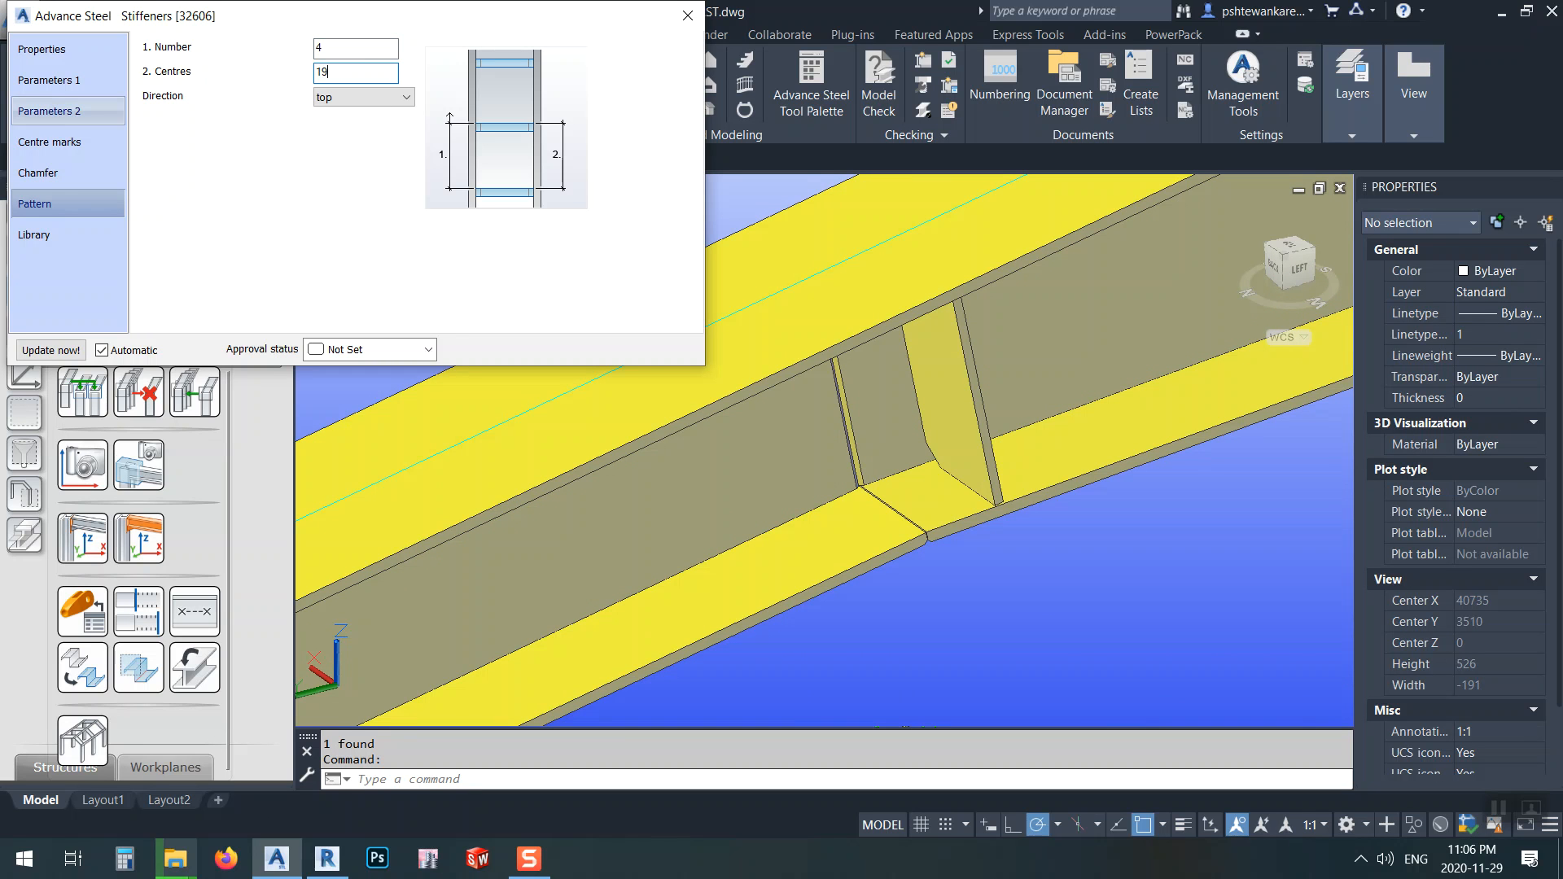
{"action": "type", "text": "00"}
{"action": "key", "text": "Return"}
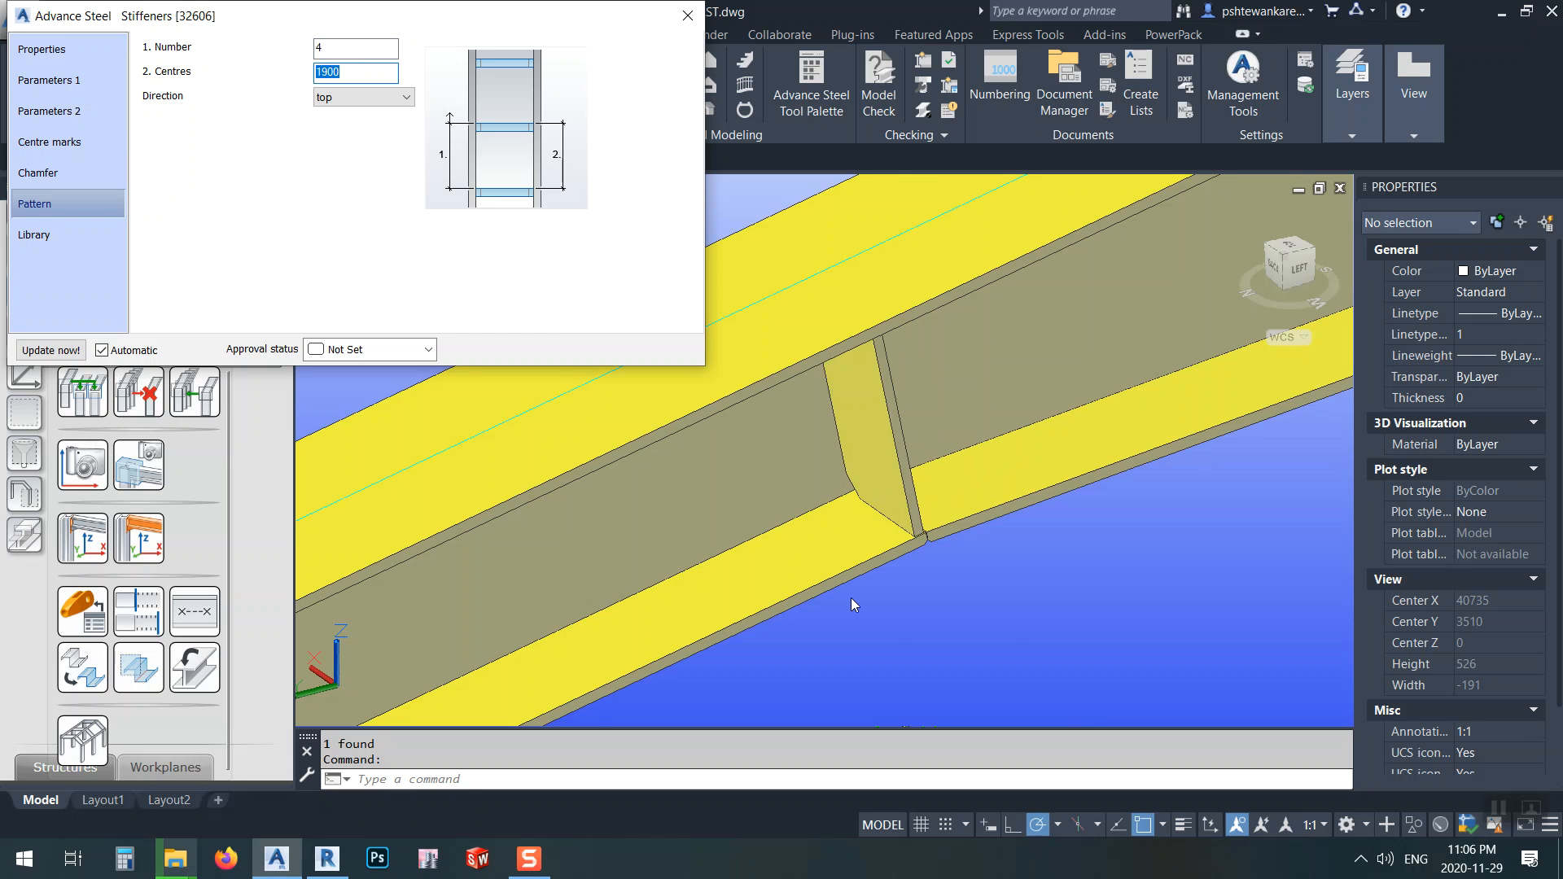
- Check the moved stiffener against the rafter's segment joint from the side and close the stiffener properties
{"action": "middle_click_drag", "start_coordinate": [827, 387], "coordinate": [892, 478], "text": "shift"}
{"action": "scroll", "coordinate": [842, 416], "scroll_direction": "up", "scroll_amount": 4}
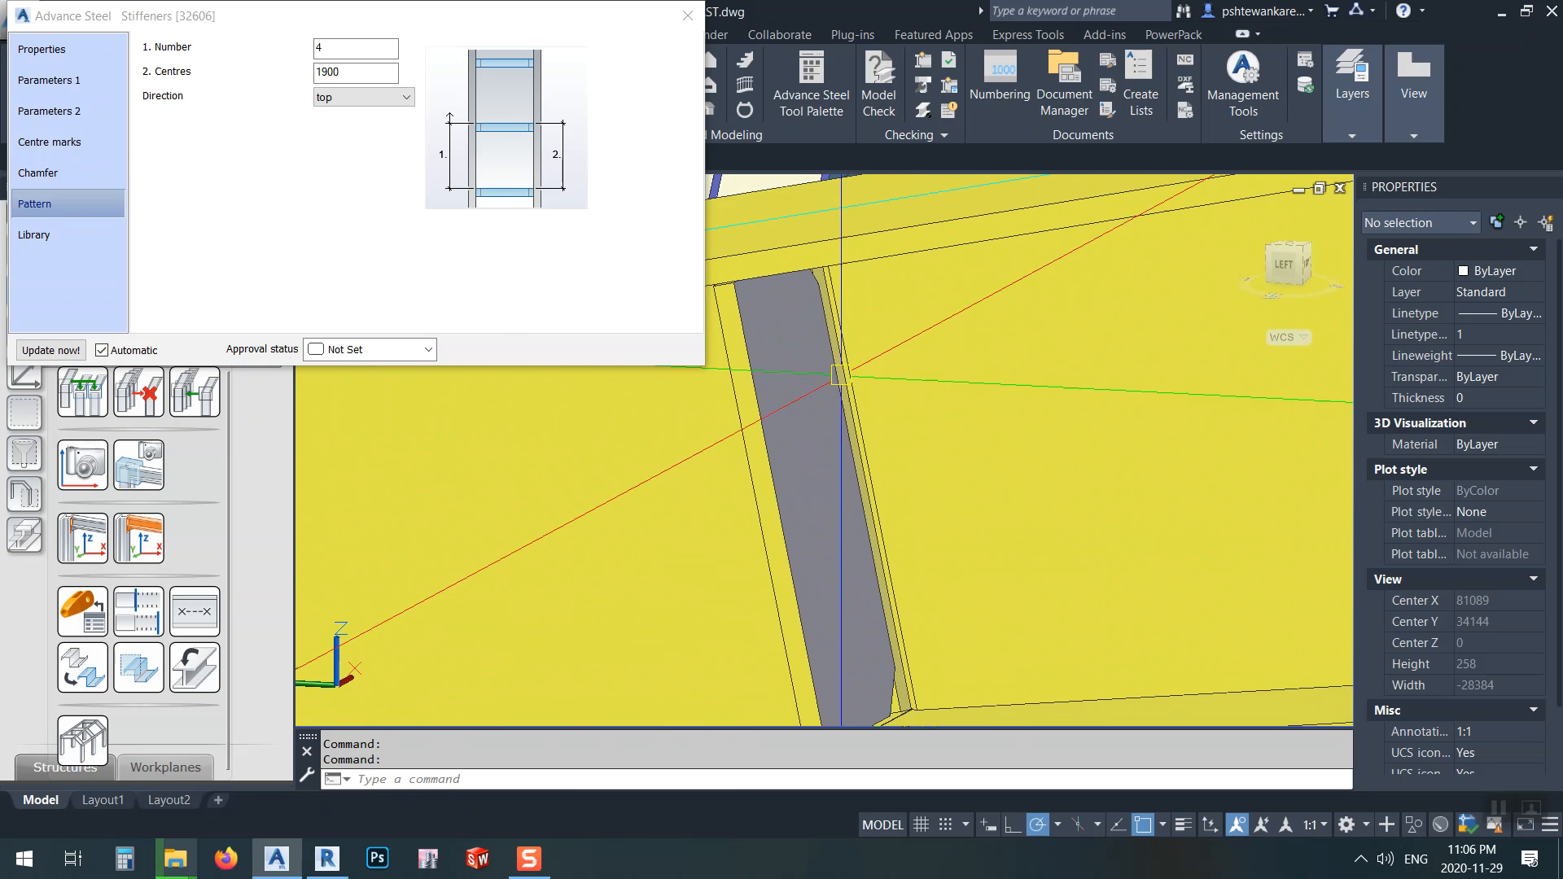
{"action": "scroll", "coordinate": [846, 366], "scroll_direction": "down", "scroll_amount": 2}
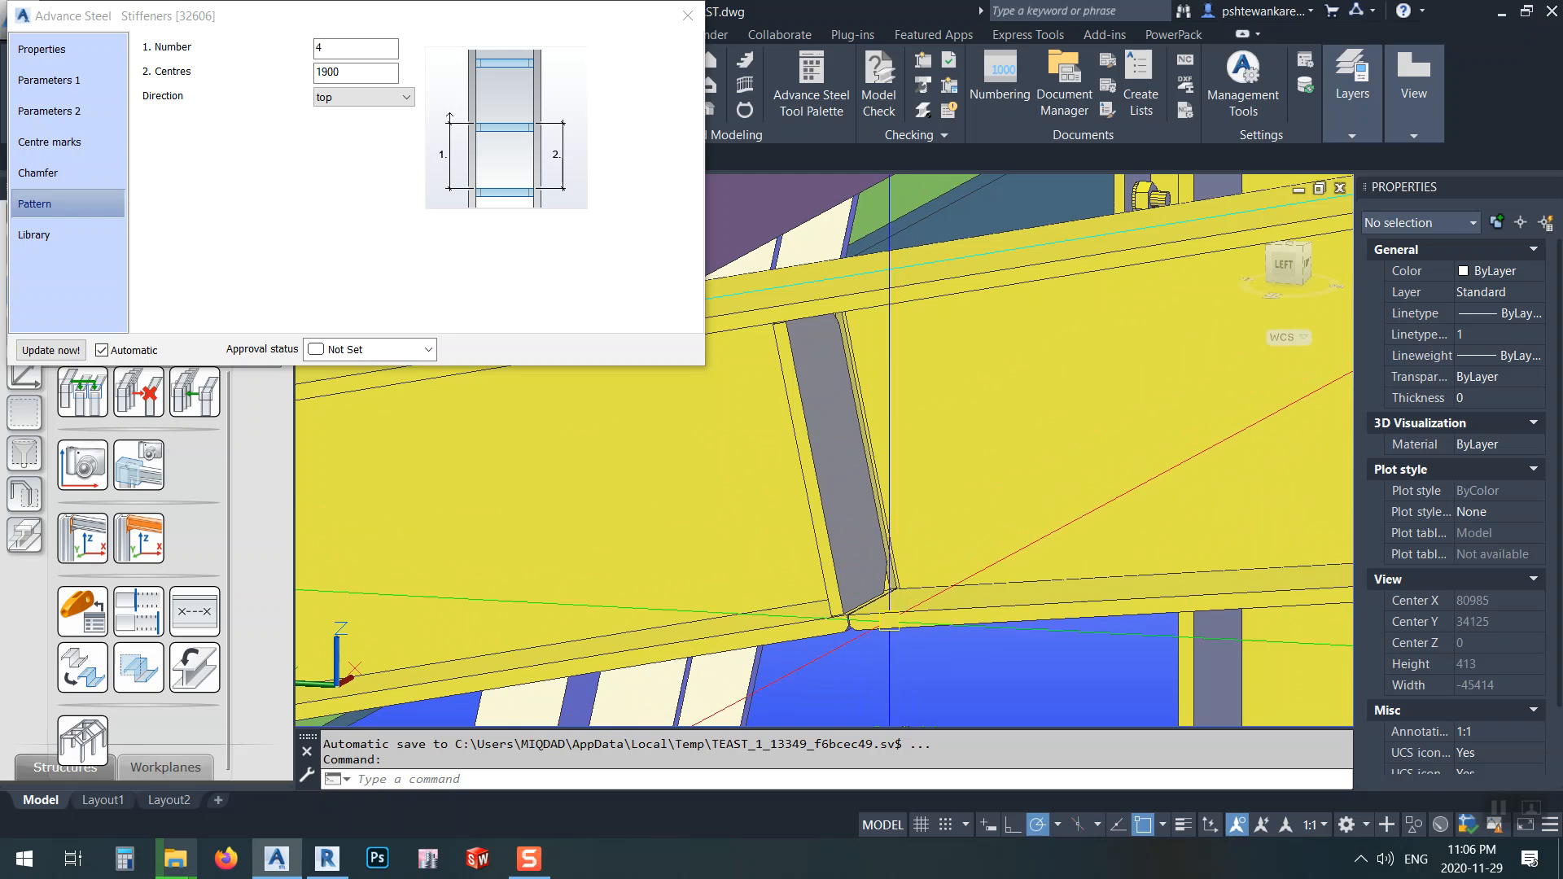
{"action": "left_click", "coordinate": [688, 15]}
{"action": "scroll", "coordinate": [819, 363], "scroll_direction": "down", "scroll_amount": 10}
{"action": "scroll", "coordinate": [820, 358], "scroll_direction": "down", "scroll_amount": 2}
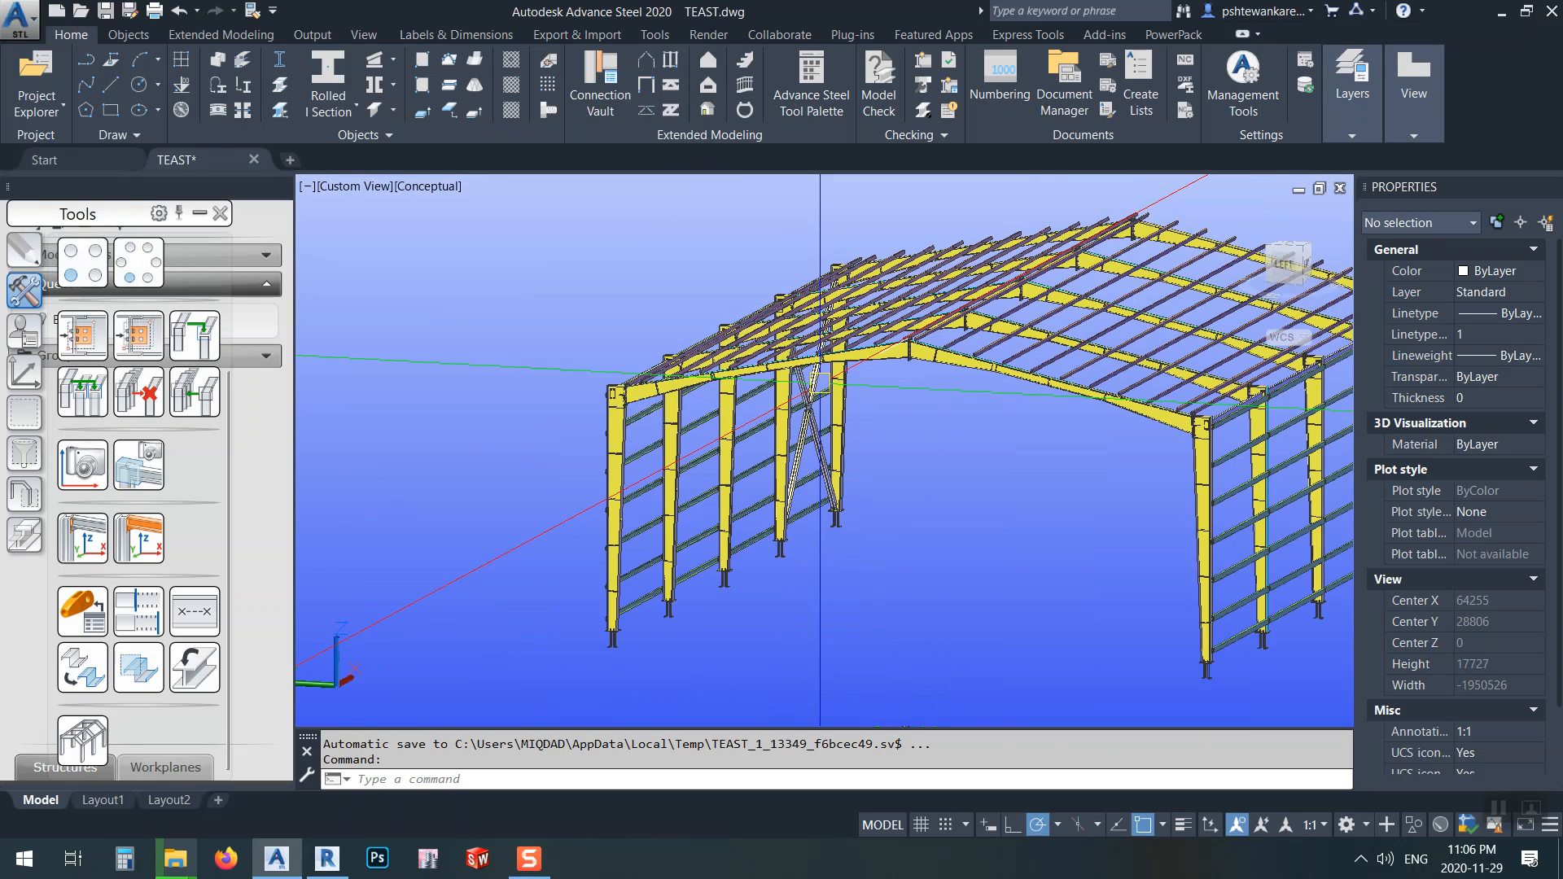
- Inspect the end frame's ridge joint, checking where the rafter's upper flange meets the bolted end plates
{"action": "middle_click_drag", "start_coordinate": [716, 533], "coordinate": [864, 562], "text": "shift"}
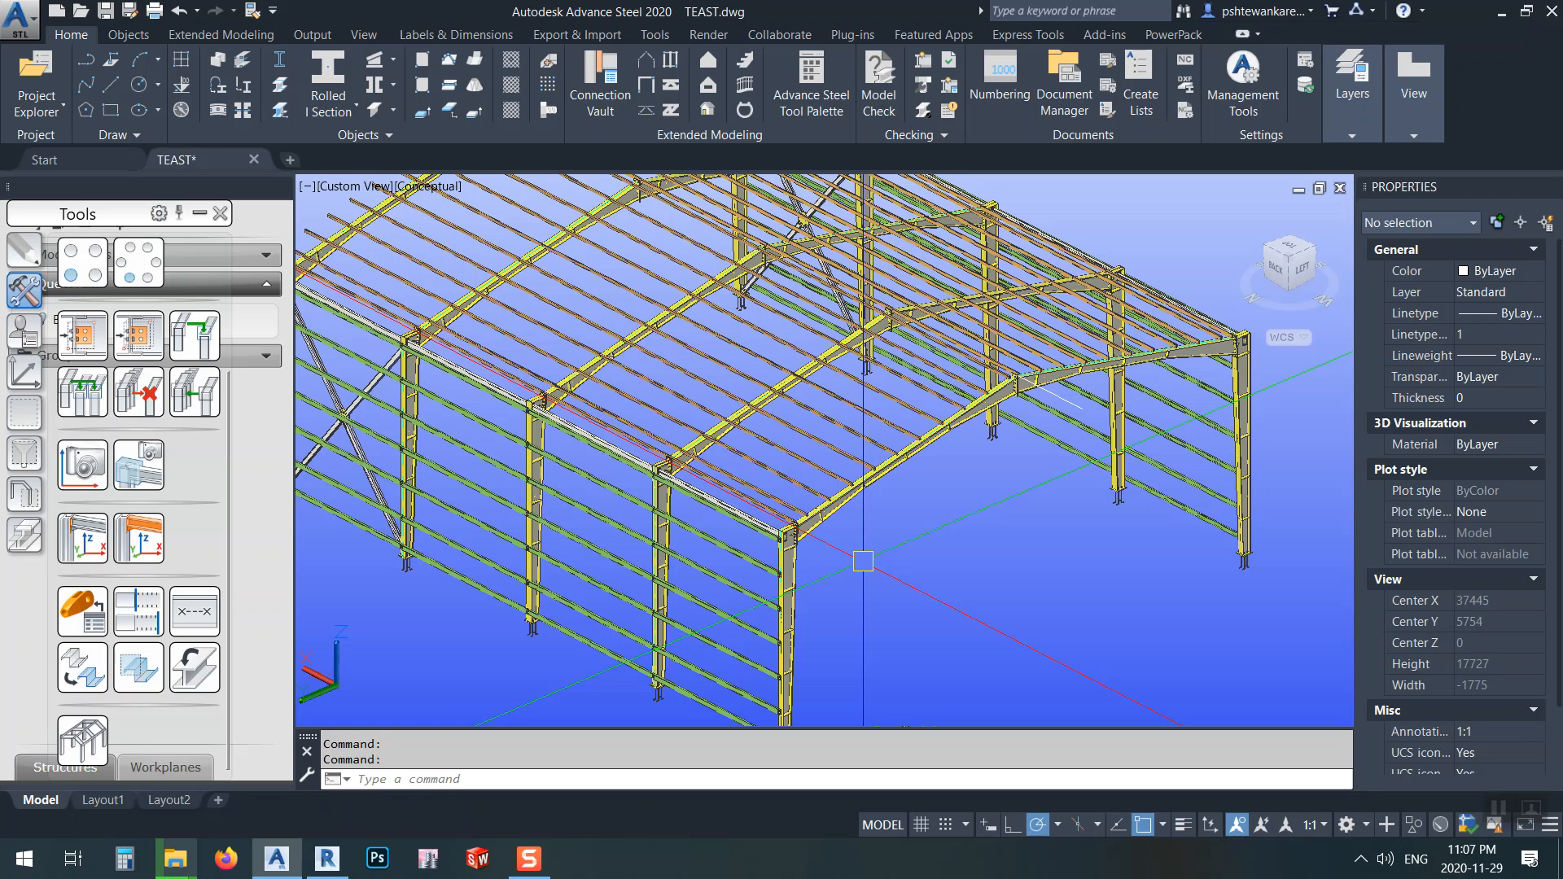
{"action": "scroll", "coordinate": [1010, 358], "scroll_direction": "up", "scroll_amount": 8}
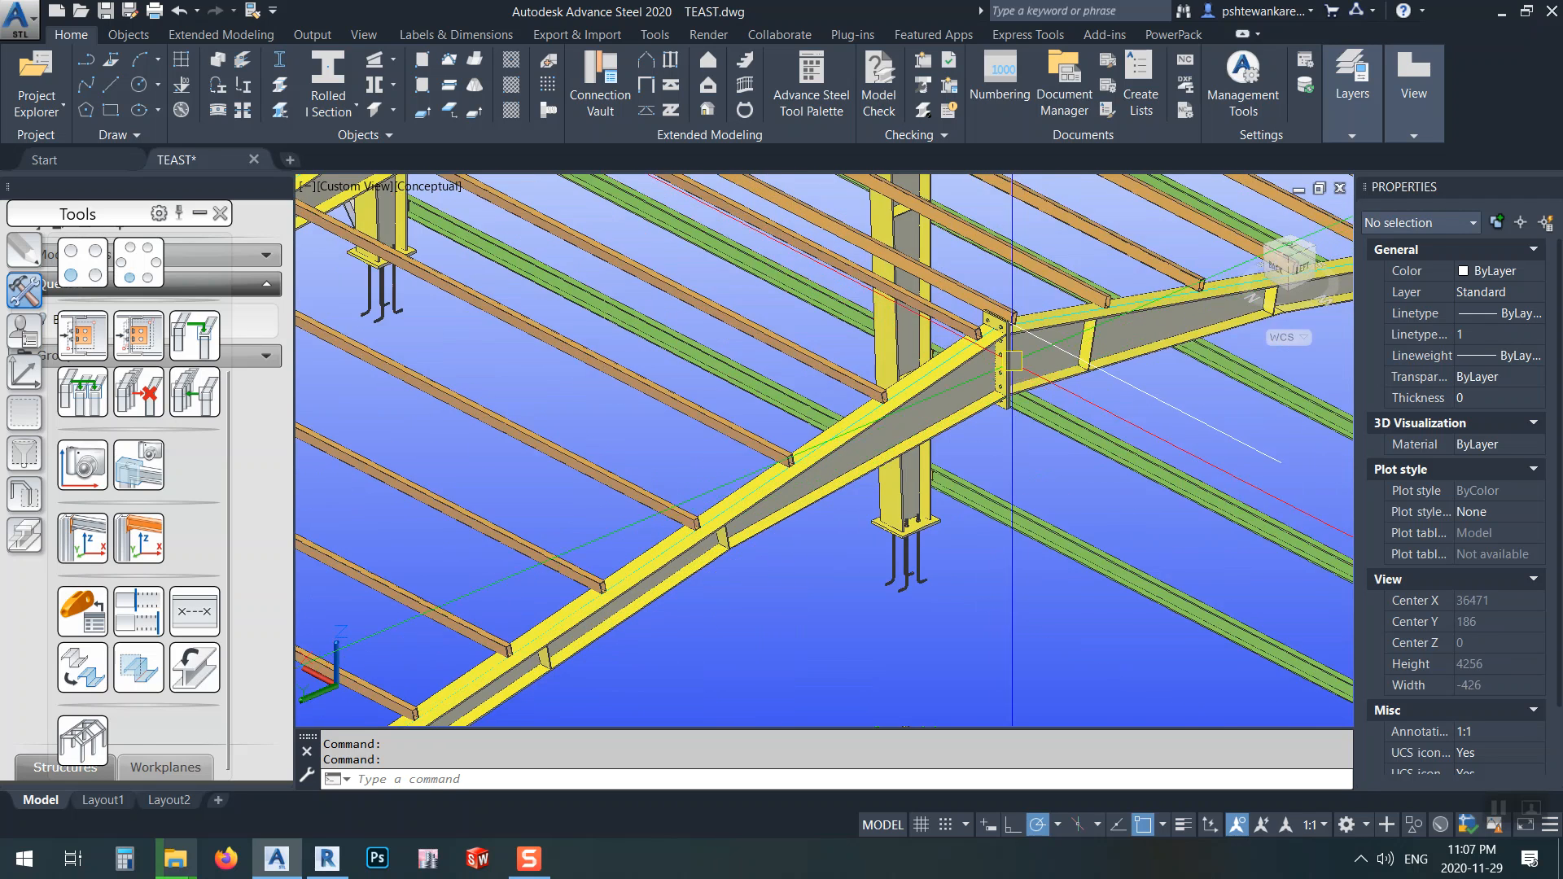
{"action": "scroll", "coordinate": [981, 340], "scroll_direction": "down", "scroll_amount": 2}
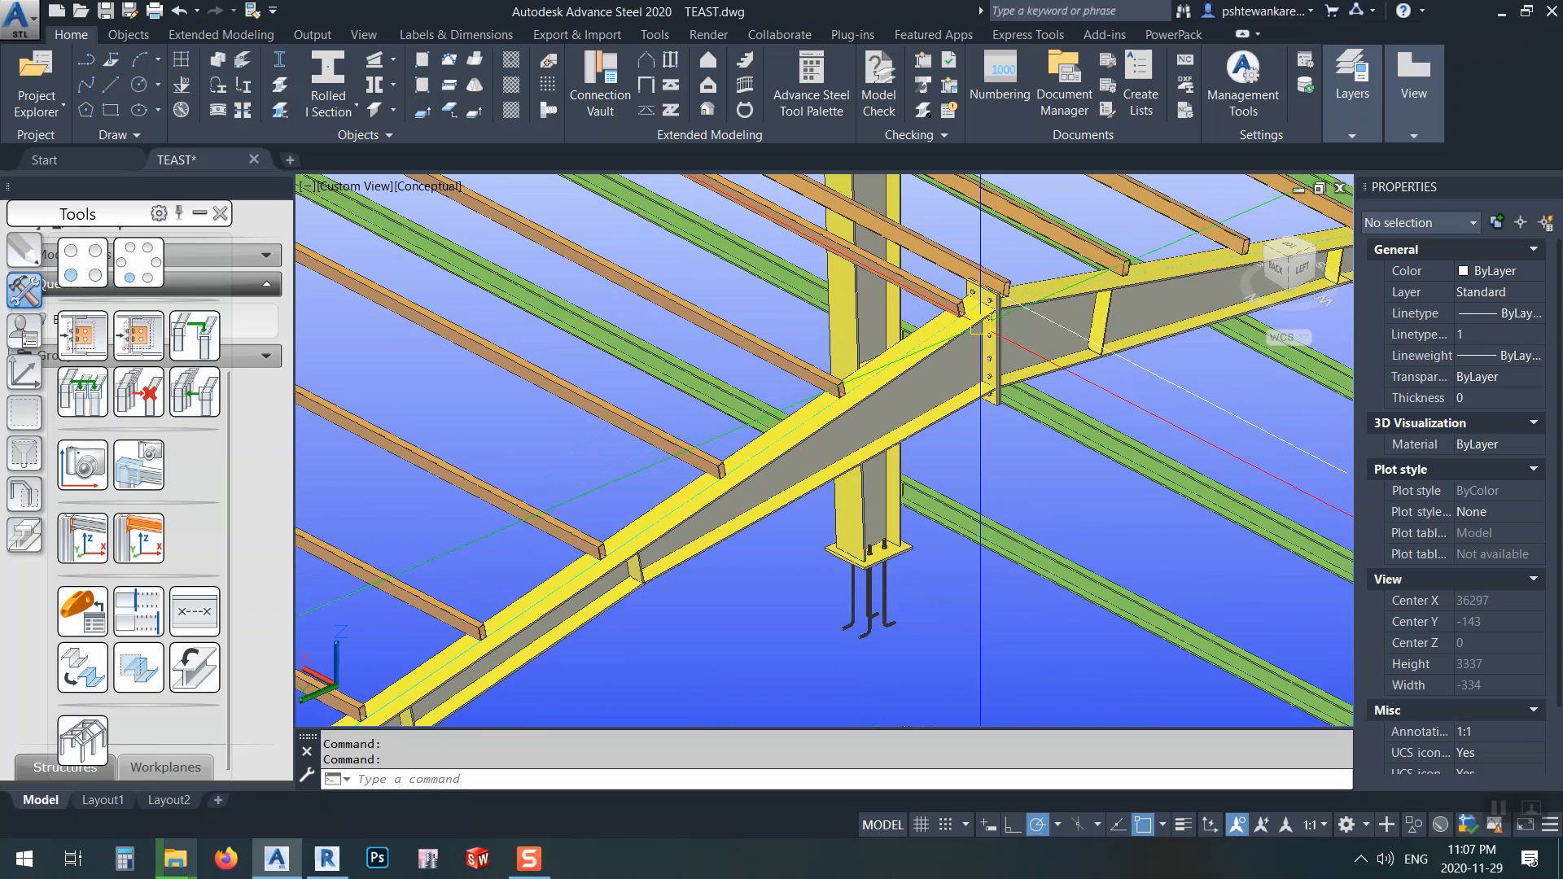
{"action": "mouse_move", "coordinate": [976, 340]}
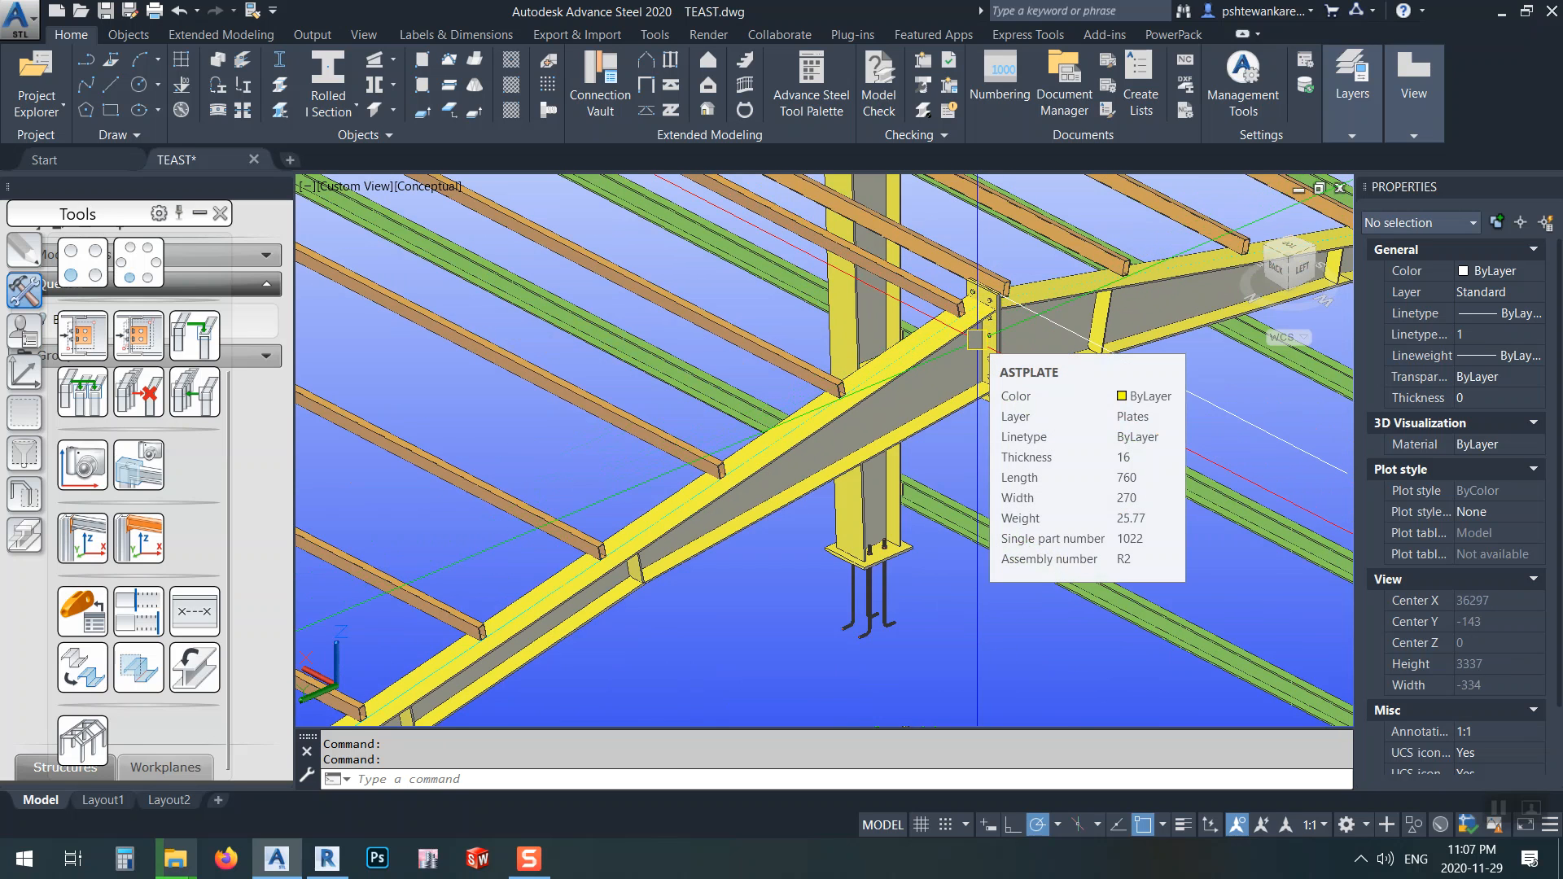
{"action": "scroll", "coordinate": [976, 341], "scroll_direction": "down", "scroll_amount": 3}
{"action": "middle_click_drag", "start_coordinate": [976, 340], "coordinate": [1028, 423], "text": "shift"}
{"action": "scroll", "coordinate": [1038, 410], "scroll_direction": "up", "scroll_amount": 2}
{"action": "scroll", "coordinate": [1028, 423], "scroll_direction": "up", "scroll_amount": 7}
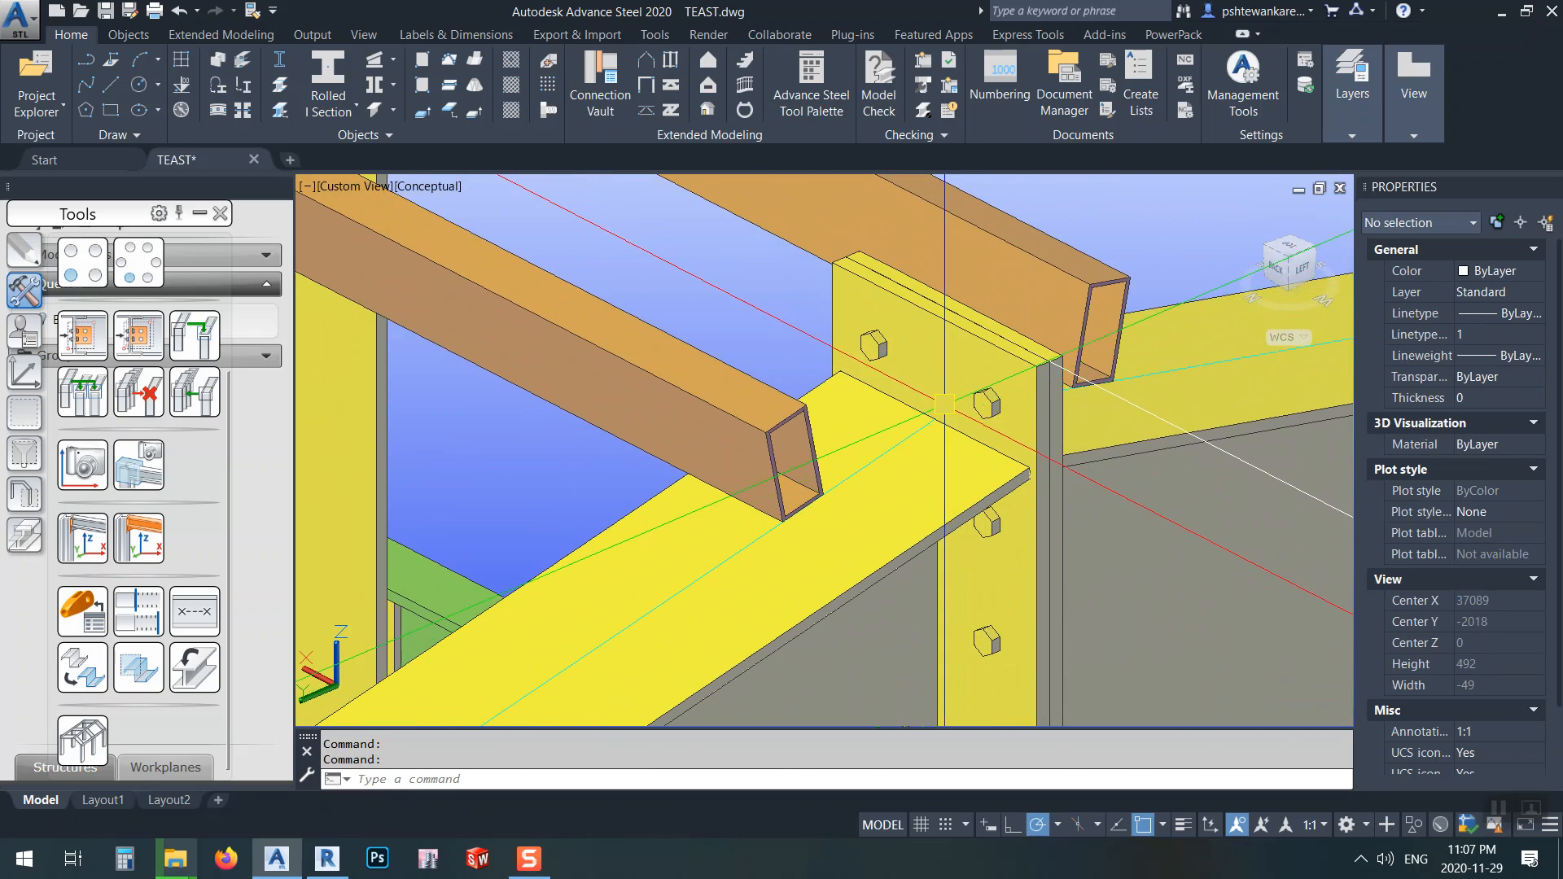
{"action": "scroll", "coordinate": [944, 404], "scroll_direction": "down", "scroll_amount": 3}
{"action": "scroll", "coordinate": [881, 430], "scroll_direction": "down", "scroll_amount": 8}
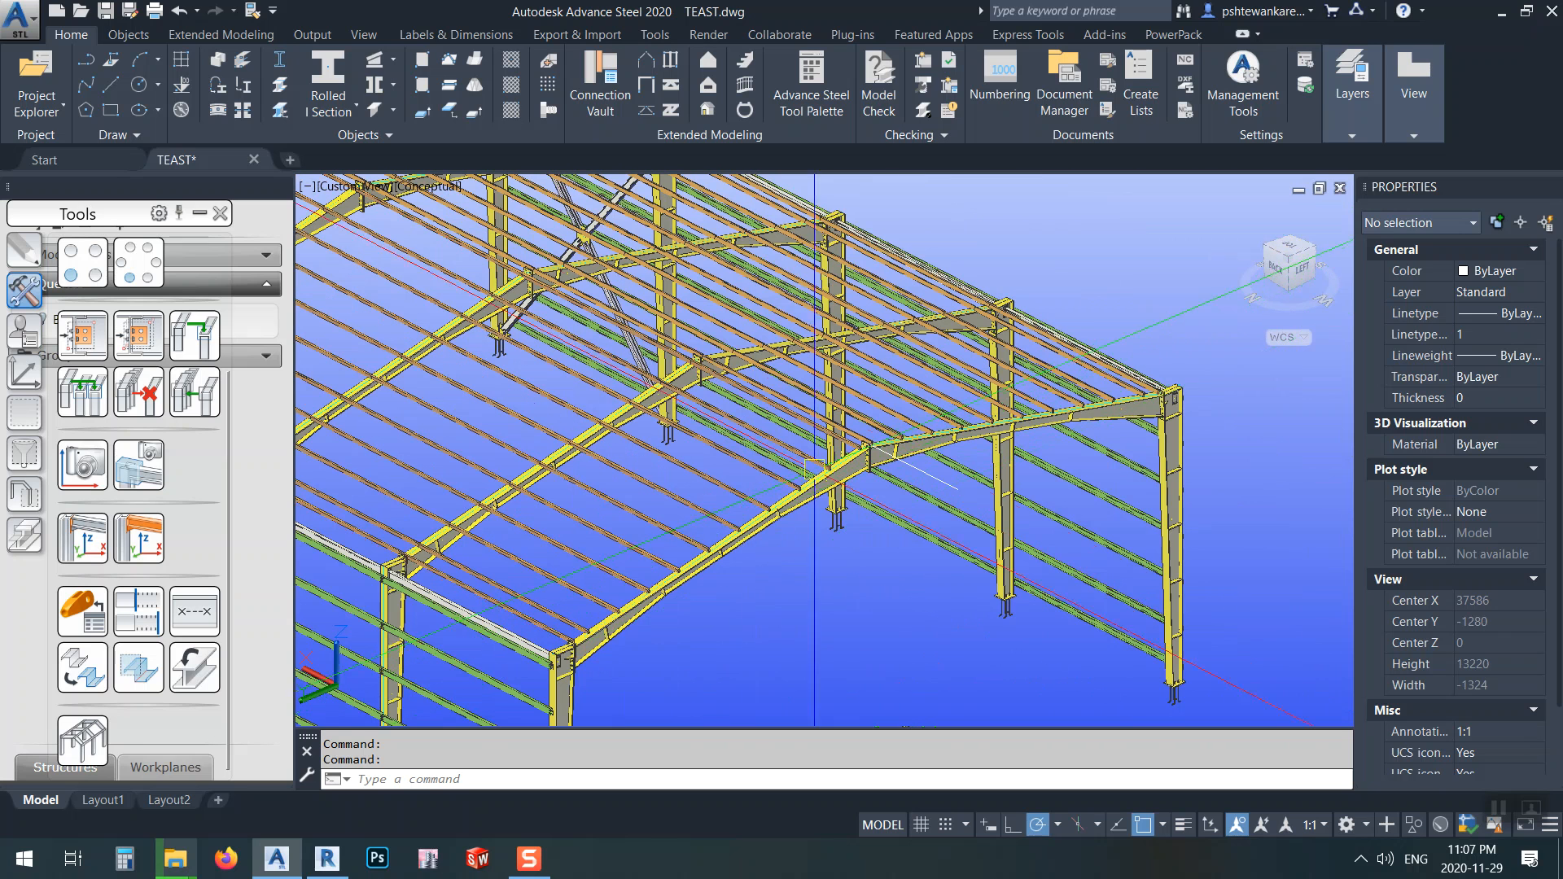
- Examine the bolts and the rafter's lower flange at the end frame's ridge plates
{"action": "mouse_move", "coordinate": [645, 569]}
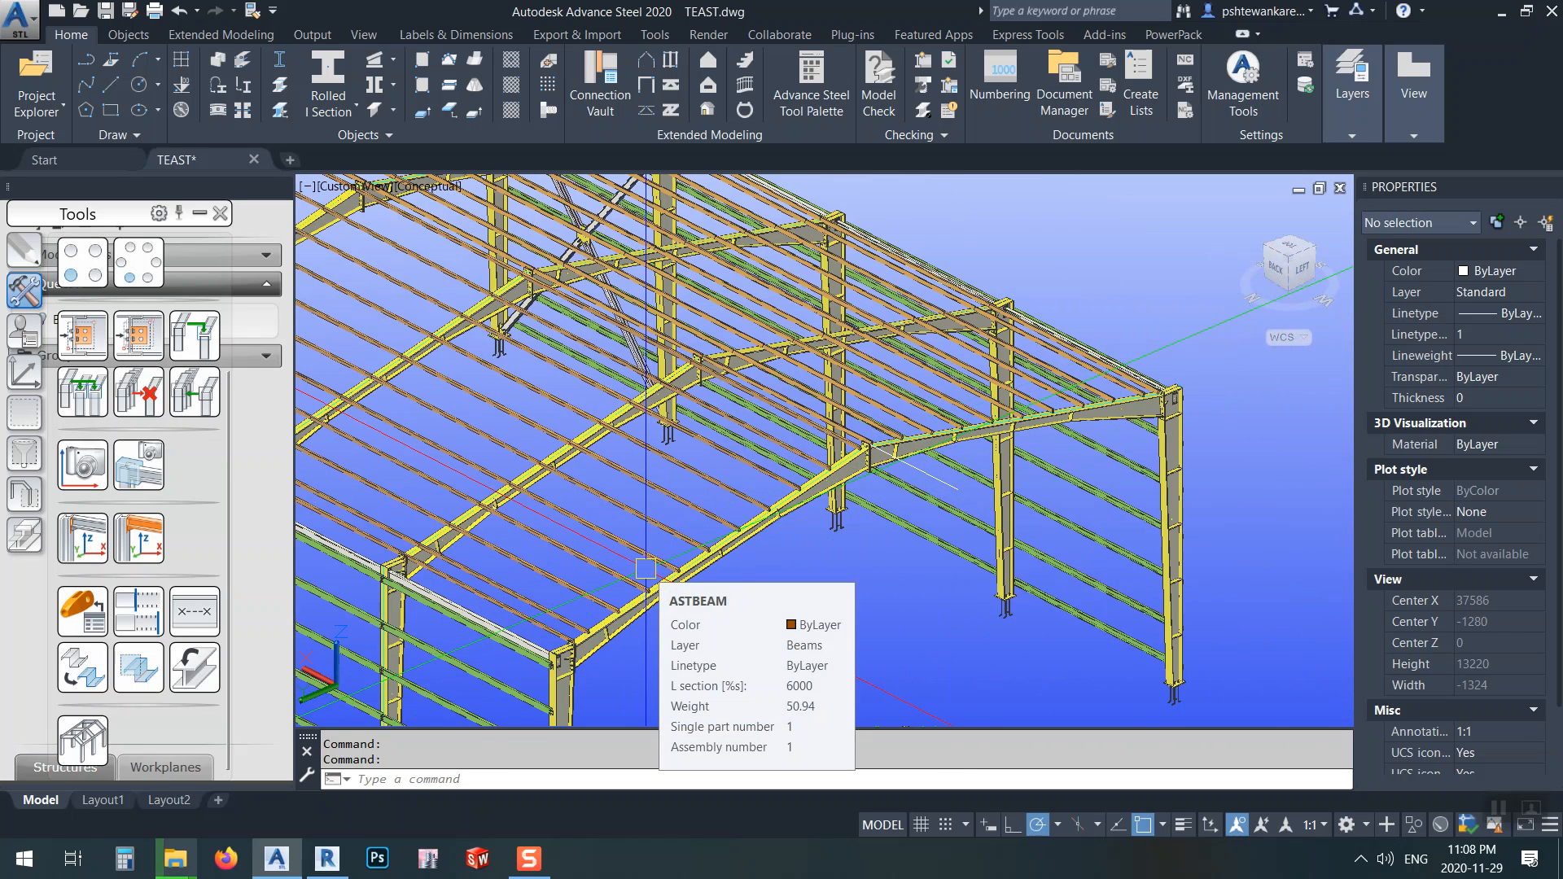
{"action": "scroll", "coordinate": [645, 570], "scroll_direction": "down", "scroll_amount": 2}
{"action": "scroll", "coordinate": [930, 419], "scroll_direction": "up", "scroll_amount": 6}
{"action": "scroll", "coordinate": [931, 419], "scroll_direction": "up", "scroll_amount": 4}
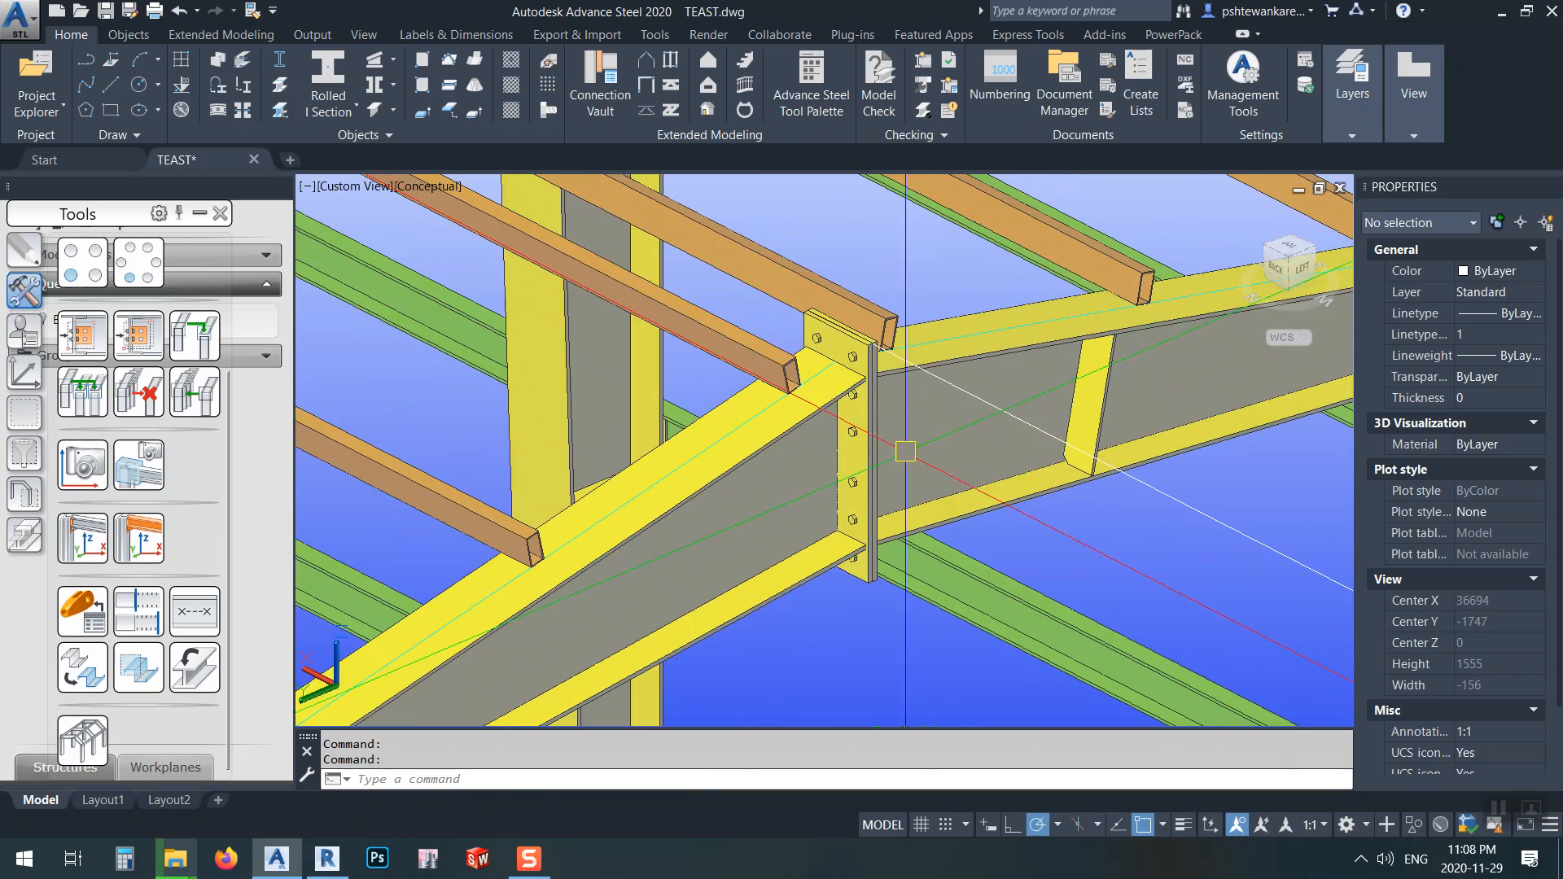
{"action": "scroll", "coordinate": [881, 475], "scroll_direction": "up", "scroll_amount": 6}
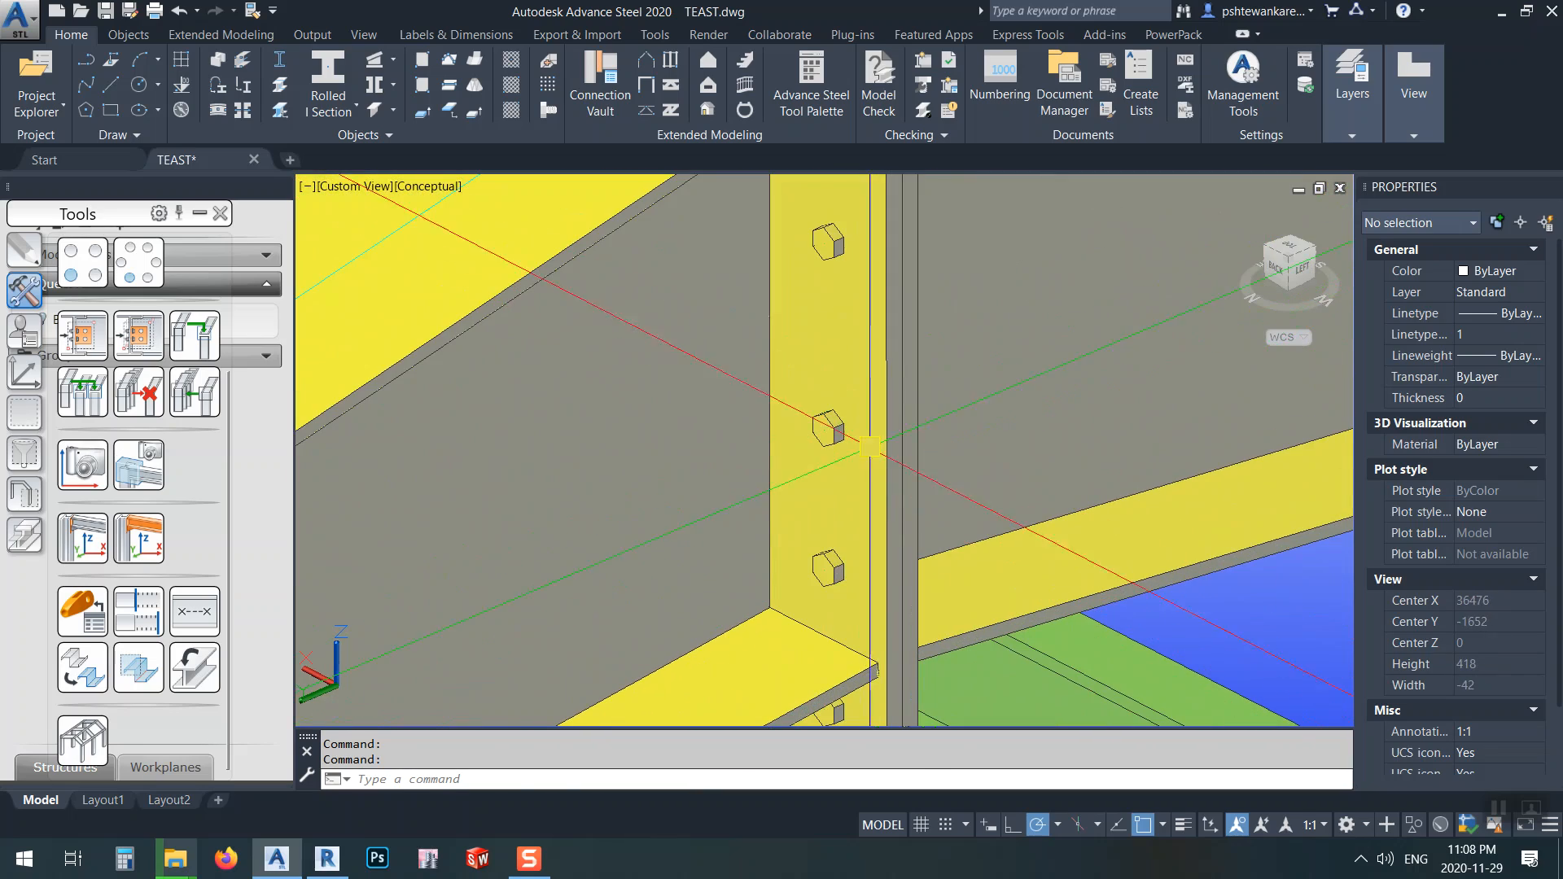
{"action": "scroll", "coordinate": [887, 458], "scroll_direction": "down", "scroll_amount": 6}
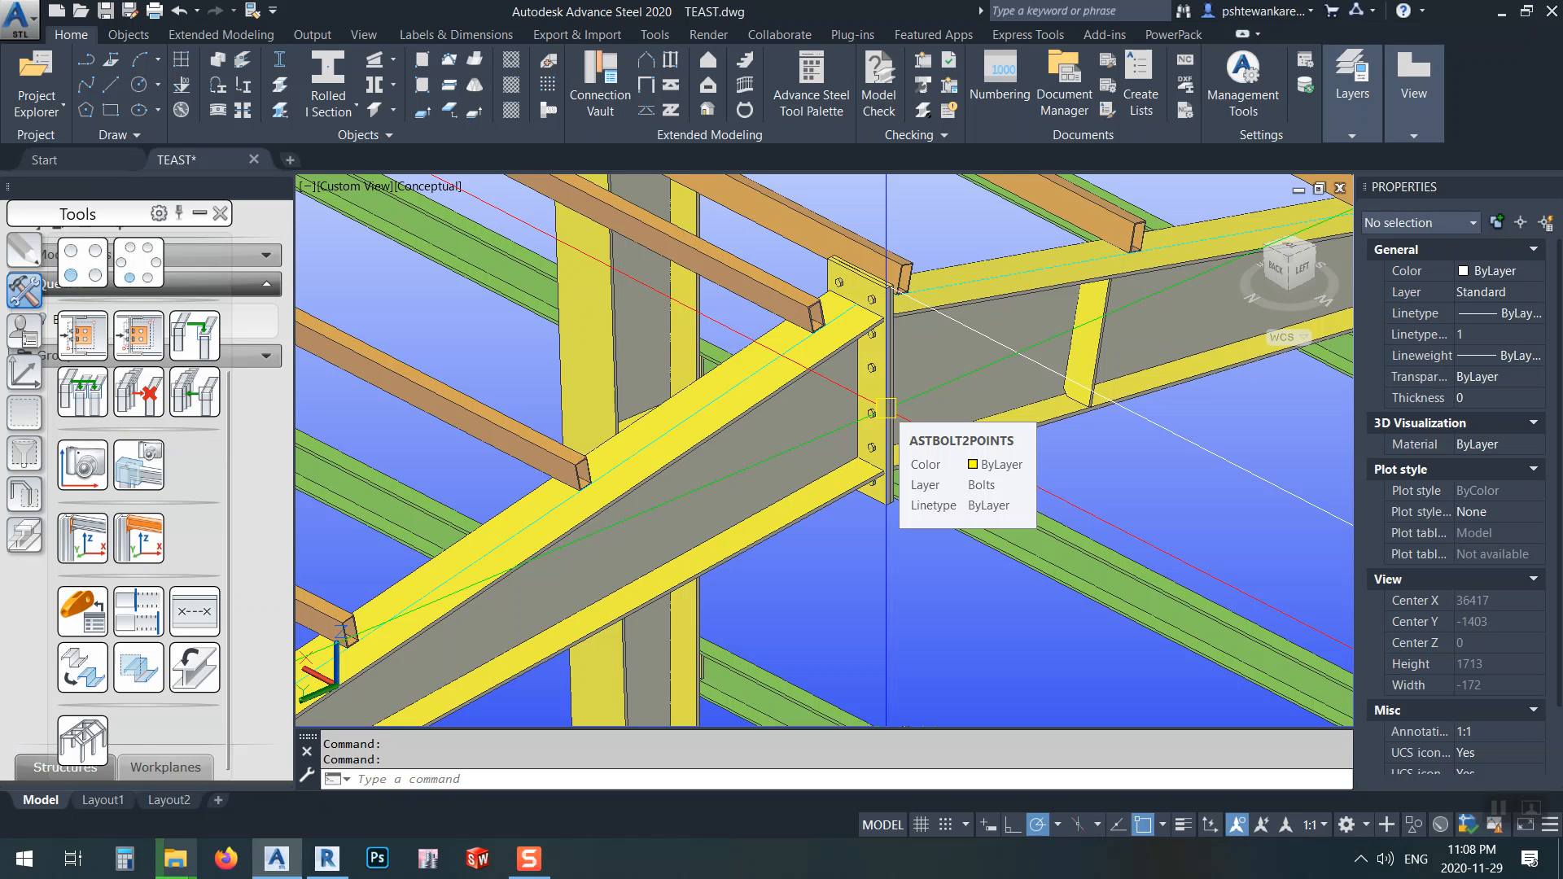
{"action": "scroll", "coordinate": [886, 409], "scroll_direction": "down", "scroll_amount": 5}
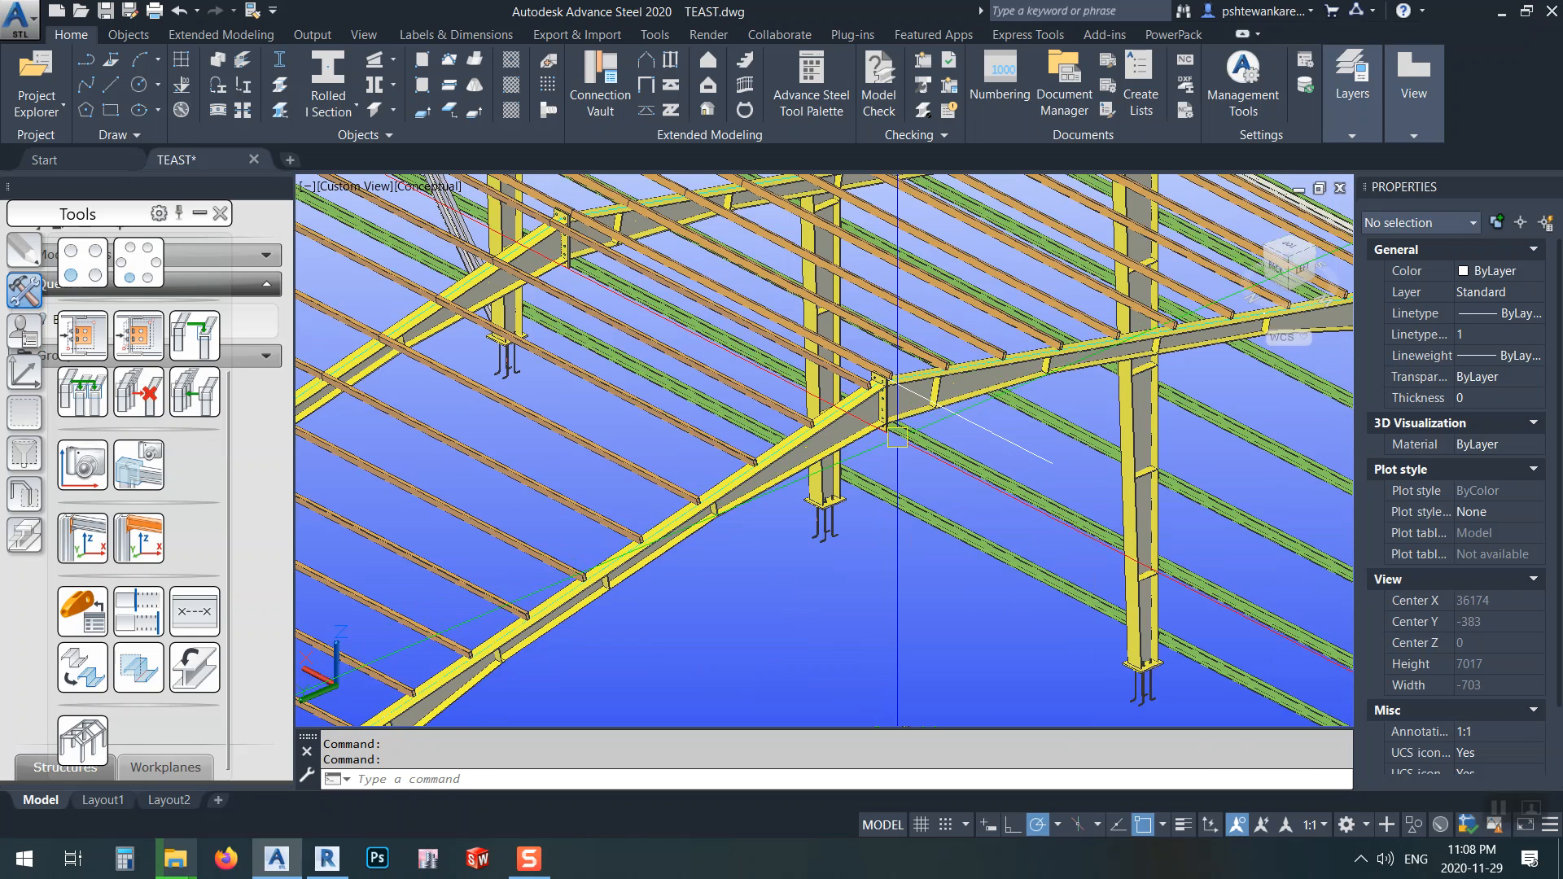
- Preview the detail drawing 1-R2.dwg from the Update required group in the Document Manager, then leave without updating it
{"action": "left_click", "coordinate": [313, 34]}
{"action": "left_click", "coordinate": [356, 85]}
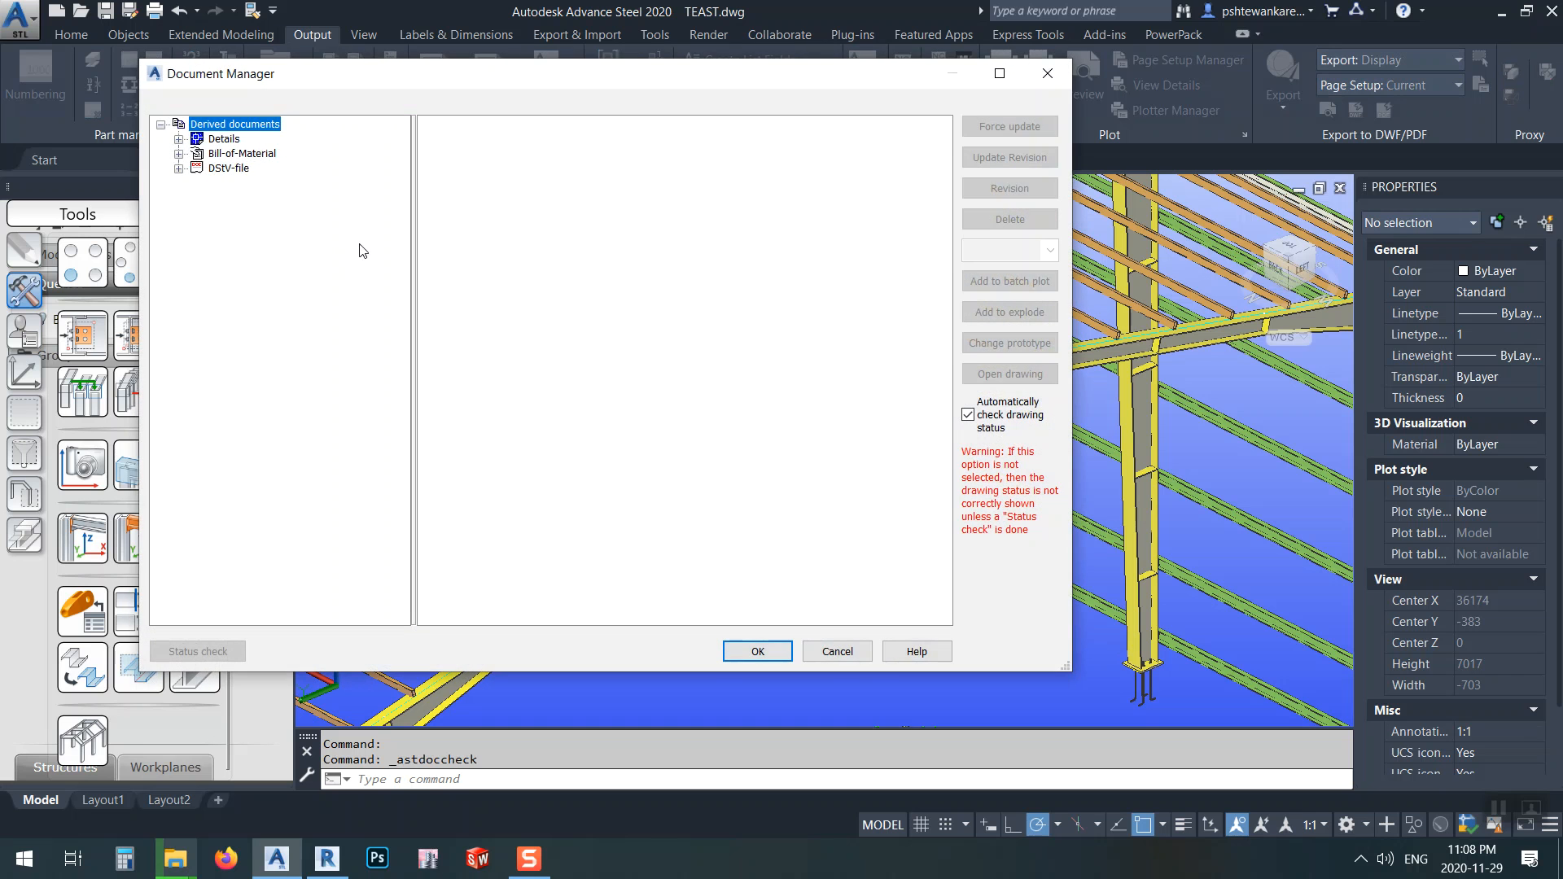
{"action": "left_click", "coordinate": [179, 139]}
{"action": "left_click", "coordinate": [252, 168]}
{"action": "left_click", "coordinate": [196, 168]}
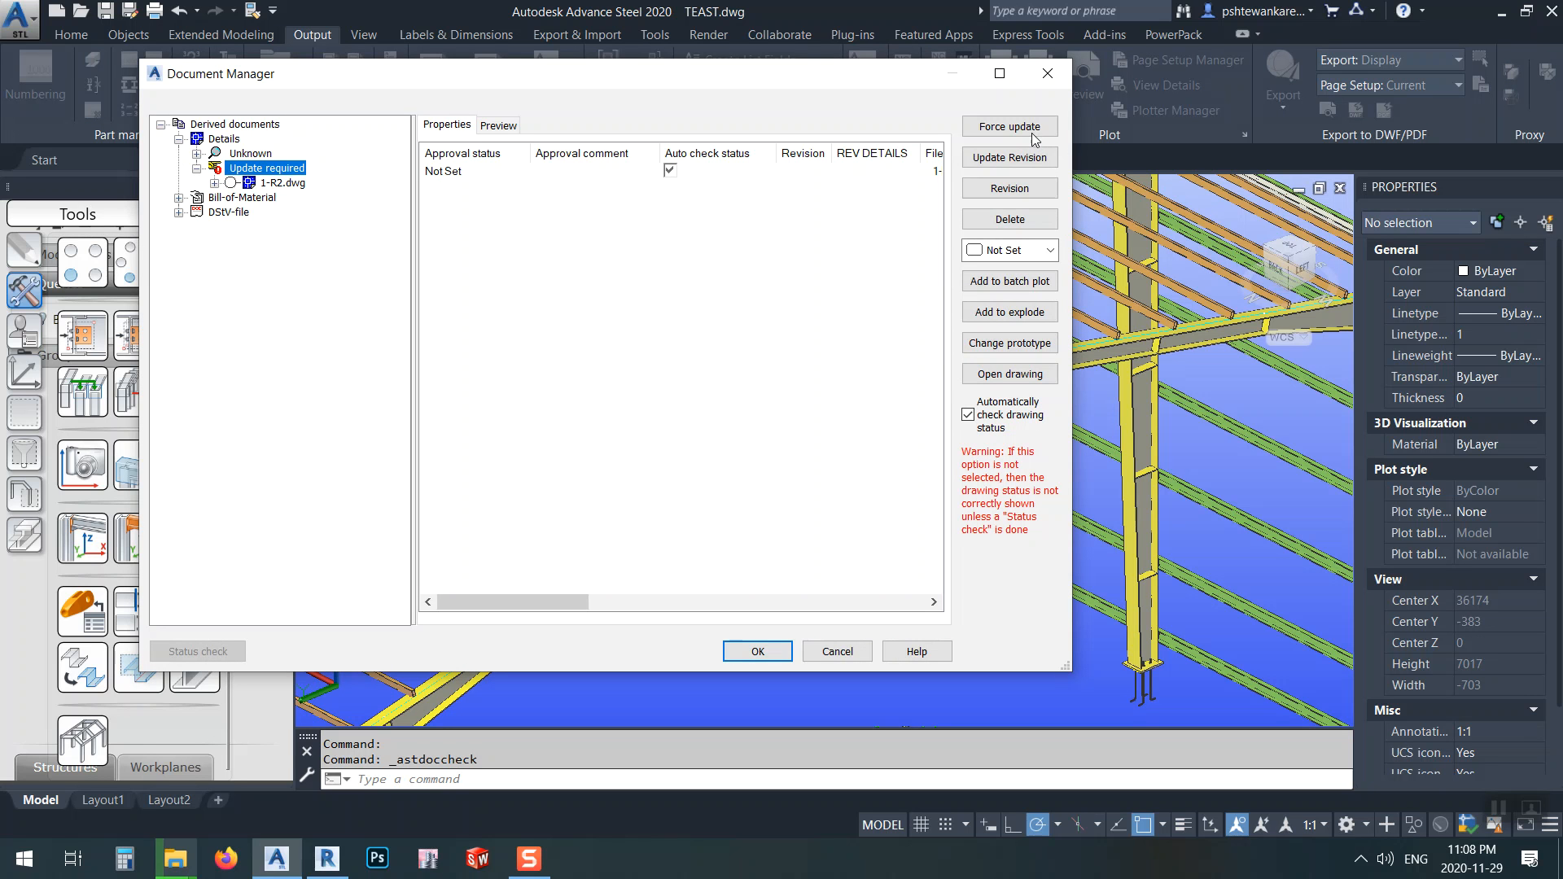
{"action": "left_click", "coordinate": [214, 182]}
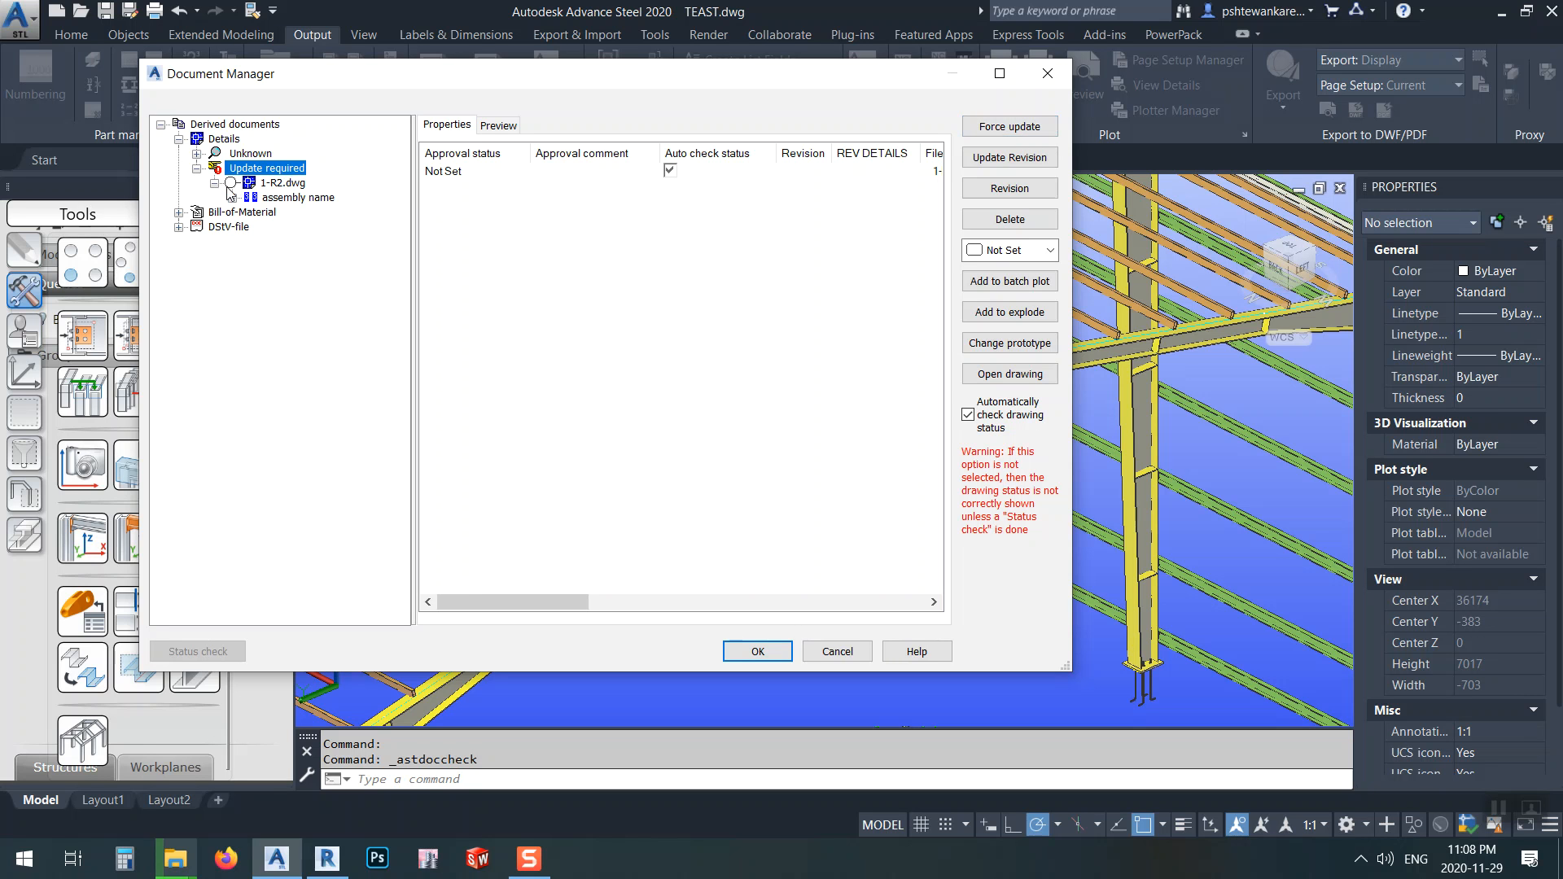
{"action": "left_click", "coordinate": [283, 182]}
{"action": "left_click", "coordinate": [498, 124]}
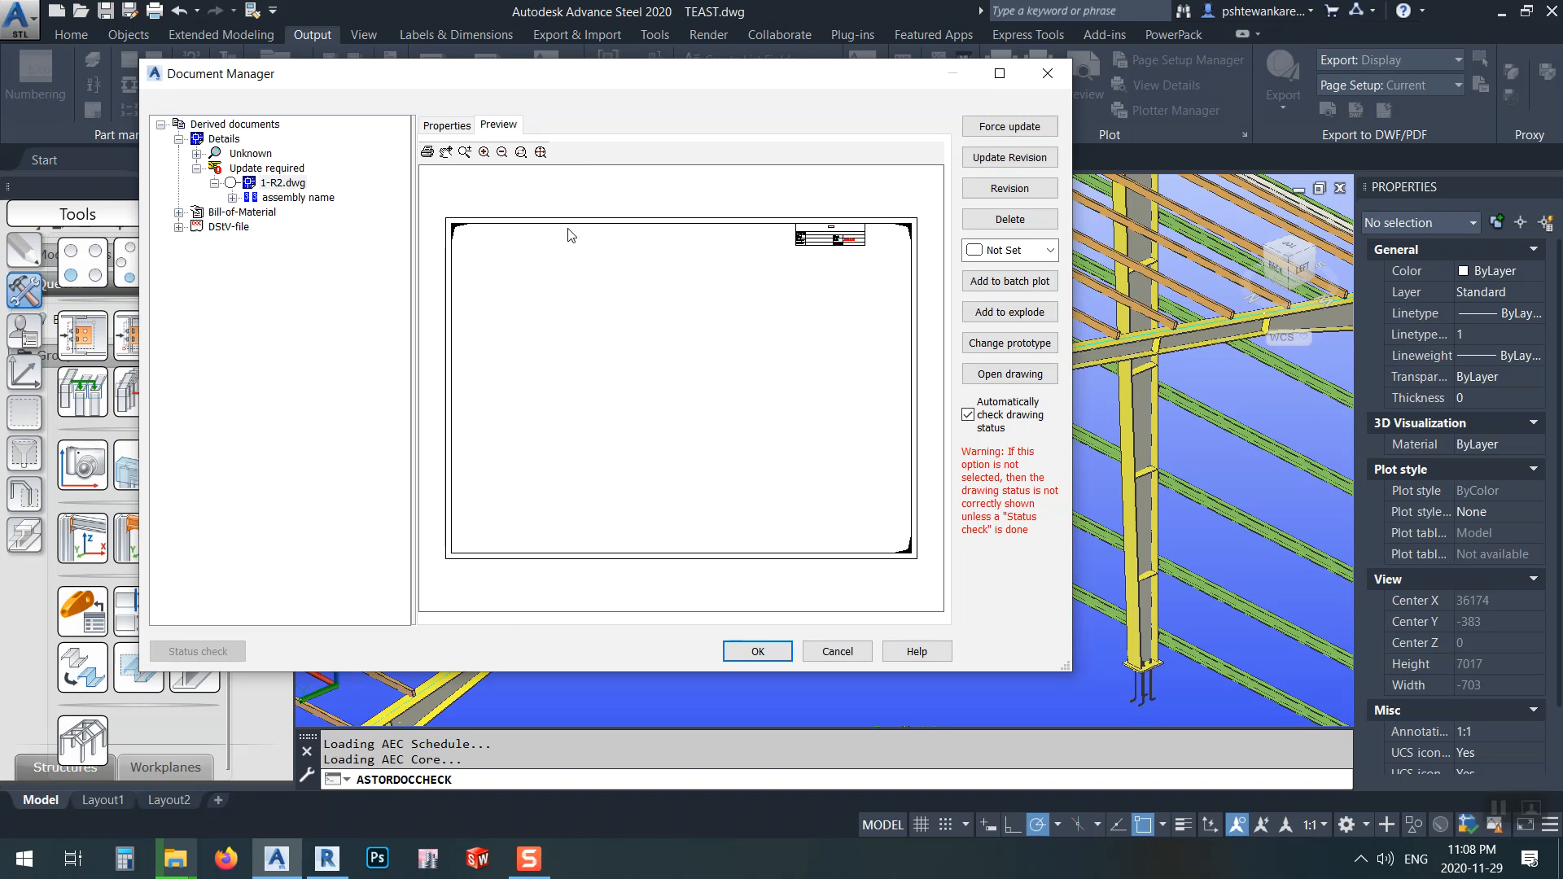
{"action": "left_click", "coordinate": [838, 652]}
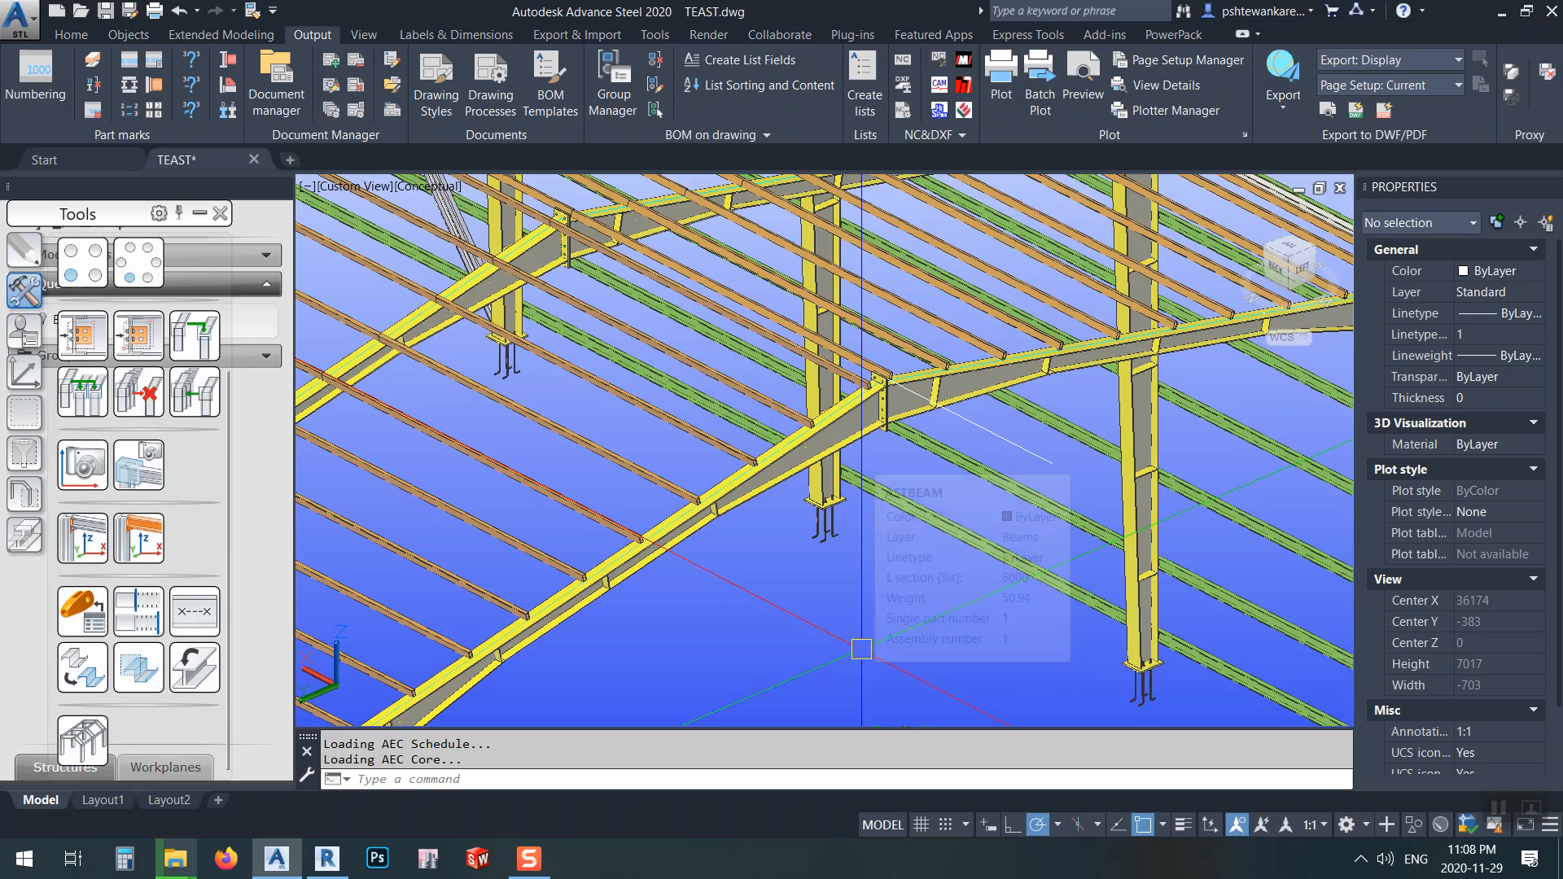
{"action": "scroll", "coordinate": [904, 643], "scroll_direction": "down", "scroll_amount": 5}
{"action": "middle_click_drag", "start_coordinate": [958, 635], "coordinate": [985, 602], "text": "shift"}
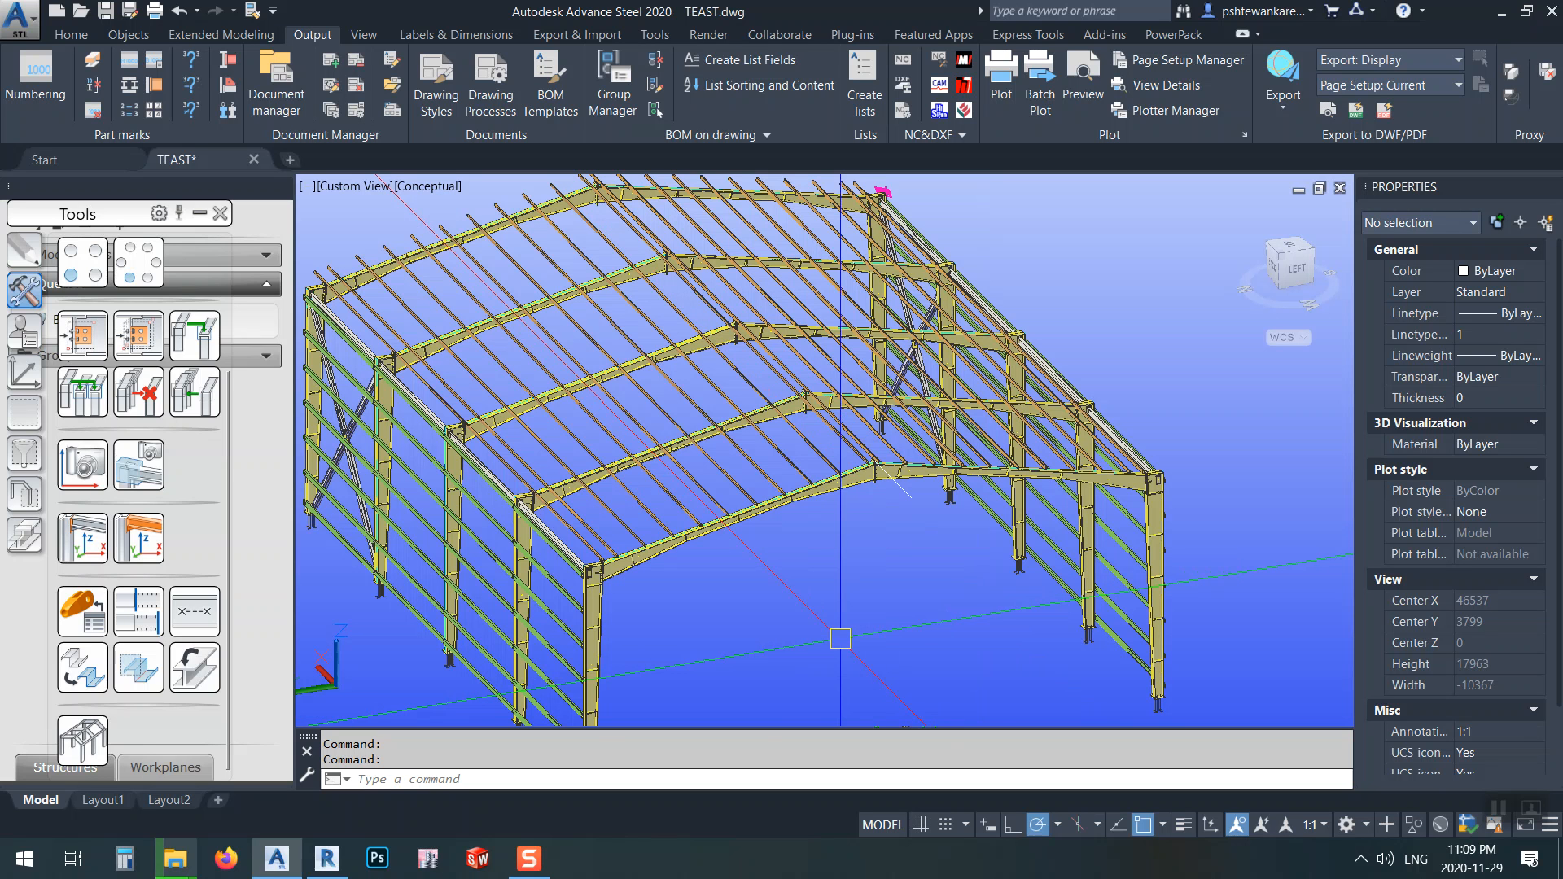
{"action": "left_click", "coordinate": [539, 867]}
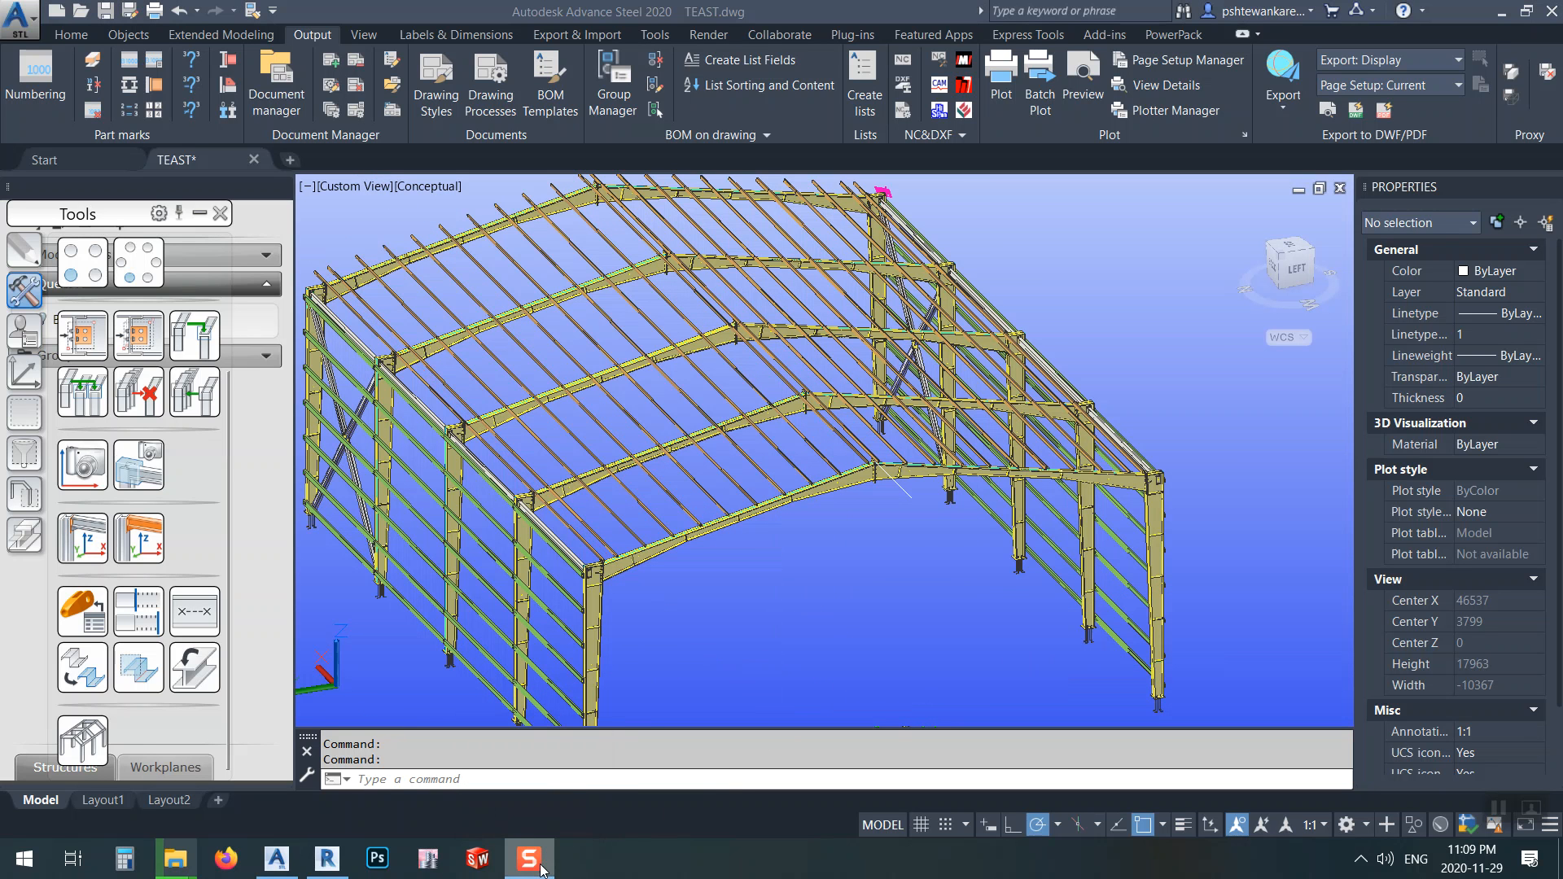